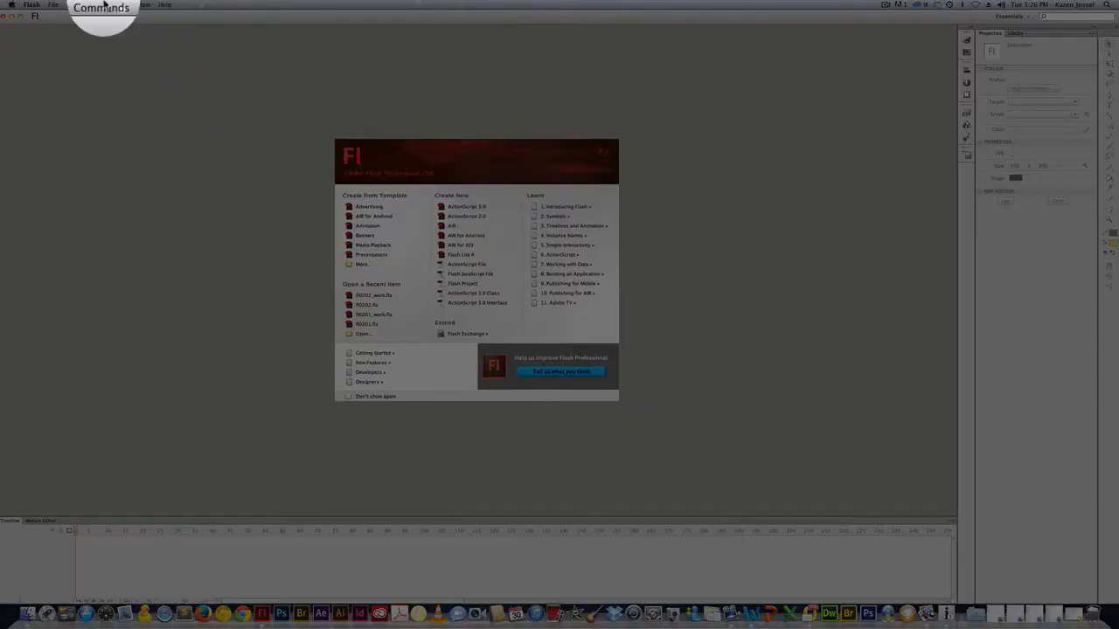
Create a new ActionScript 3.0 document
left_click(53, 7)
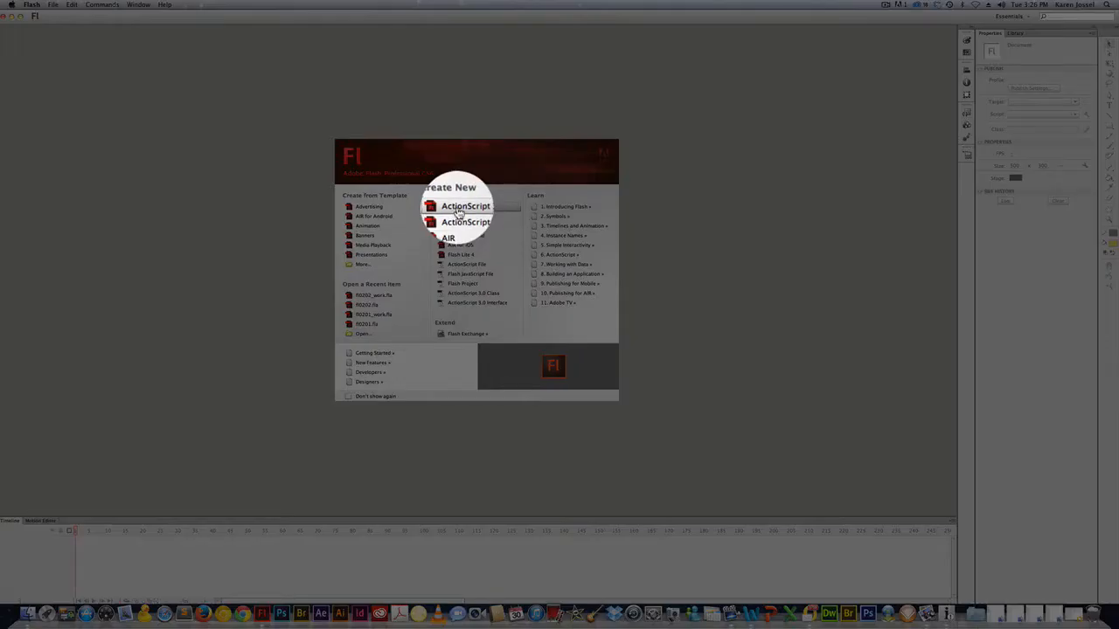
left_click(457, 208)
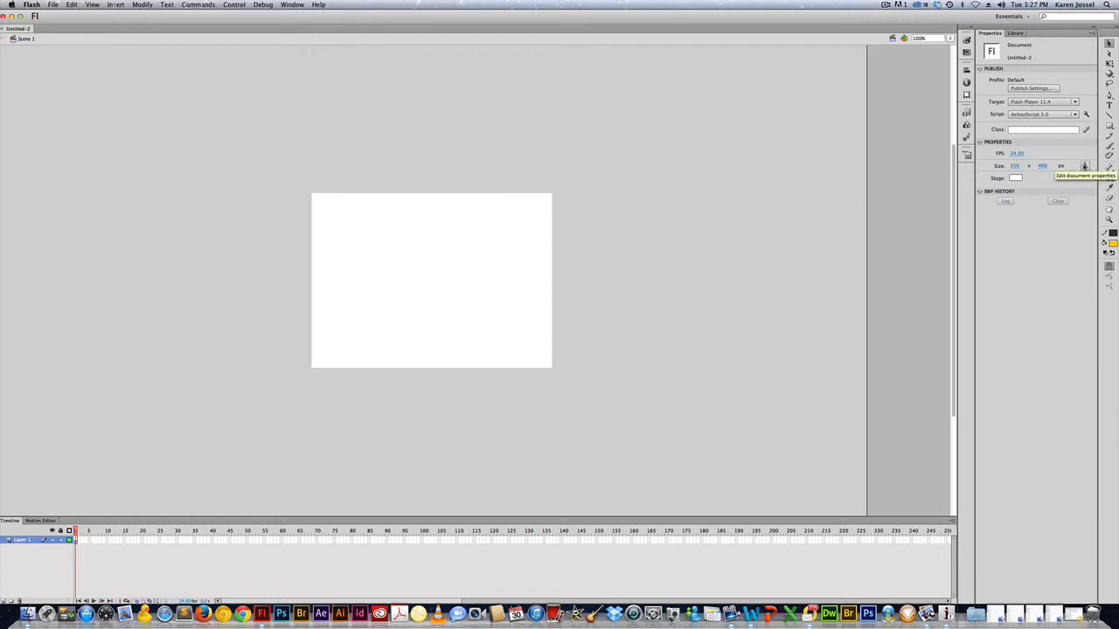
Try centimeters and inches as ruler units in the document settings, set them back to pixels and accept
left_click(1084, 166)
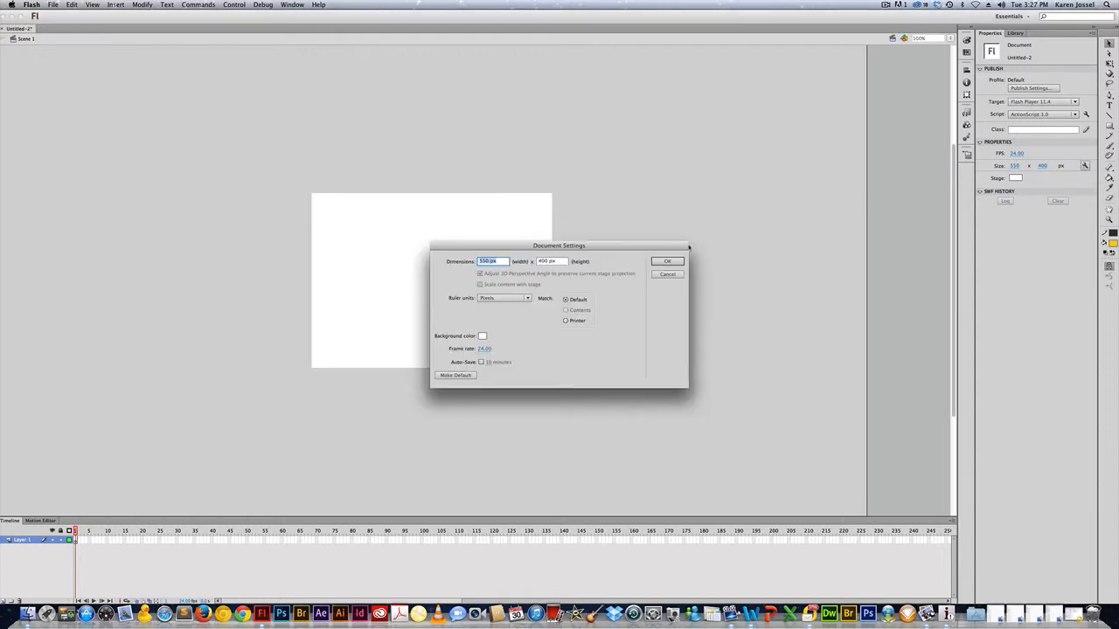
left_click(527, 299)
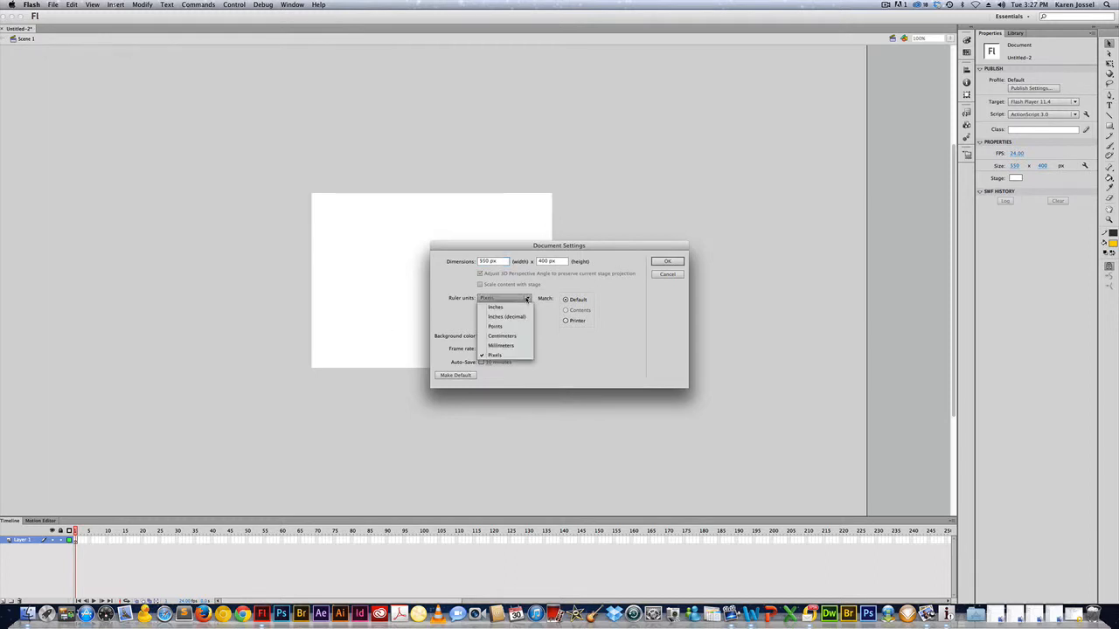
left_click(521, 302)
left_click(507, 298)
left_click(505, 335)
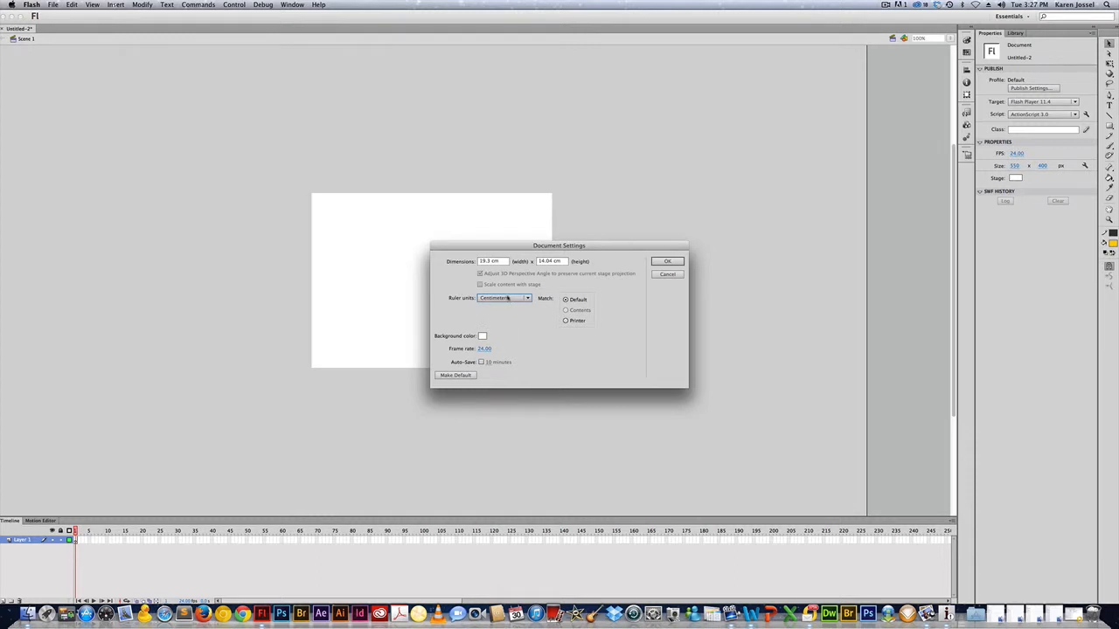
left_click(507, 299)
left_click(504, 308)
left_click(502, 300)
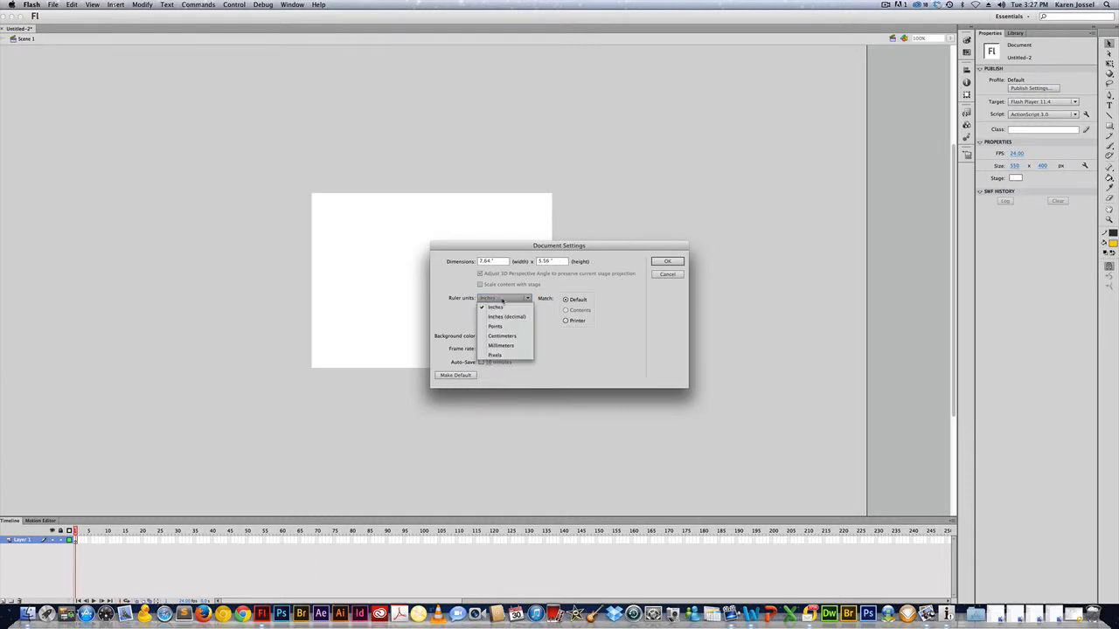
left_click(499, 355)
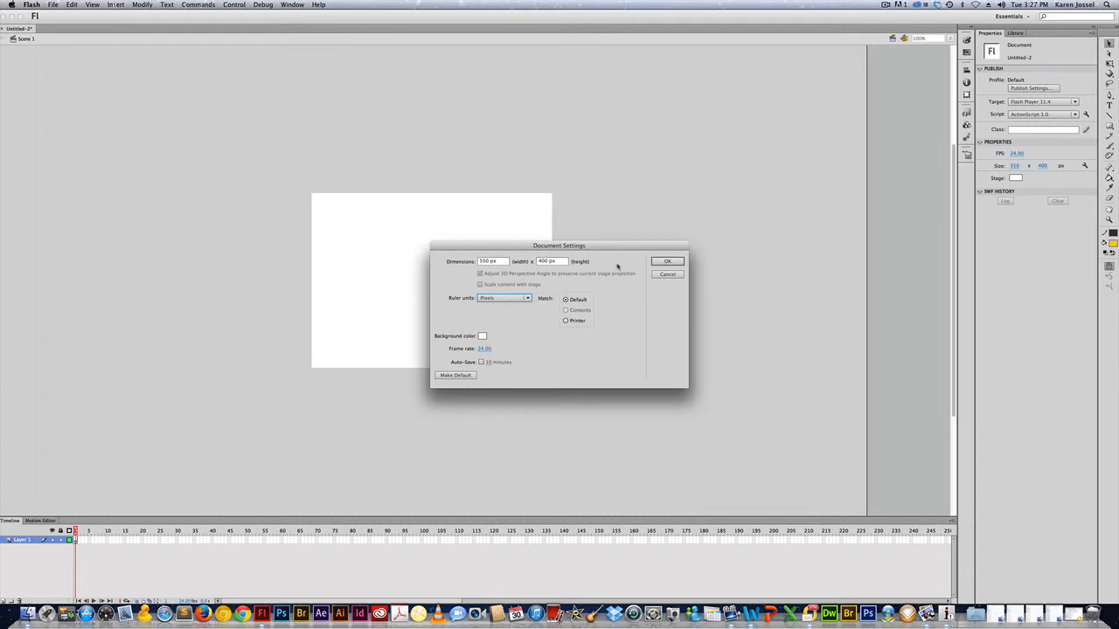
left_click(667, 262)
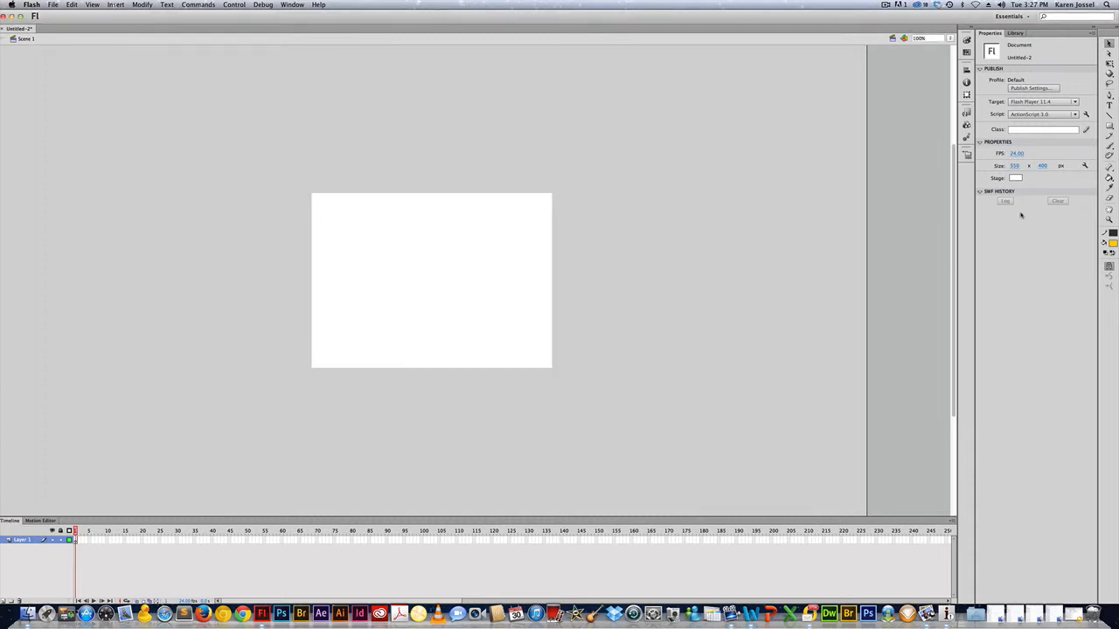
Set the stage size to 500 x 300 px
left_click(1015, 167)
type("500")
left_click(1041, 166)
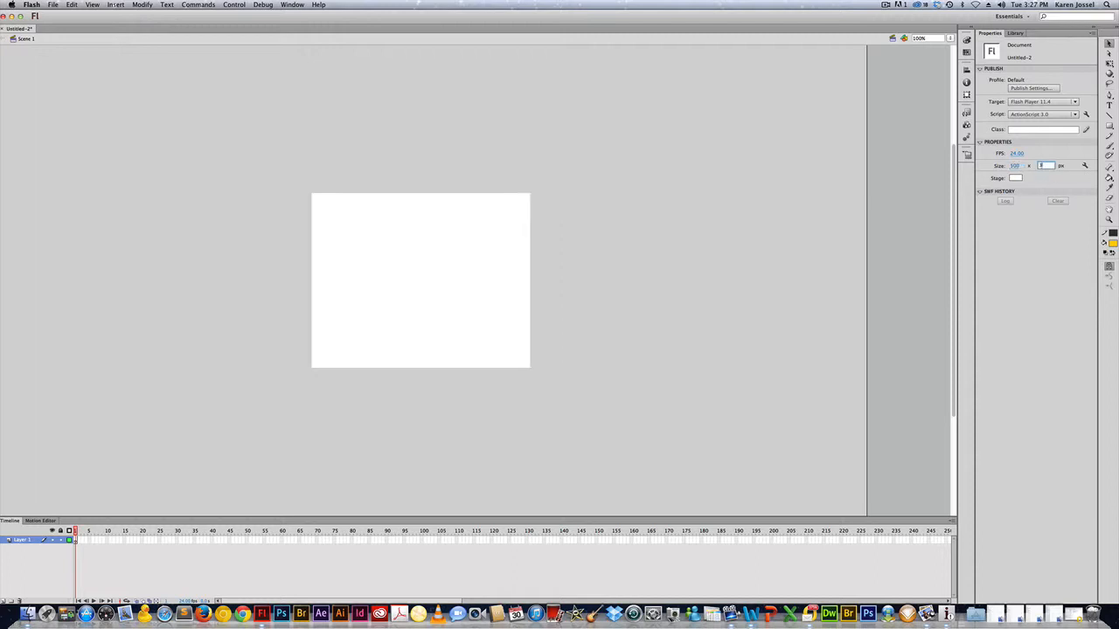
key("Return")
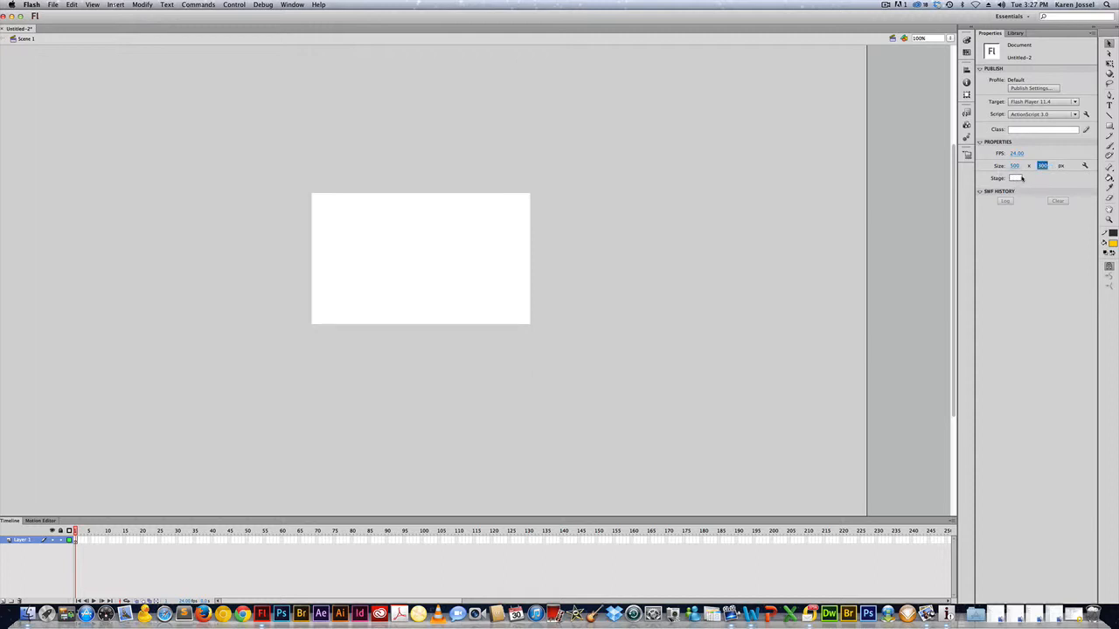
Try other stage background colors, including green, and set the stage back to white
left_click(1015, 178)
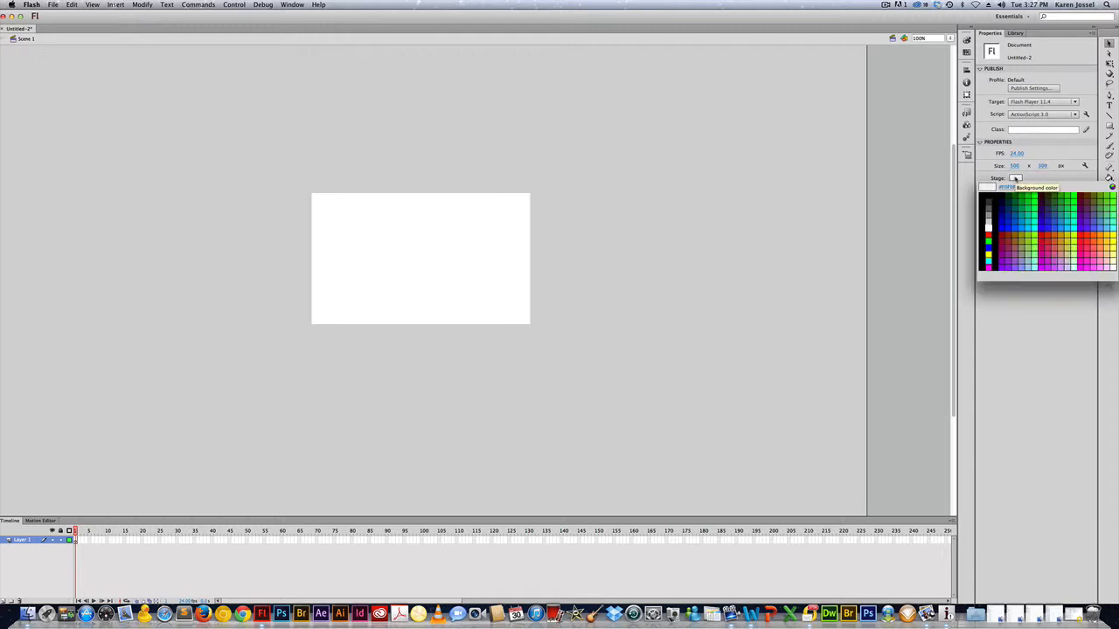
left_click(1018, 199)
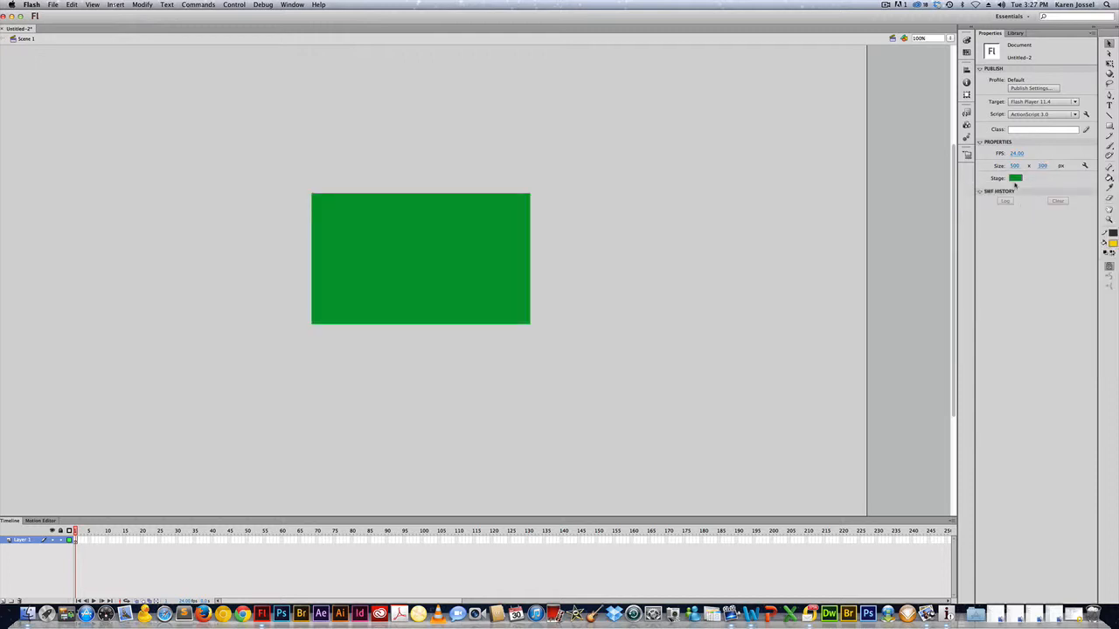
left_click(1016, 178)
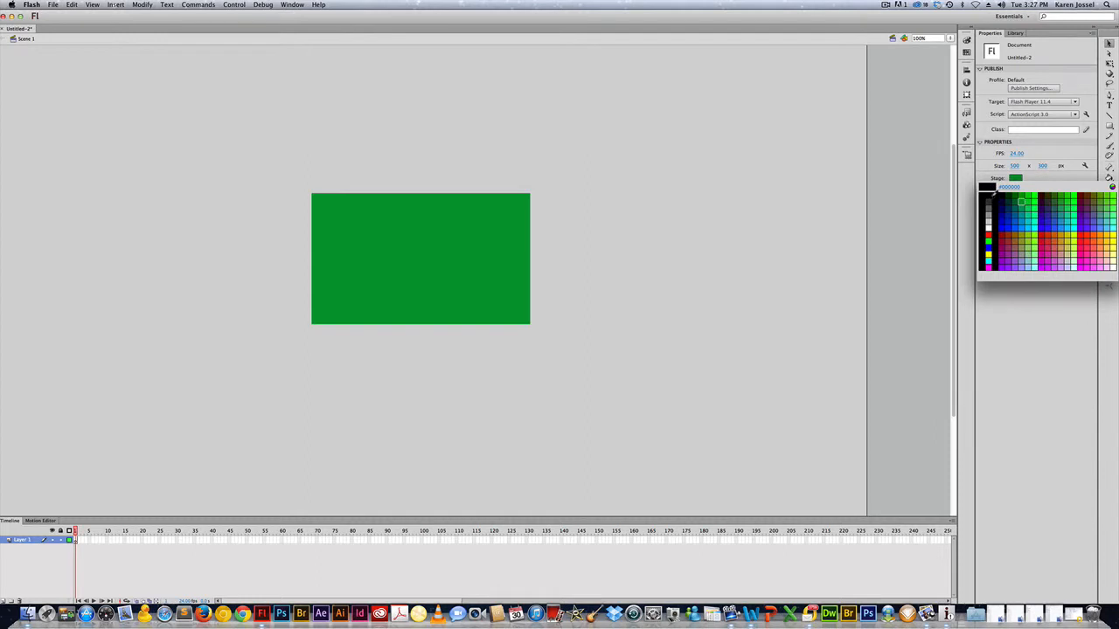
left_click(998, 196)
left_click(1013, 178)
left_click(1000, 238)
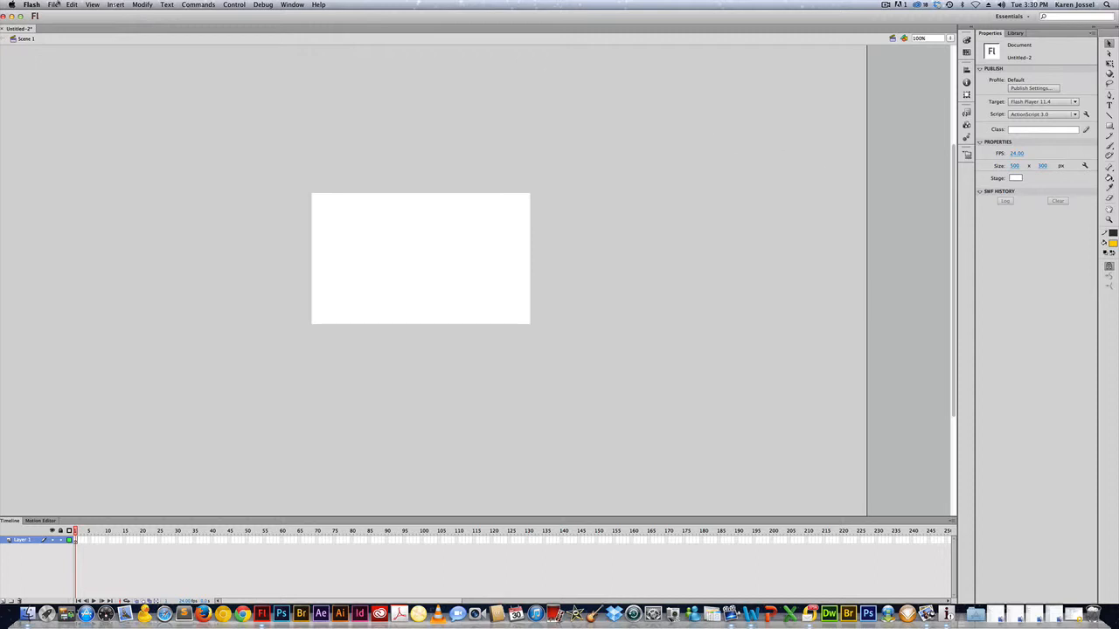
Open the document settings to review the stage options and close them without changing anything
left_click(140, 5)
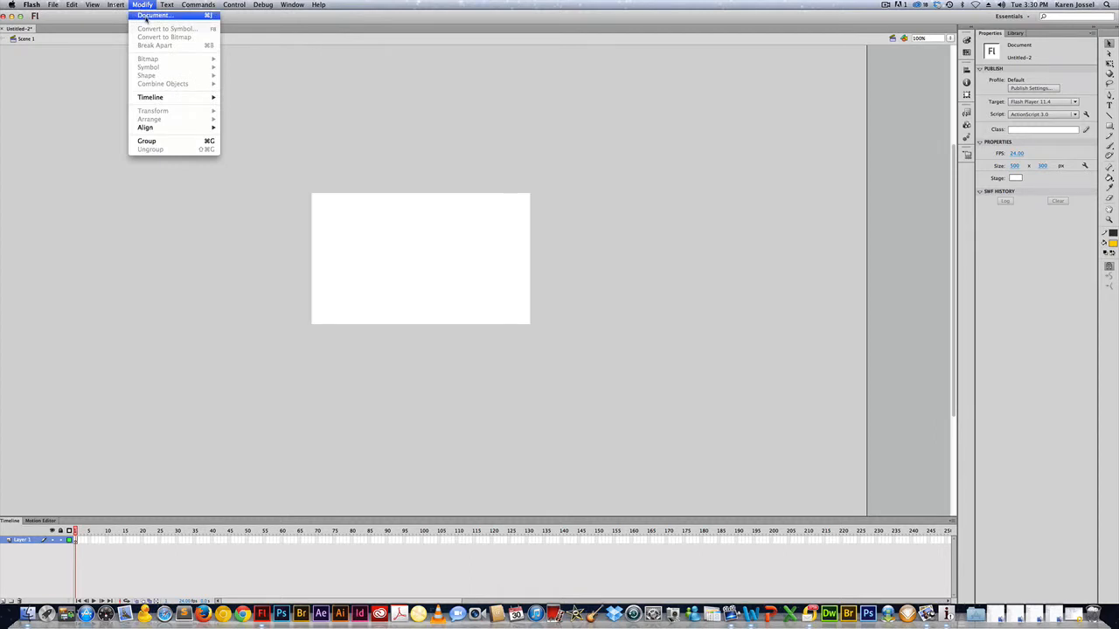
left_click(148, 16)
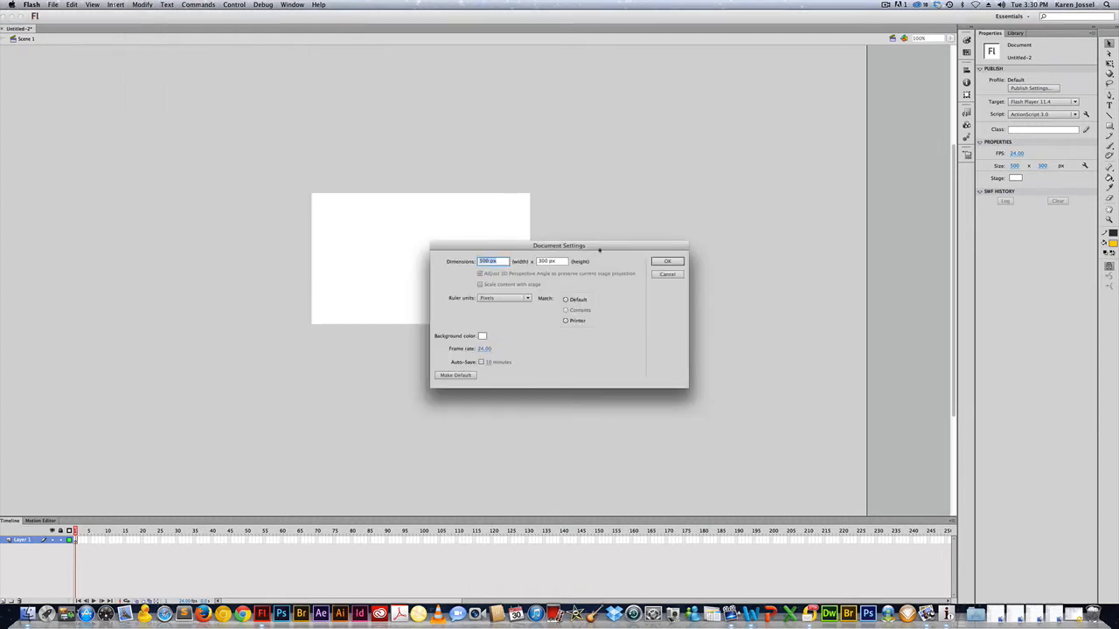
left_click(669, 275)
left_click(661, 262)
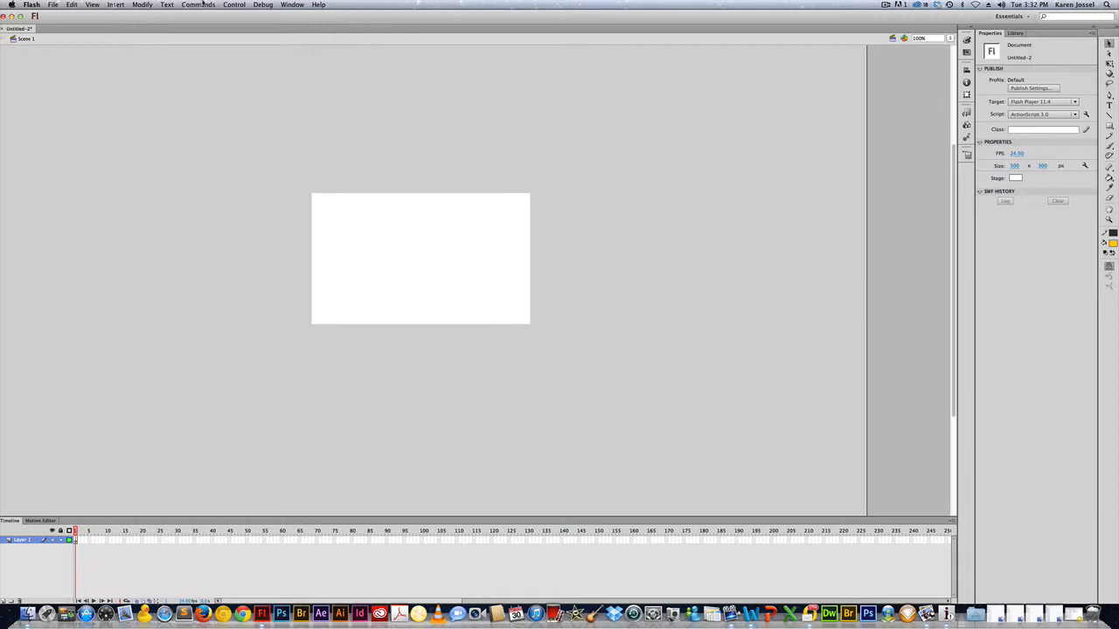
Save the document as fl0101_work.fla in the fl01lessons folder, in Flash CS6 Document format
left_click(53, 4)
left_click(74, 79)
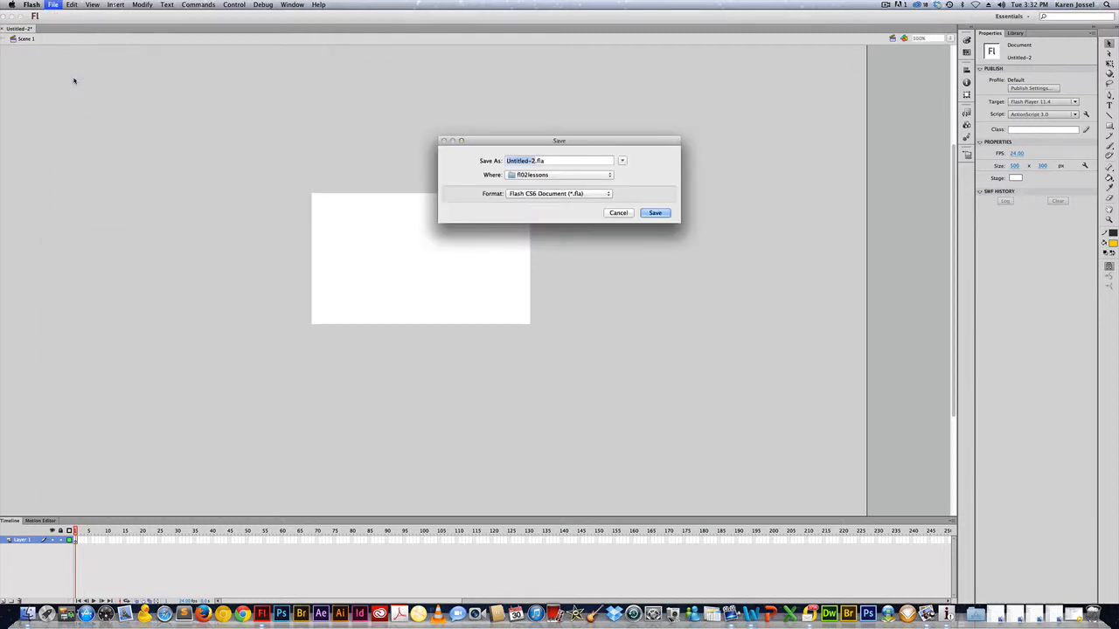
left_click(621, 160)
scroll(579, 350, "up", 5)
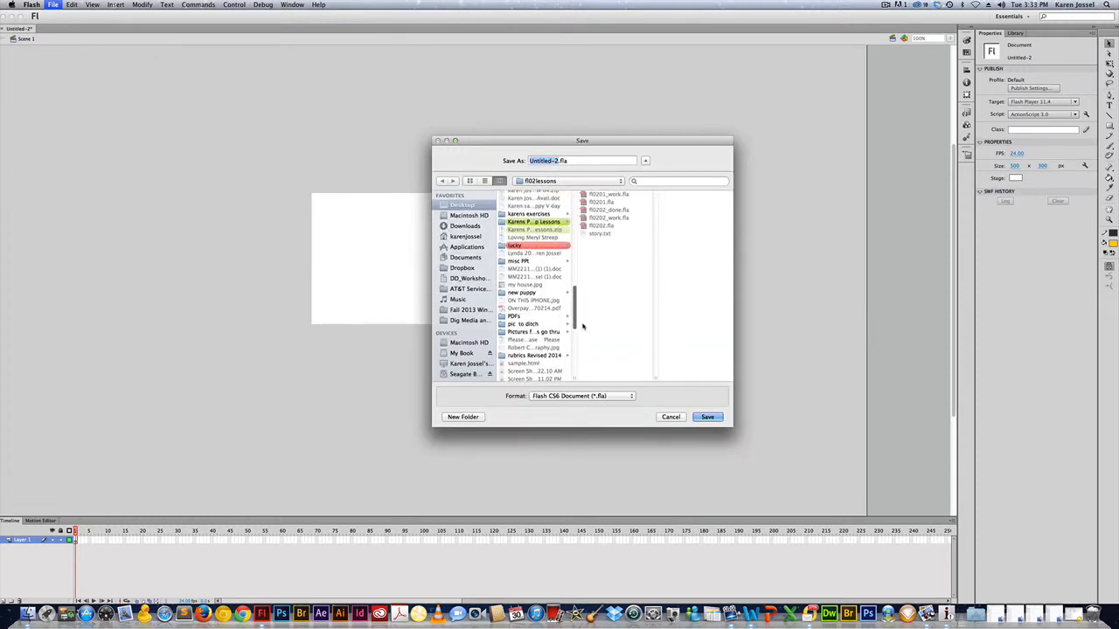
scroll(583, 327, "up", 5)
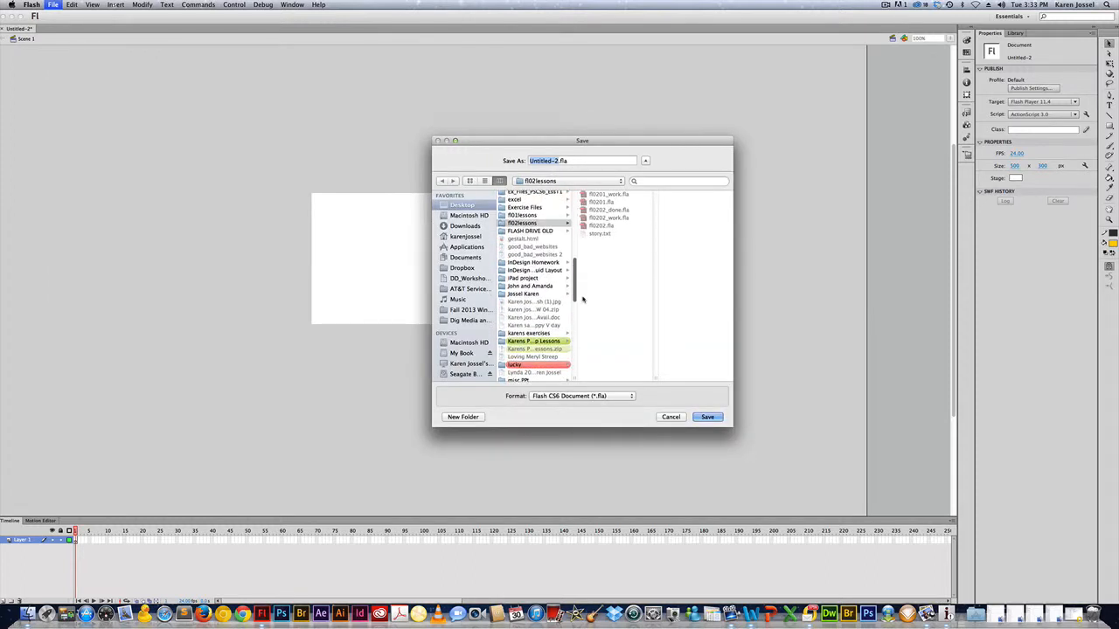
left_click(522, 215)
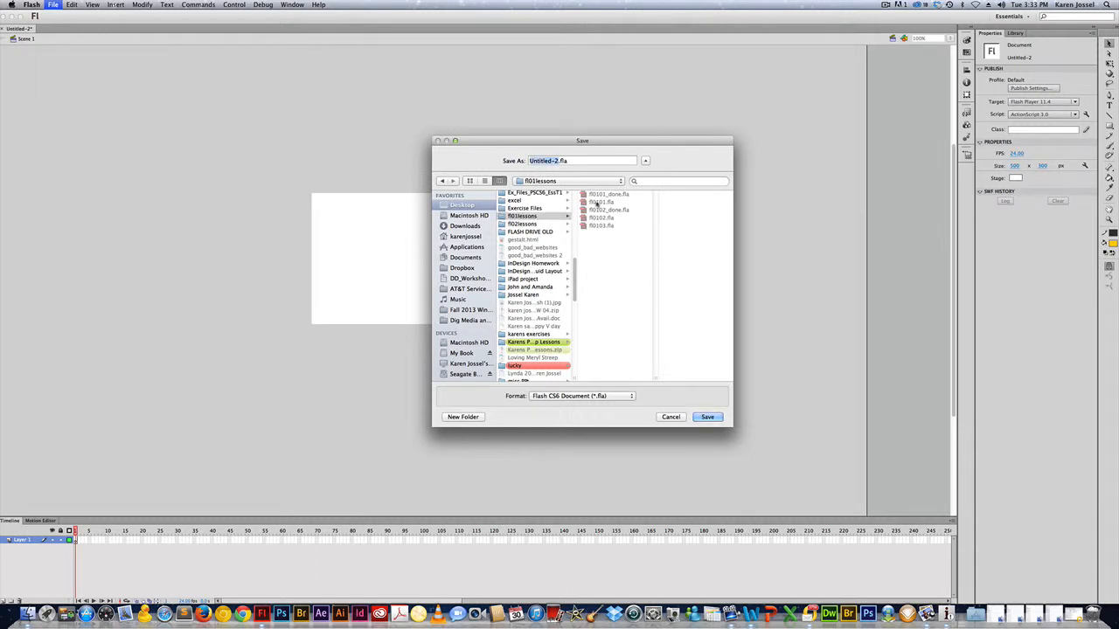
left_click(601, 202)
left_click(548, 161)
type("_work")
left_click(707, 418)
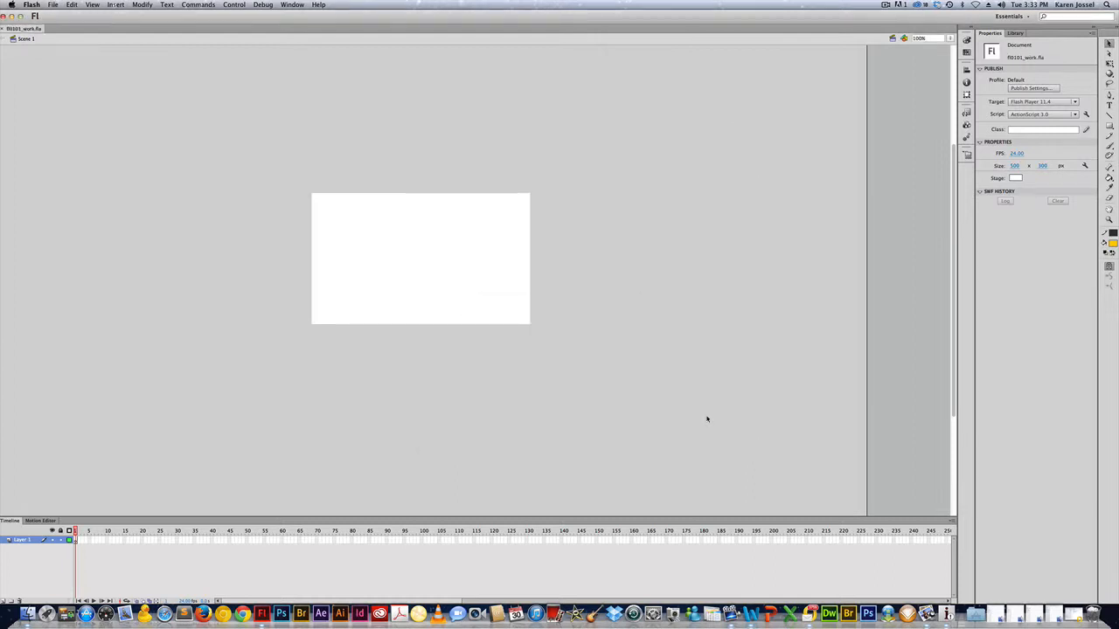
Shift the application window aside to check the saved document's name and path, and move it back
left_click_drag(109, 14, 144, 18)
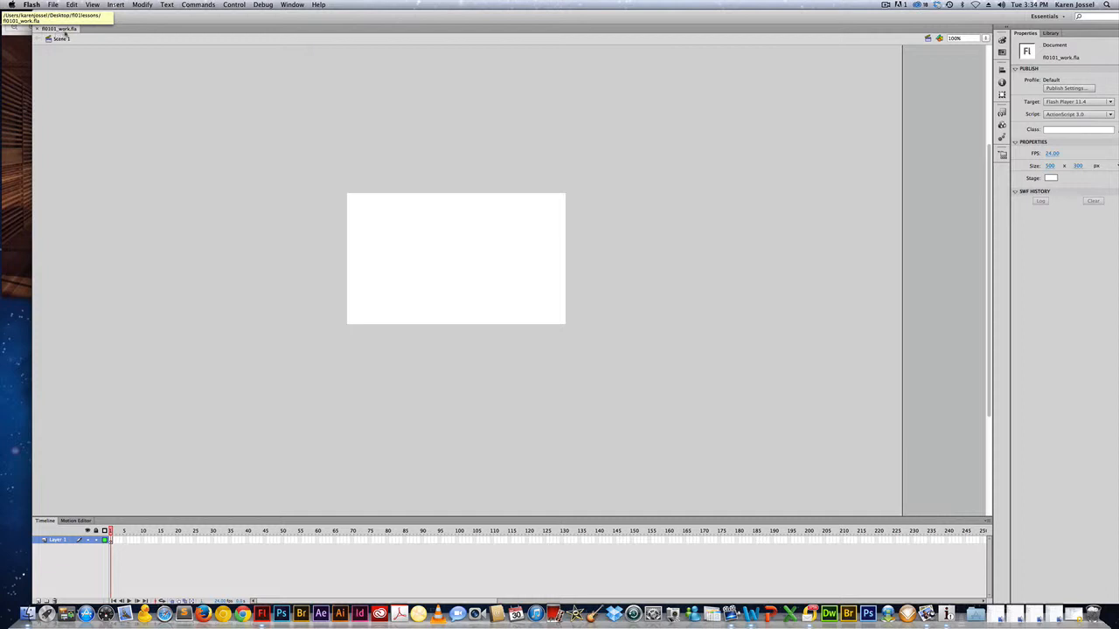
left_click_drag(400, 19, 367, 19)
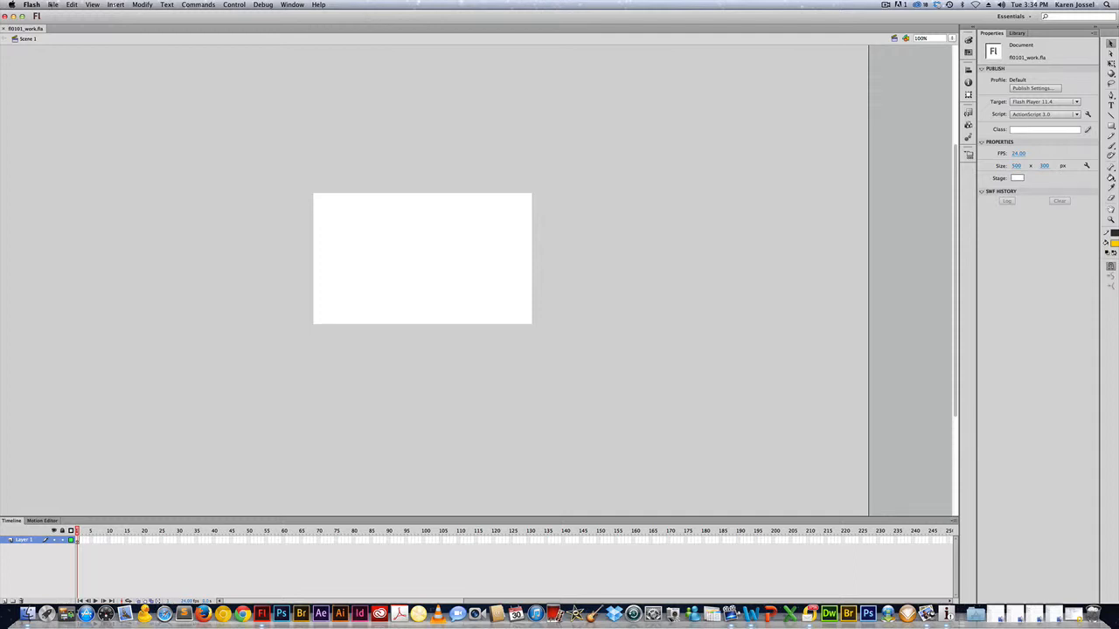
Close the fl0101_work.fla document
left_click(52, 4)
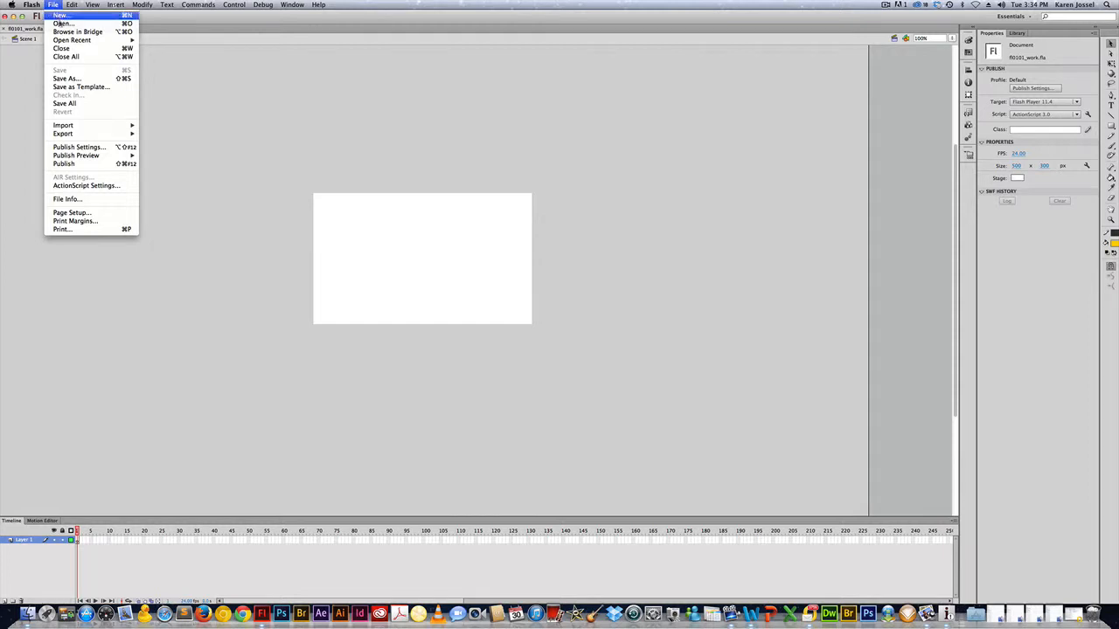
mouse_move(67, 41)
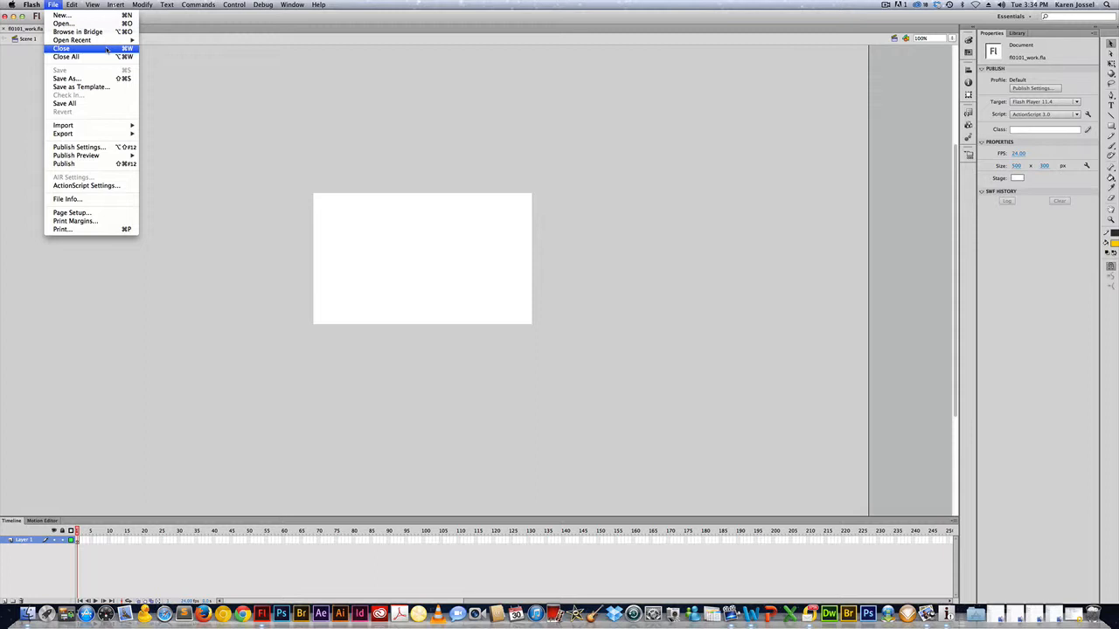
left_click(107, 49)
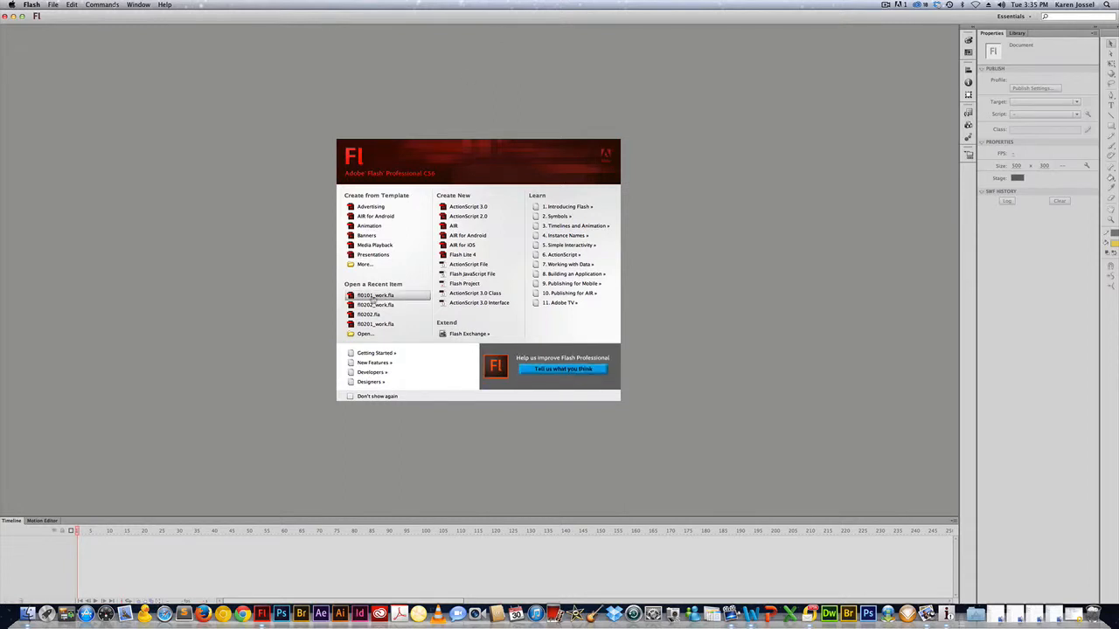
Open fl0101_work.fla from the fl01lessons folder
left_click(54, 4)
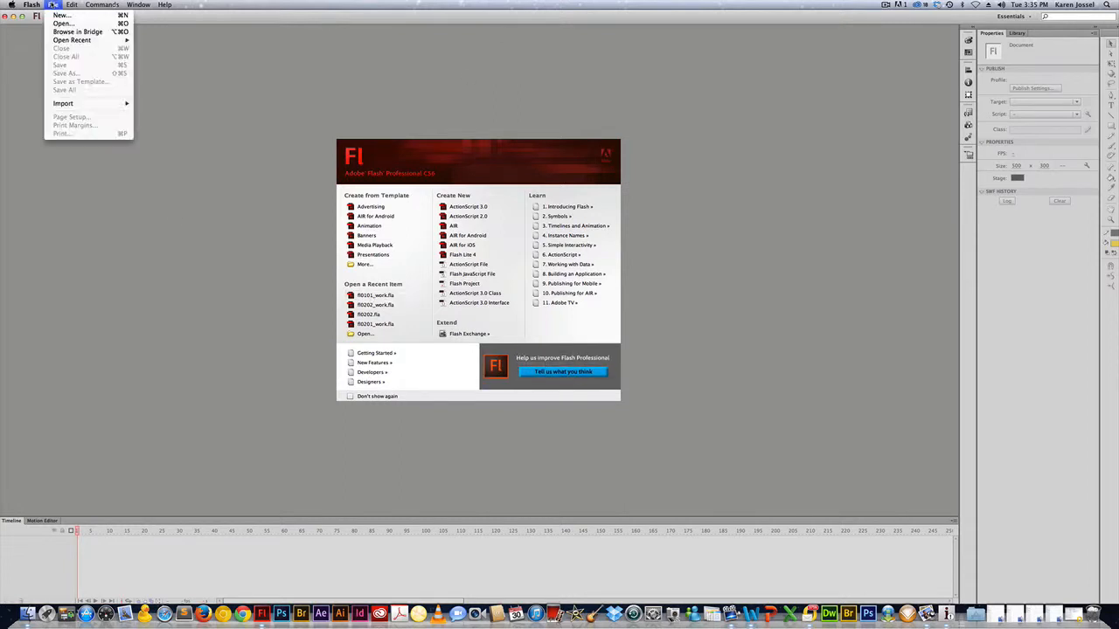
left_click(61, 26)
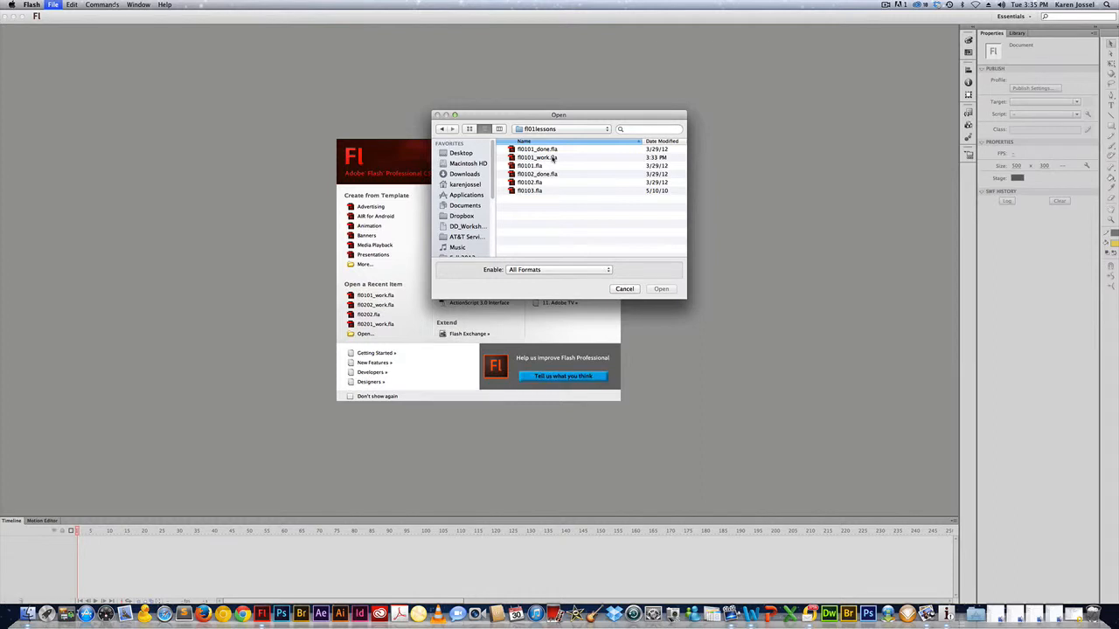
left_click(552, 158)
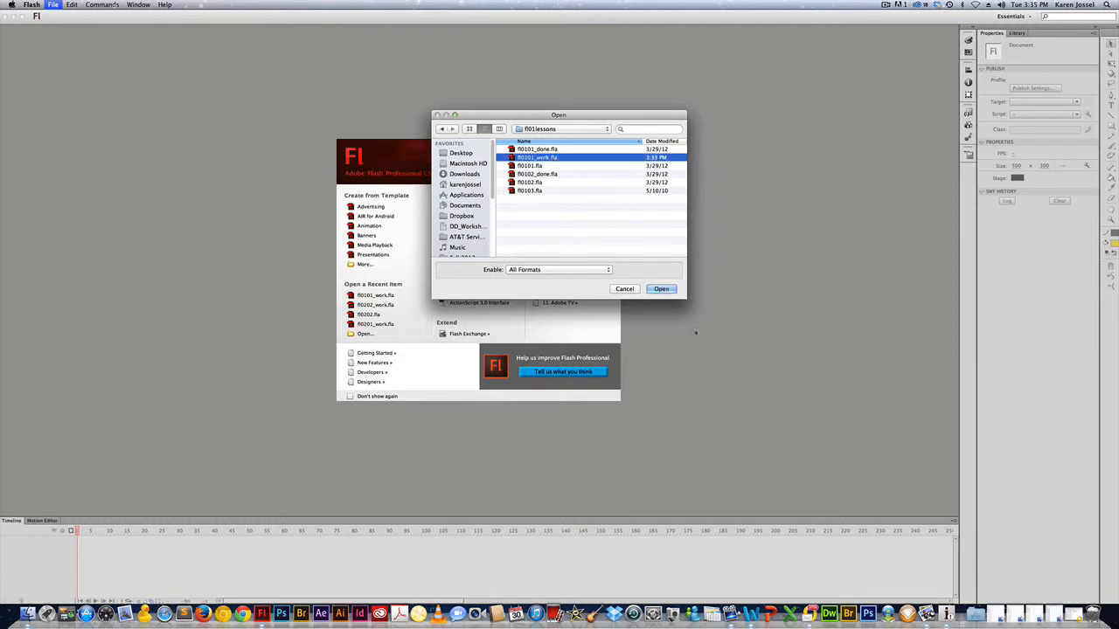
left_click(661, 290)
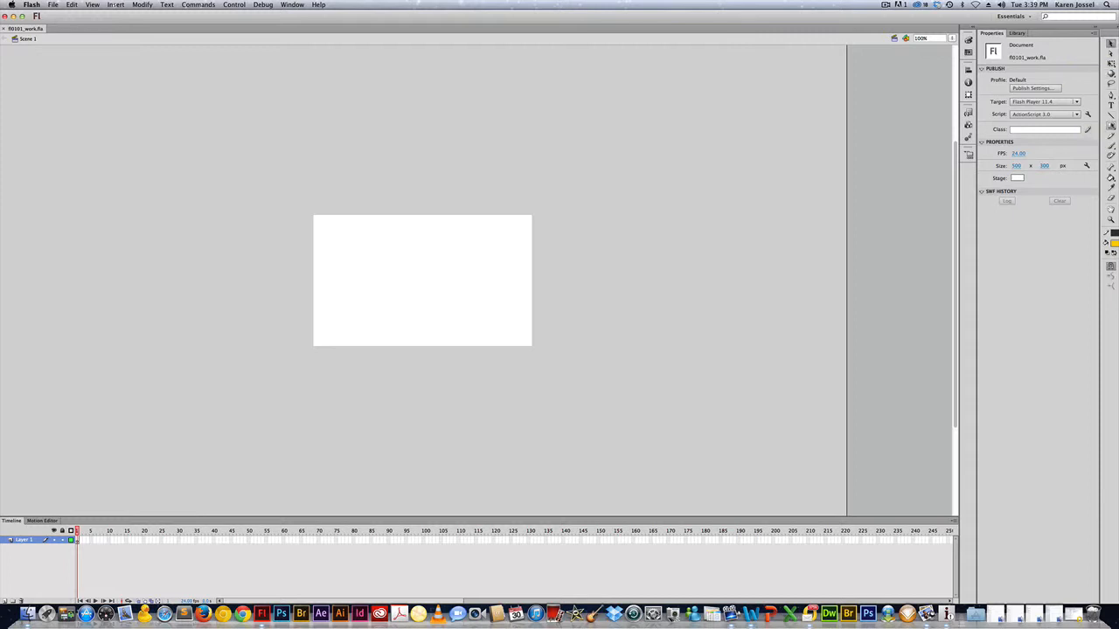
Activate several tools, including Lasso, Text and Brush, to compare their properties, ending with the Text tool
left_click(1111, 126)
left_click(1111, 84)
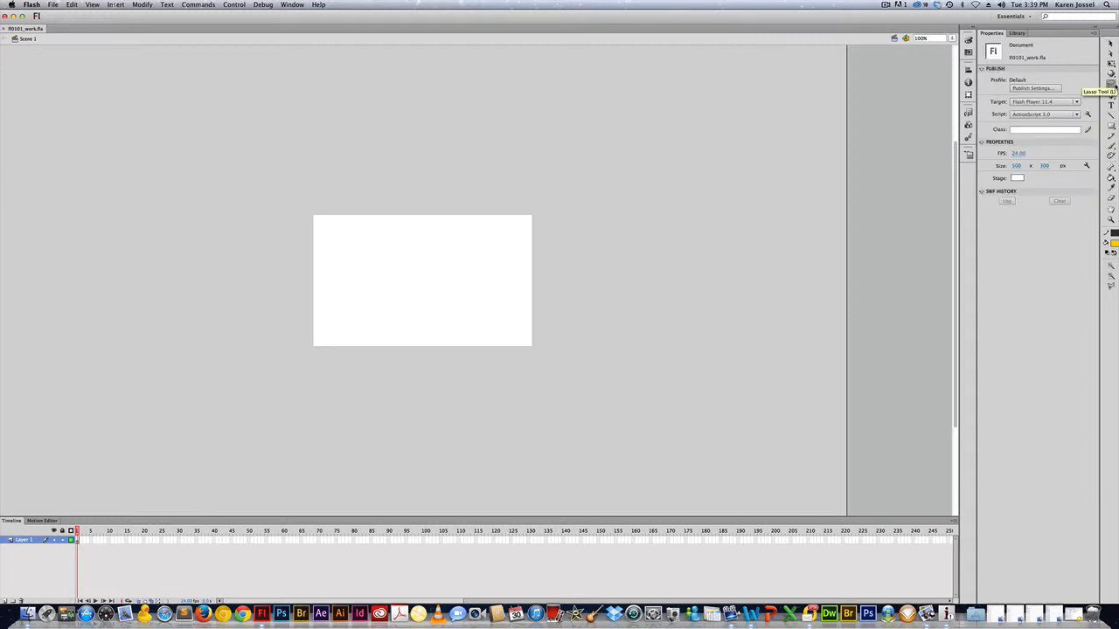
left_click(1110, 105)
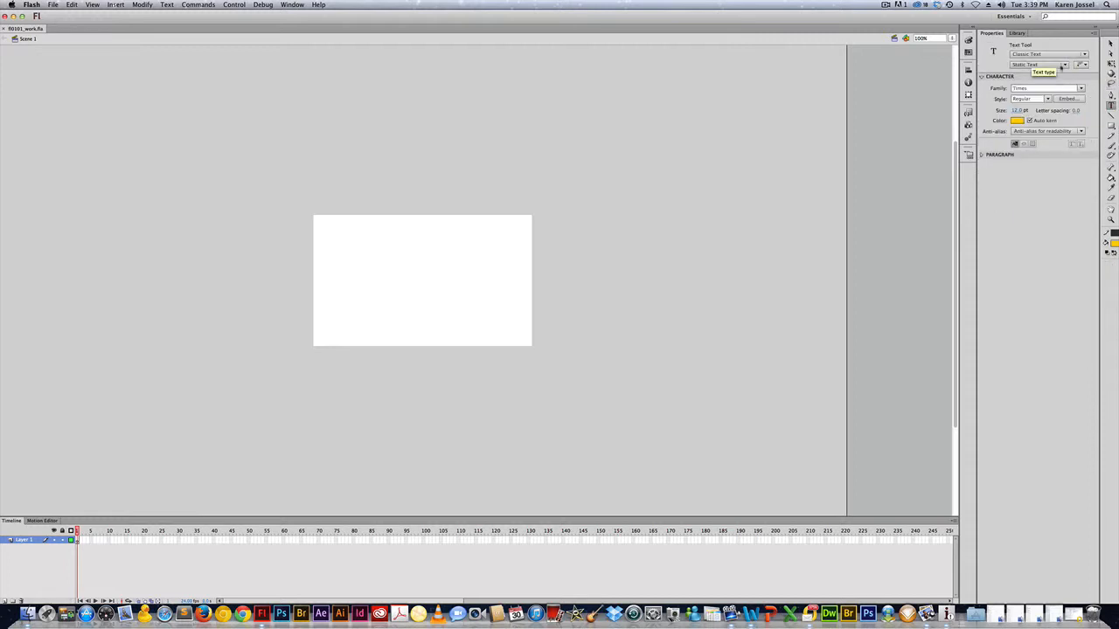
left_click(1111, 146)
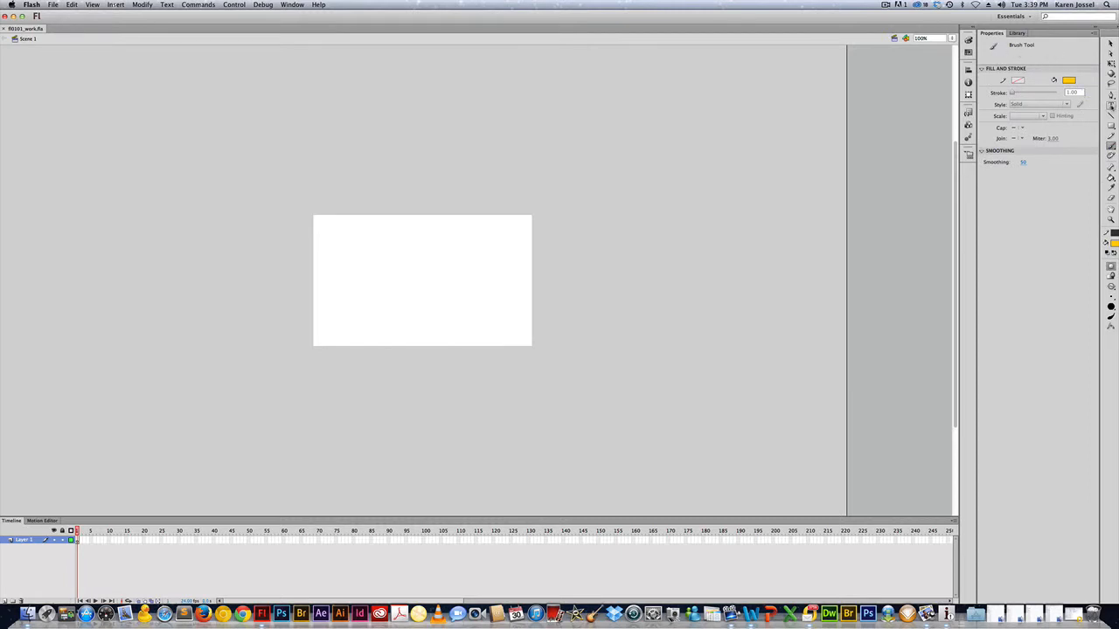
left_click(1110, 105)
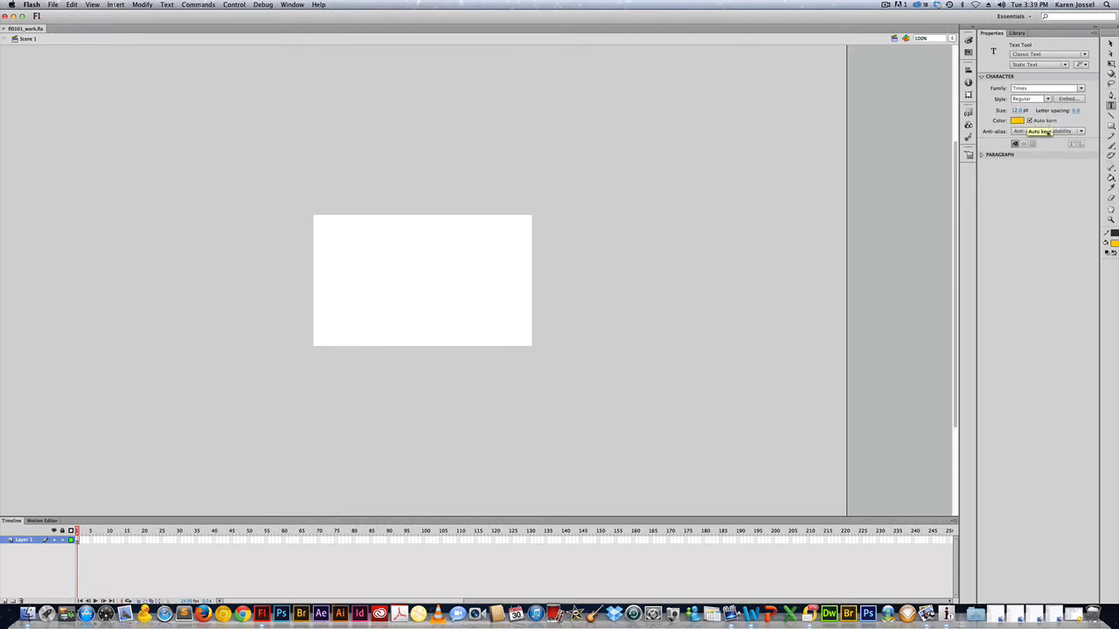
Expand the Text tool's paragraph settings and try center and right alignment, returning to left alignment
left_click(982, 155)
left_click(1025, 166)
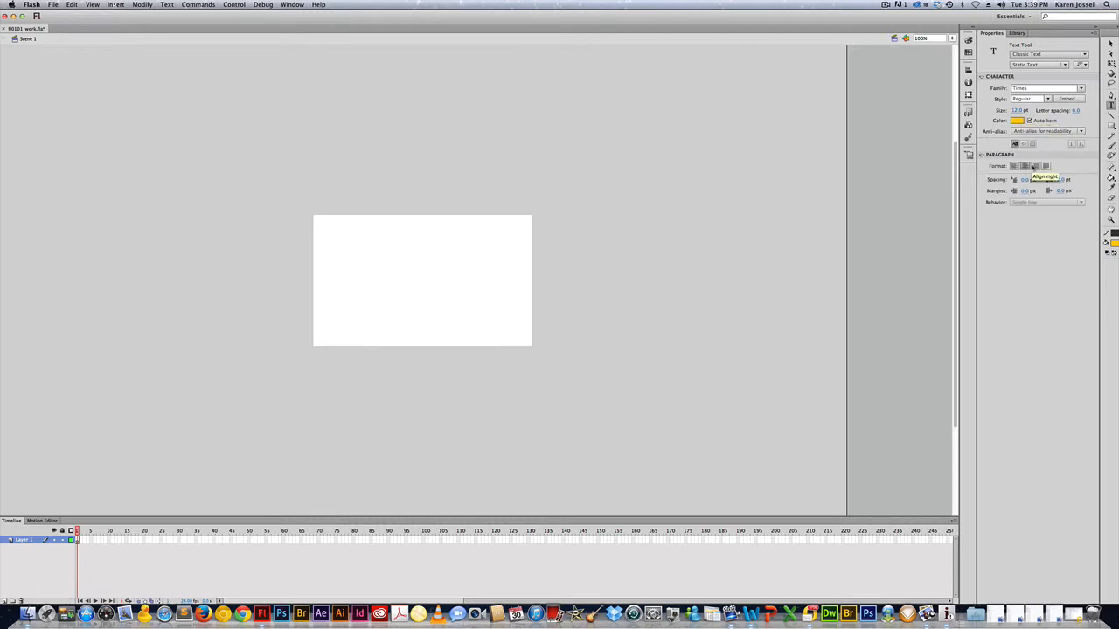
left_click(1035, 166)
left_click(1013, 166)
Look over the font families available for the Text tool, keeping the character settings expanded
left_click(1080, 89)
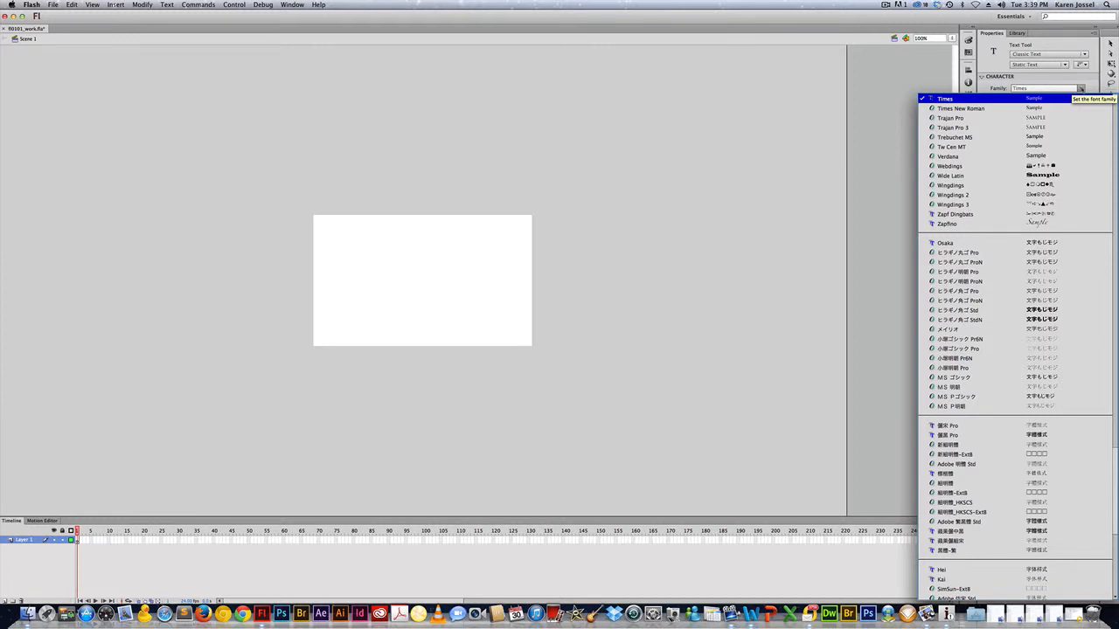
left_click(1075, 79)
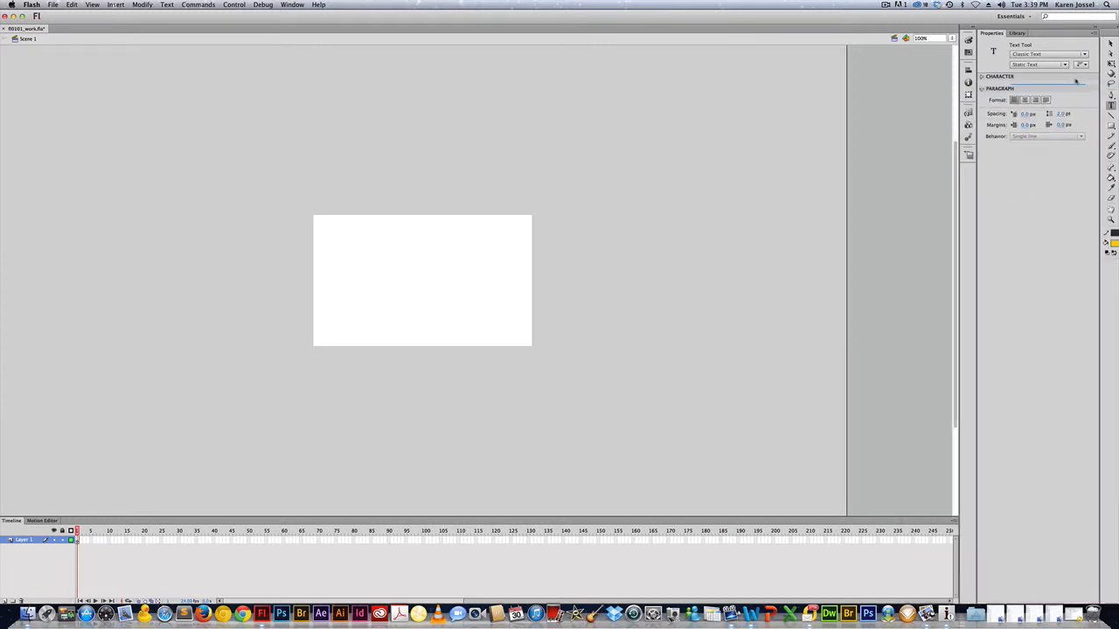
left_click(982, 77)
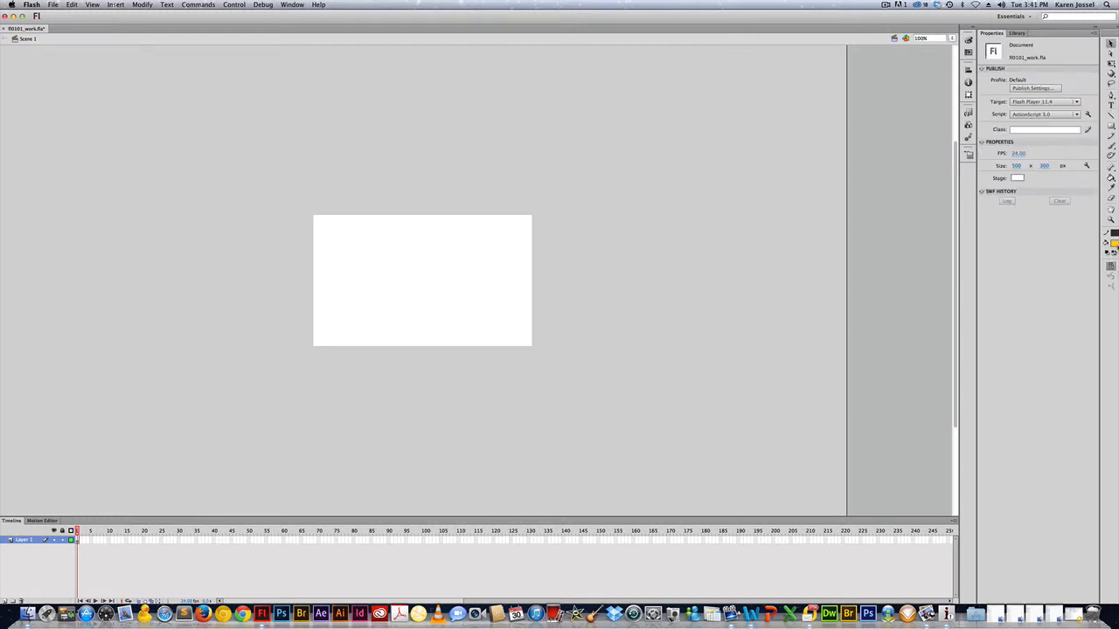
Set the fill color to black and the stroke color to none
left_click(1114, 244)
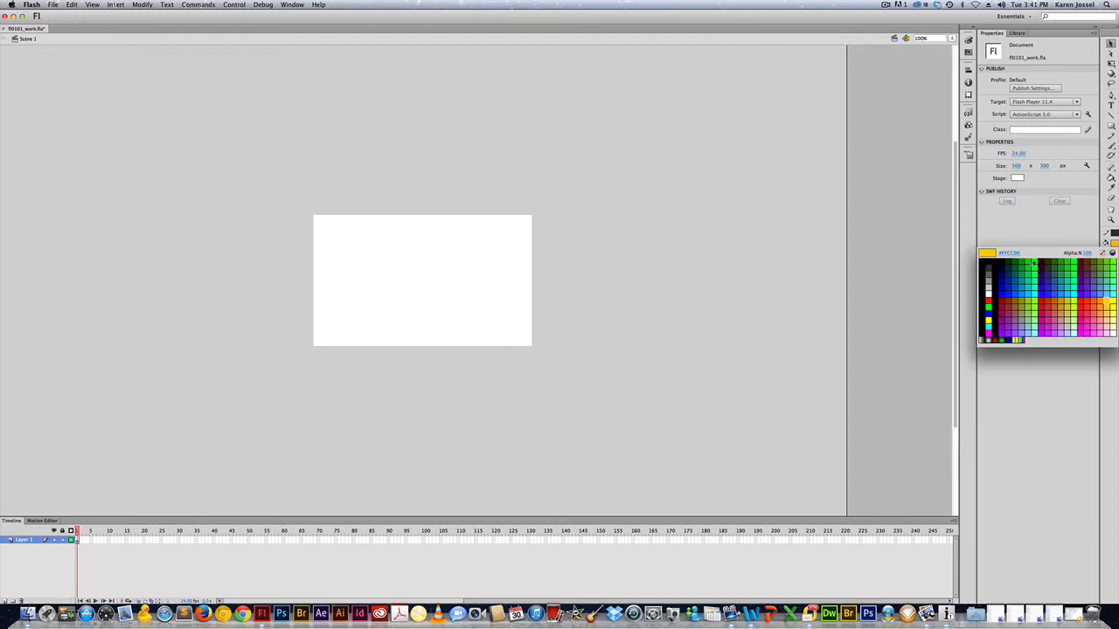
left_click(984, 267)
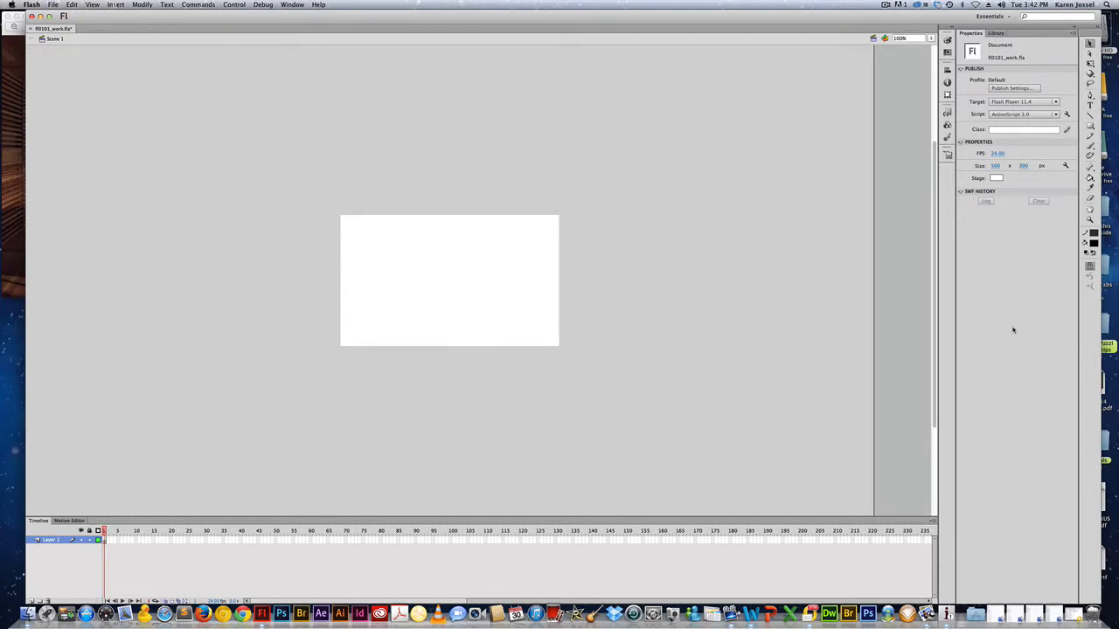
left_click(1093, 235)
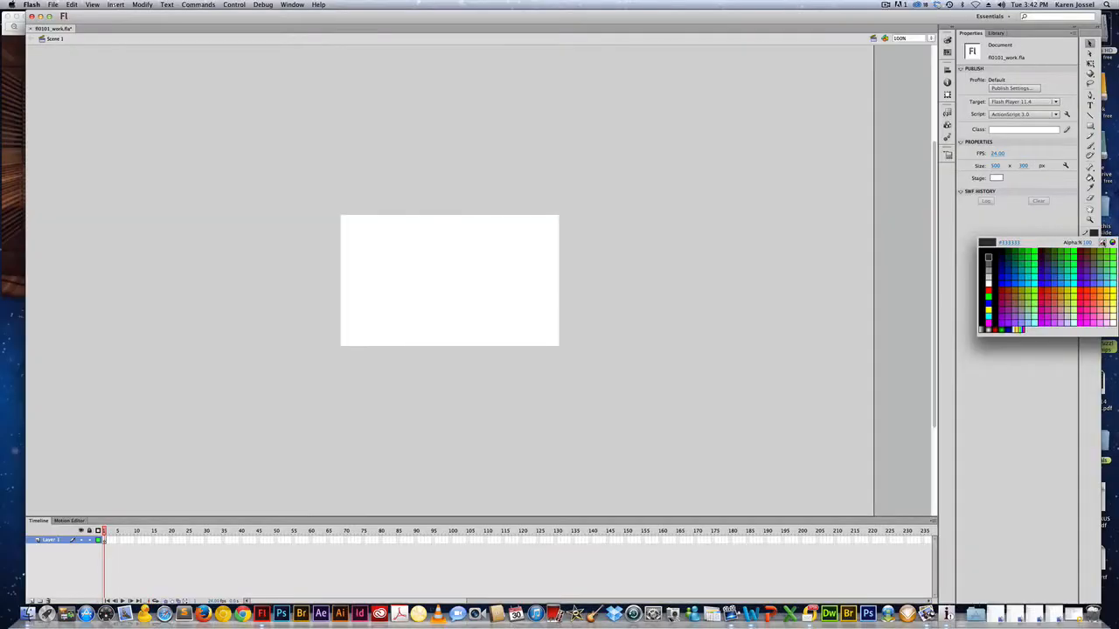
left_click(1102, 242)
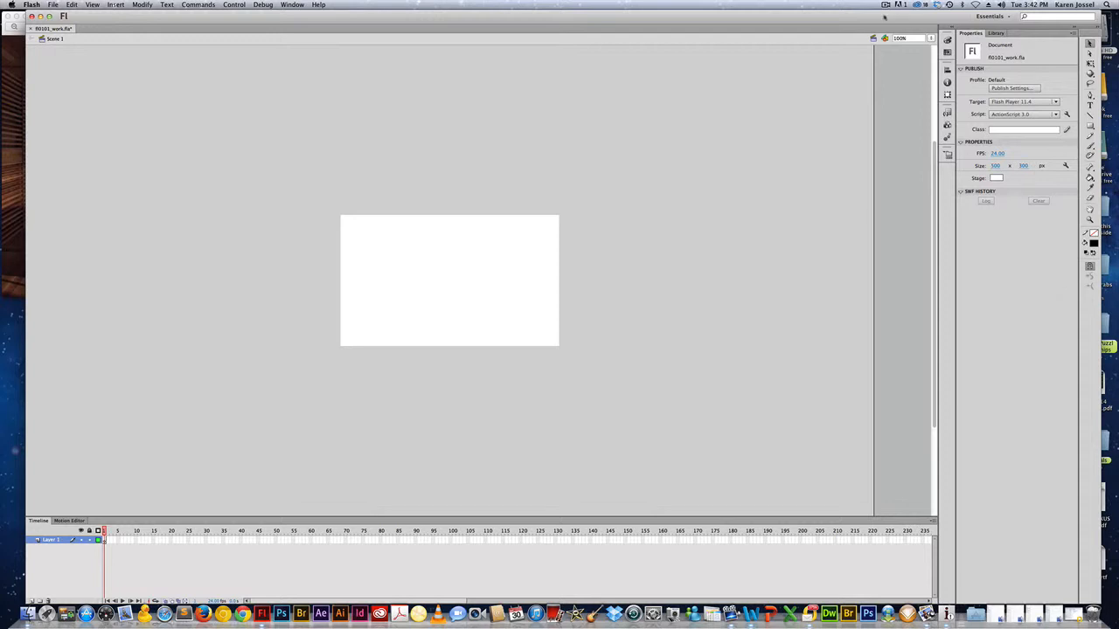
Add a 47 pt Times text box about 193 px wide in the upper part of the stage, reading "Flash CS6"
left_click(1090, 105)
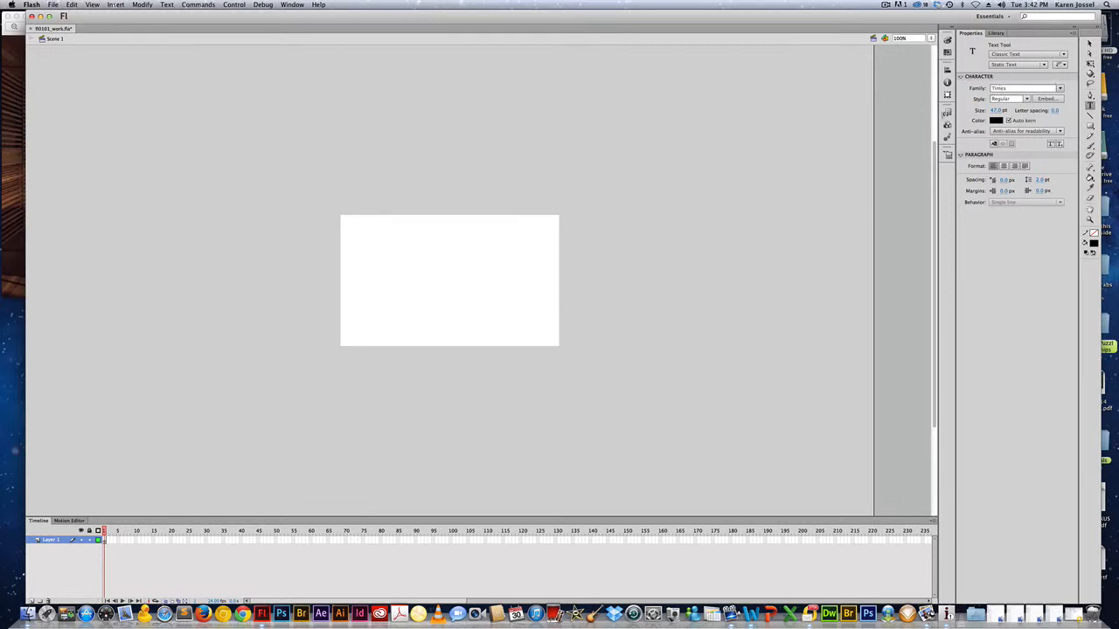
left_click_drag(378, 252, 458, 295)
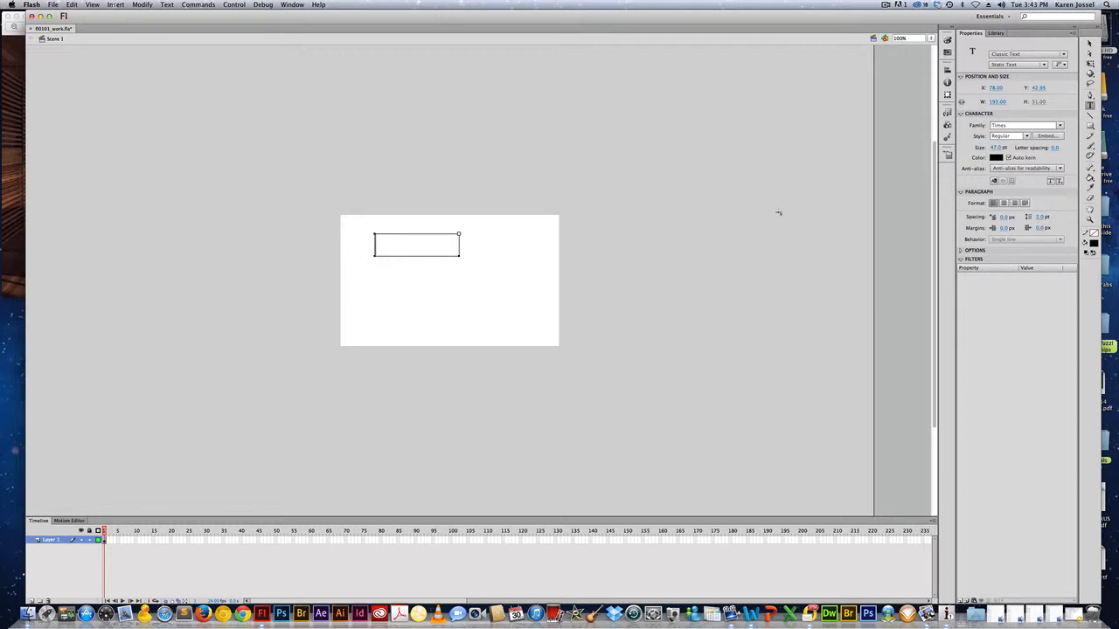
type("Flas")
type("CS")
type("6")
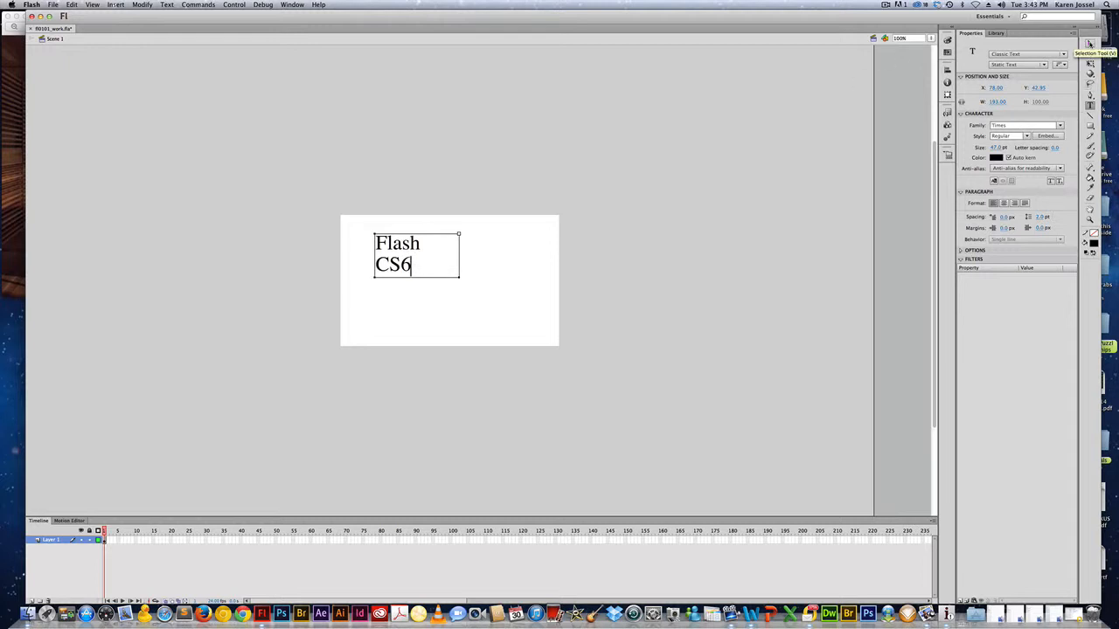
Try resizing the "Flash CS6" text box with the Selection tool, widening it to about 287 px and narrowing it to about 185 px
left_click(1089, 44)
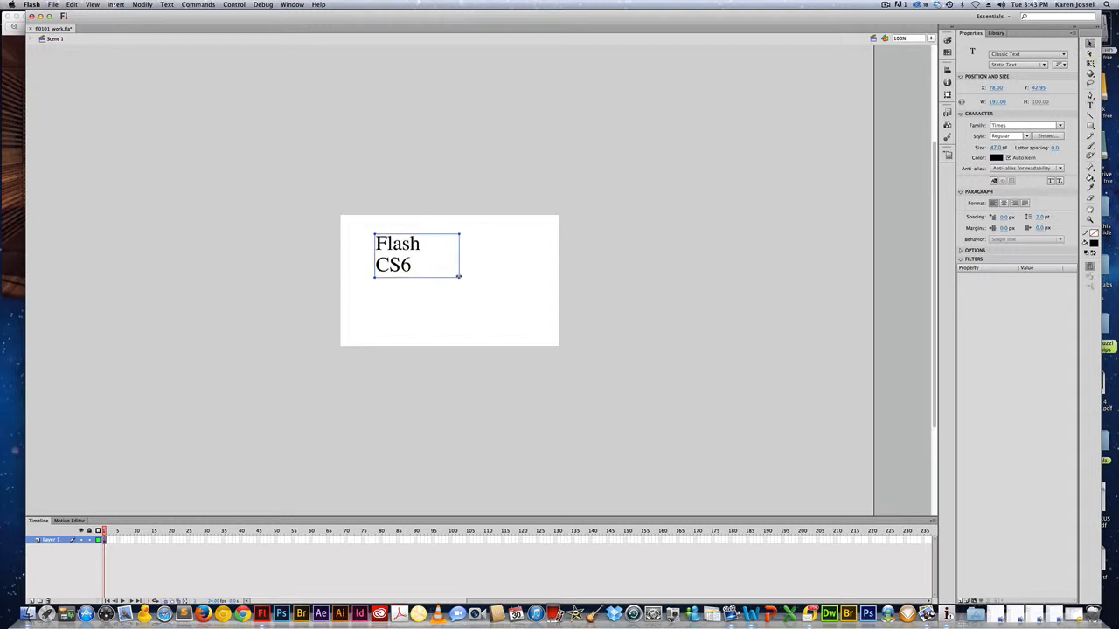
left_click_drag(457, 276, 502, 277)
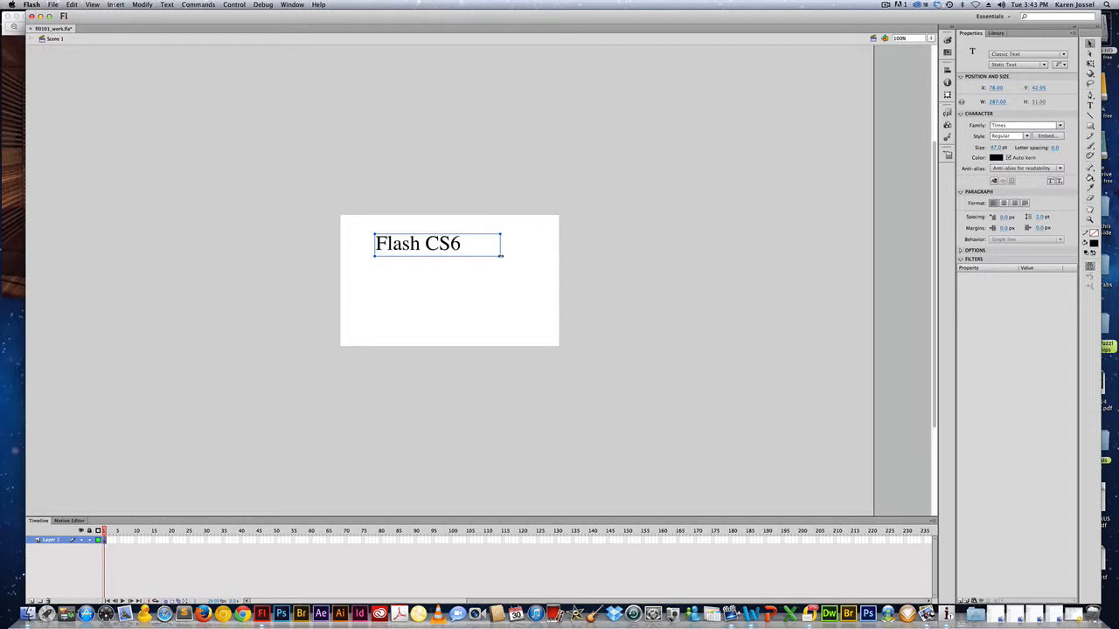
left_click_drag(497, 256, 457, 261)
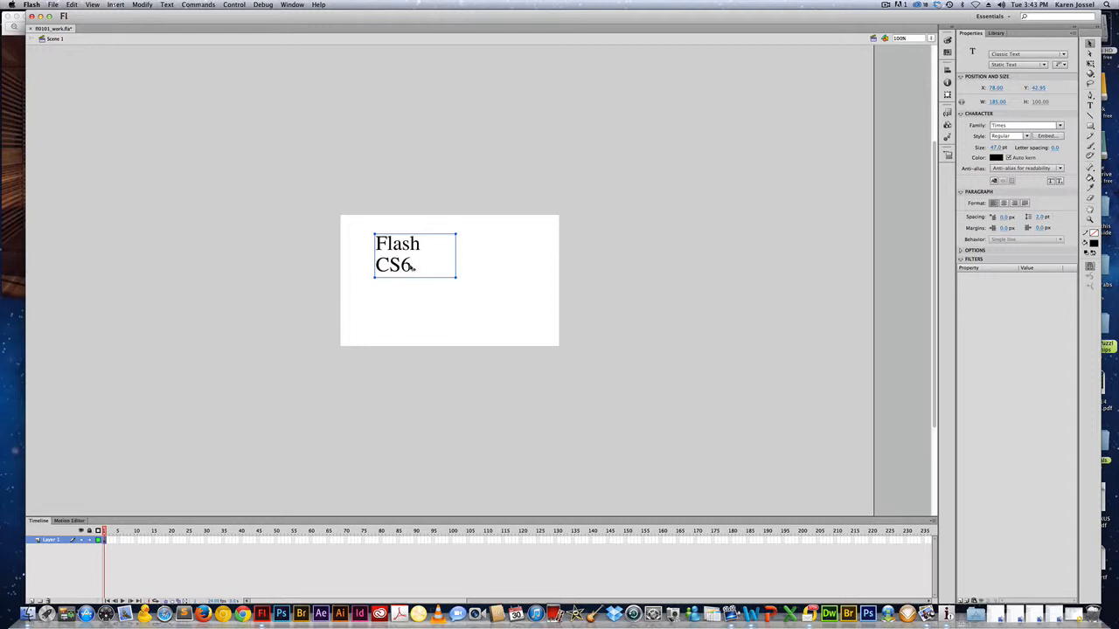
Preview different fonts on the "Flash CS6" text, set its family to Trajan Pro, and widen its box to about 275 px to fit one line
left_click(1021, 125)
key("Down")
key("Down")
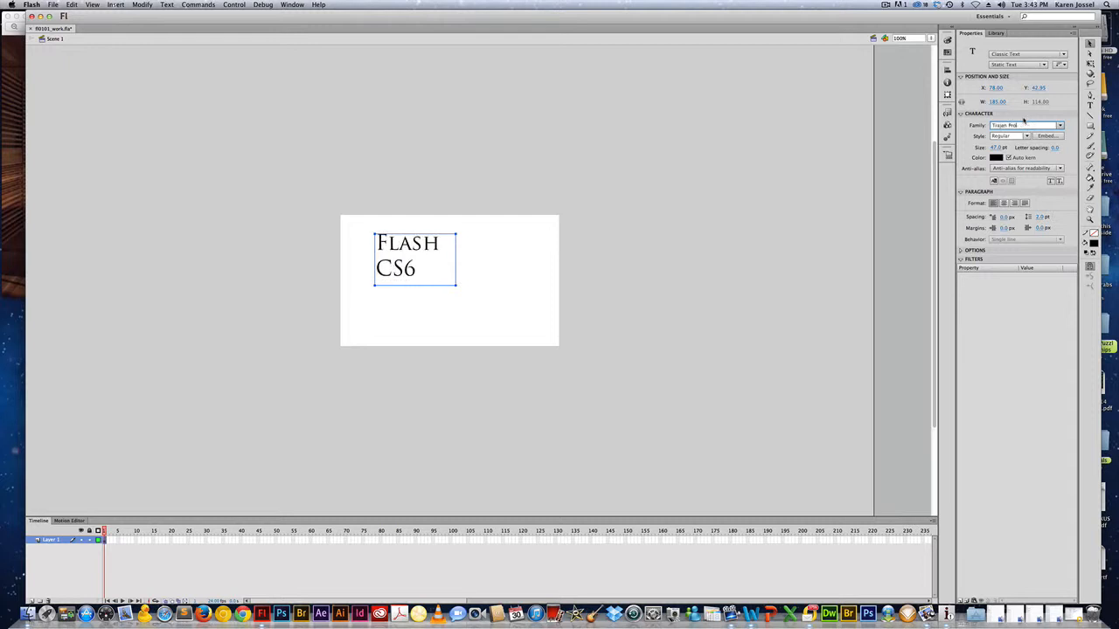
key("Down")
key("Down")
key("Down")
key("Down")
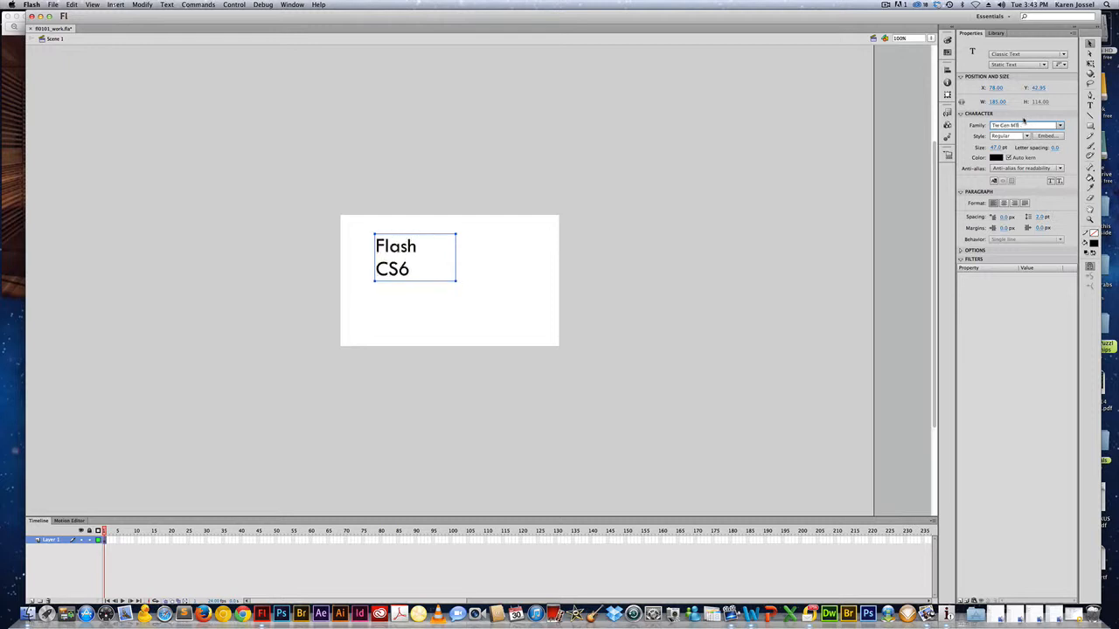
key("Down")
key("Down")
key("Down")
key("Down")
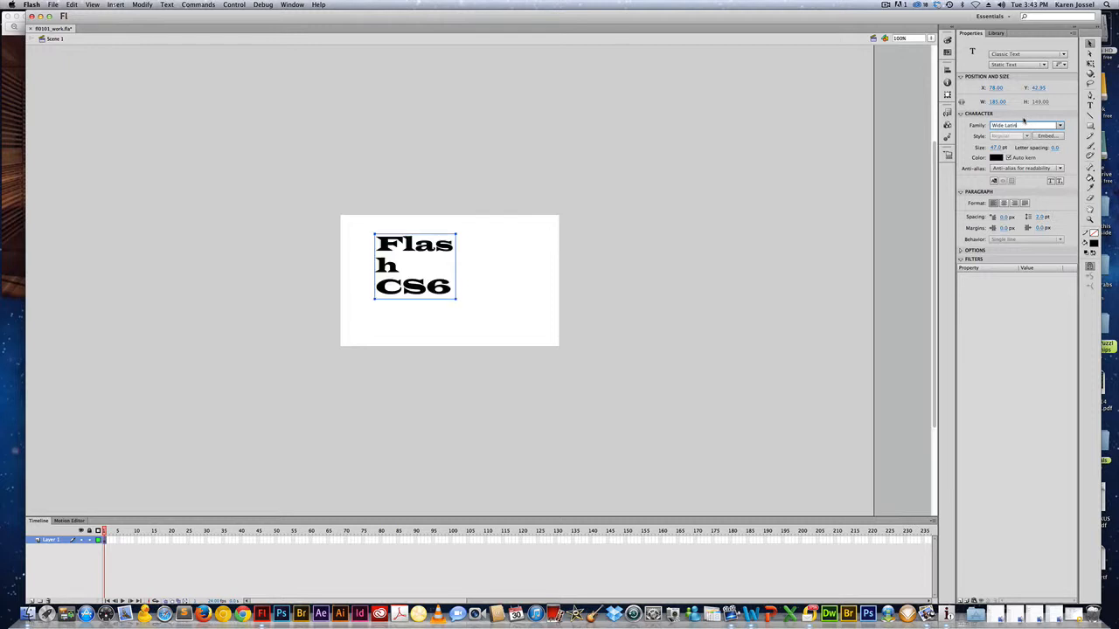
key("Down")
key("Down")
key("Down")
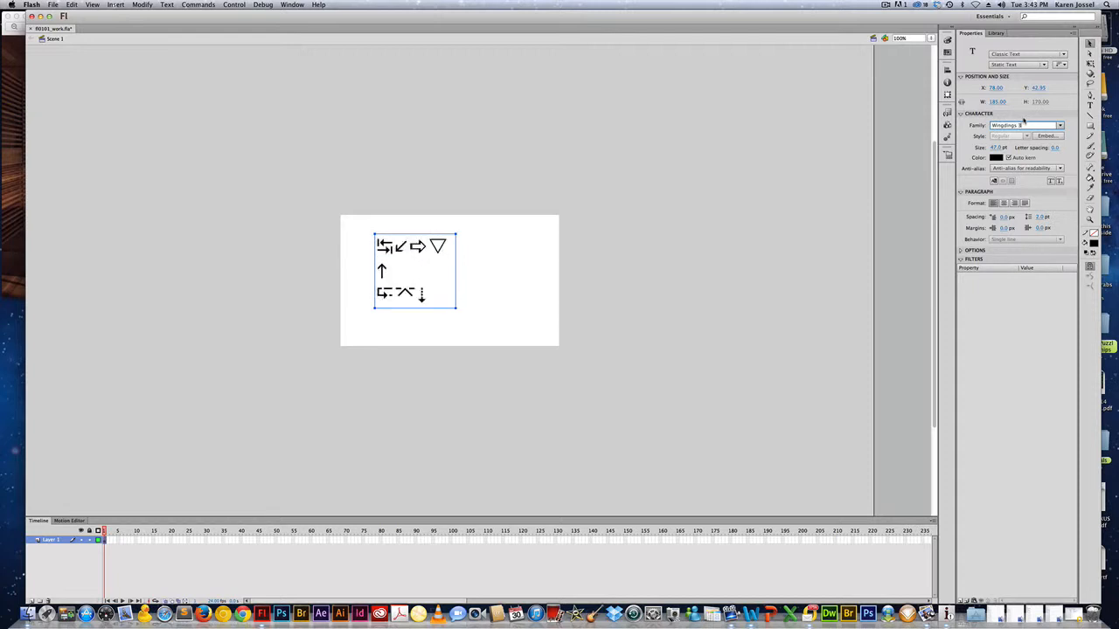
key("Down")
key("Down")
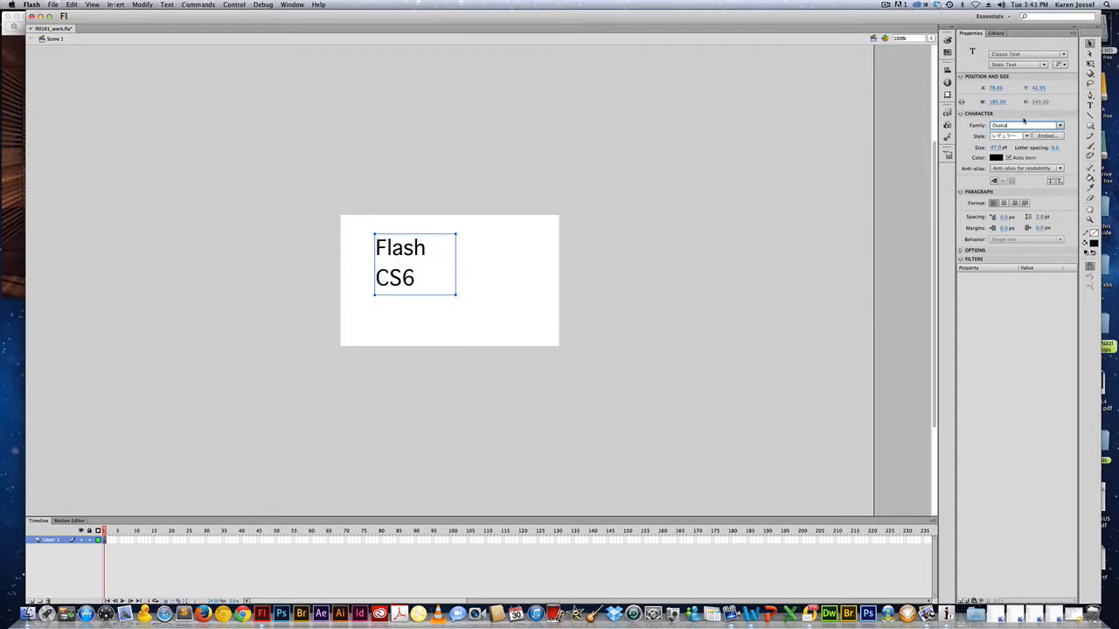
key("Down")
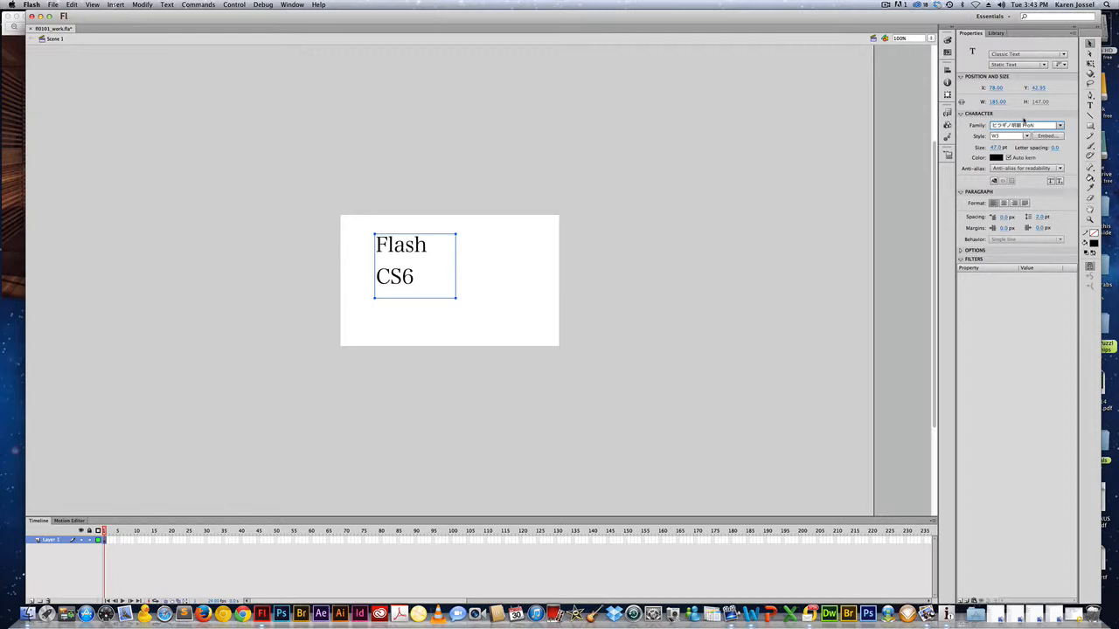
key("Up")
key("Up")
key("Up")
key("Up")
key("Up")
key("Up")
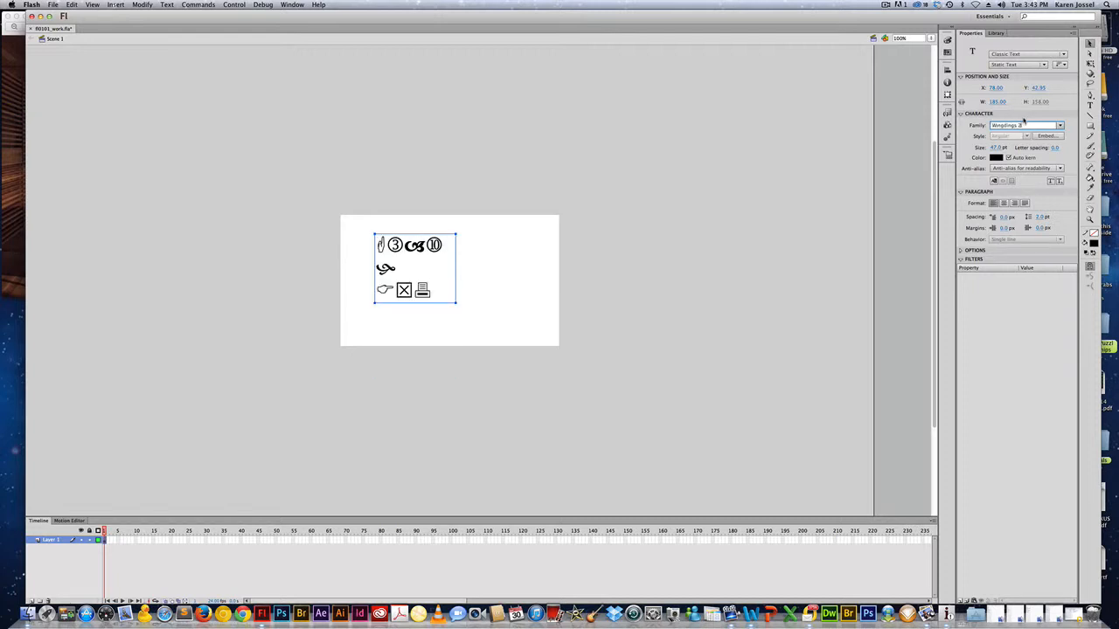
key("Up")
key("Up")
key("Up")
key("Up")
key("Up")
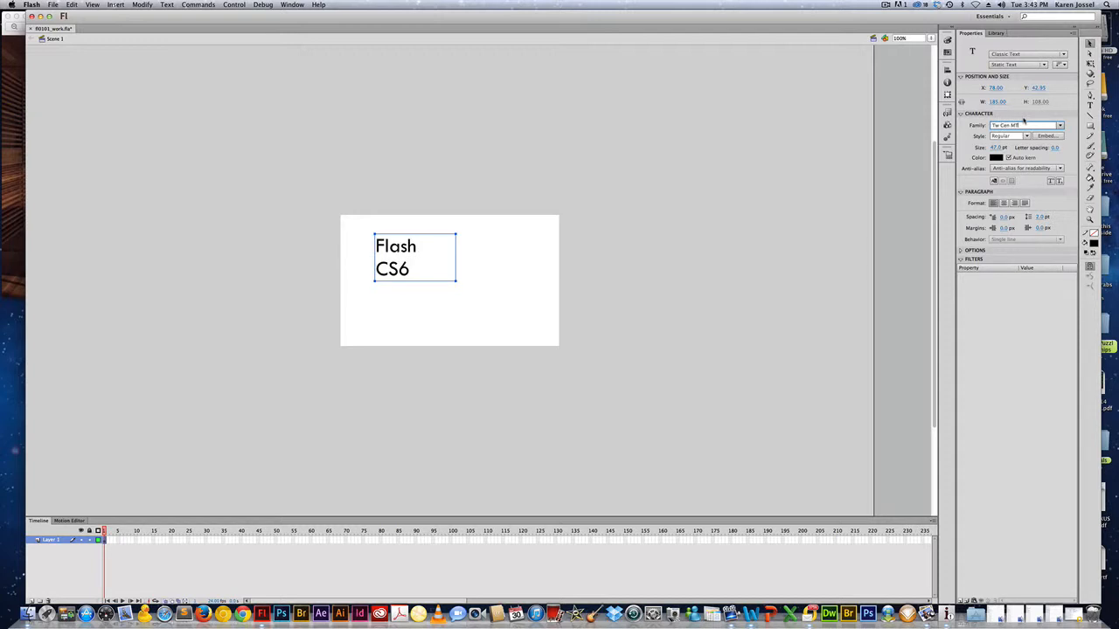
key("Up")
key("Up")
key("Up")
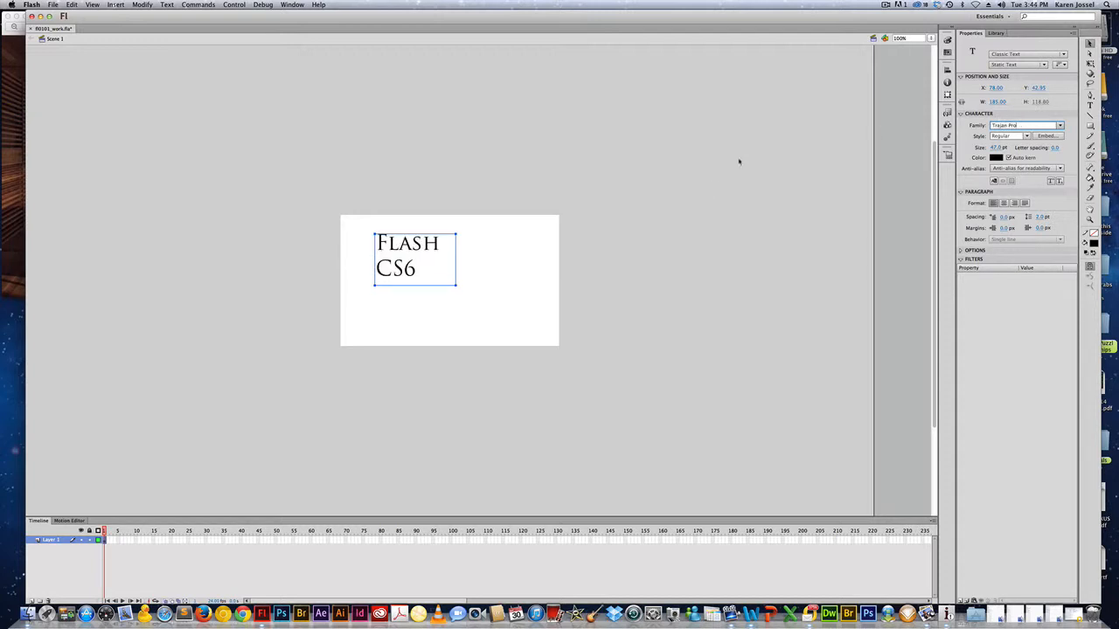
left_click_drag(456, 284, 496, 268)
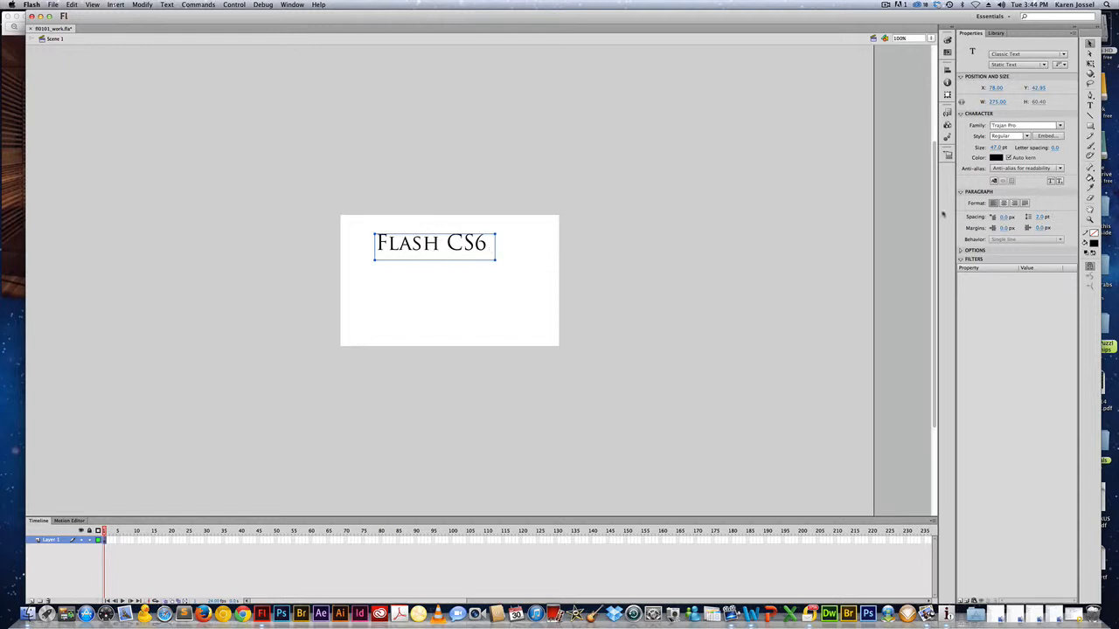
Try green #00CC00 on the "Flash CS6" text and change its color to blue
left_click(999, 158)
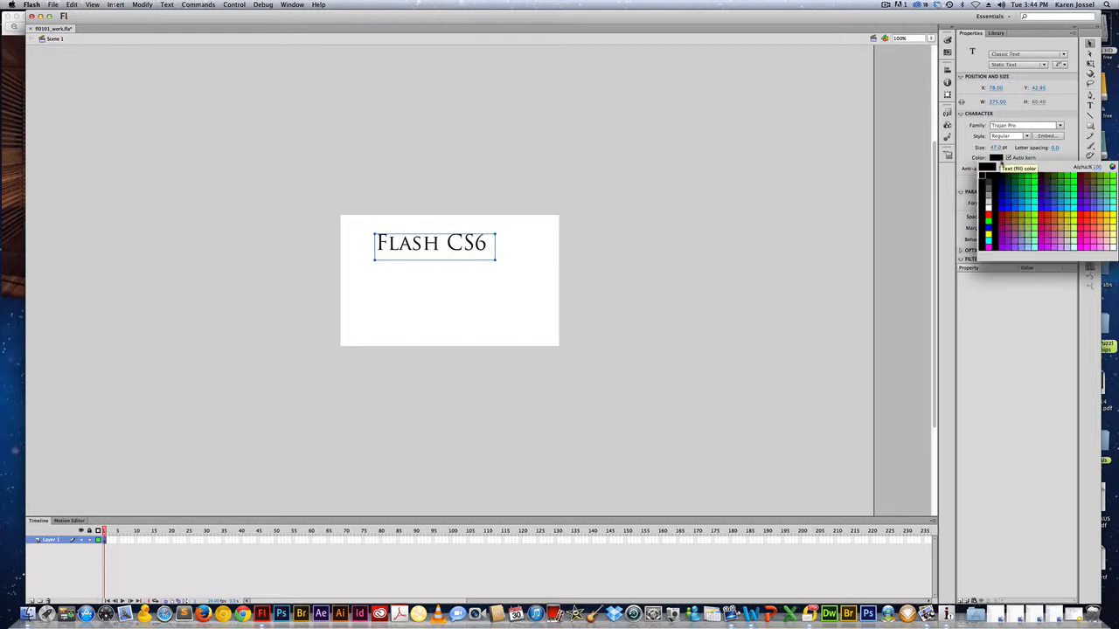
left_click(1027, 174)
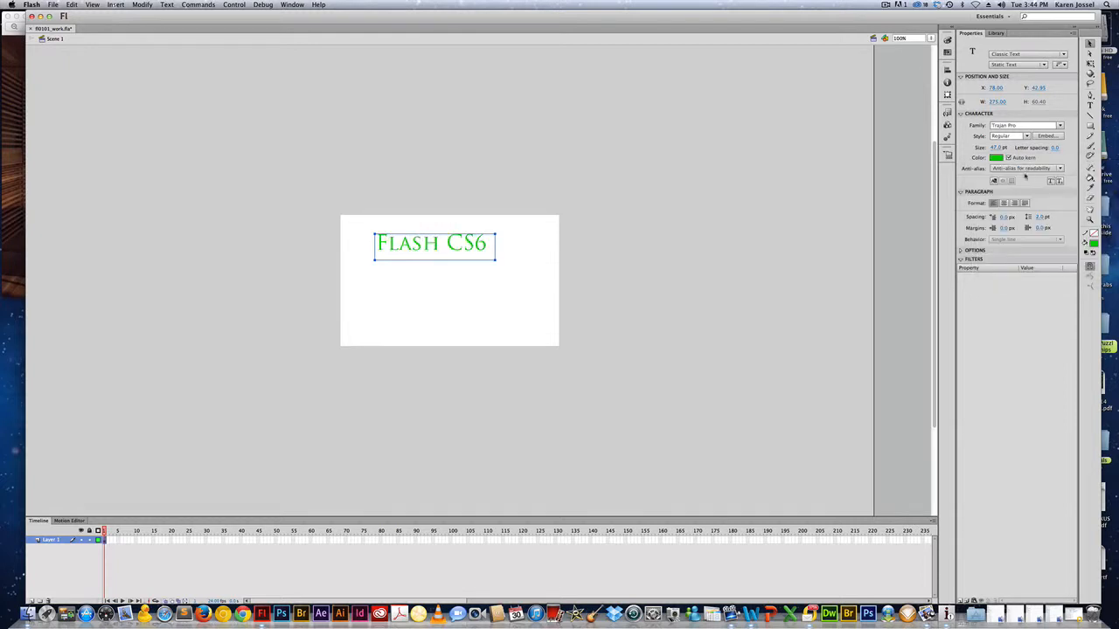
left_click(996, 158)
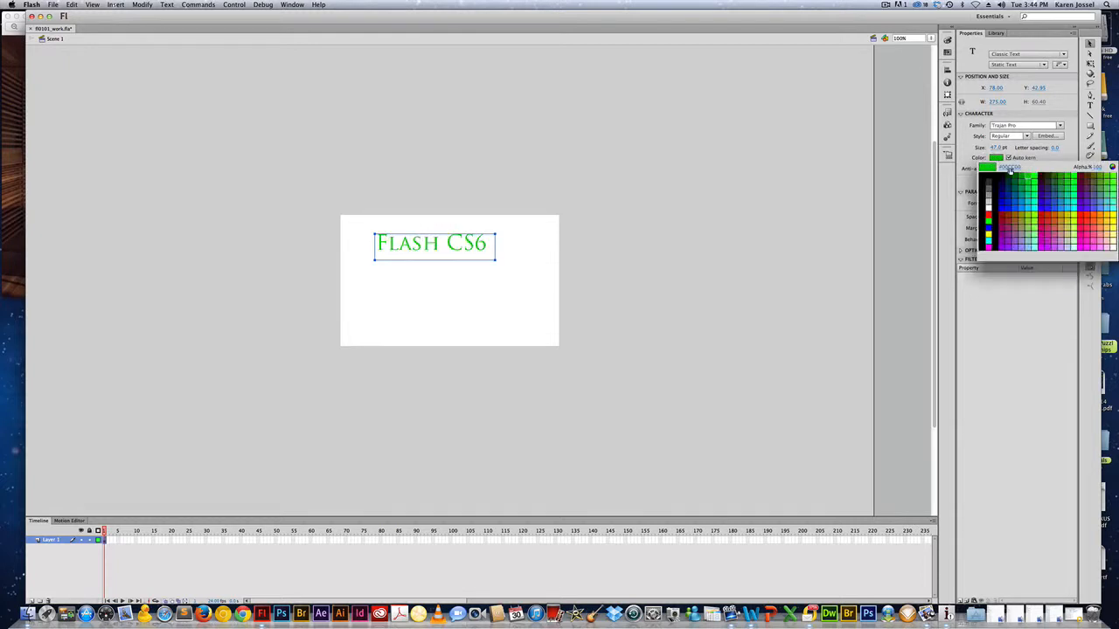
left_click(1052, 204)
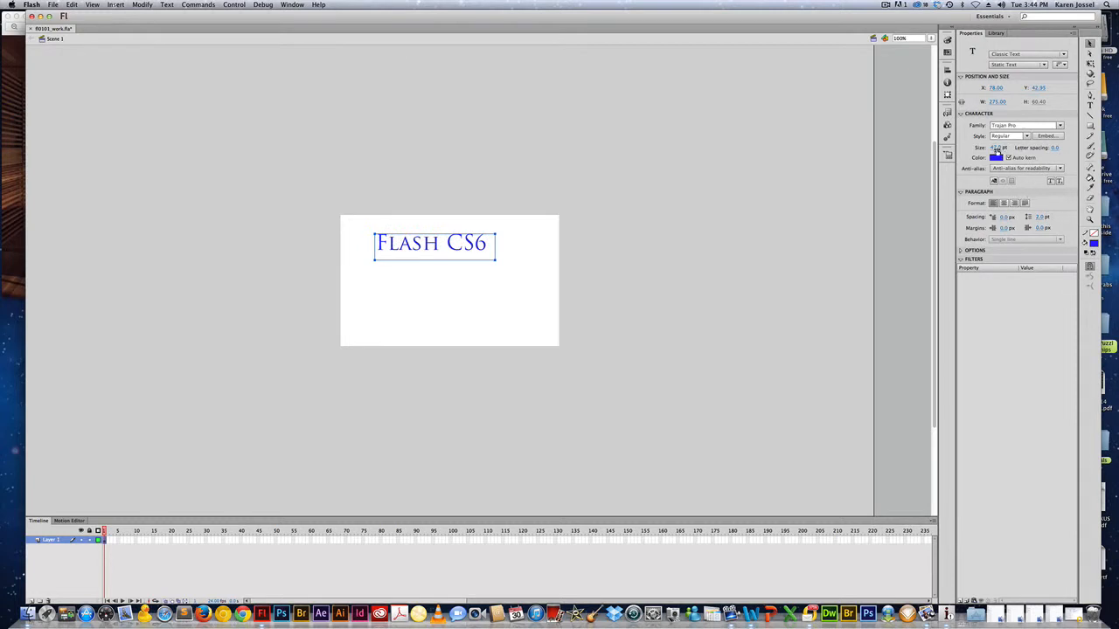
Increase the text size to 56 pt and widen the text box to about 327 px so the title fits one line
left_click_drag(998, 148, 1010, 152)
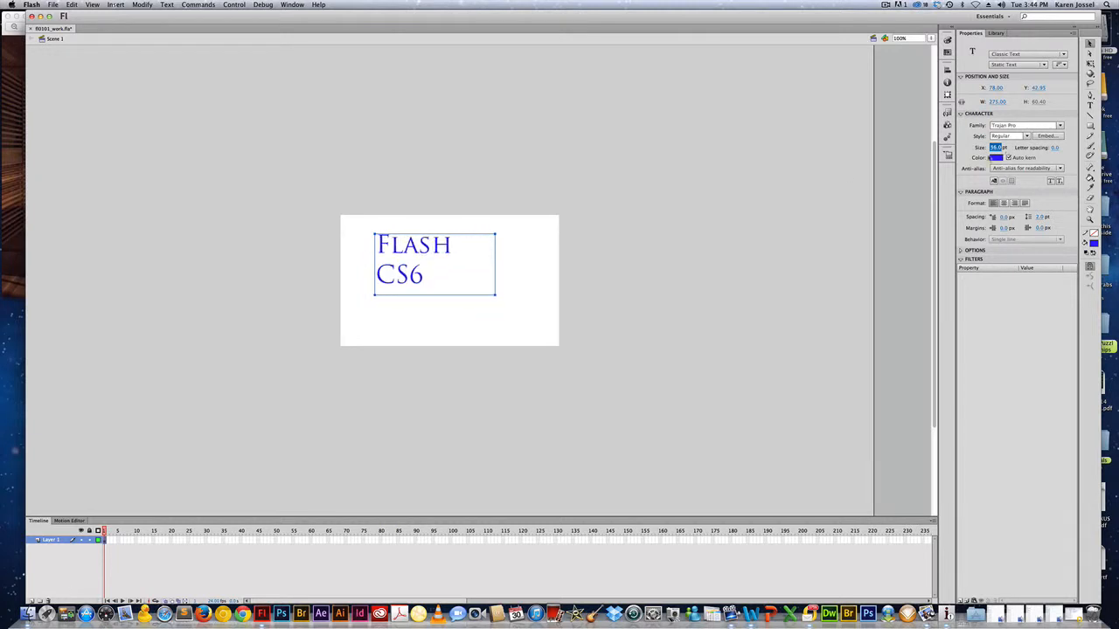
left_click_drag(495, 295, 517, 262)
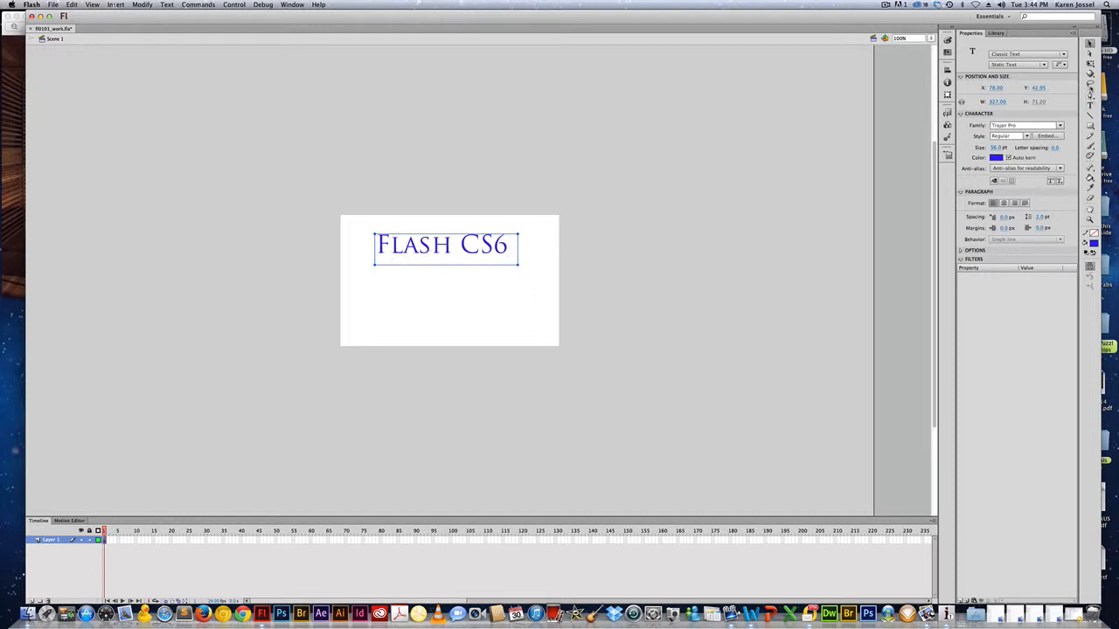
Try a letter spacing of -1.0 and set the spacing of the whole "Flash CS6" text to 1.0
left_click(1089, 105)
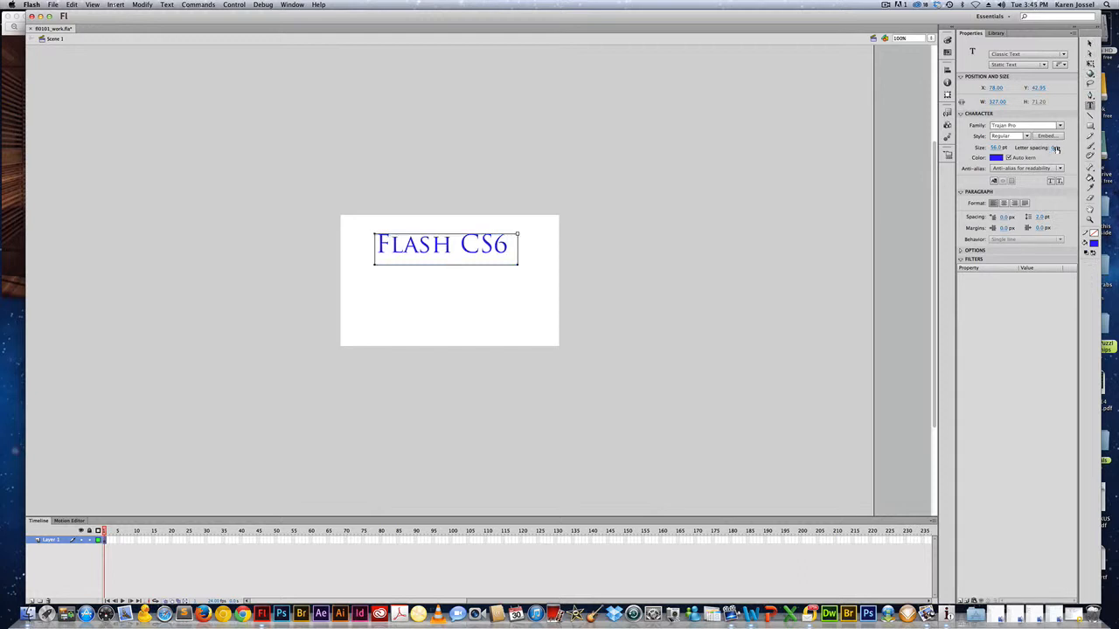
left_click(1056, 148)
left_click_drag(1054, 148, 1058, 148)
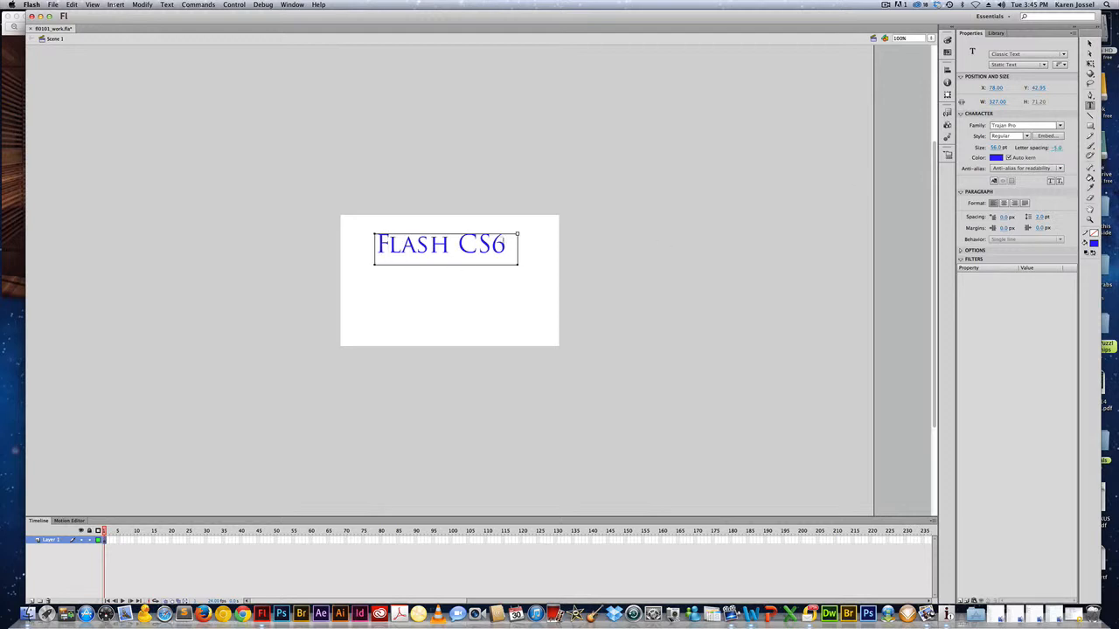
key("super+a")
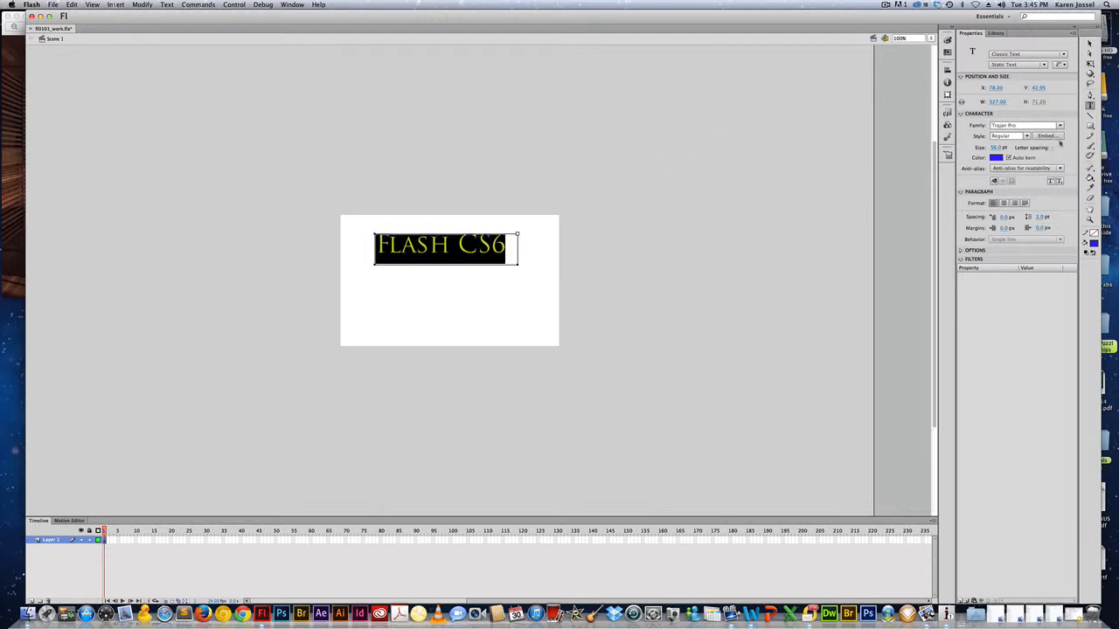
left_click_drag(1052, 150, 1056, 148)
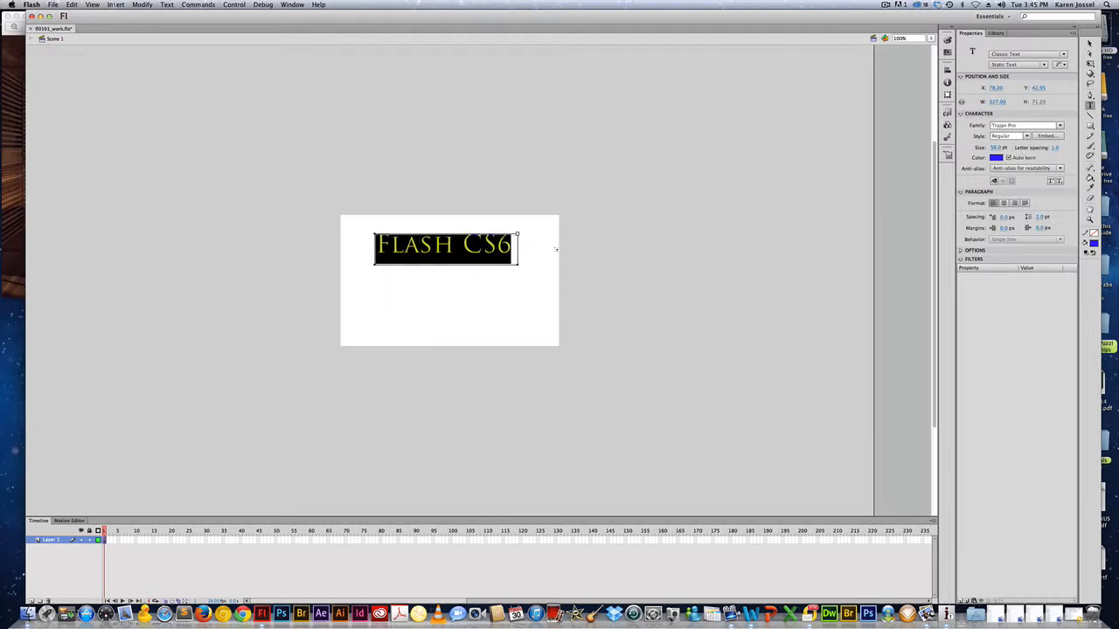
Set the letter spacing after the "F" in the "Flash CS6" text to -2.0
left_click(390, 249)
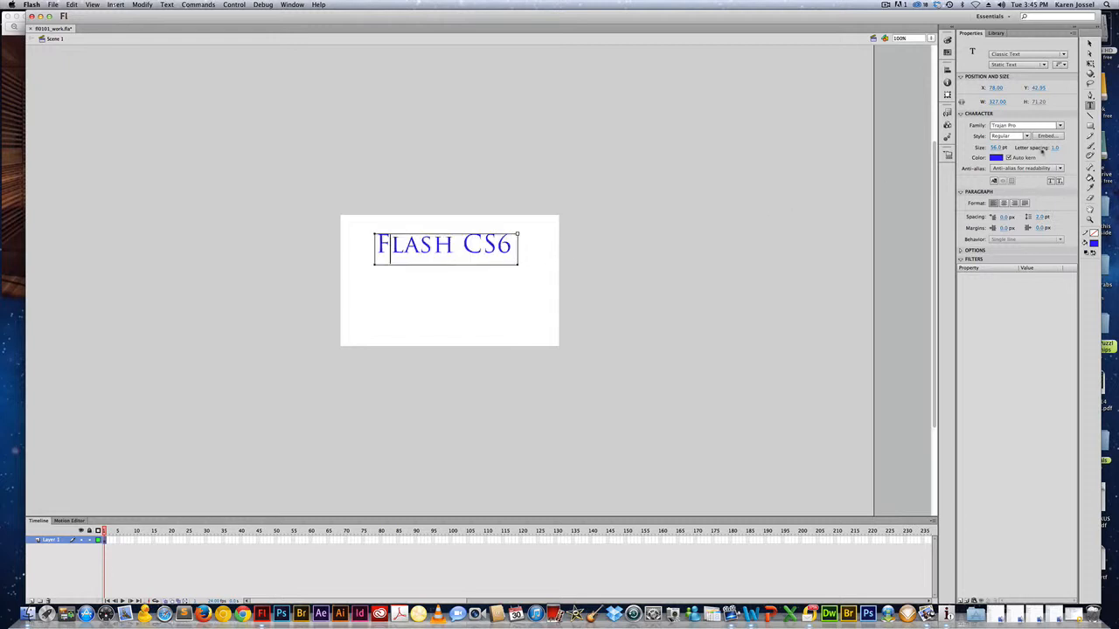
left_click(1054, 147)
left_click_drag(1056, 149, 1052, 148)
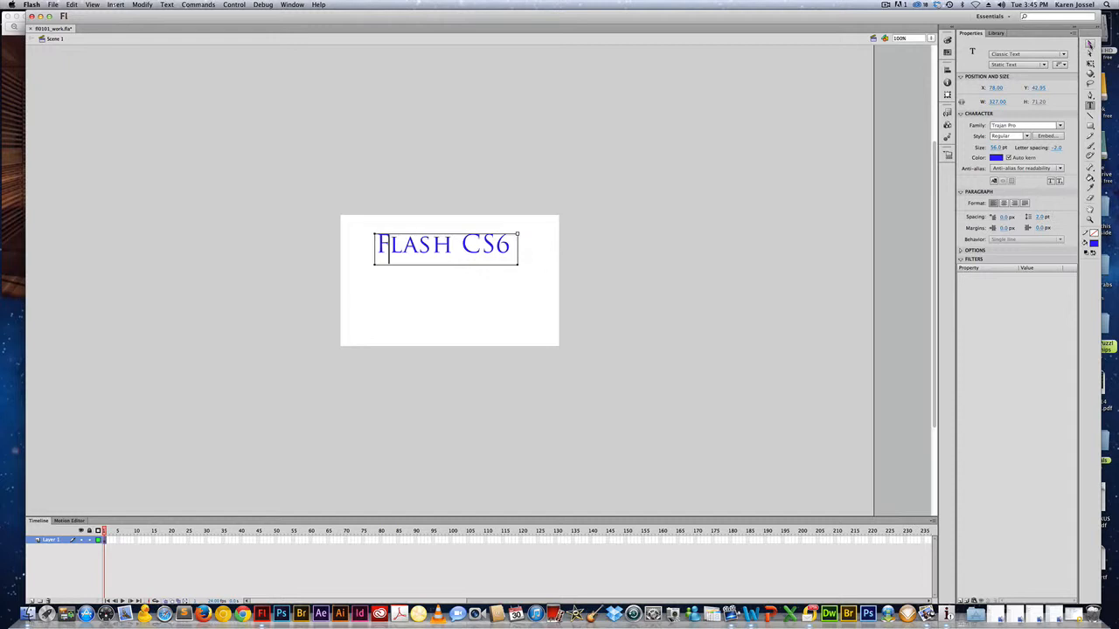
Recolor the whole "Flash CS6" text dark green and save the document with auto-recovery enabled
left_click(1088, 46)
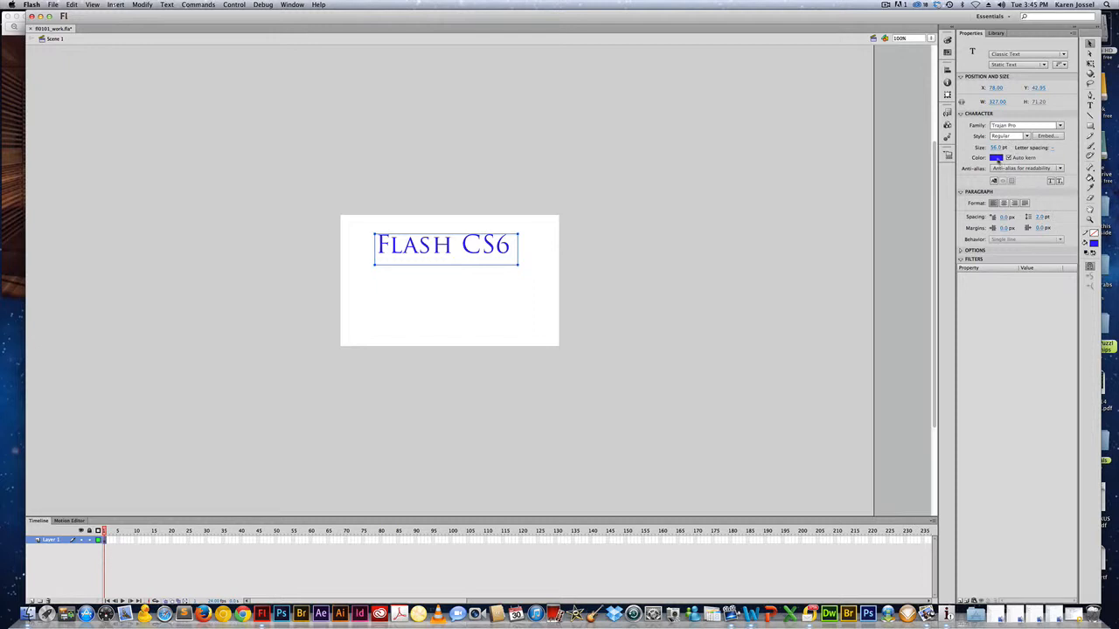
left_click(996, 158)
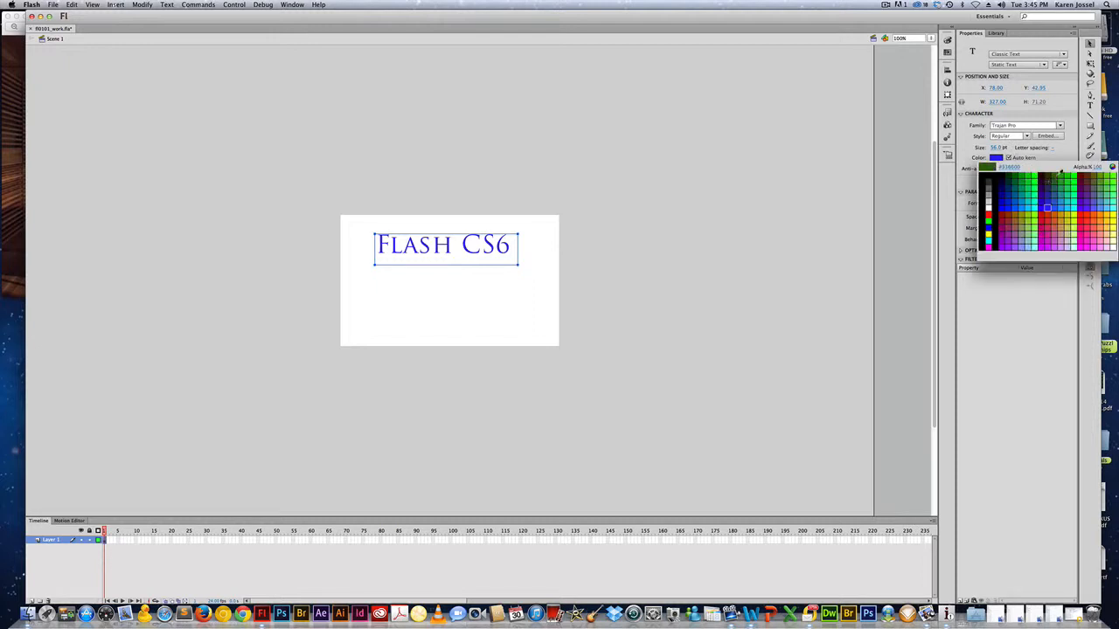
left_click(1059, 173)
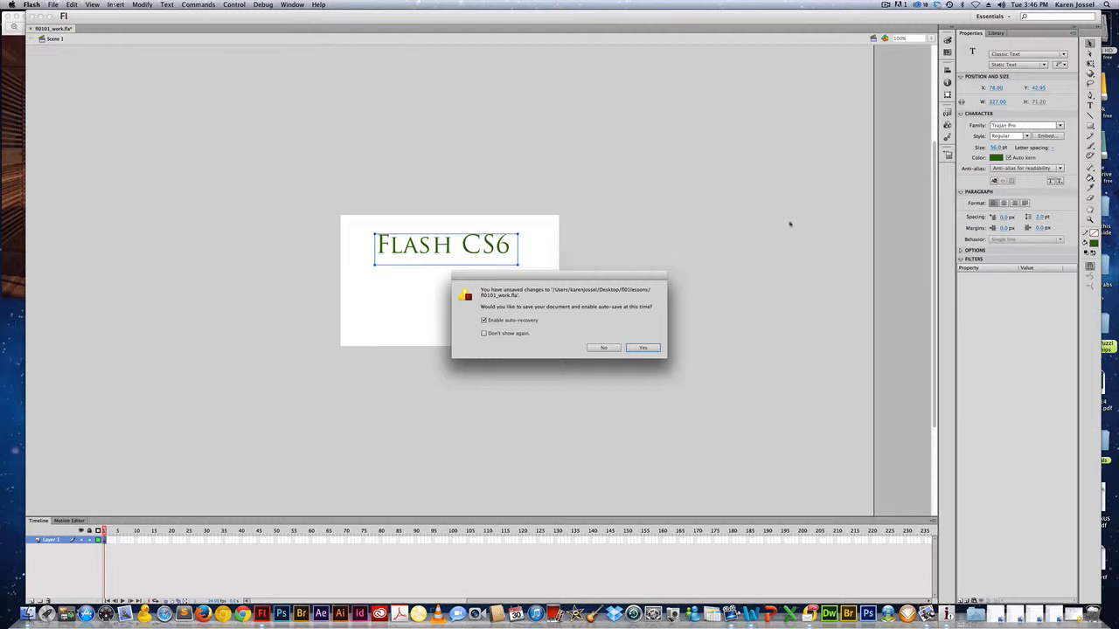
key("Return")
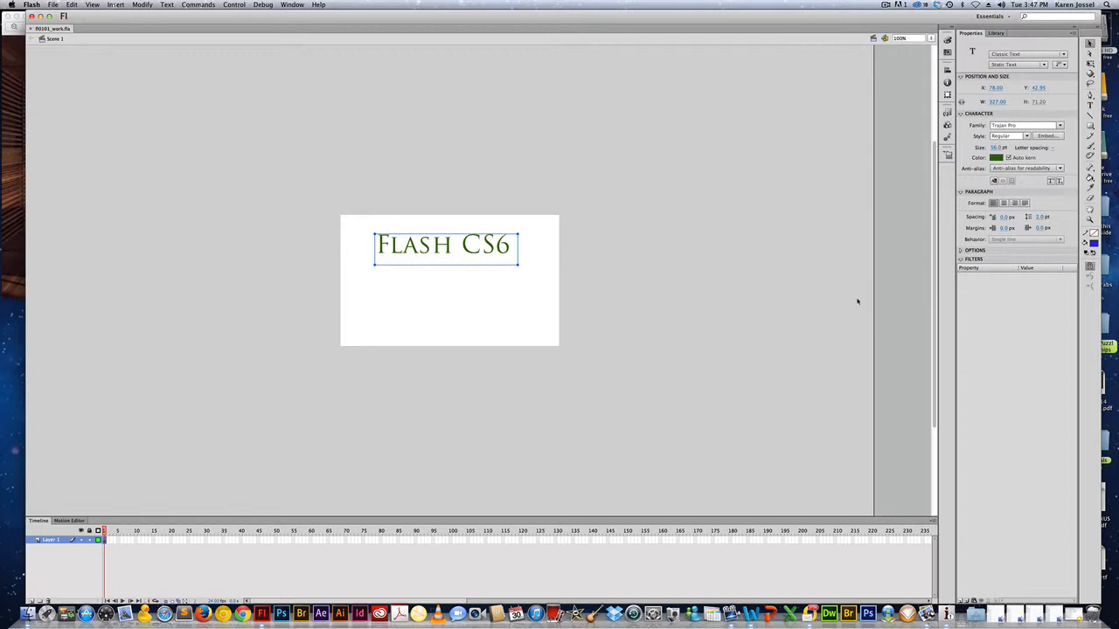
Delete the "Flash CS6" text and draw a light green rectangle without a stroke, about 233 x 133 px, on the stage
key("Delete")
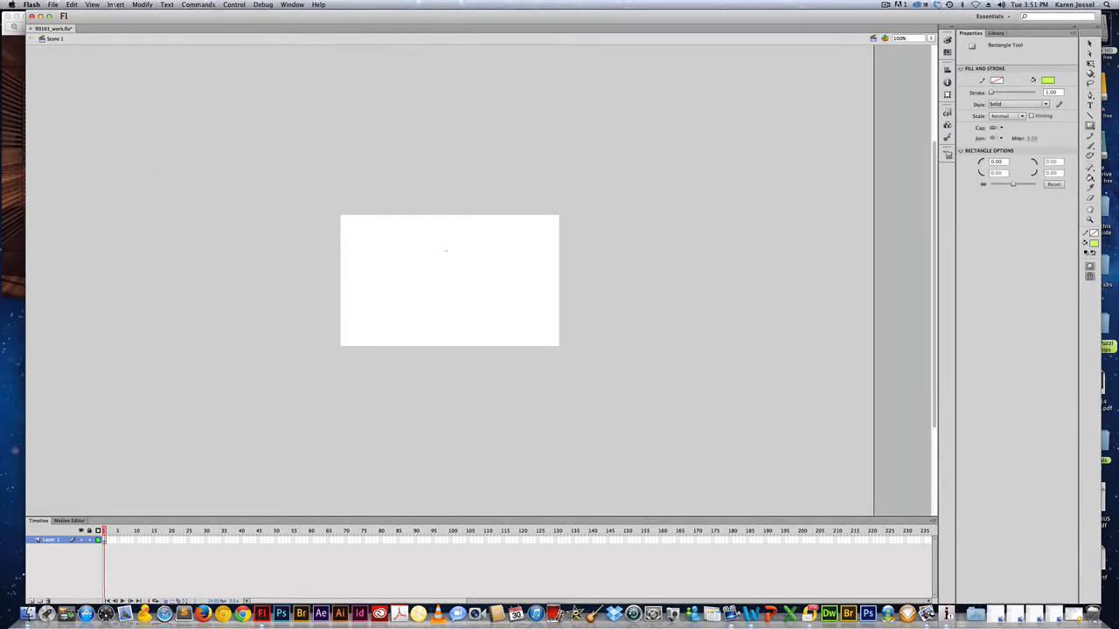
mouse_move(370, 249)
left_mouse_down()
mouse_move(454, 312)
mouse_move(472, 307)
left_mouse_up()
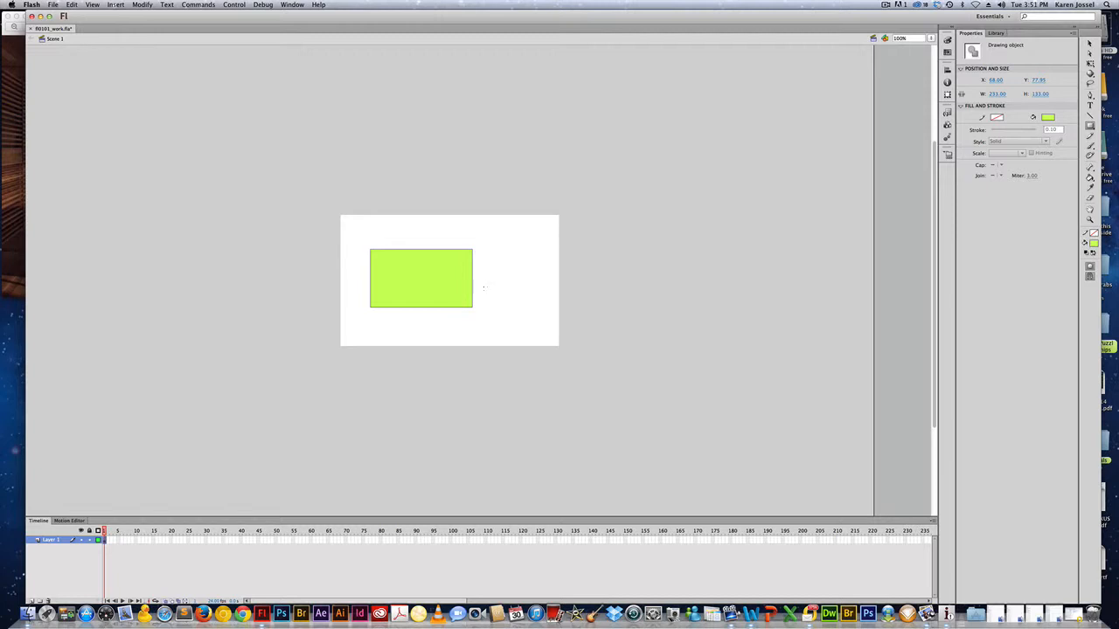
Draw a second light green rectangle, about 54 x 150 px, near the stage's right edge and give it a blue stroke of 3
left_click_drag(540, 245, 516, 309)
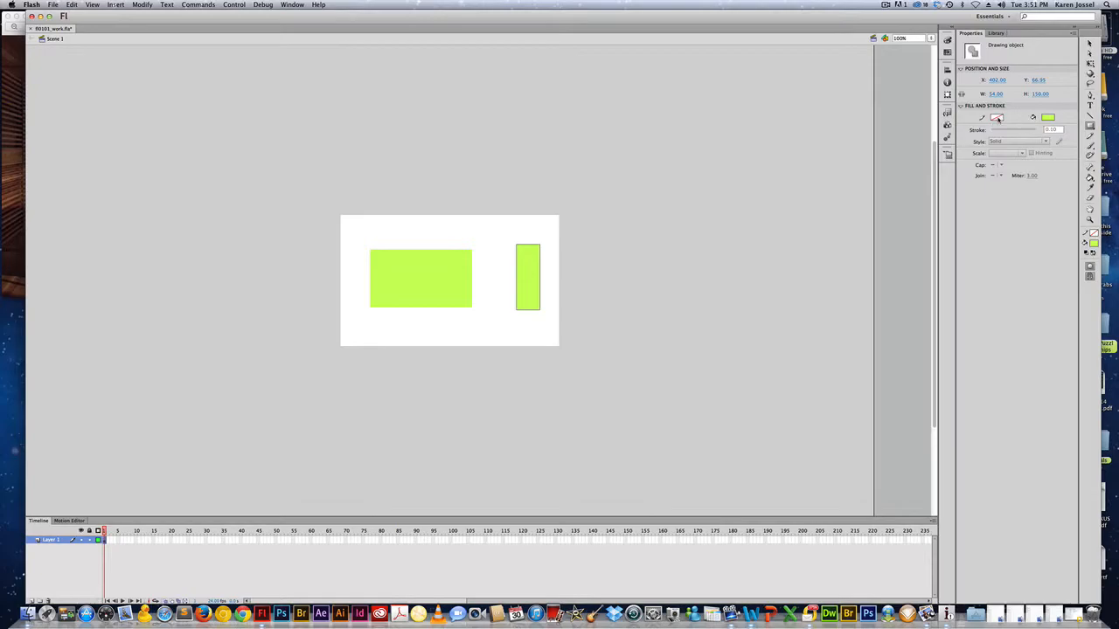
left_click(996, 117)
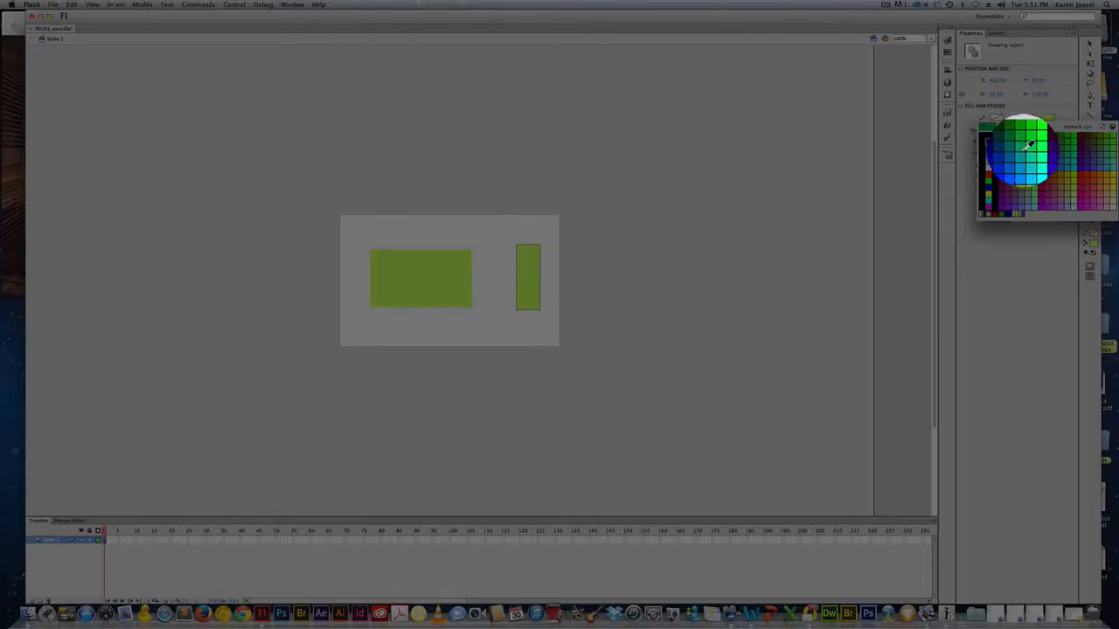
left_click(997, 150)
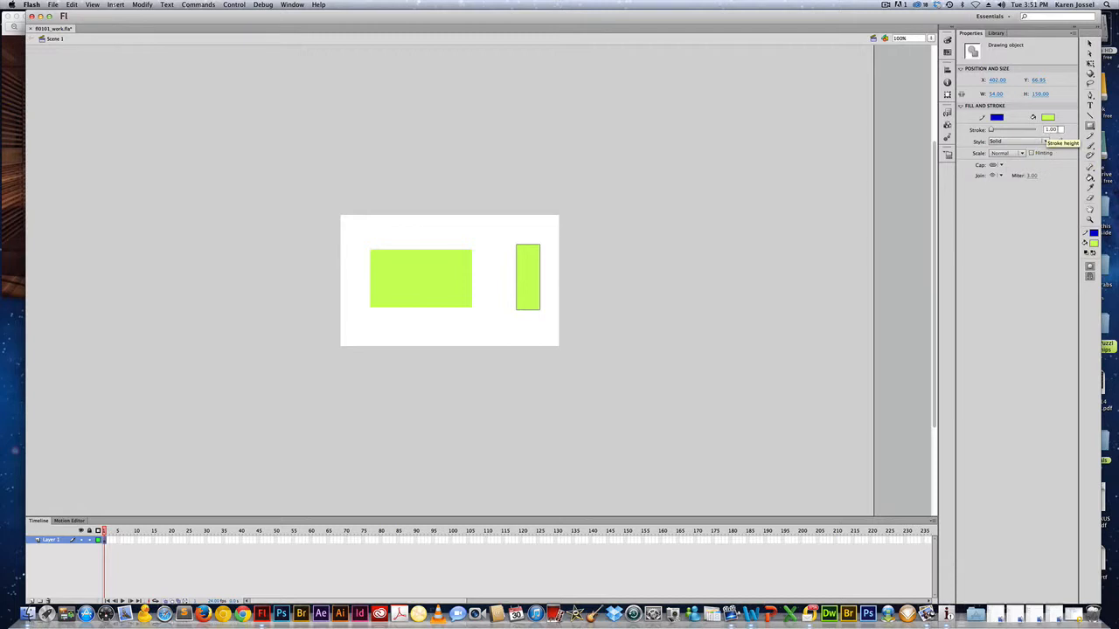
left_click(1049, 129)
key("Return")
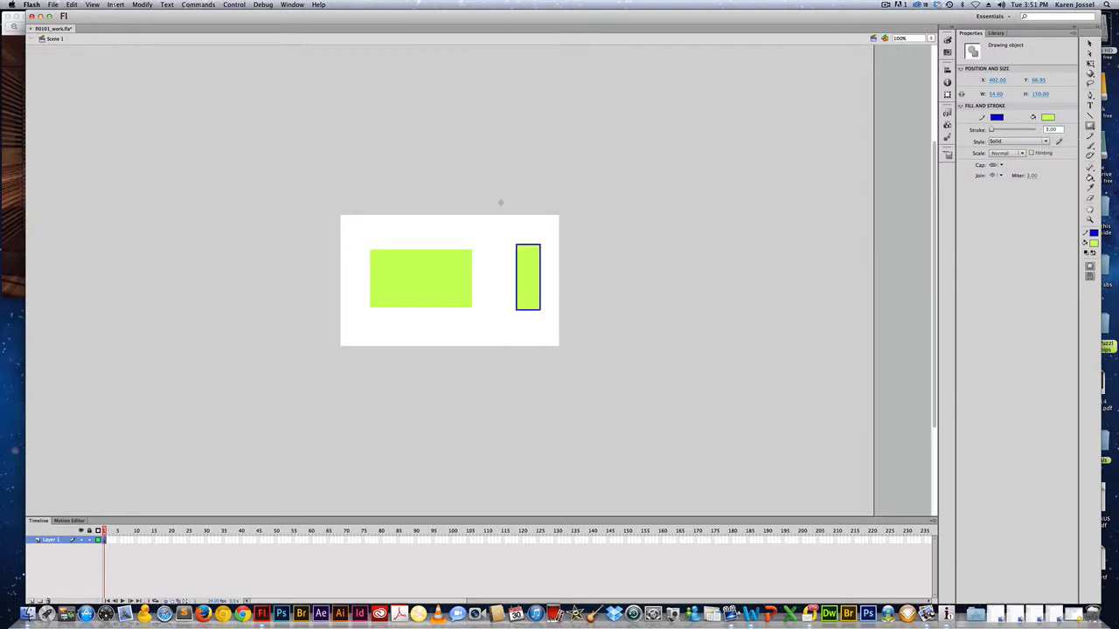
Compare the properties of the two rectangles by selecting each in turn, and delete the narrow one with the blue stroke
left_click(1088, 43)
left_click(446, 269)
left_click(526, 259)
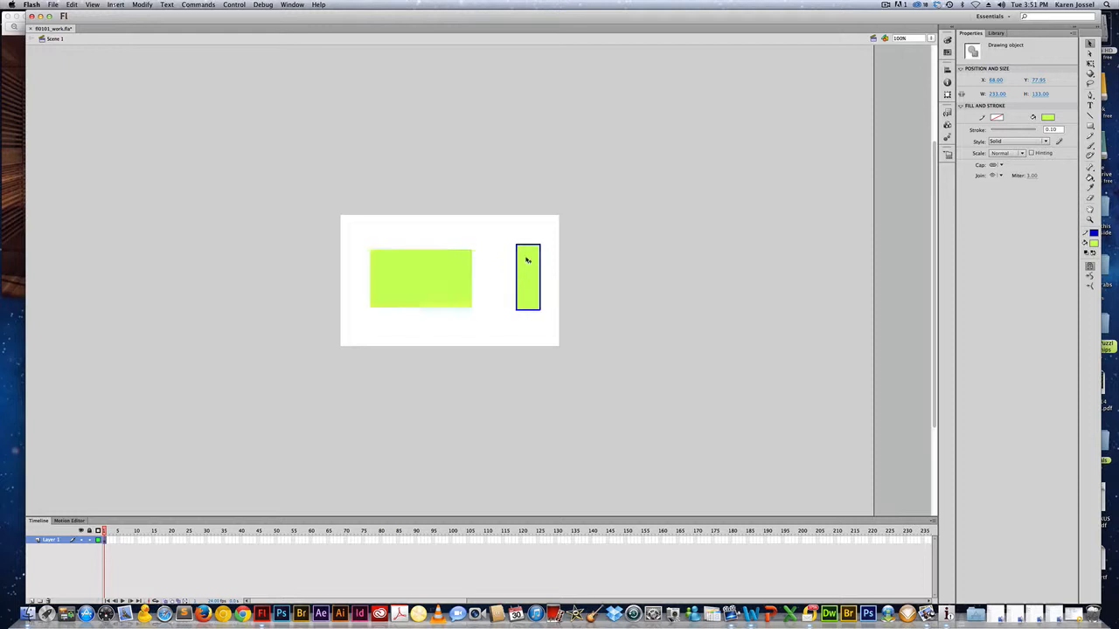
left_click(465, 267)
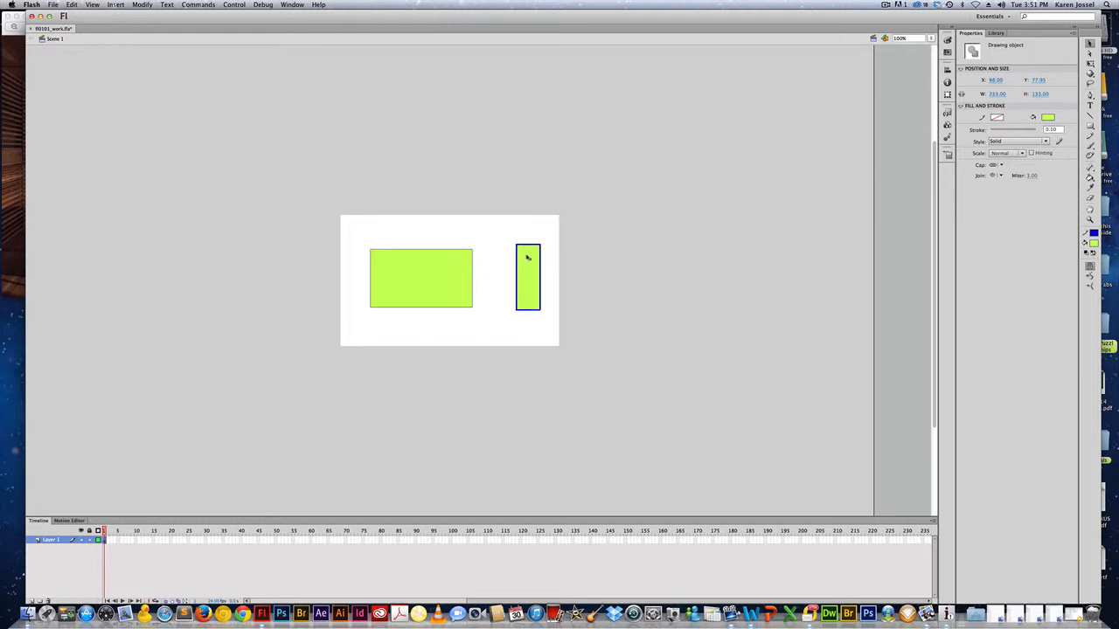
left_click(527, 258)
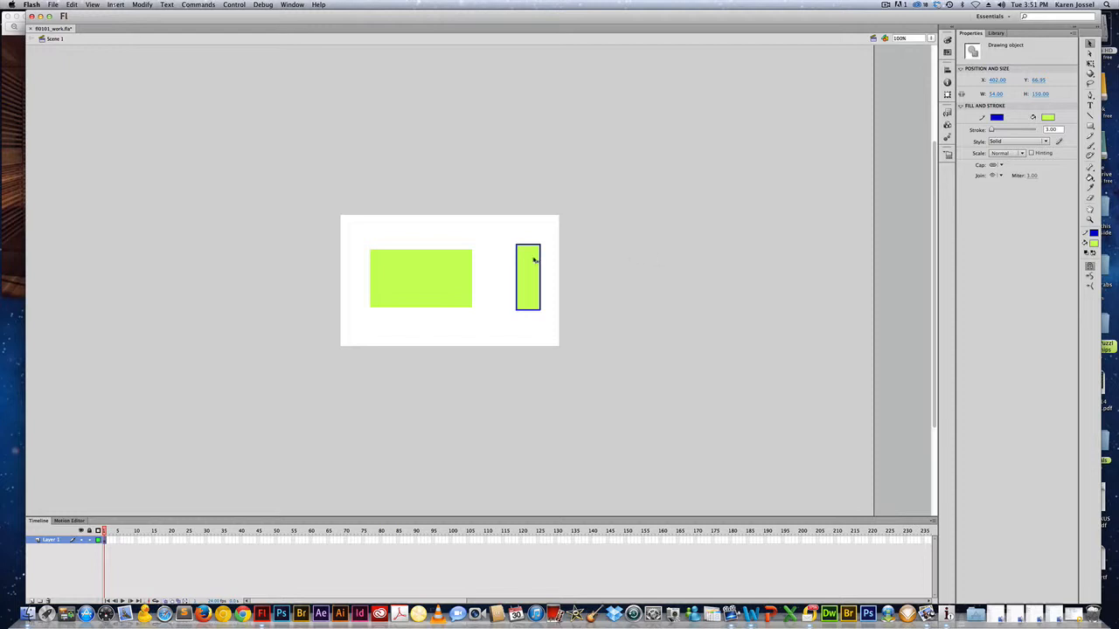
key("Delete")
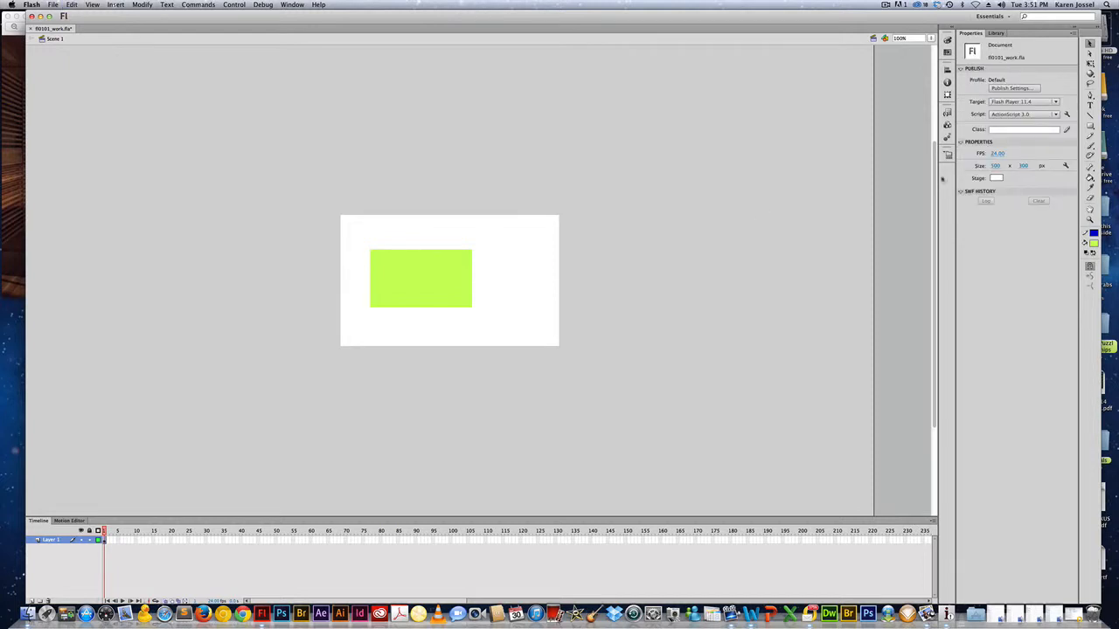
Give the remaining green rectangle a black stroke with a height of 1
left_click(438, 268)
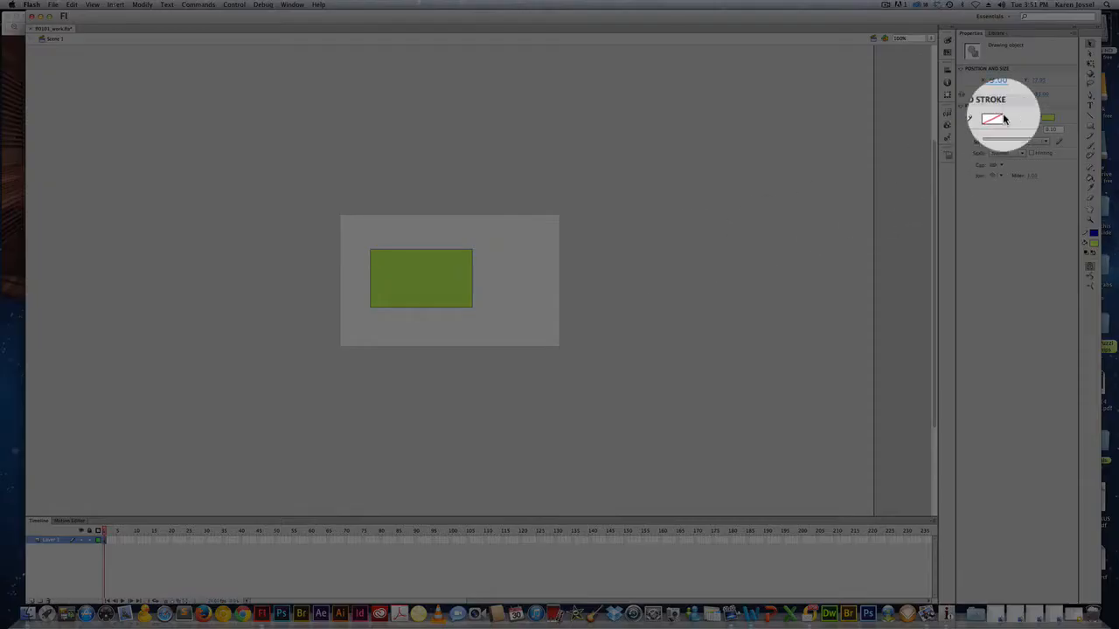
left_click(997, 117)
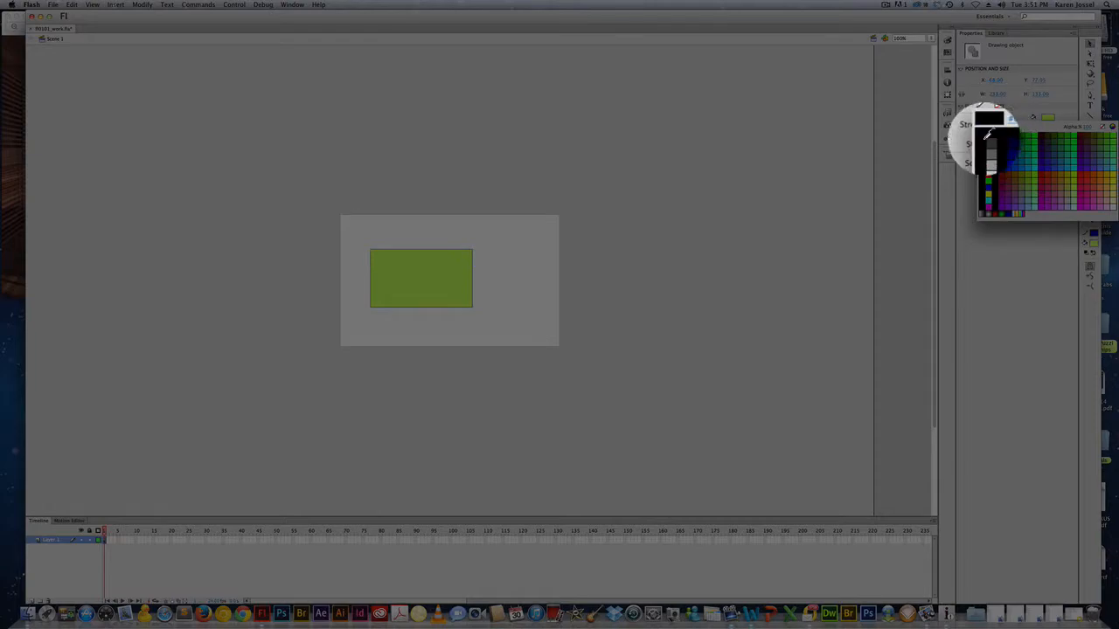
left_click(989, 140)
left_click(1054, 130)
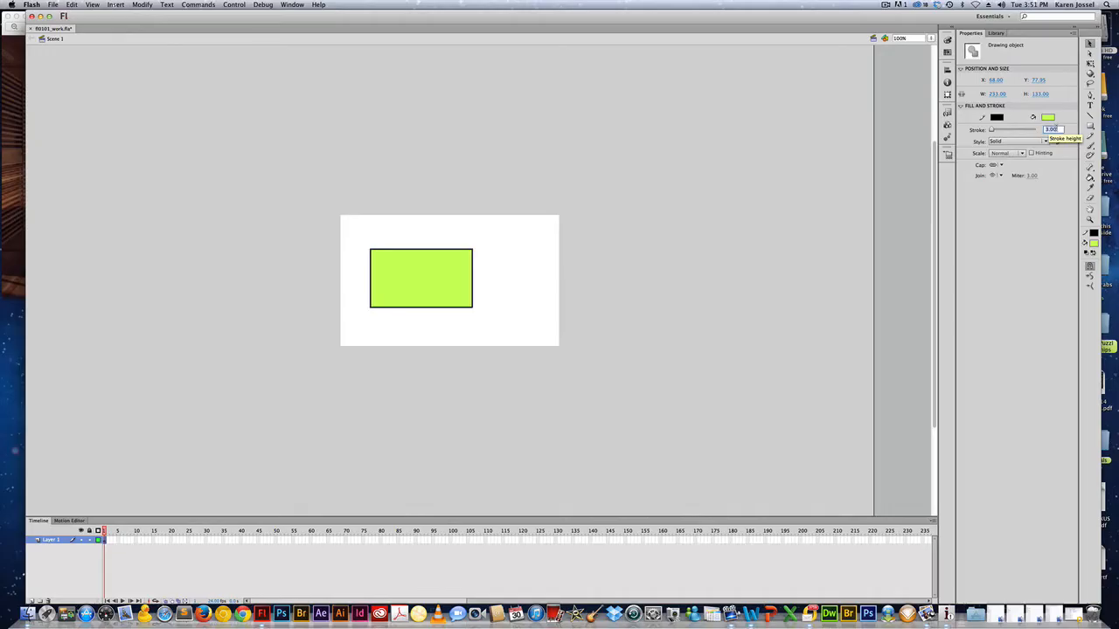
type("1")
key("Return")
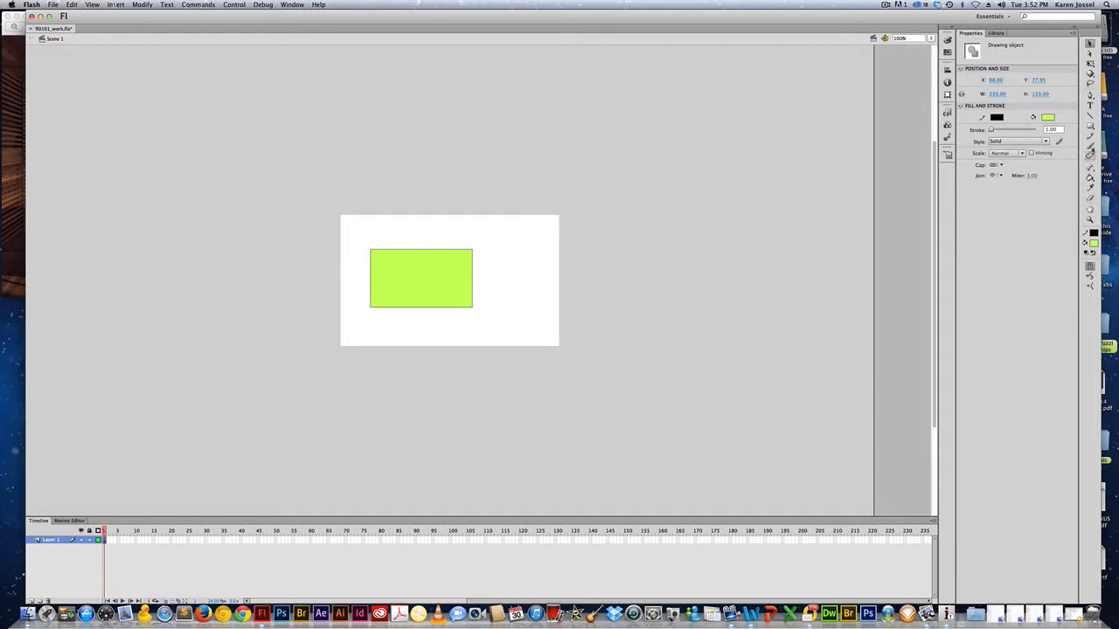
Draw a second black-outlined green rectangle, about 89 x 171 px, beside the wide one and remove the wide rectangle's stroke
left_click(1090, 126)
left_click_drag(499, 246, 539, 320)
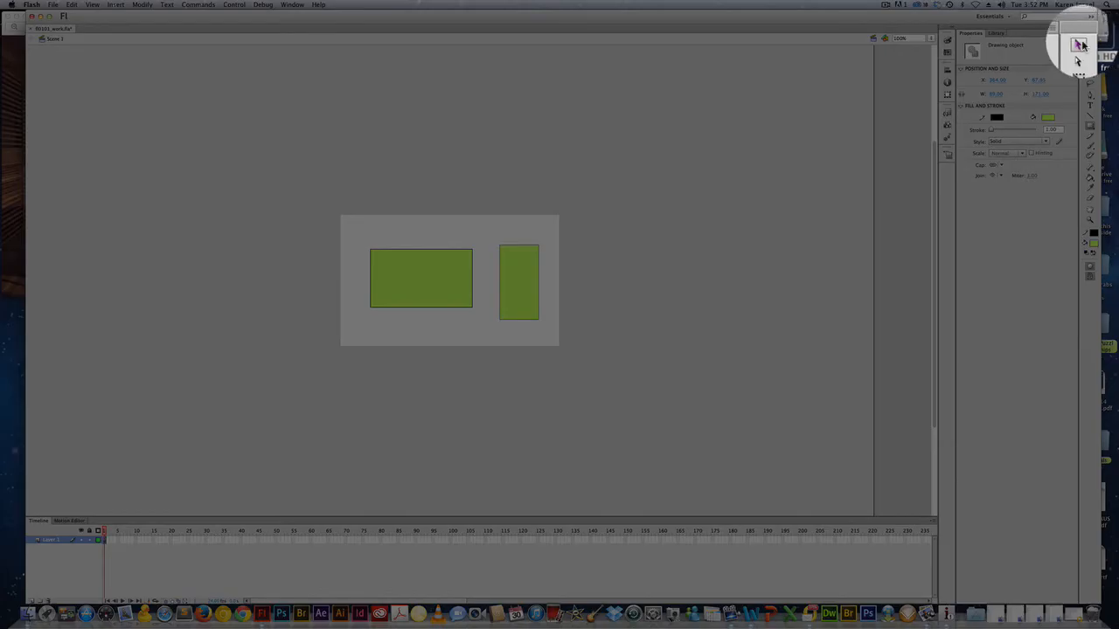
left_click(1089, 44)
left_click(453, 266)
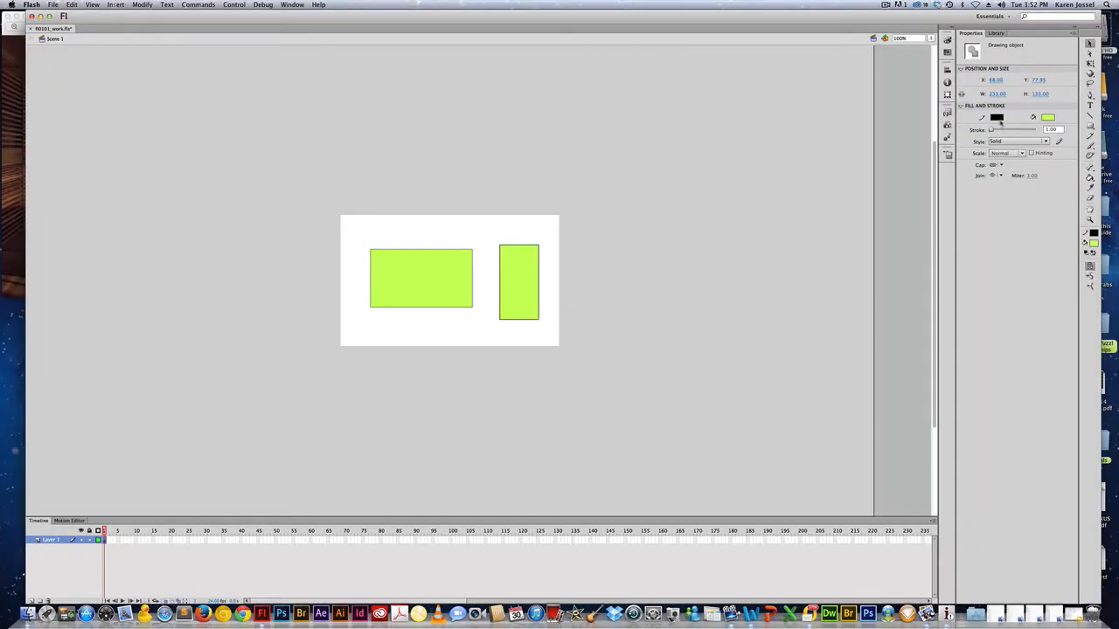
left_click(996, 117)
left_click(1102, 126)
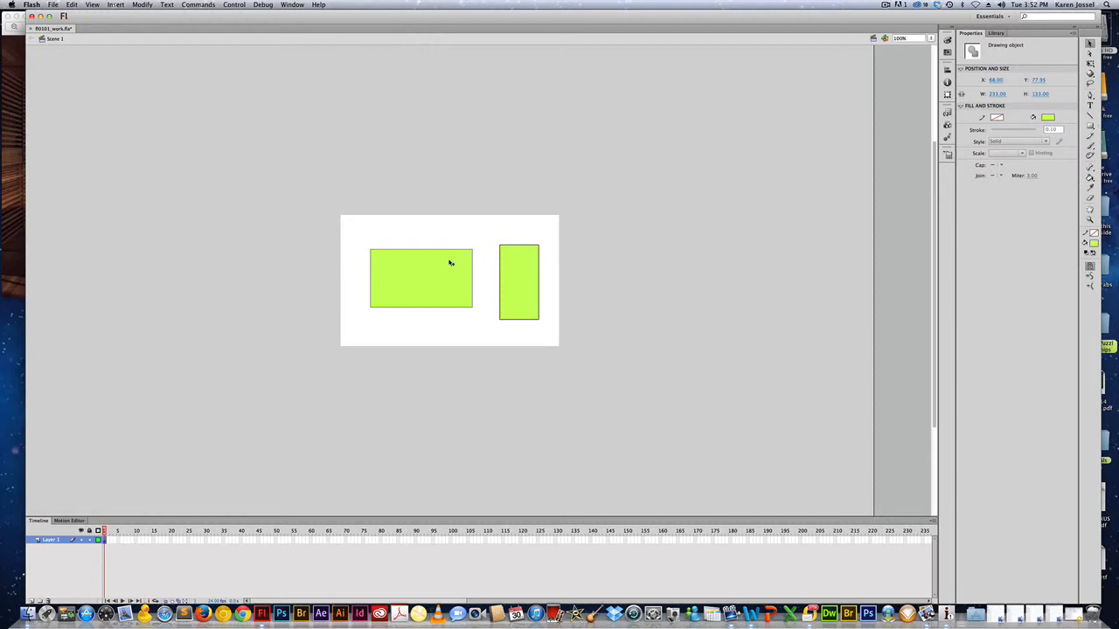
Delete the narrow rectangle and give the wide green rectangle a black stroke
left_click(515, 258)
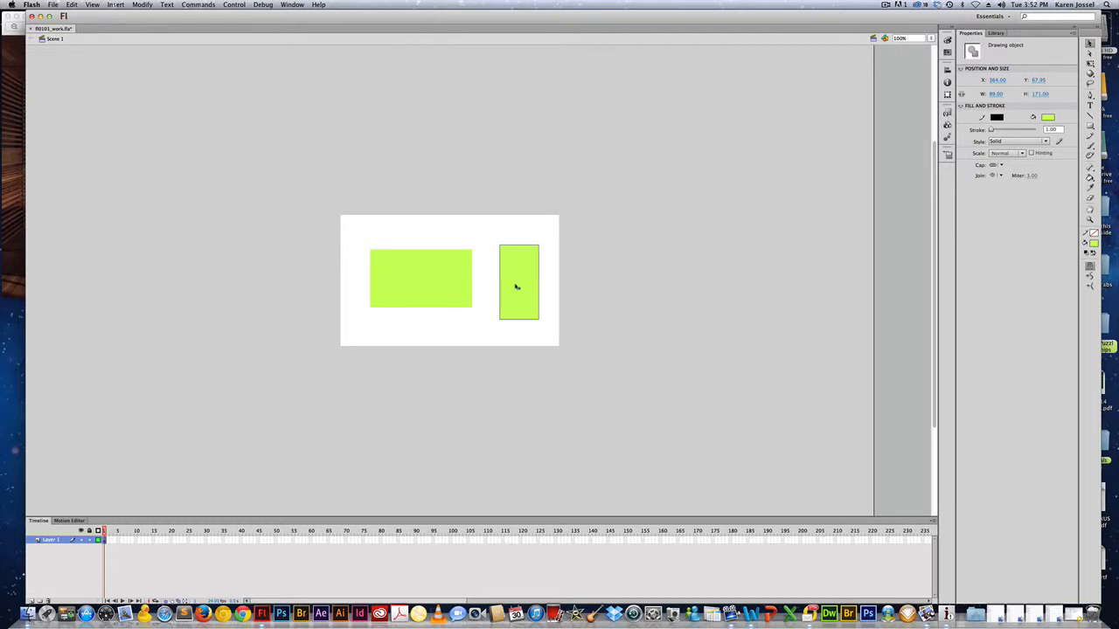
key("Delete")
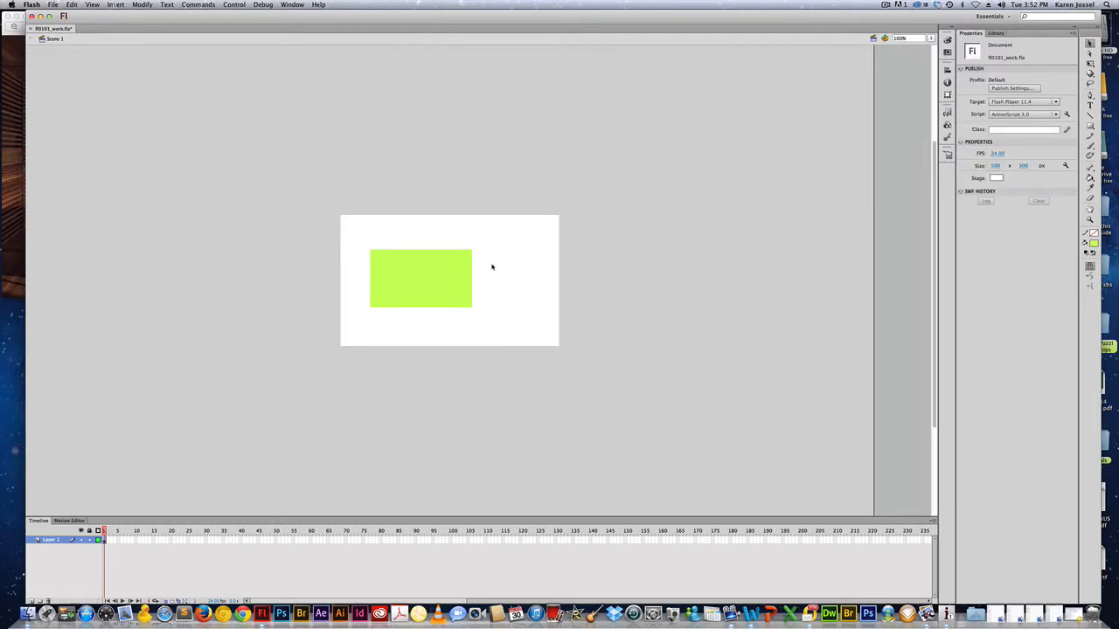
left_click(429, 274)
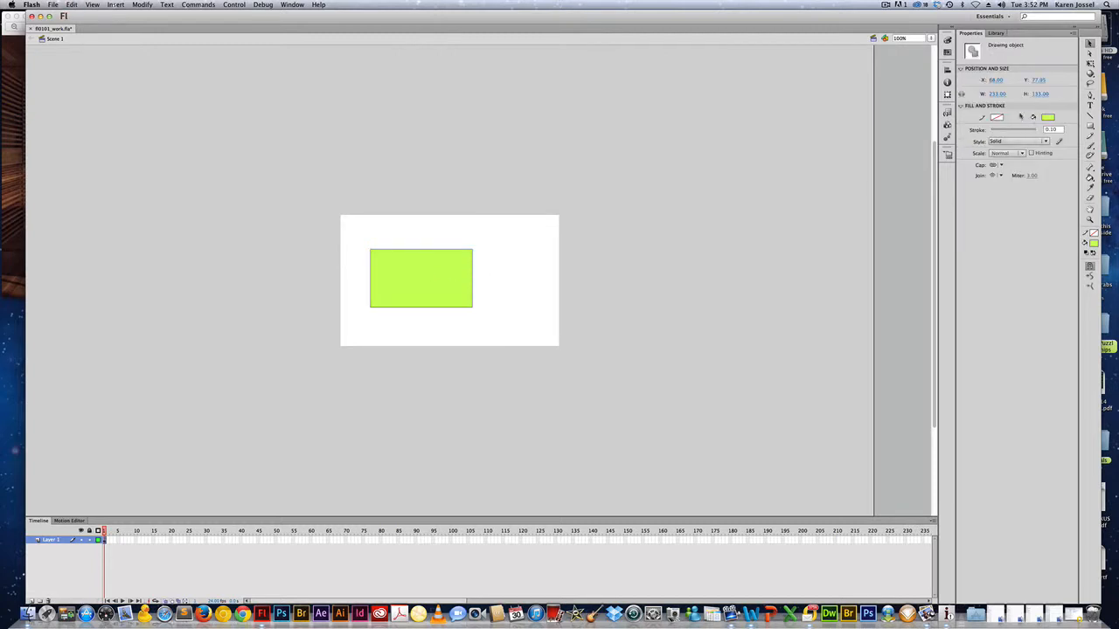
left_click(998, 117)
left_click(984, 131)
Move the green rectangle toward the middle of the stage, to about X 149, and resize it to 250 x 150 px
left_click_drag(428, 287, 465, 283)
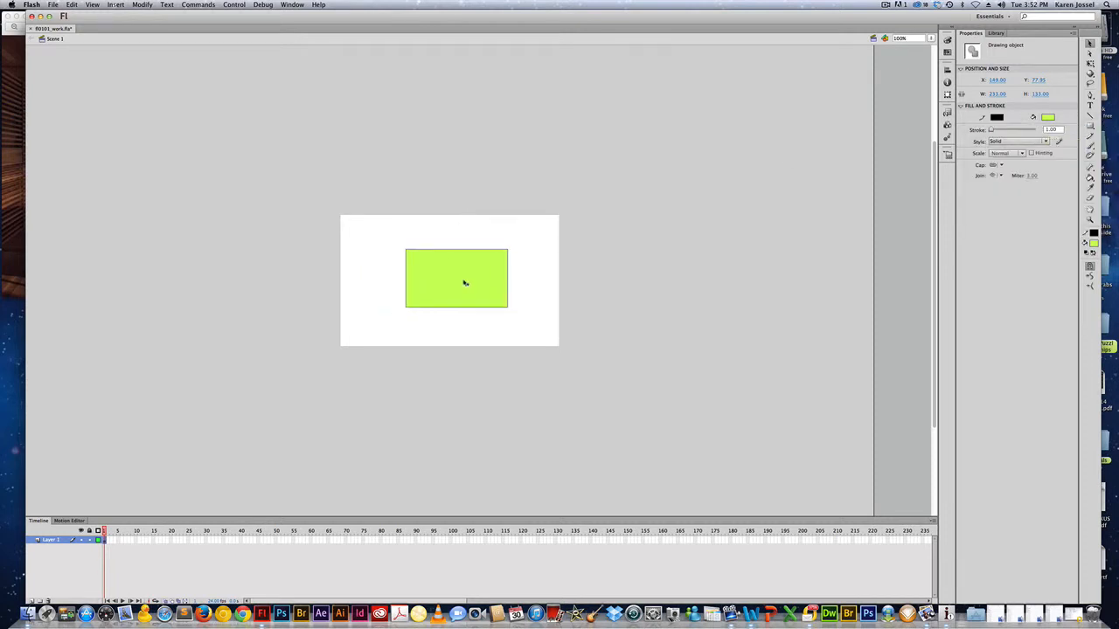
left_click(997, 94)
type("250")
key("Tab")
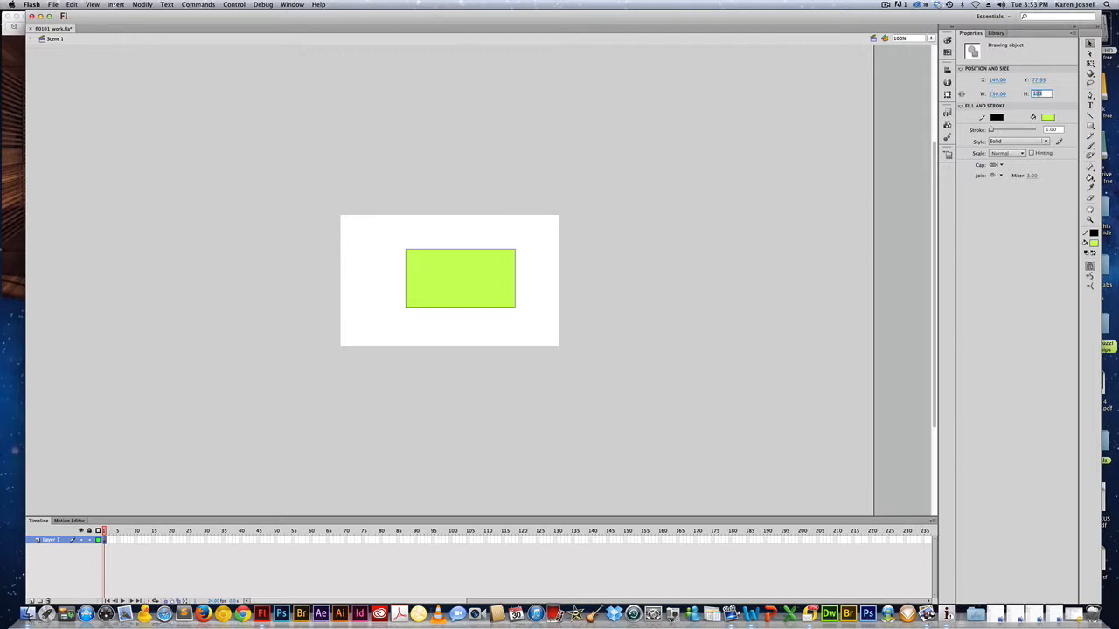
type("150")
key("Return")
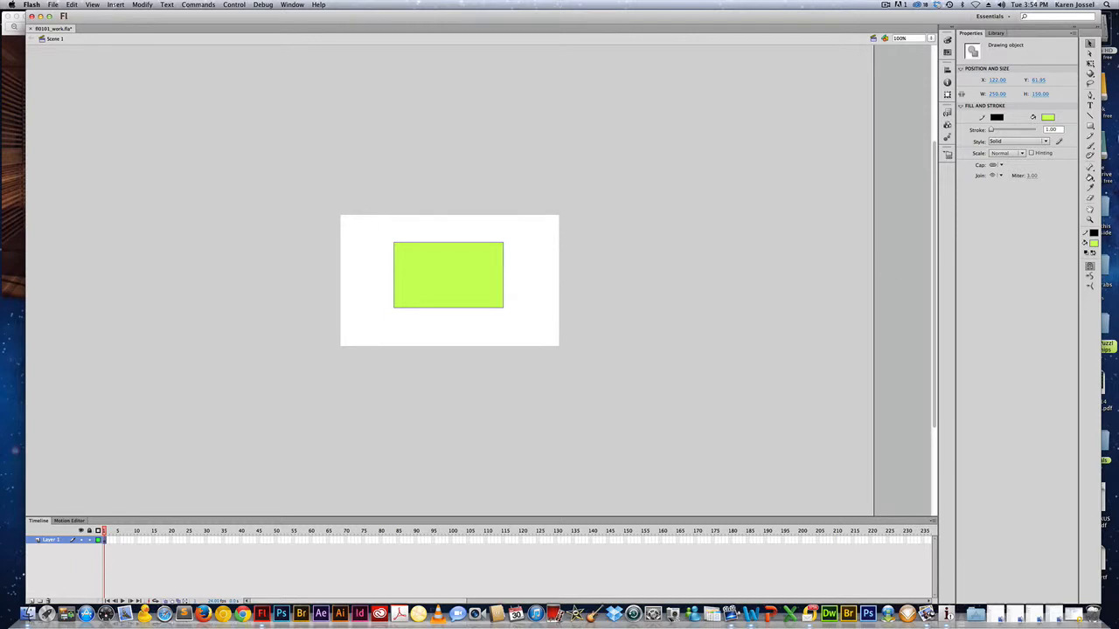
Configure the Text tool with a black color, a size of 45 pt and the Arial Black font family
left_click(1089, 105)
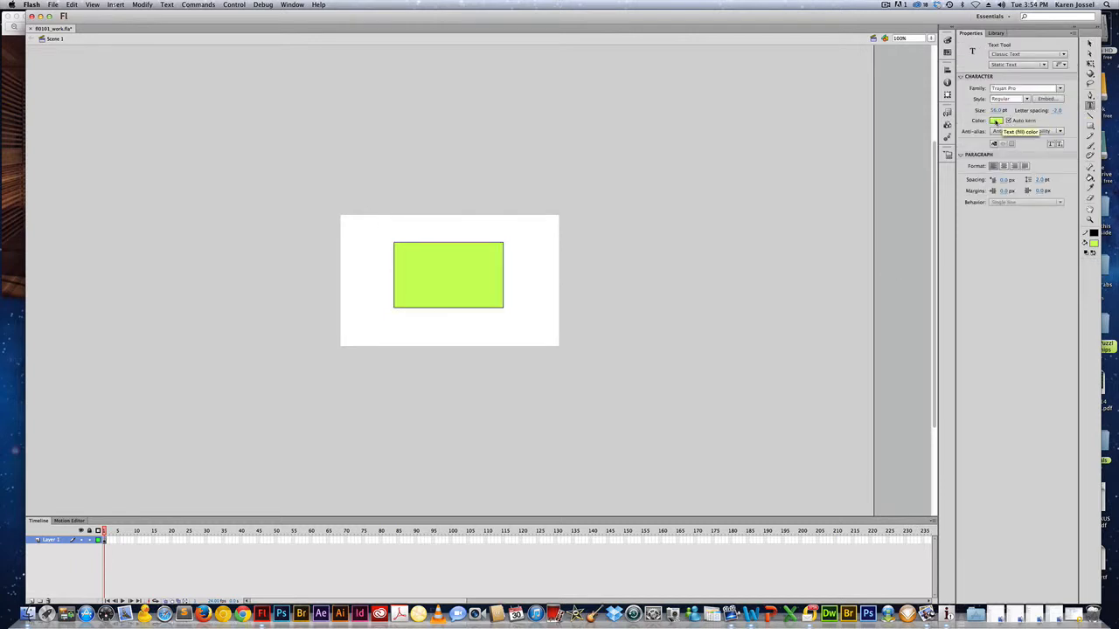
left_click(997, 122)
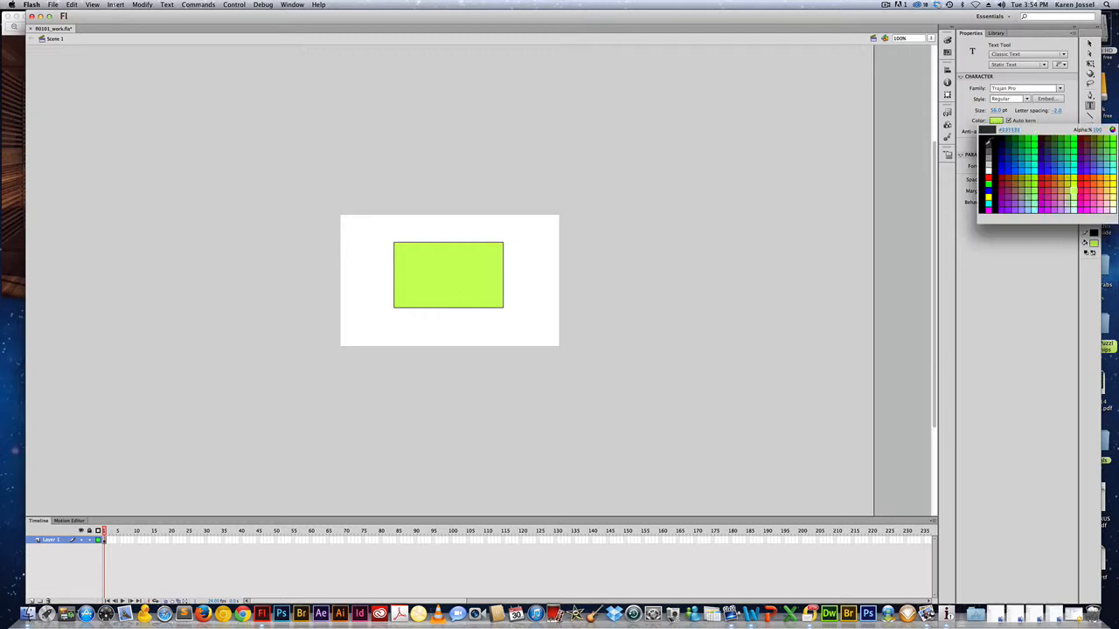
left_click(987, 140)
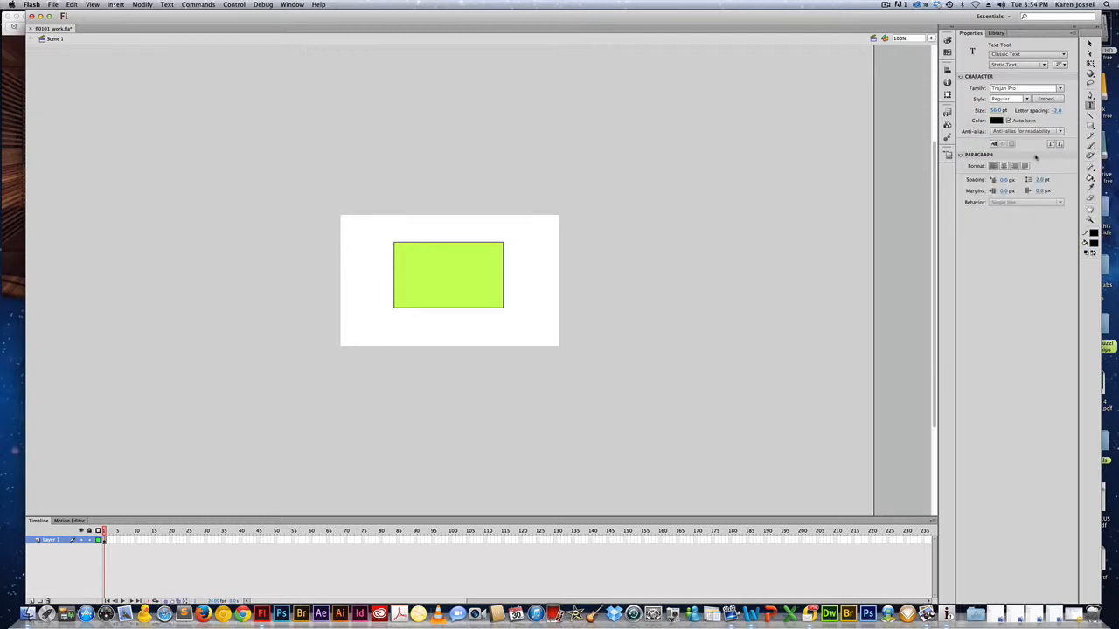
left_click(995, 110)
type("45")
key("Return")
left_click(1059, 88)
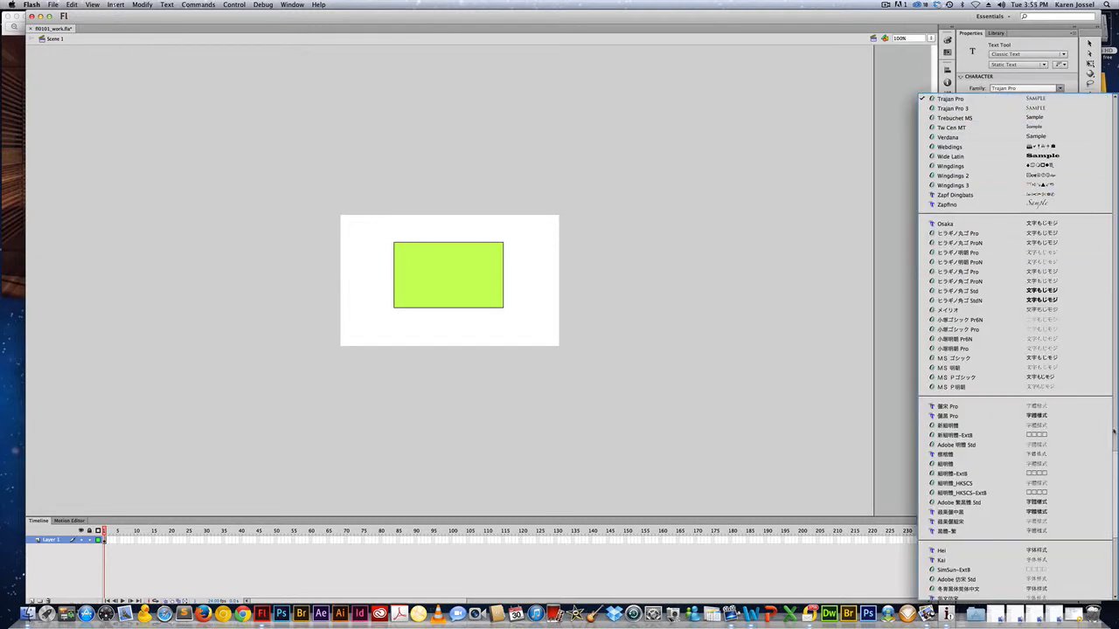
scroll(1029, 138, "up", 20)
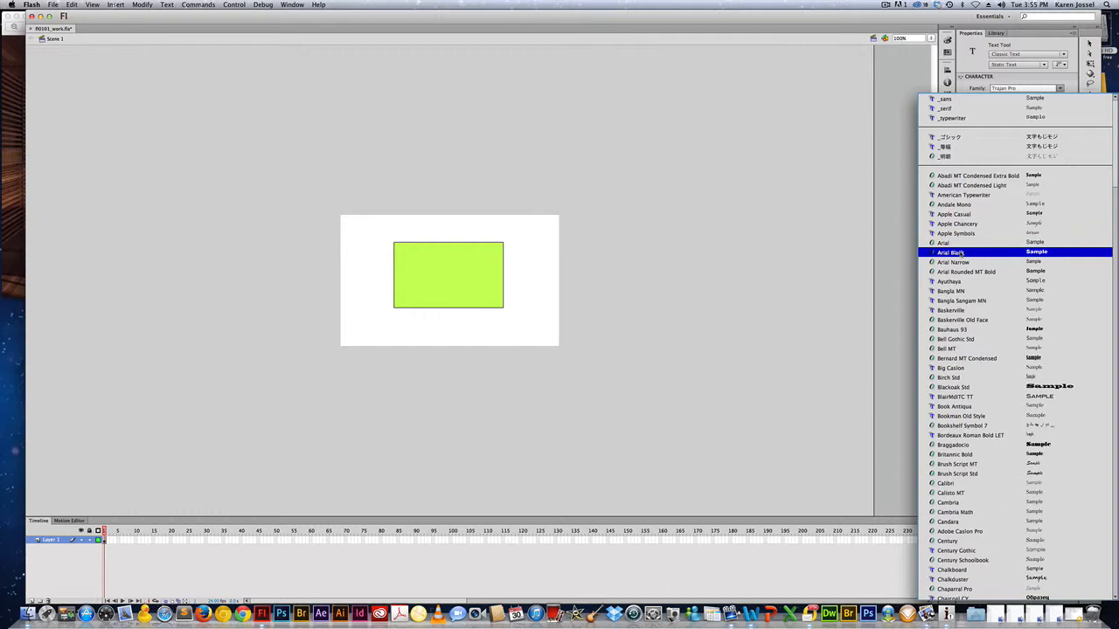
left_click(961, 253)
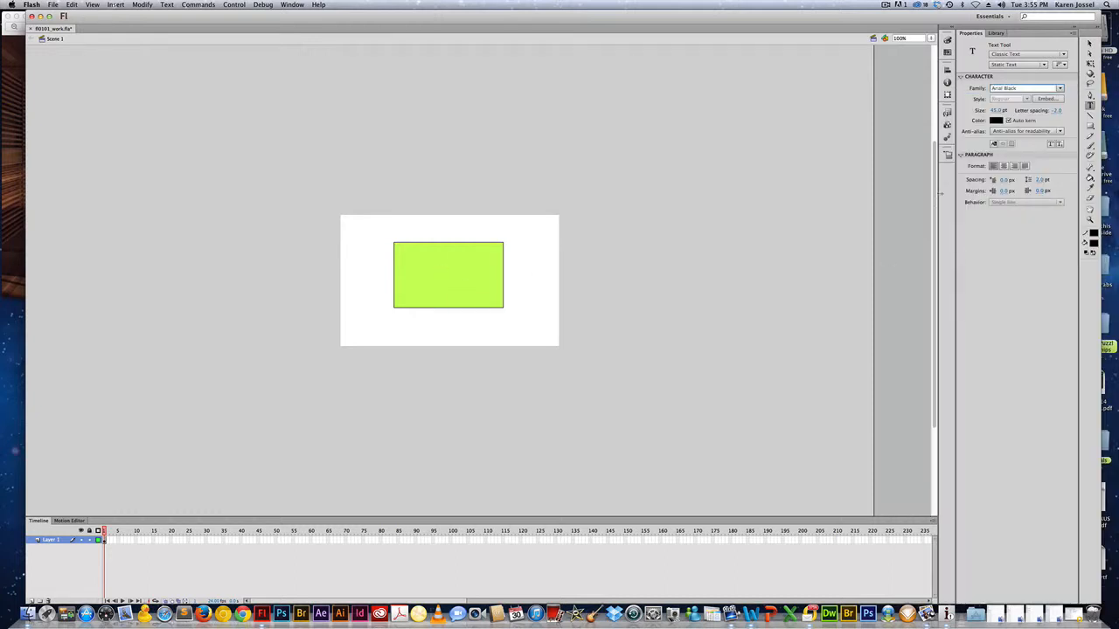
Add a text box reading "Flash CS6" above the green rectangle and widen it to about 269 px so the text fits one line
left_click_drag(375, 194, 446, 224)
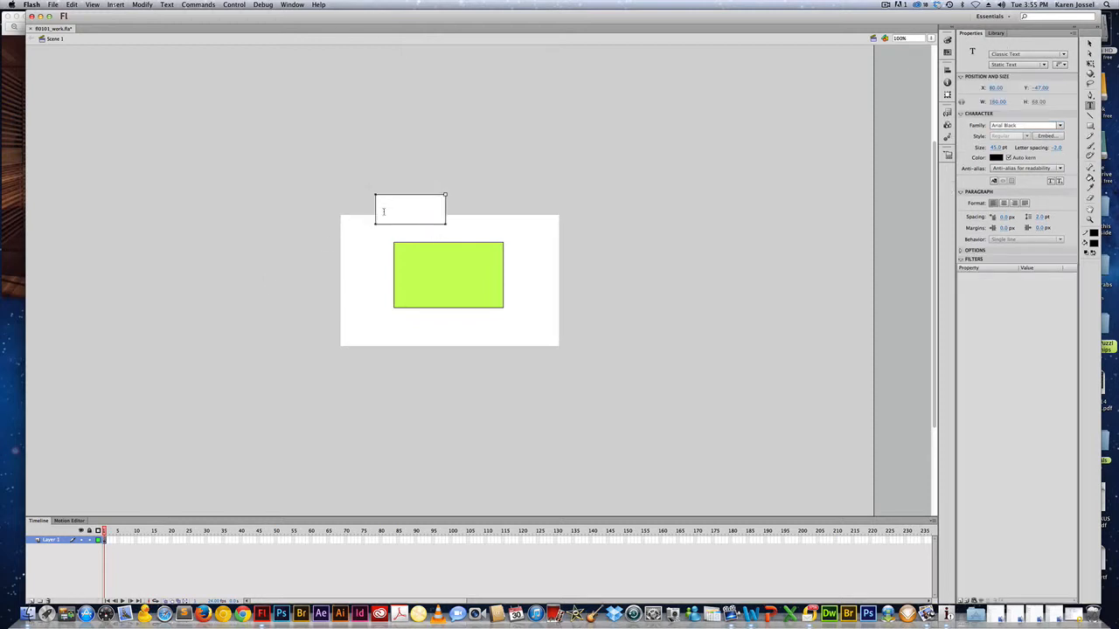
type("Flash CS")
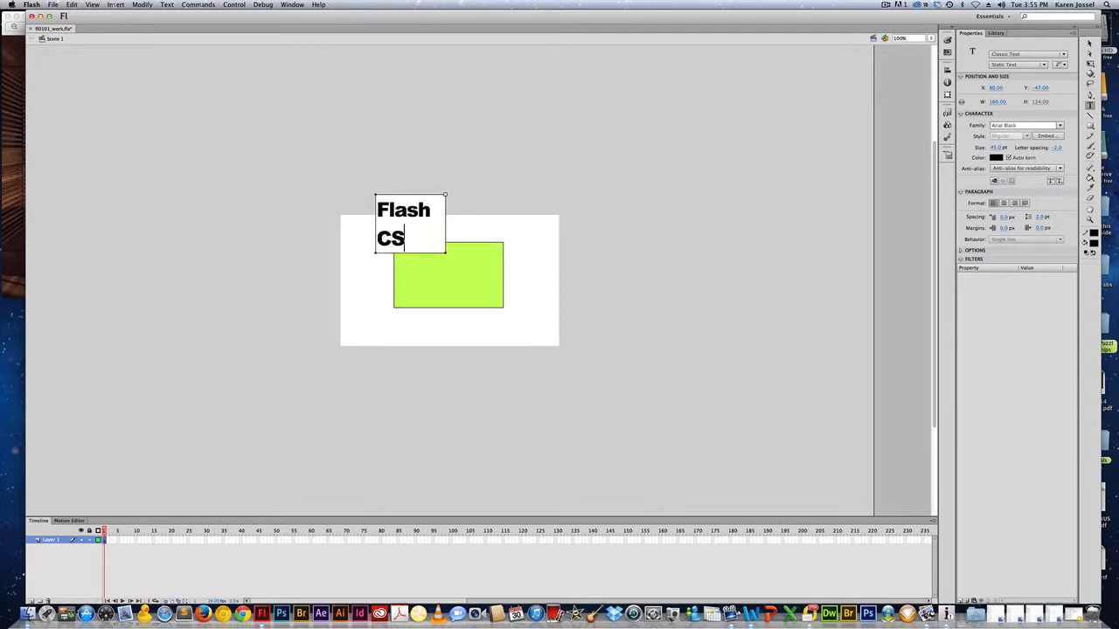
type("6")
left_click_drag(445, 194, 493, 235)
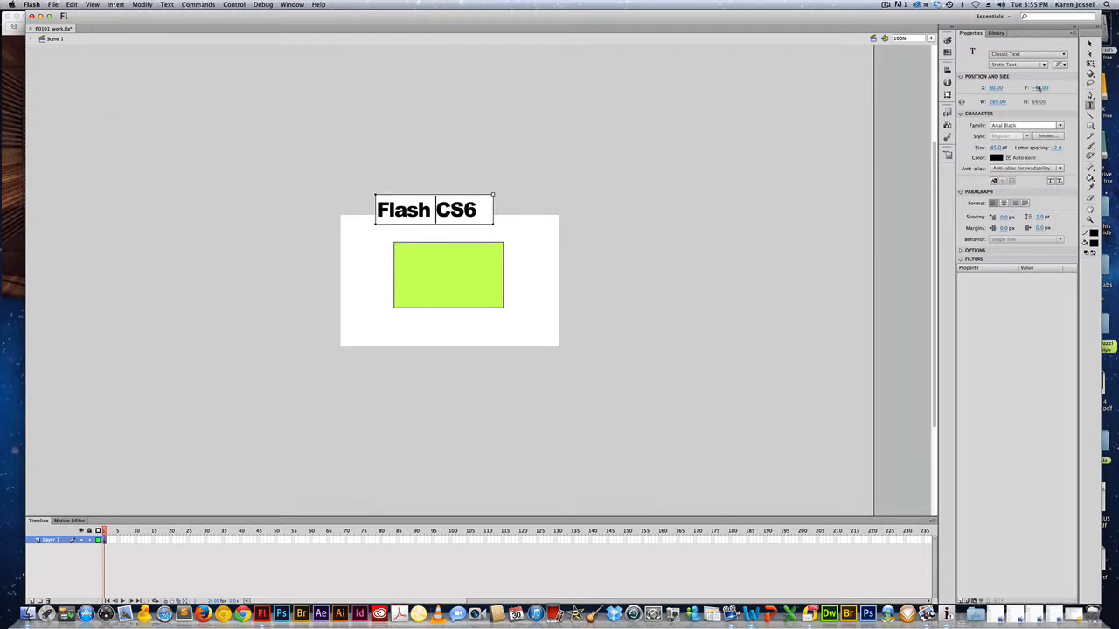
Move the Flash CS6 text onto the stage just above the green rectangle, to about X 129, Y 0
left_click(1088, 43)
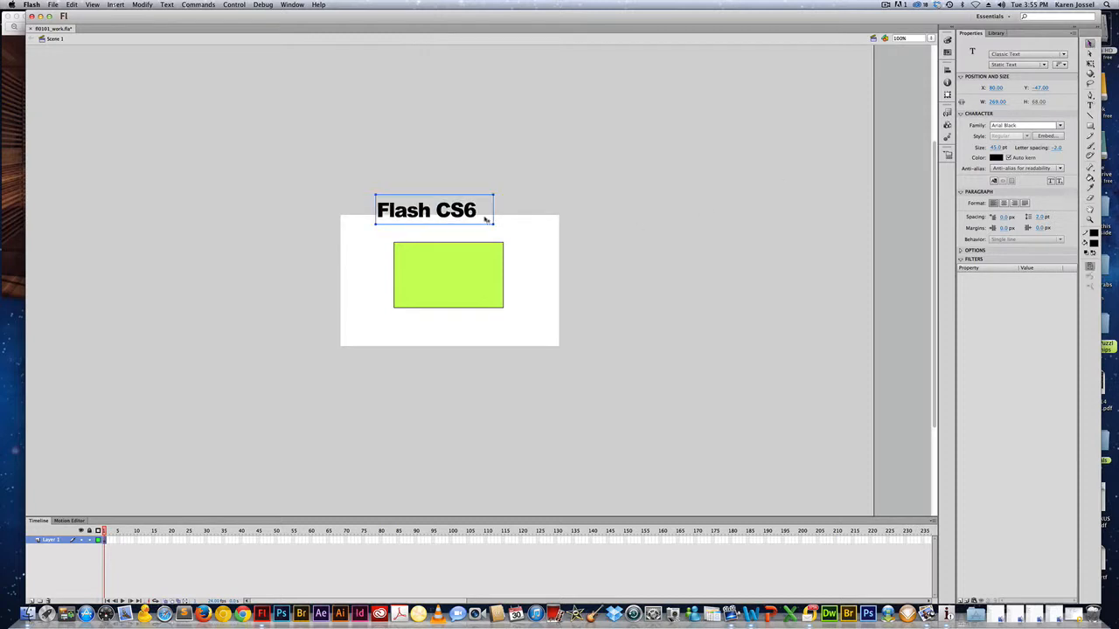
left_click_drag(485, 215, 501, 230)
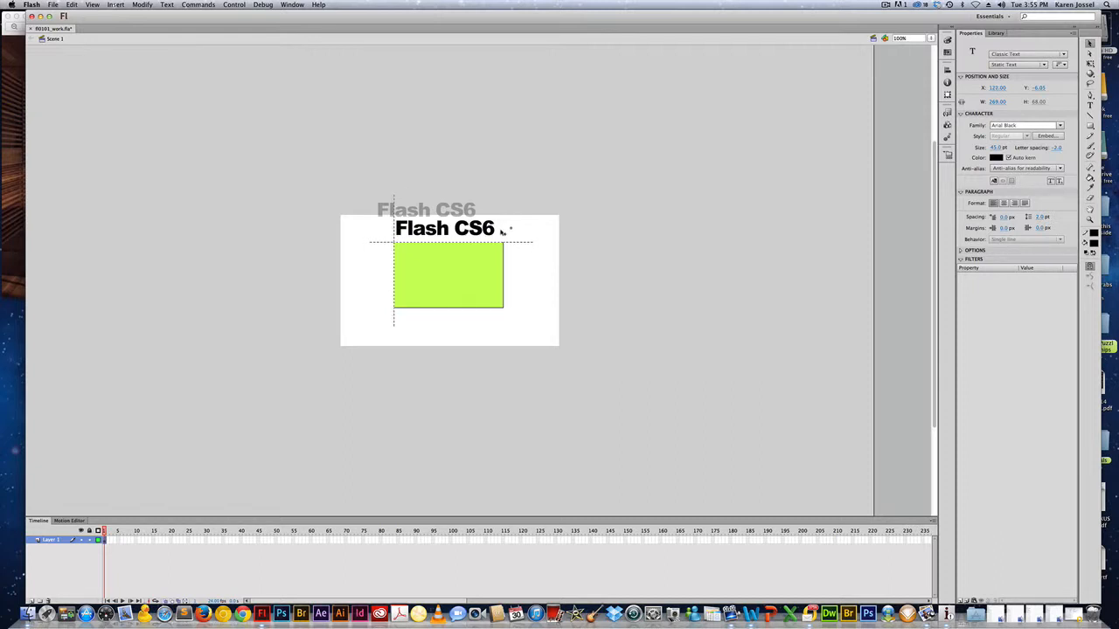
left_click_drag(502, 230, 506, 232)
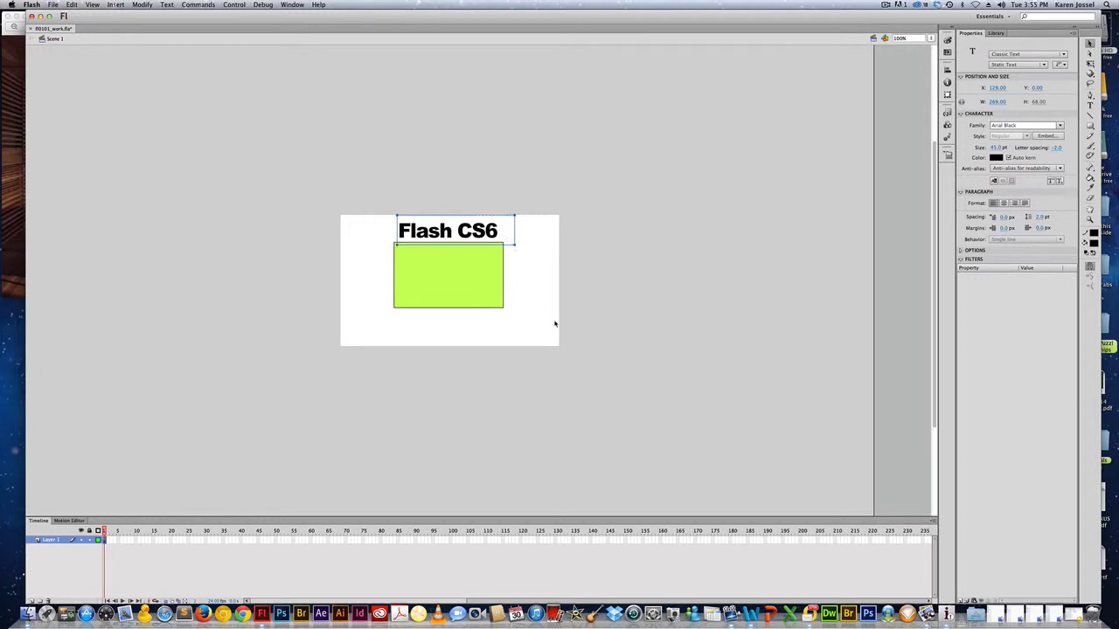
Align the Flash CS6 text and the green rectangle to each other by their horizontal and vertical centers
left_click(467, 297)
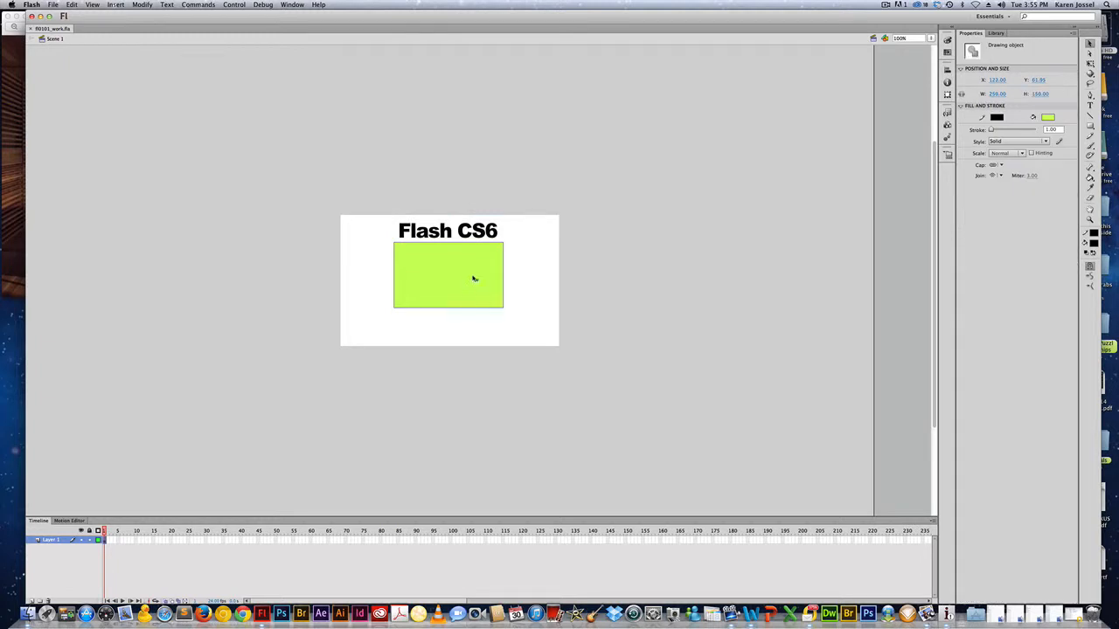
left_click(471, 234)
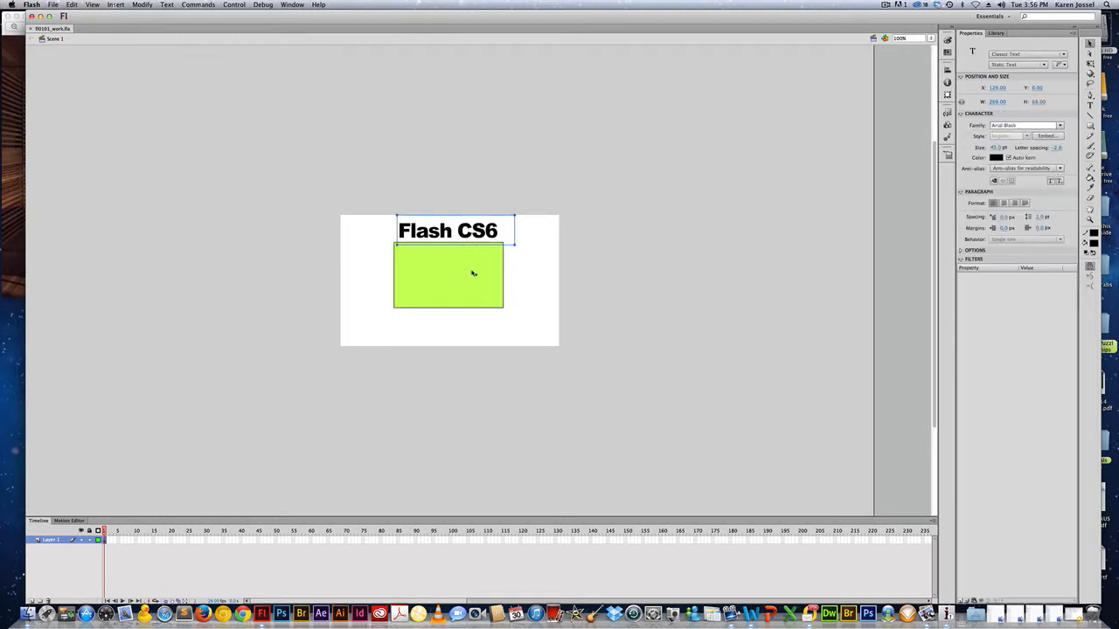
left_click(472, 273)
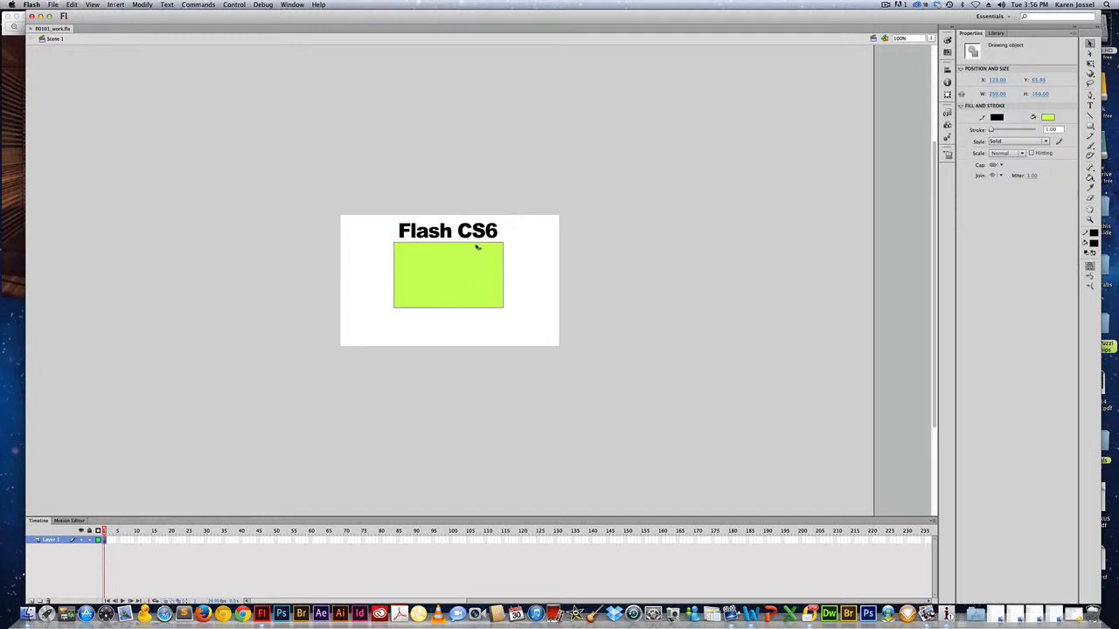
left_click(142, 5)
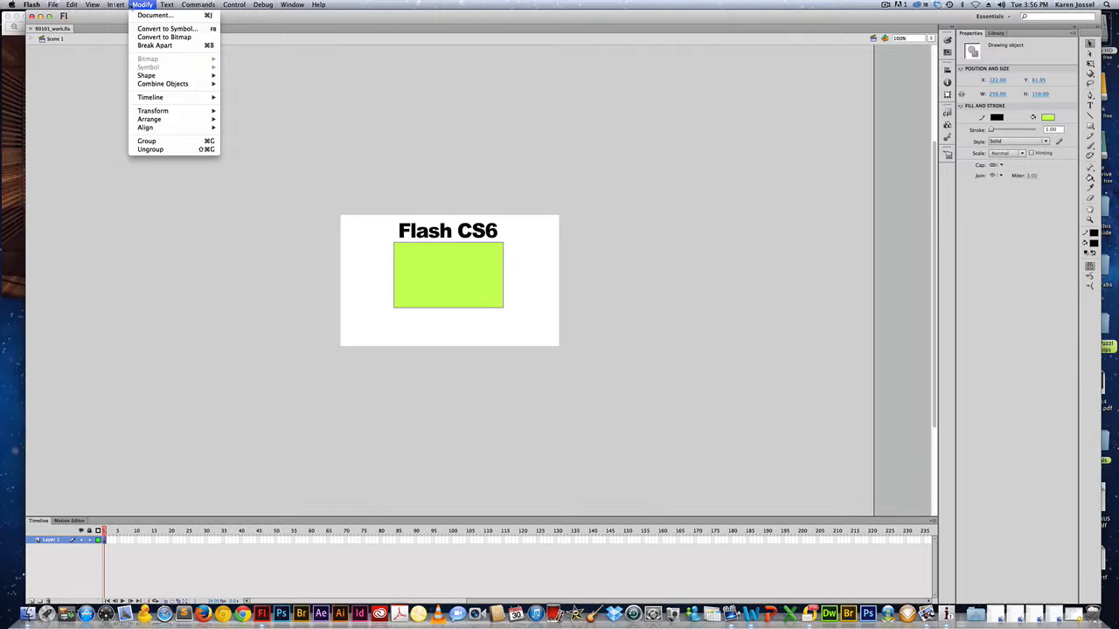
left_click(100, 95)
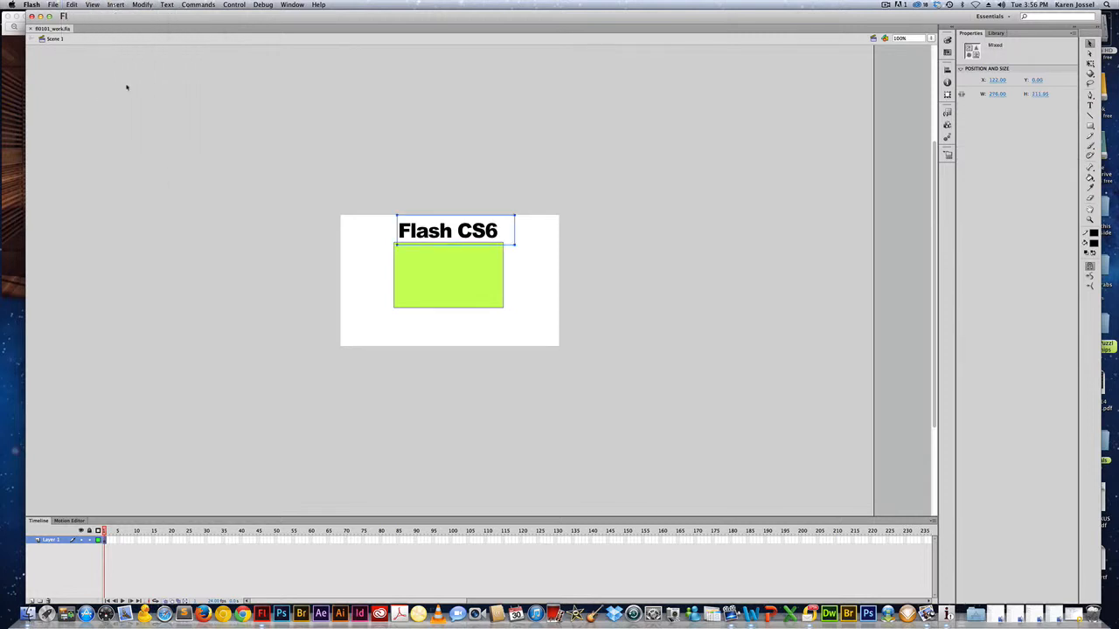
left_click(292, 5)
left_click(331, 182)
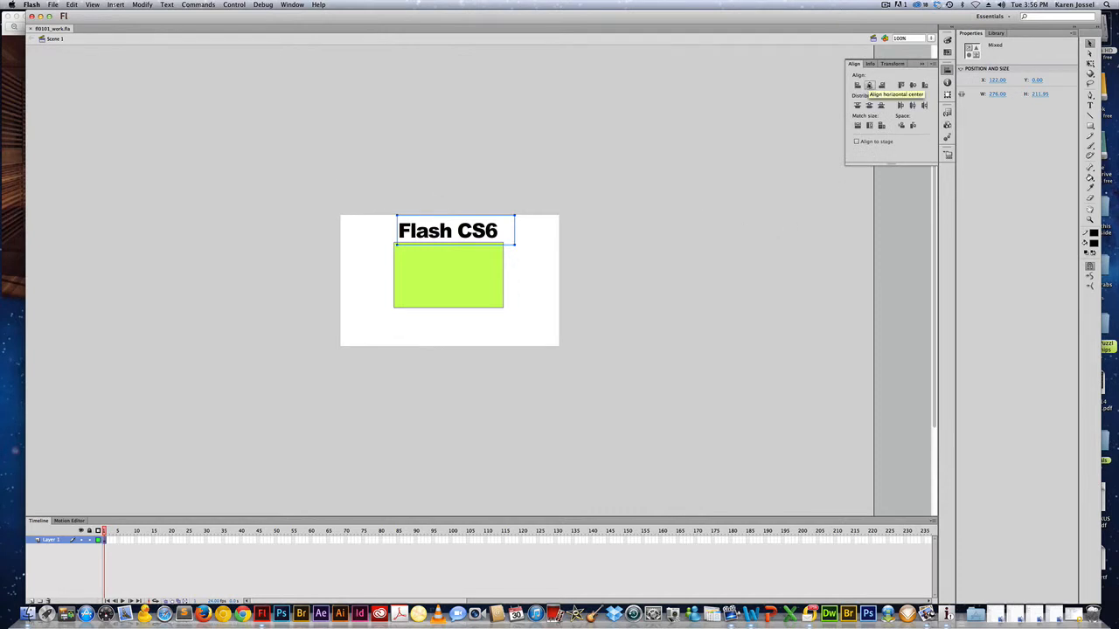
left_click(869, 84)
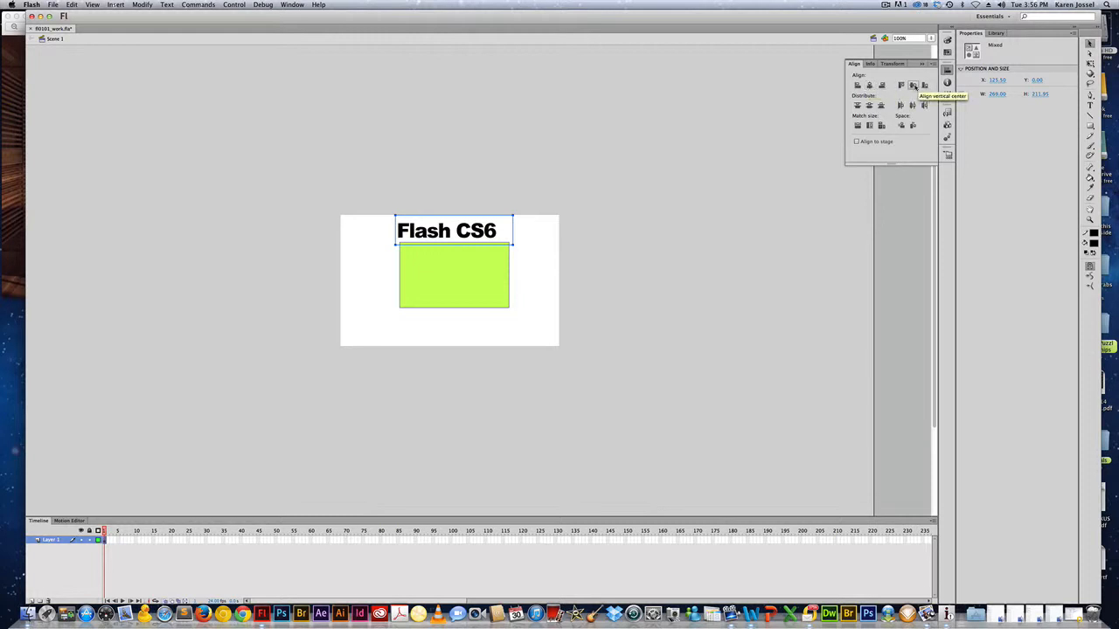
left_click(913, 86)
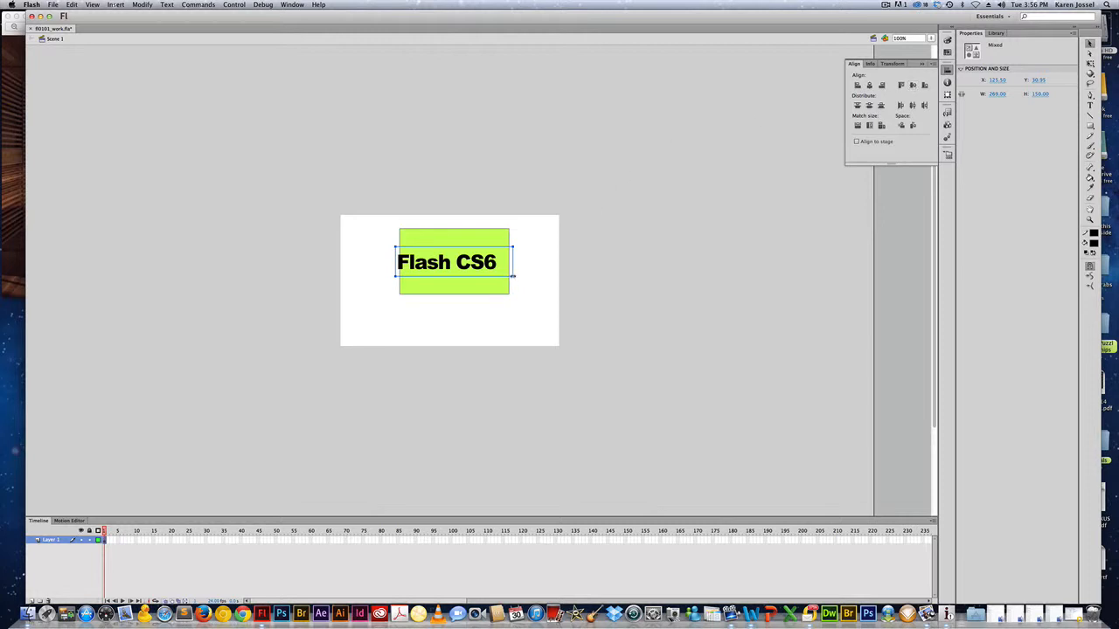
Narrow the Flash CS6 text box to about 242.5 px wide and realign it with the rectangle by horizontal centers
left_click_drag(513, 276, 502, 277)
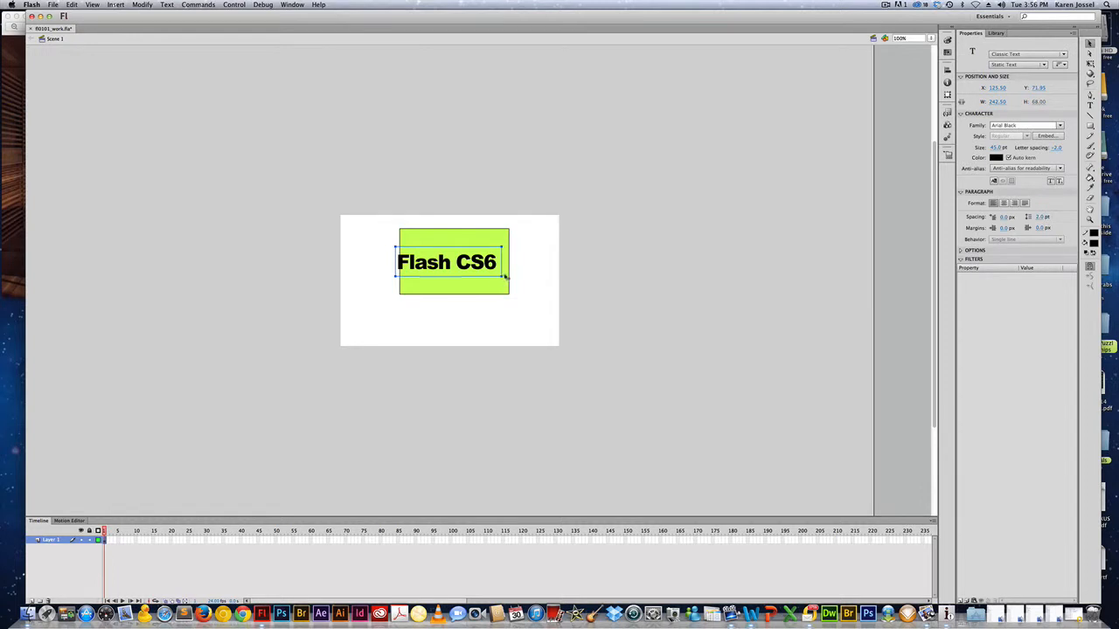
left_click_drag(539, 186, 372, 322)
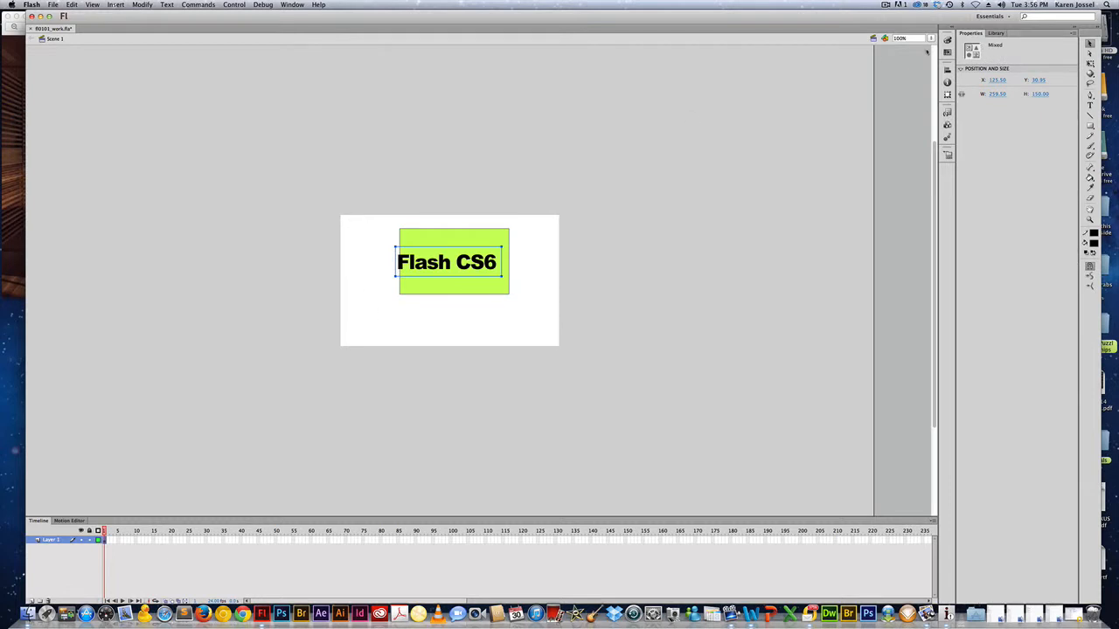
left_click(292, 4)
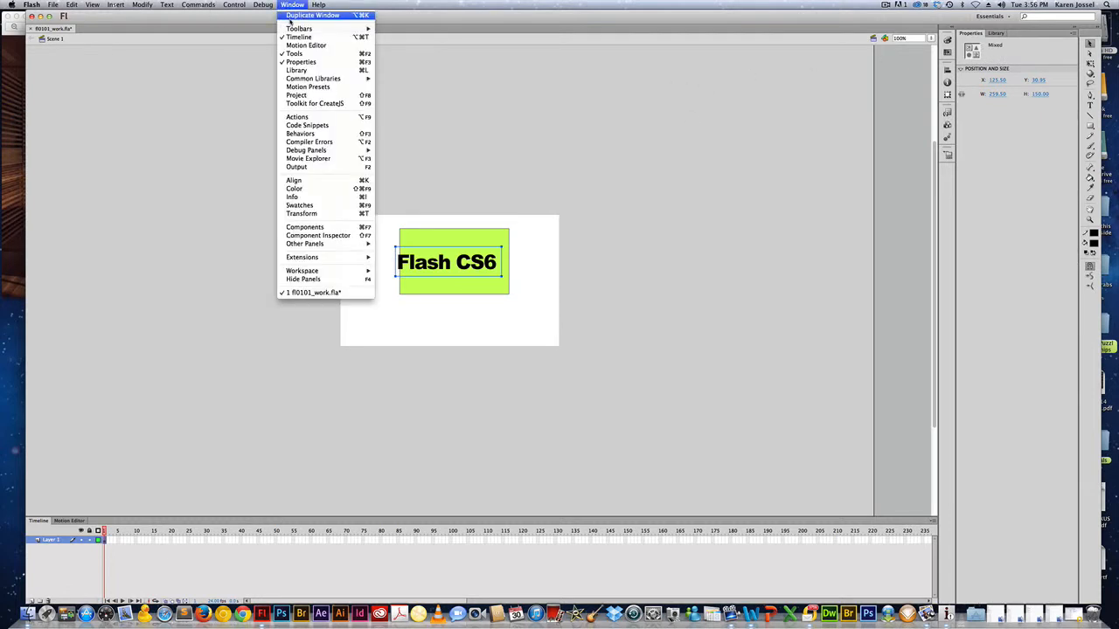
left_click(327, 180)
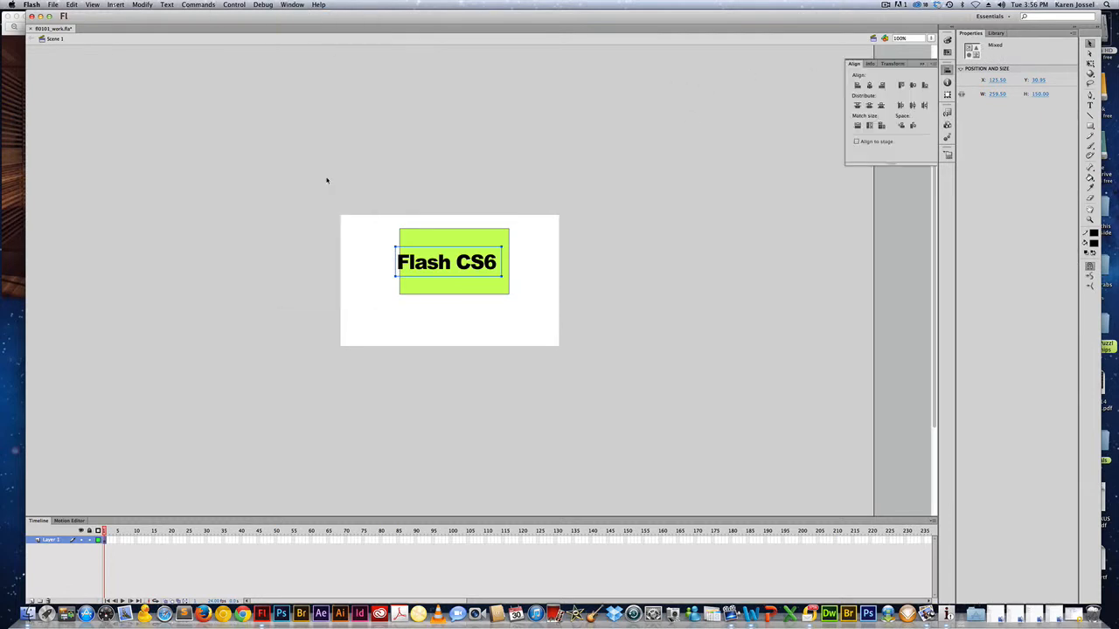
left_click(868, 85)
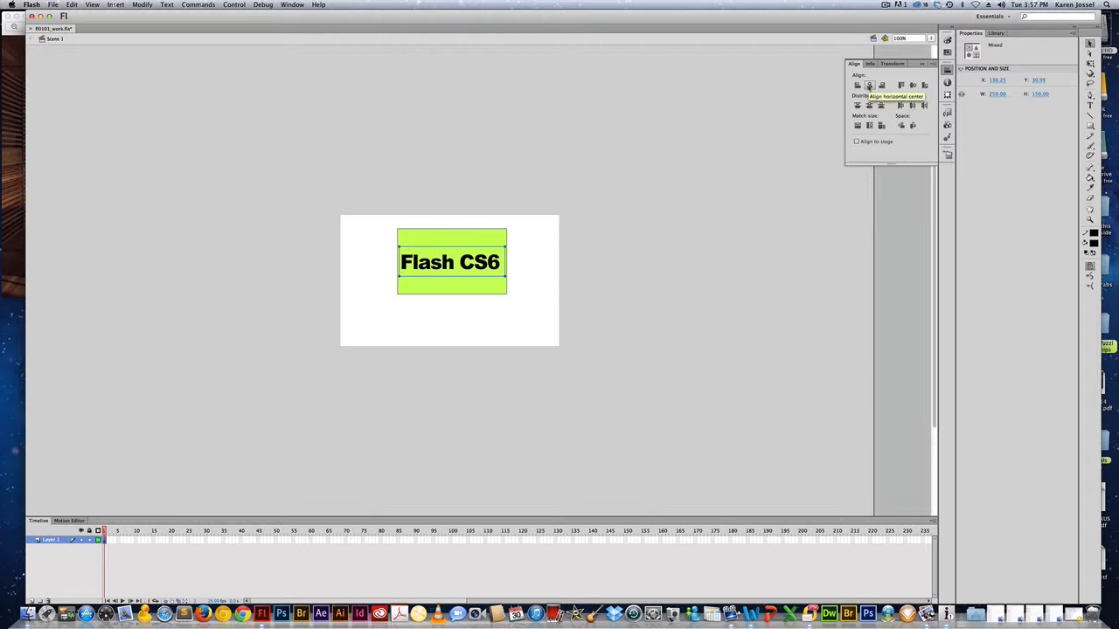
left_click(869, 85)
Move the text and rectangle together down to about Y 95, and lift the text above the rectangle to about Y 31
left_click_drag(438, 266, 437, 294)
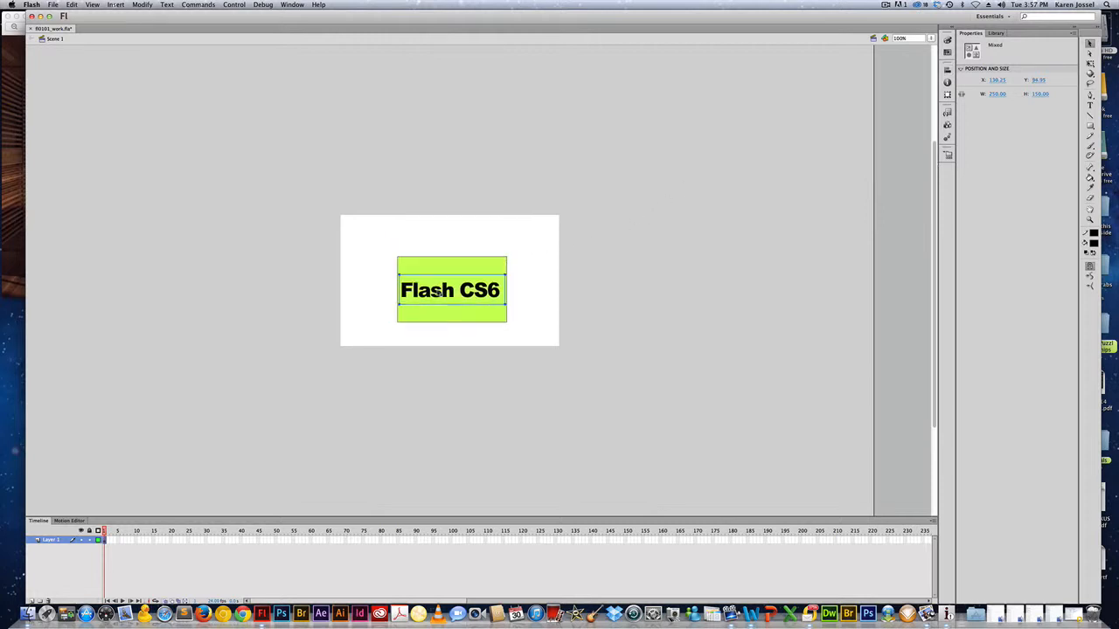
left_click(464, 249)
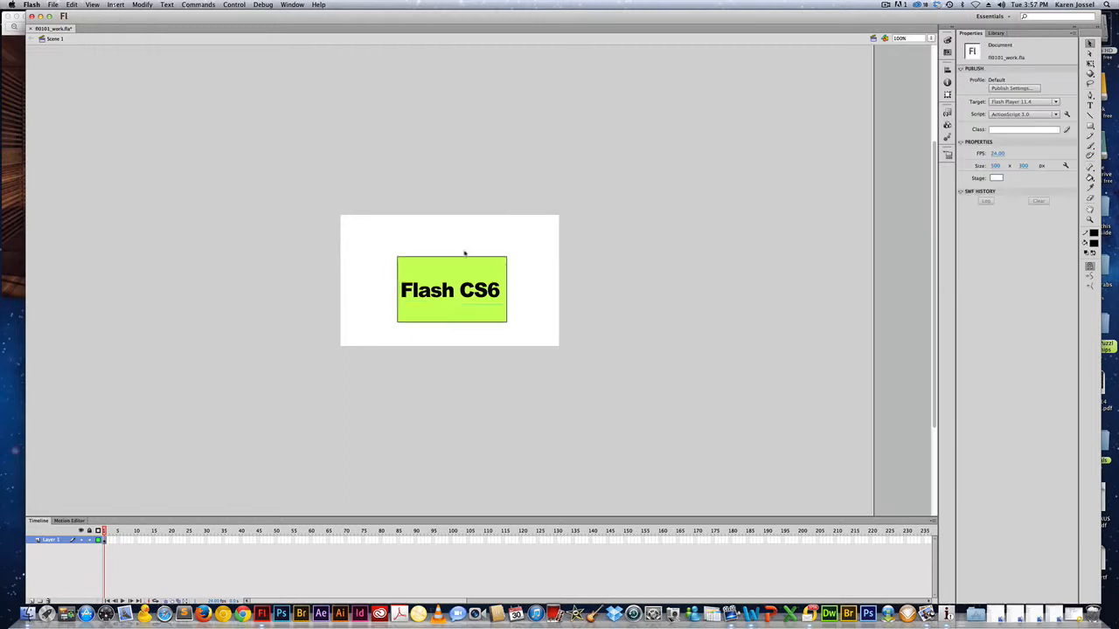
left_click_drag(466, 289, 464, 245)
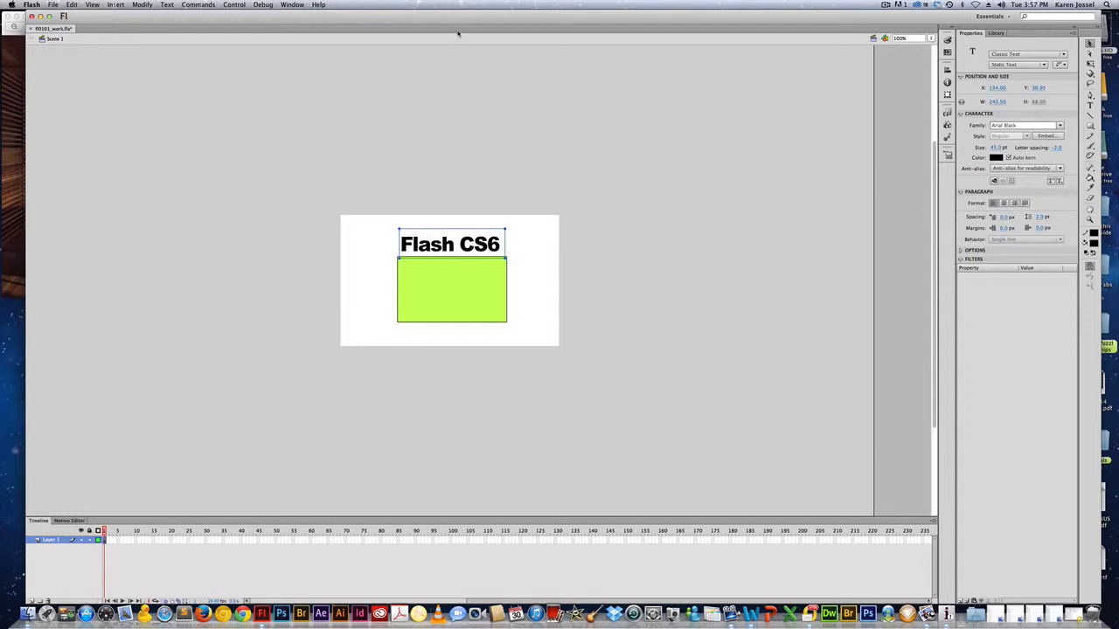
Center the Flash CS6 text within its text box using center paragraph formatting
key("super+k")
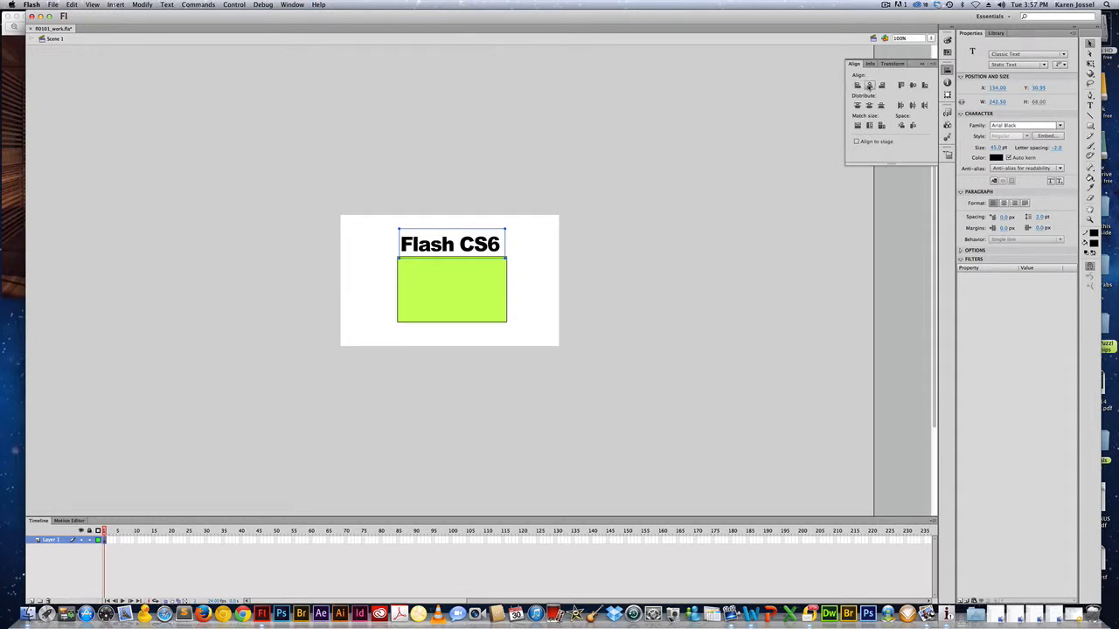
left_click(869, 84)
key("super+k")
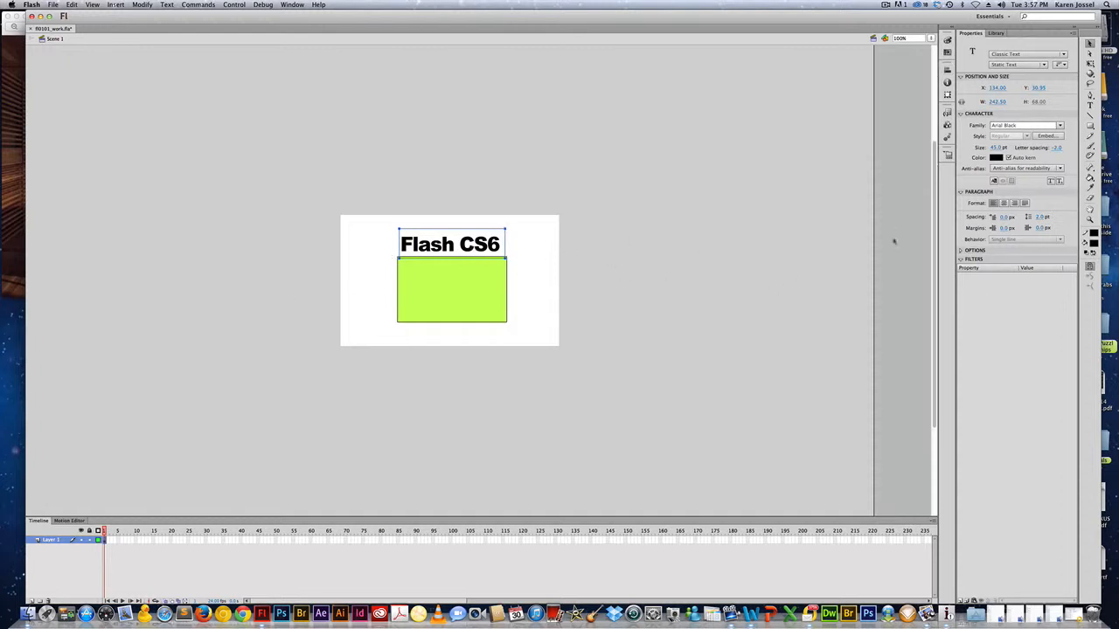
left_click(1003, 203)
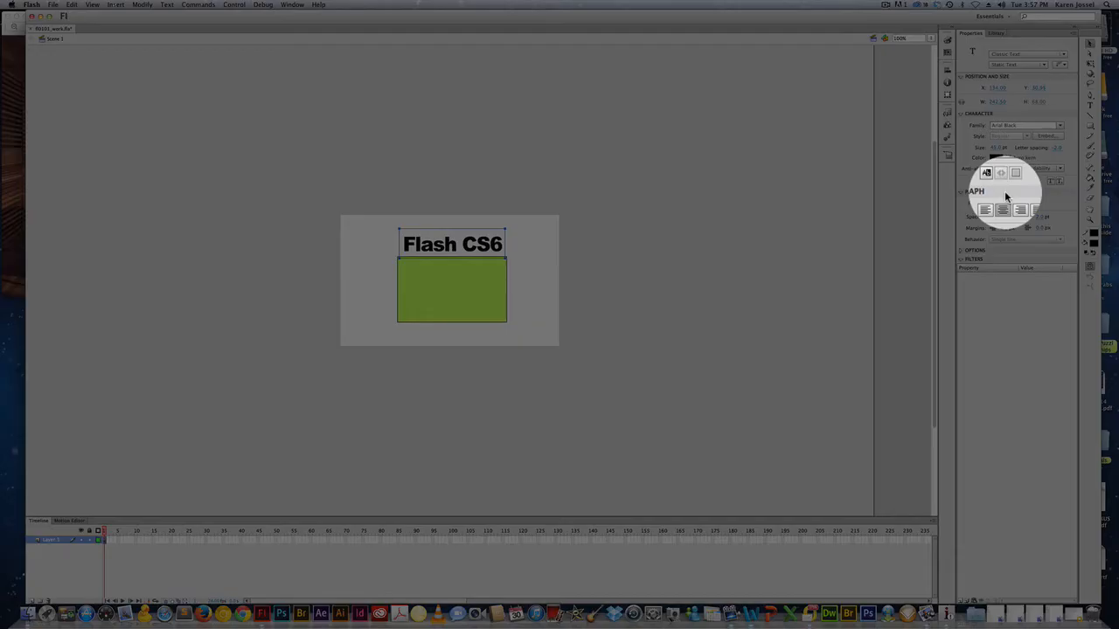
key("super+k")
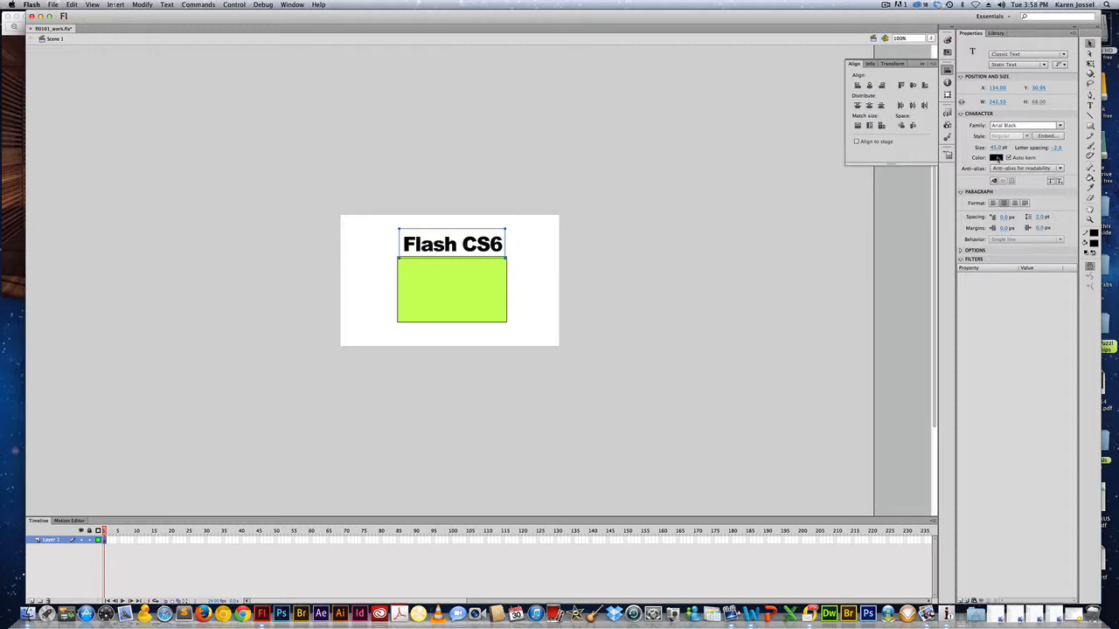
Set the Flash CS6 text color to dark blue, #000099
left_click(998, 157)
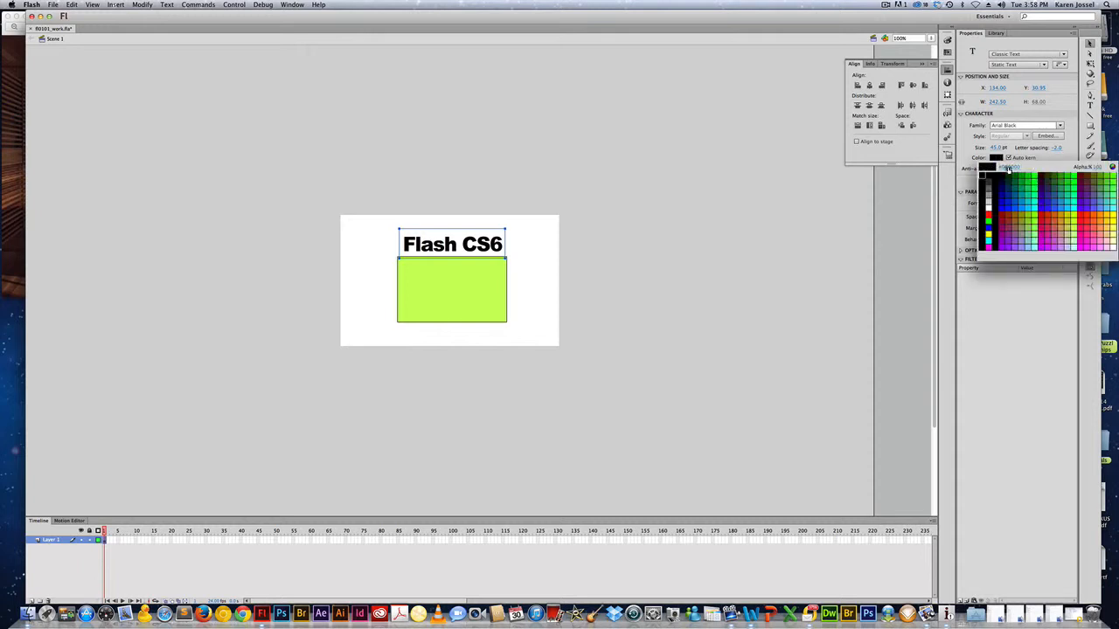
left_click(1009, 168)
type("000099")
key("Return")
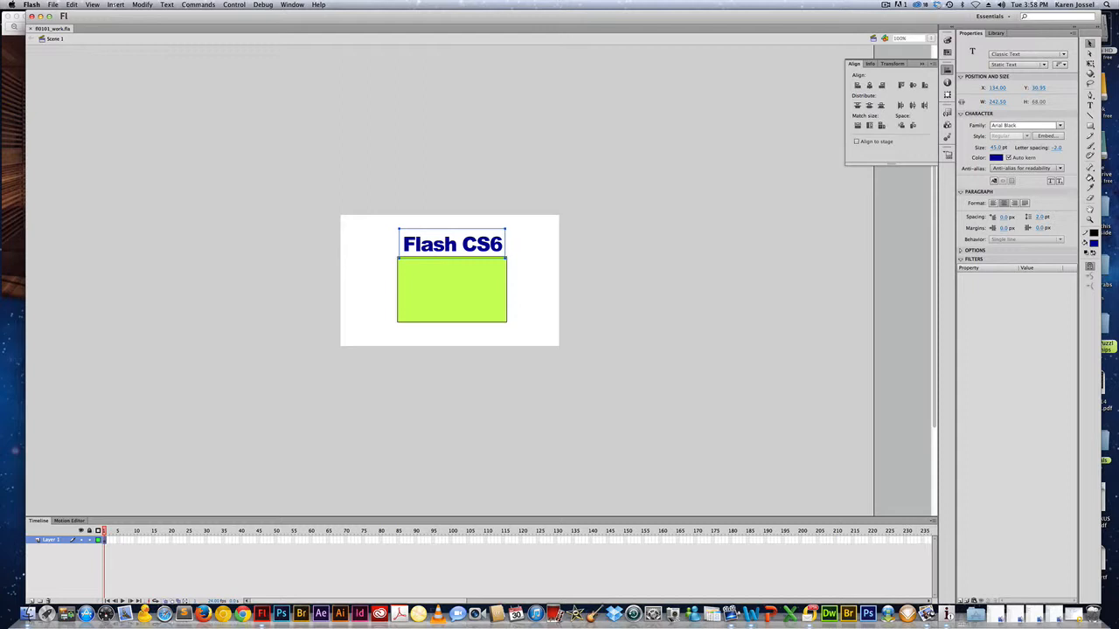
Close the fl0101_work.fla document and bring up the Swatches options
key("super+w")
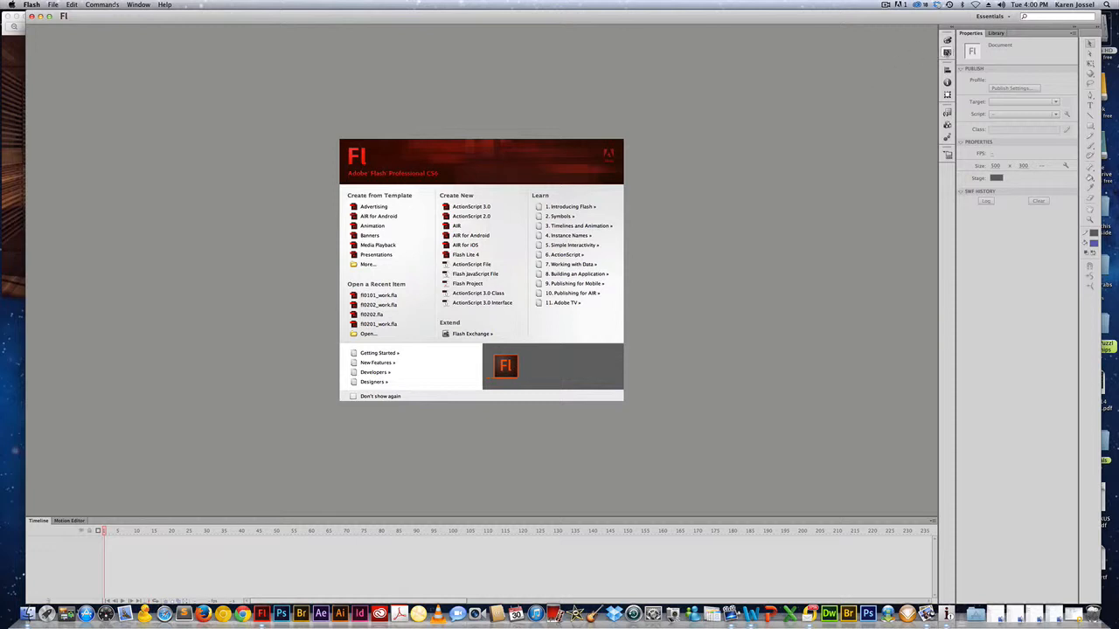
left_click(946, 51)
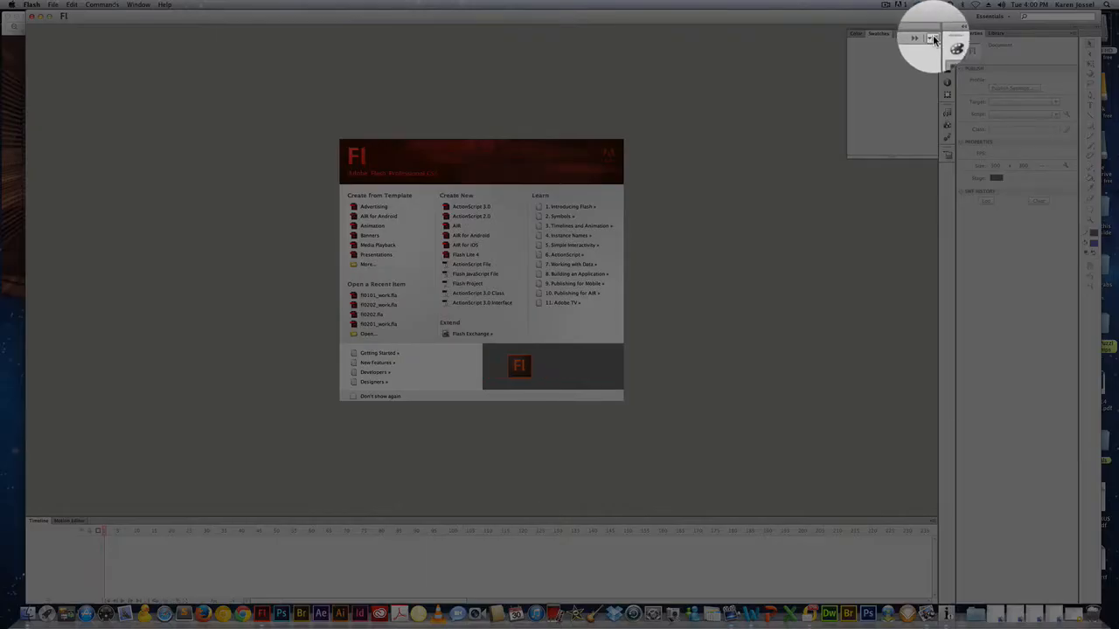
left_click(932, 37)
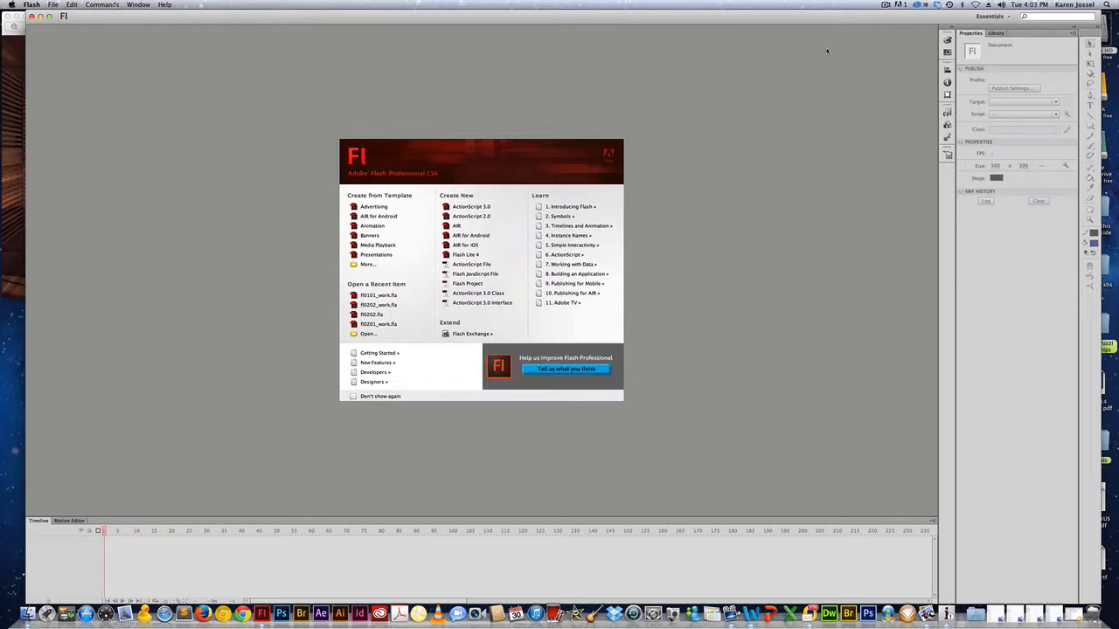
Open the lesson file fl0103.fla from the fl01lessons folder
left_click(33, 4)
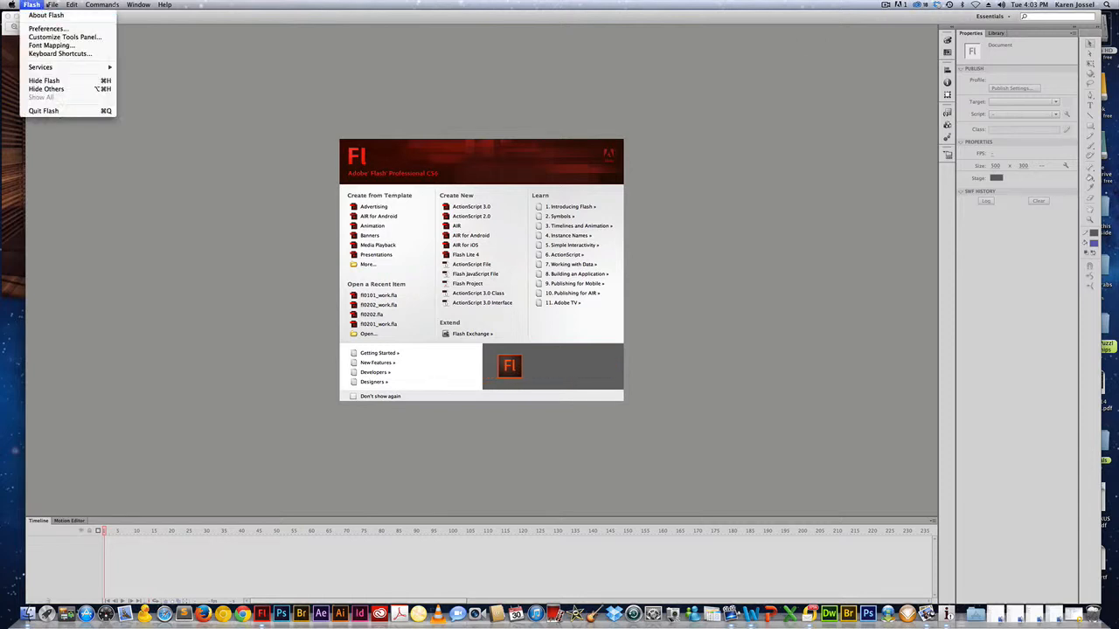
mouse_move(51, 5)
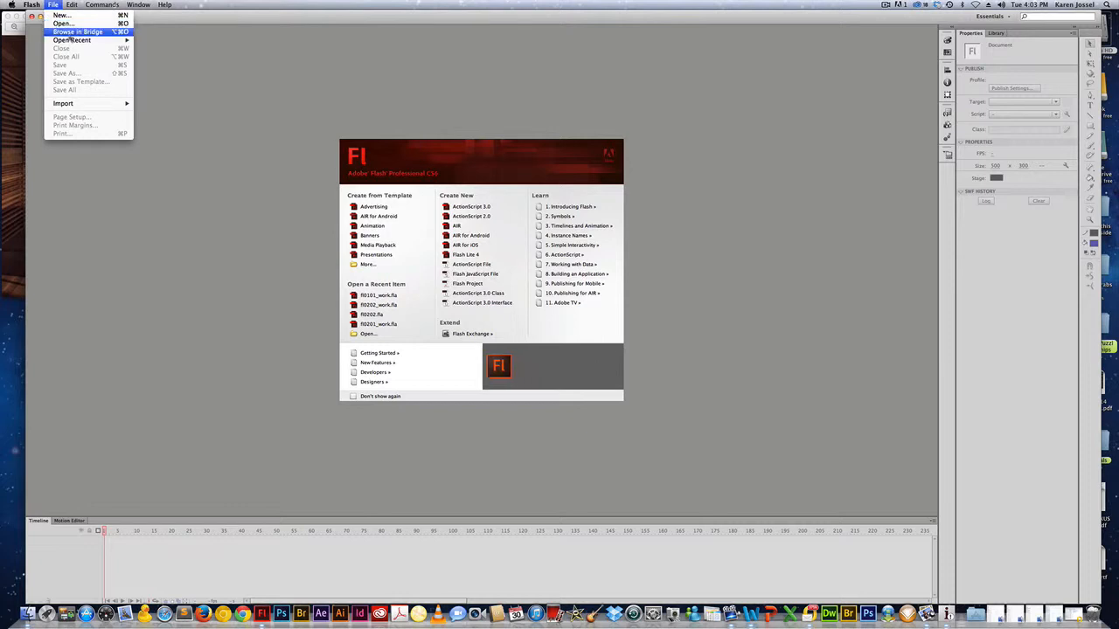
mouse_move(70, 40)
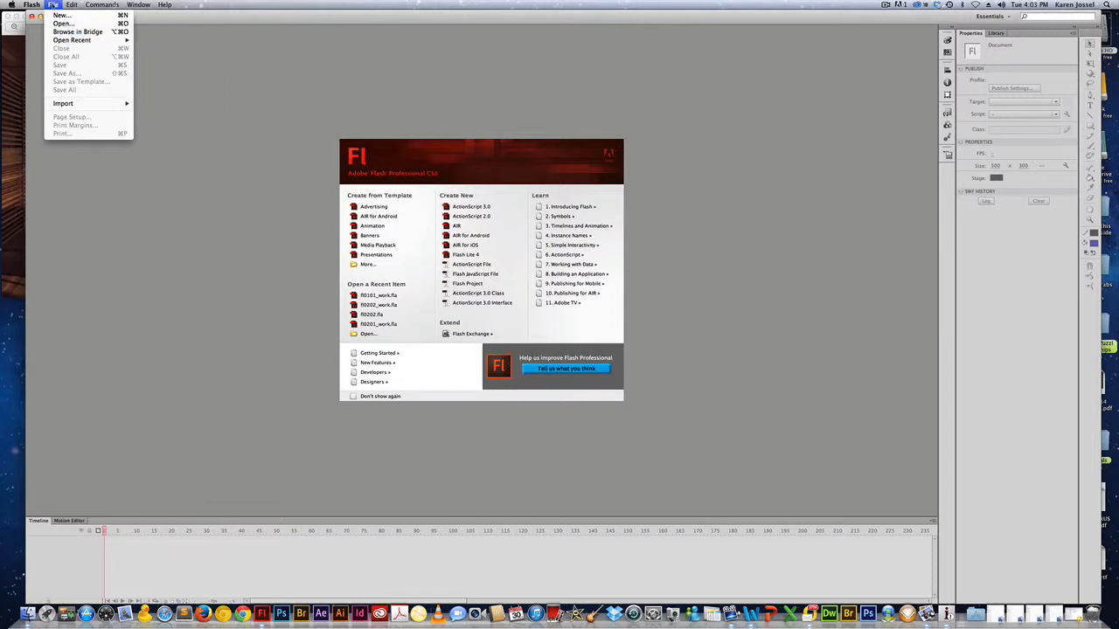
left_click(61, 23)
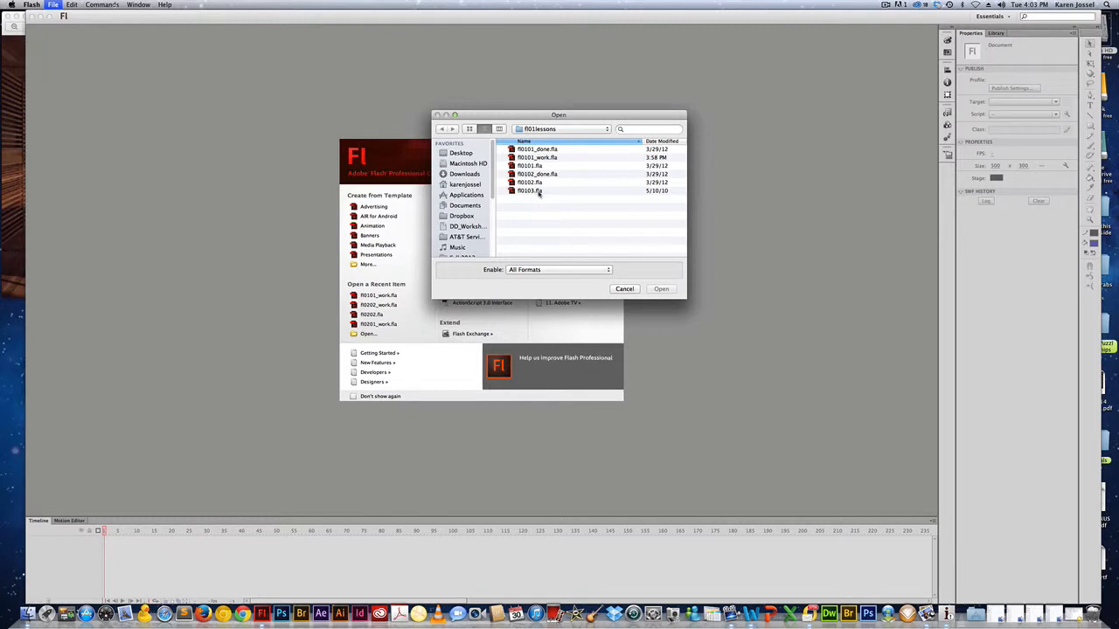
double_click(530, 190)
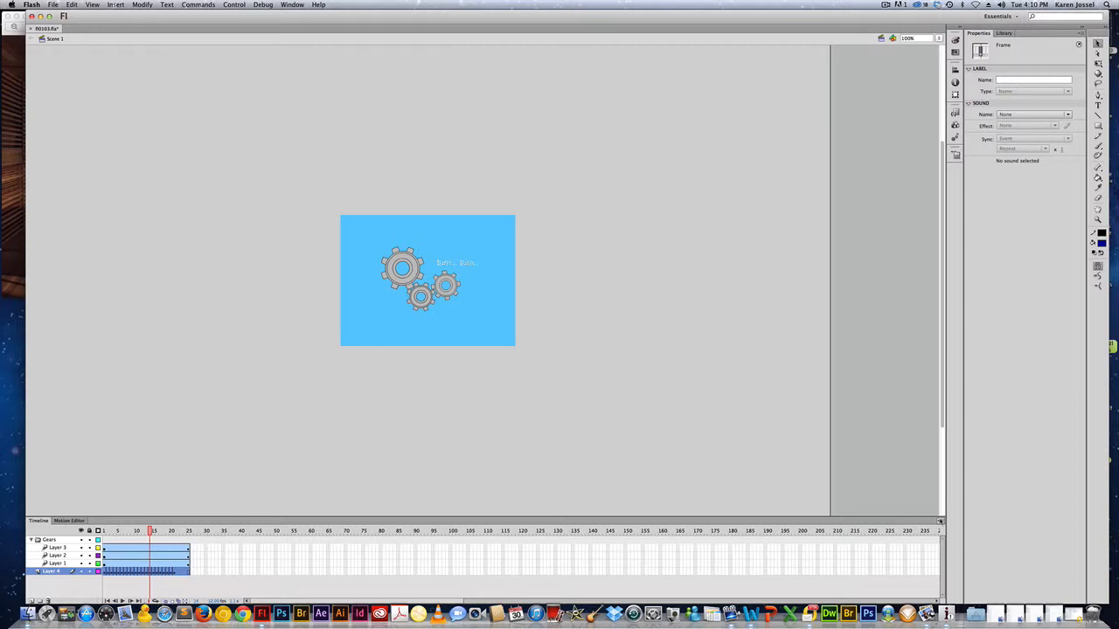
Show the timeline frames in Preview view and enlarge the timeline area until all layers fit
left_click(940, 521)
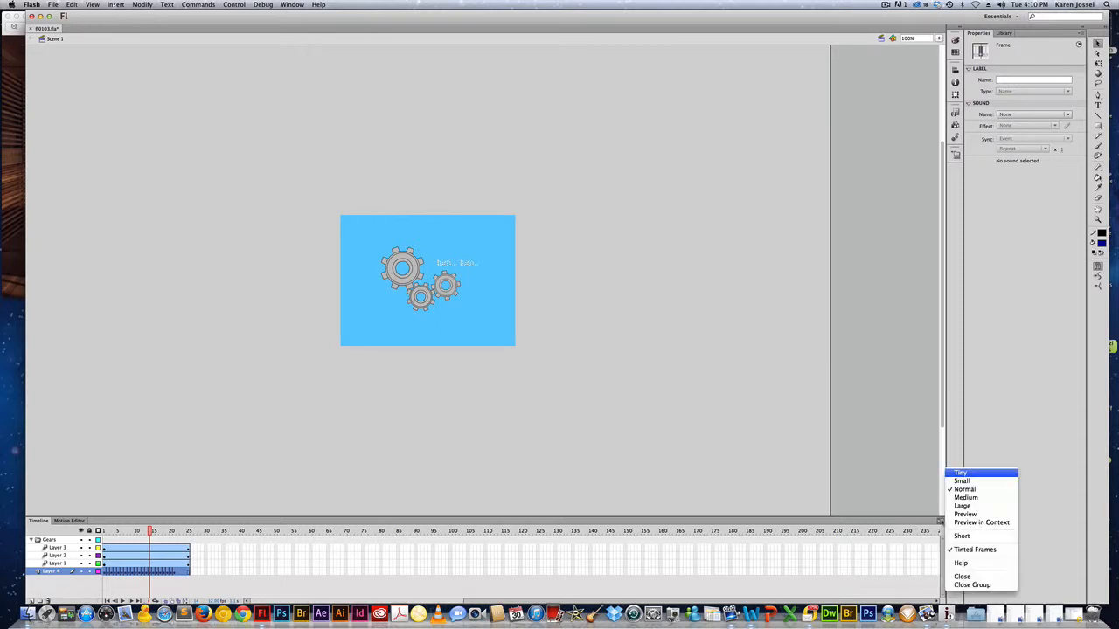
left_click(965, 515)
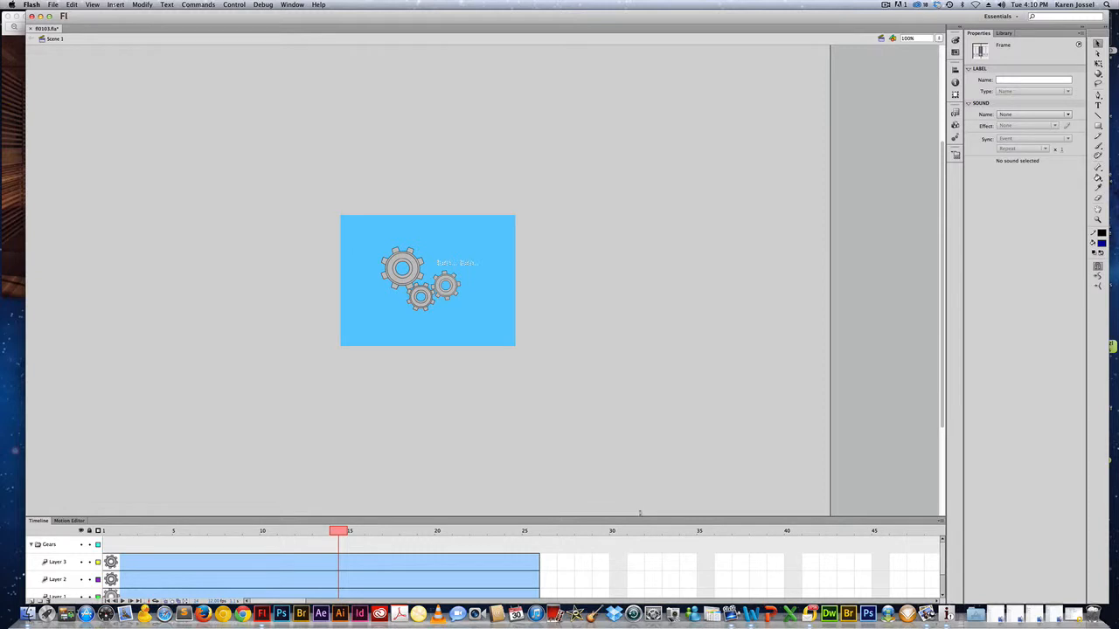
left_click_drag(638, 516, 648, 461)
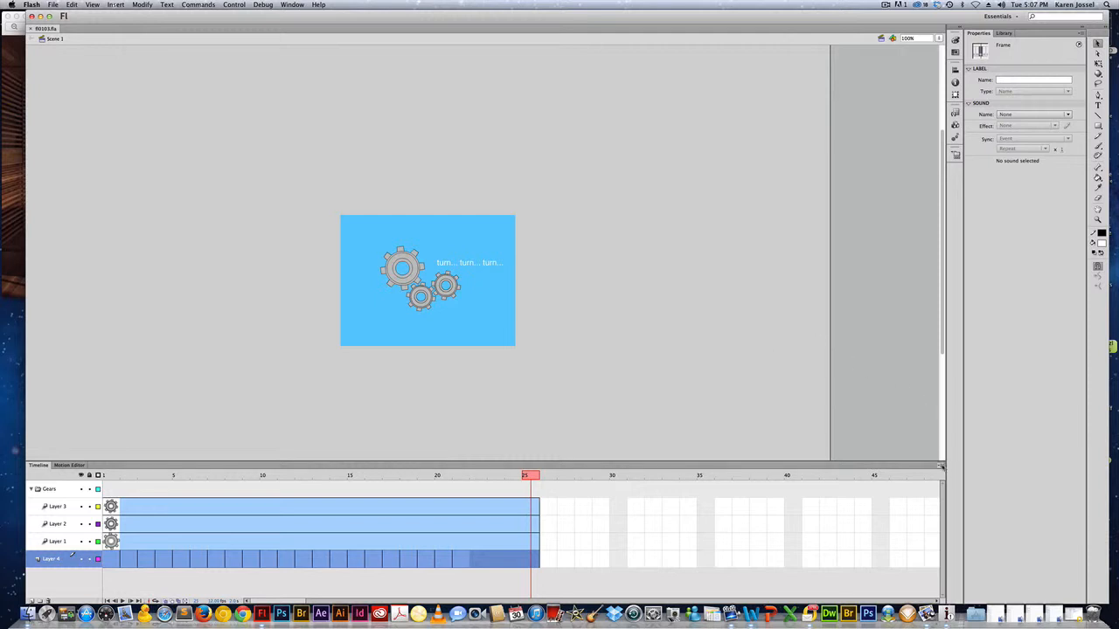
Compare the timeline frame views by switching through Small, Normal, Medium, Large and back to Preview
left_click(941, 465)
left_click(958, 475)
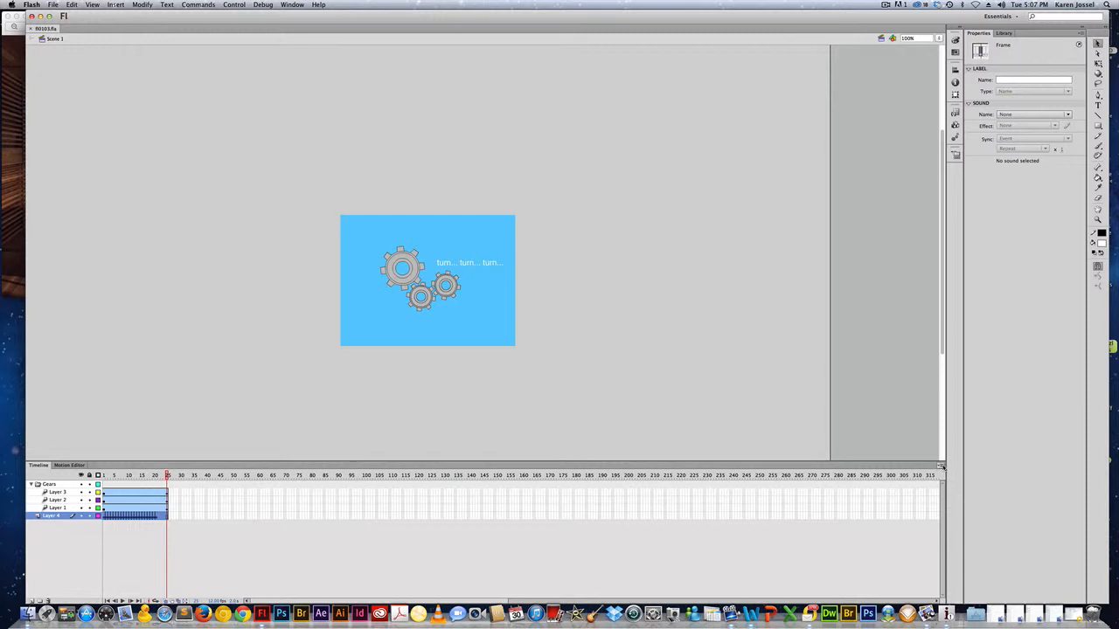
left_click(940, 465)
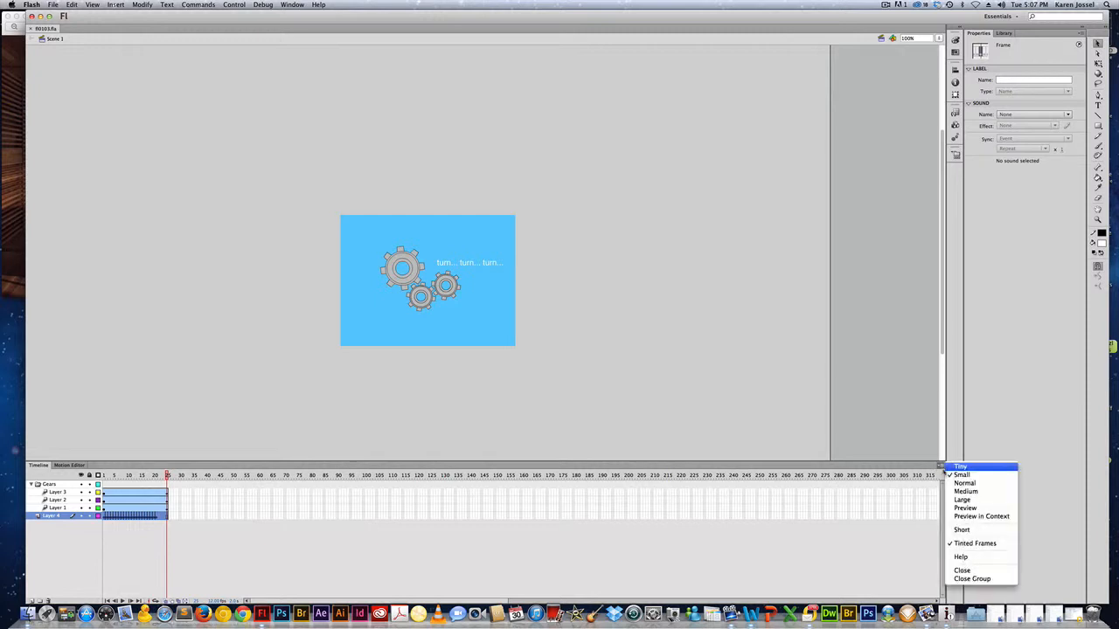
left_click(962, 483)
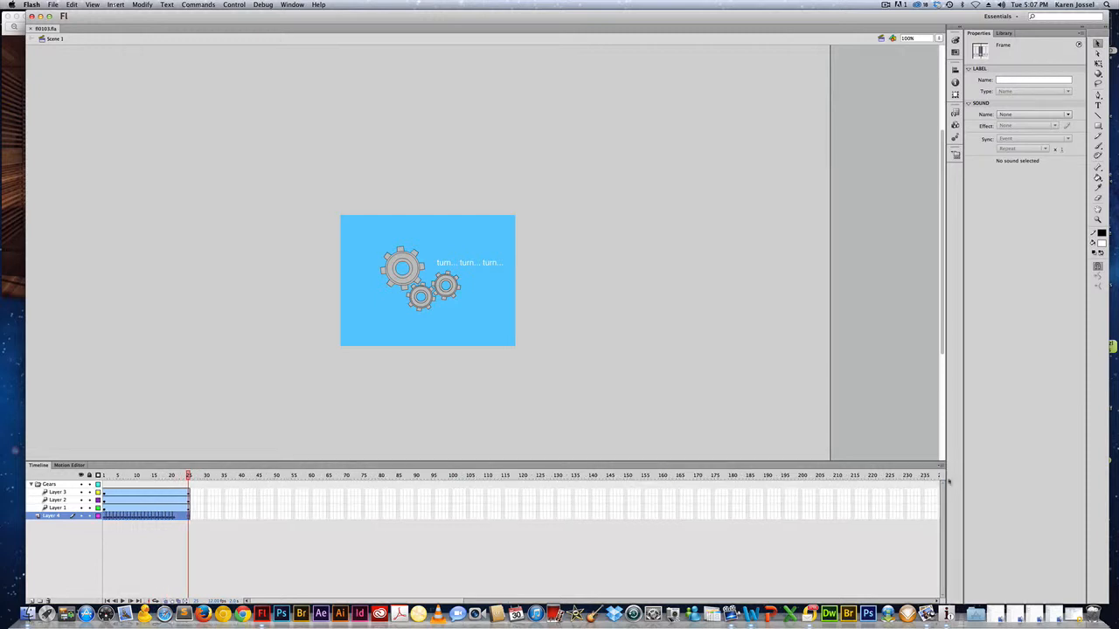
left_click(941, 465)
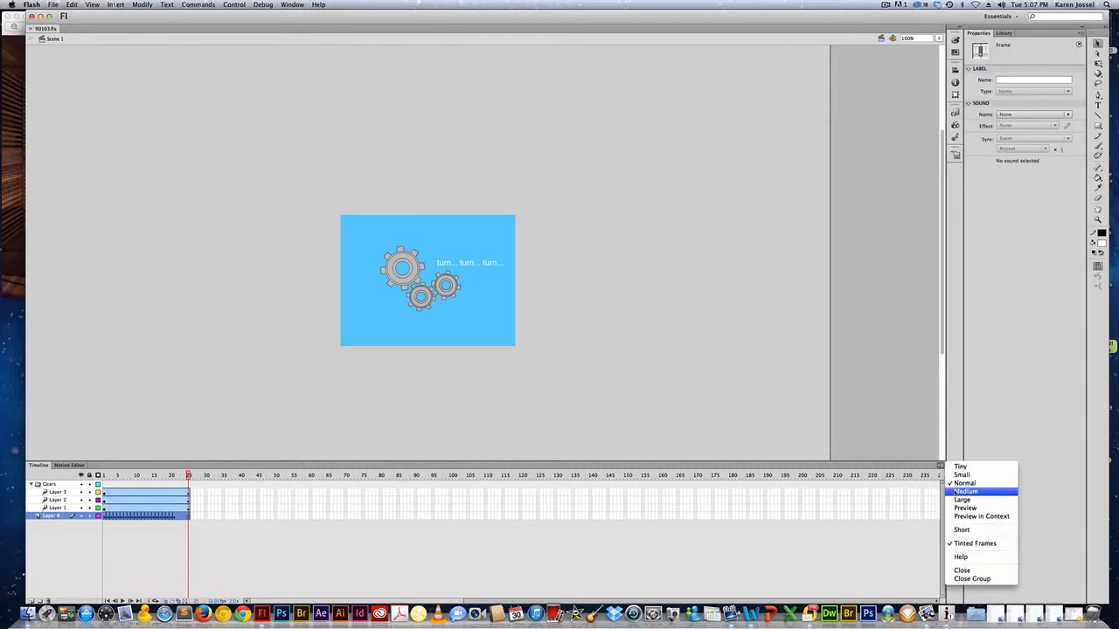
left_click(956, 492)
left_click(940, 464)
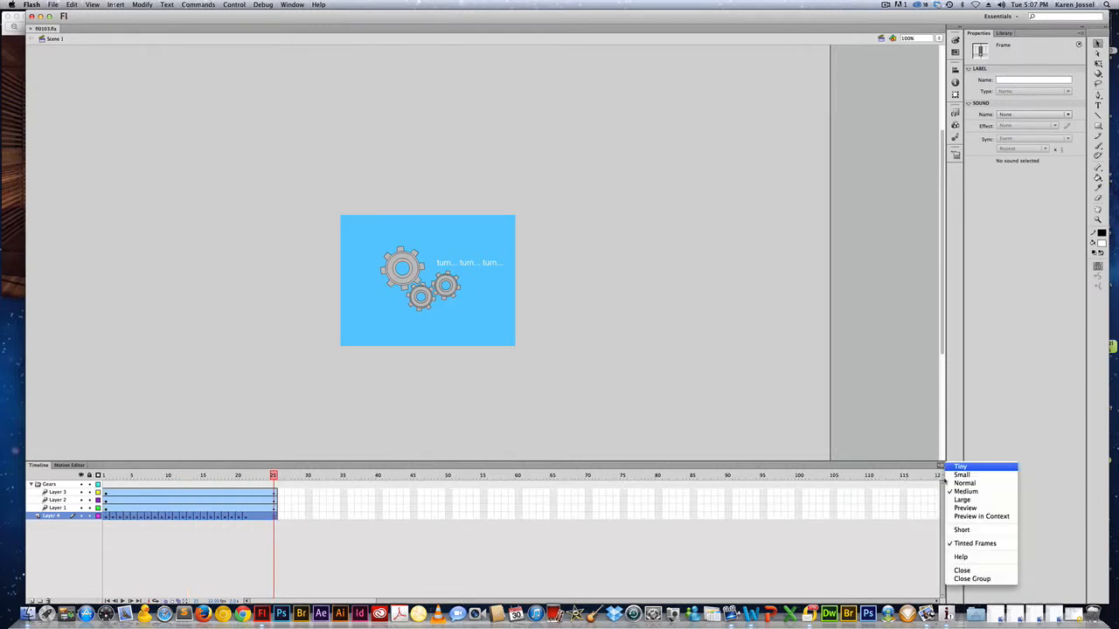
left_click(959, 499)
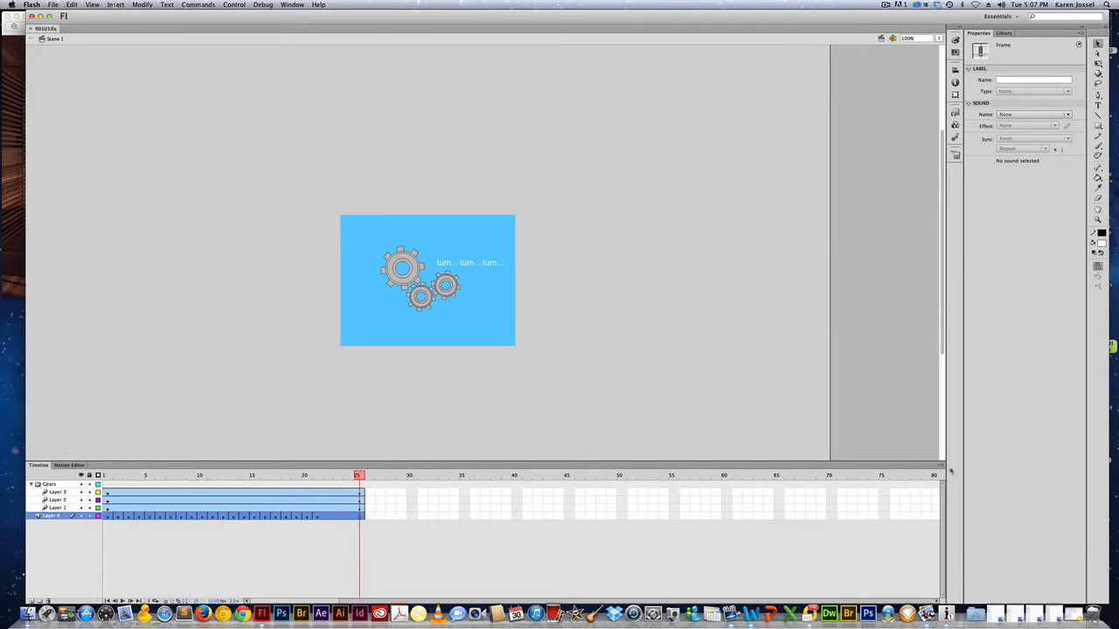
left_click(941, 465)
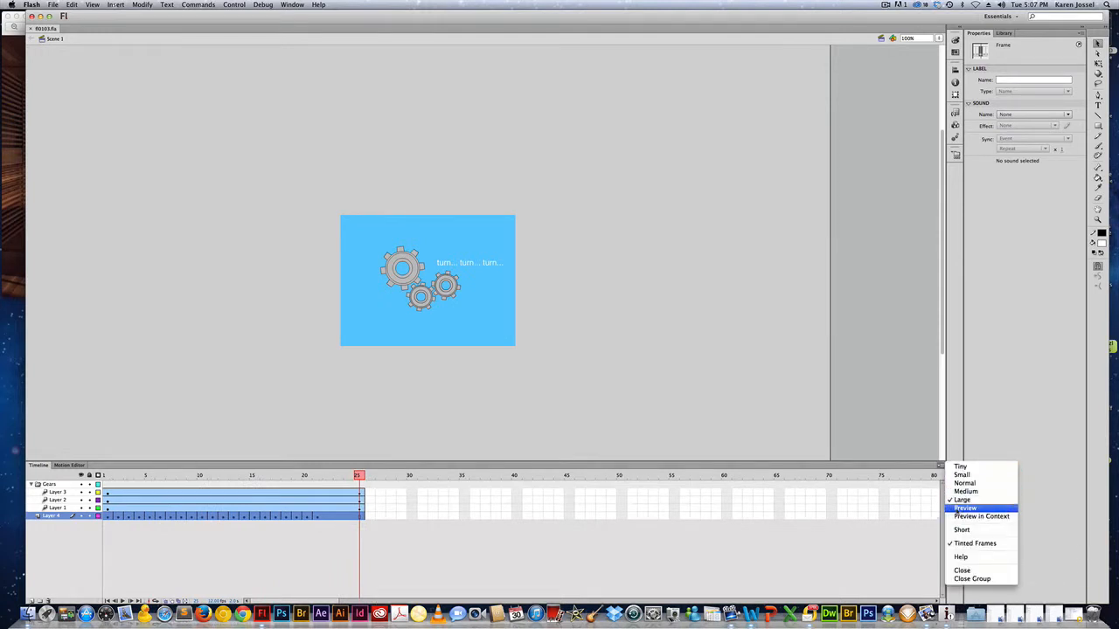
left_click(961, 508)
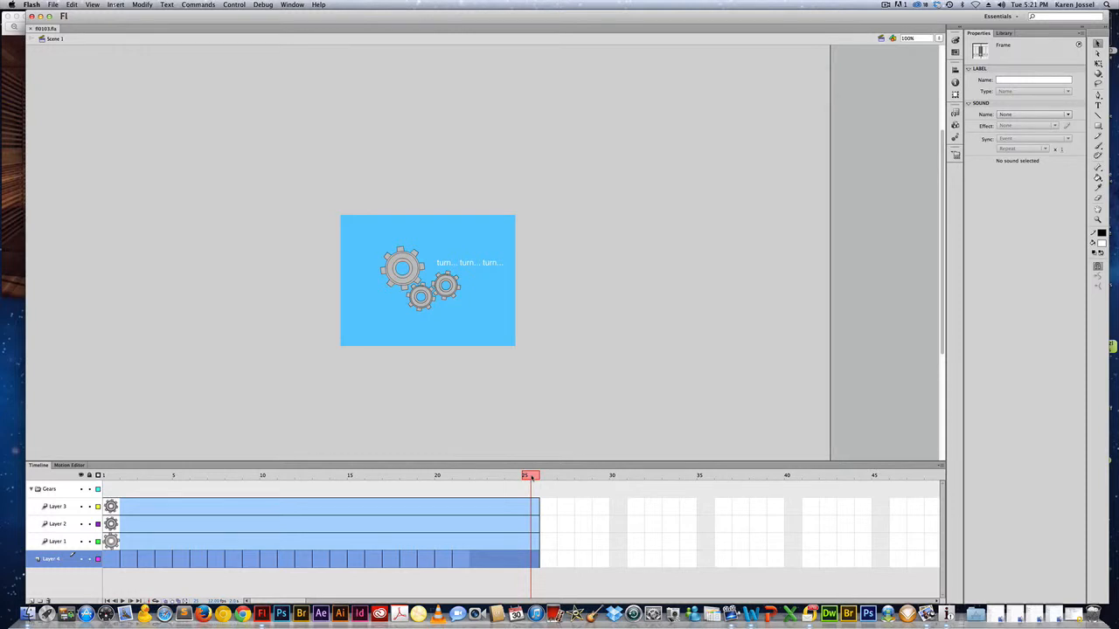
Play the gears animation in the timeline and scrub the playhead back to frame 19
key("Return")
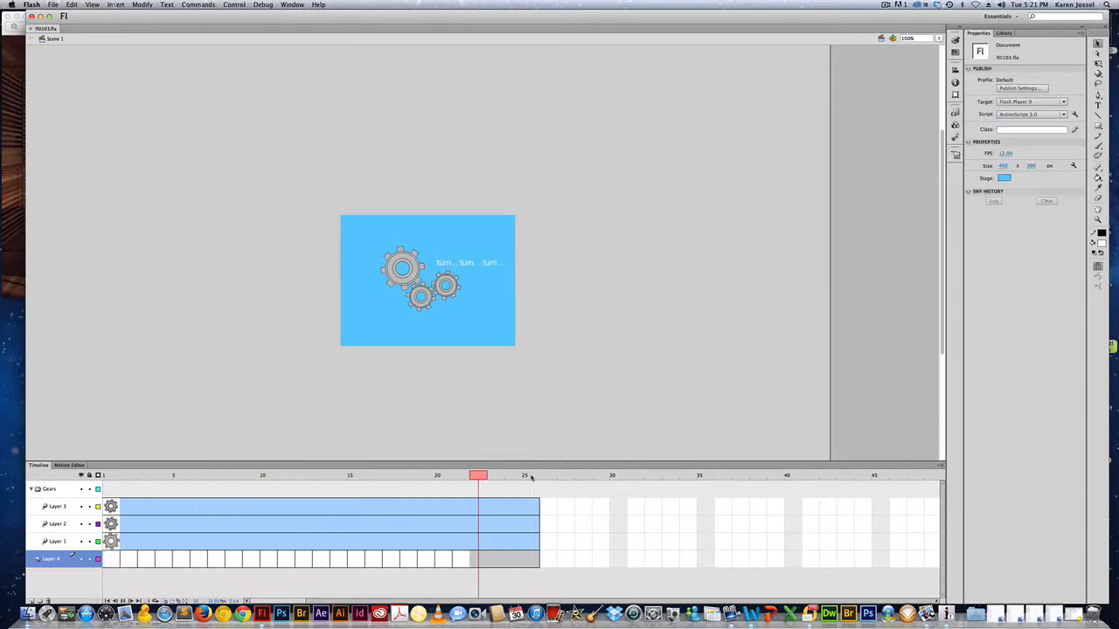
key("Return")
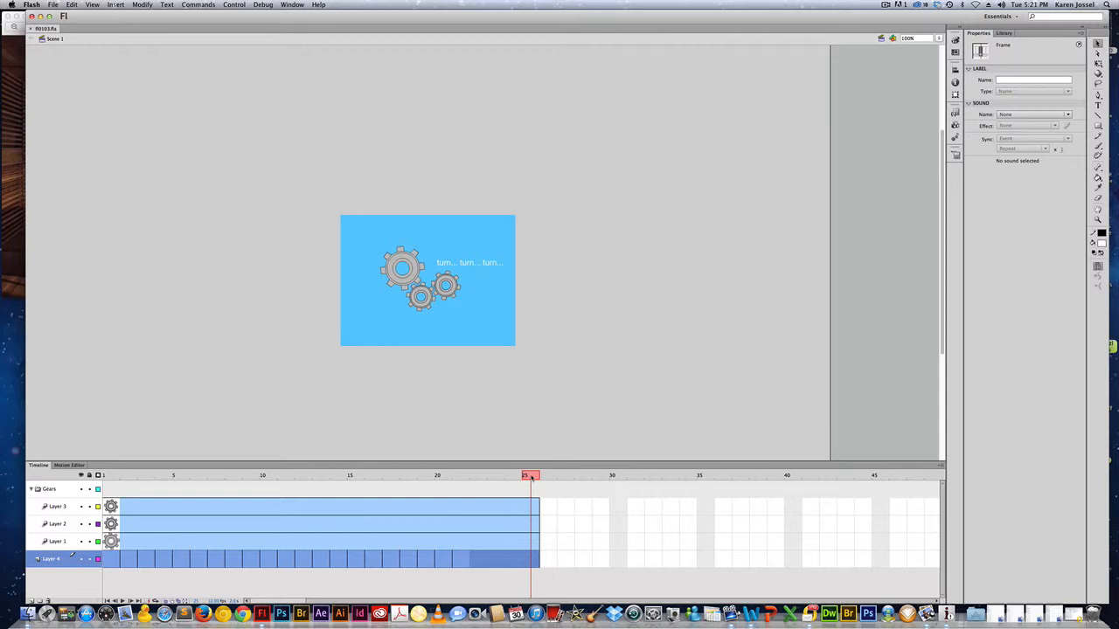
left_click_drag(531, 477, 429, 494)
Set the timeline frame view to Normal and scrub the playhead back to frame 1, and forward to about frame 21
left_click(940, 465)
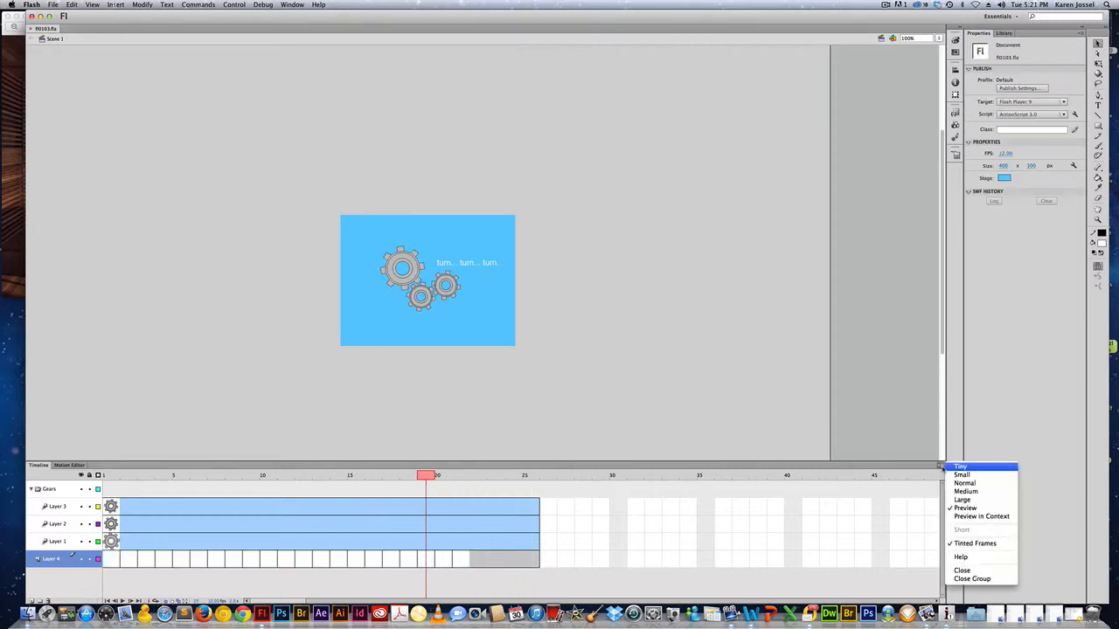
left_click(961, 483)
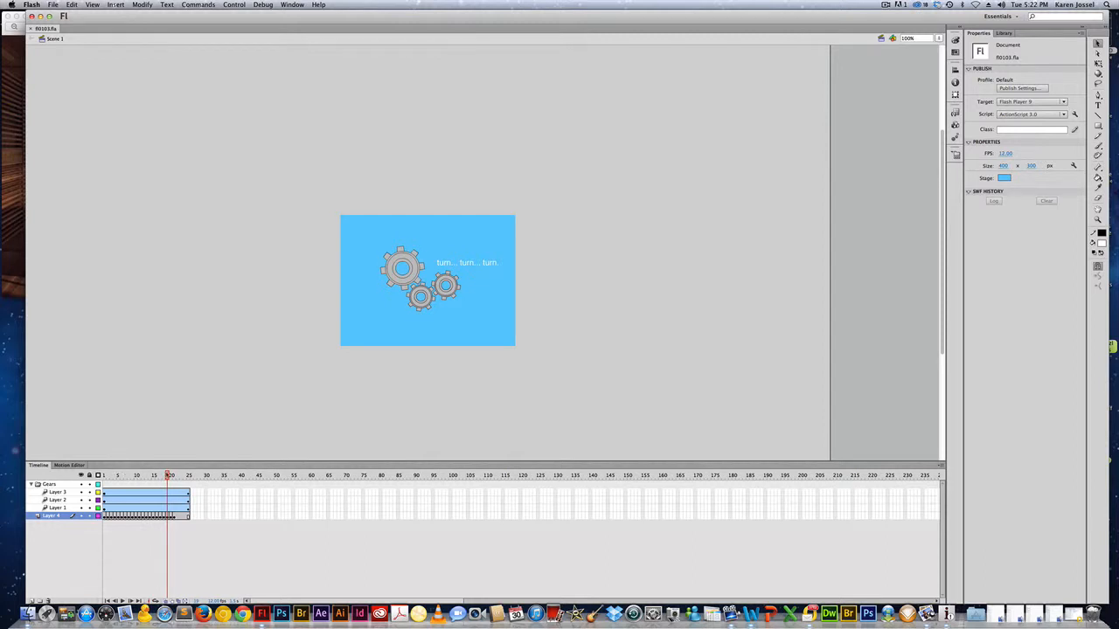
left_click_drag(166, 477, 104, 476)
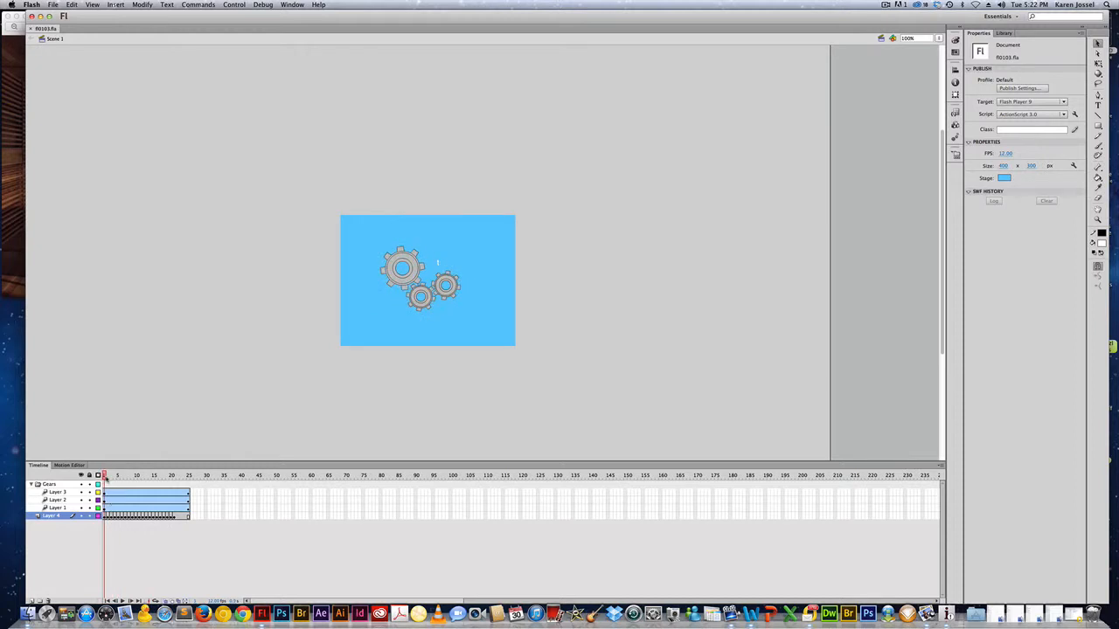
left_click_drag(104, 477, 173, 491)
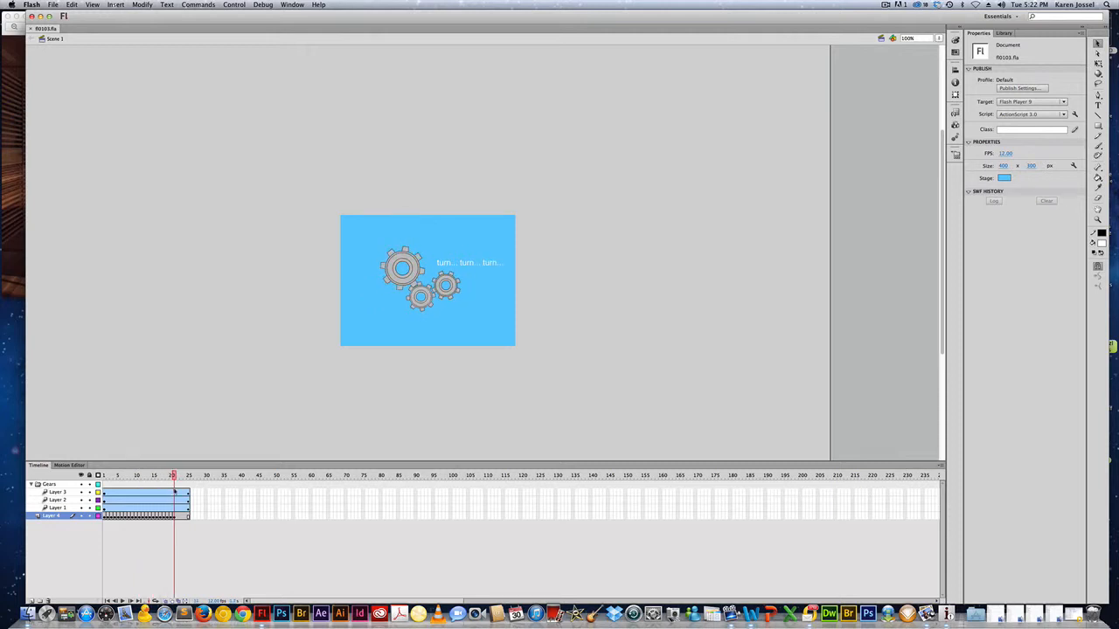
Play the gears animation, select frame 10 of Layer 4, and play from there to the last frame
key("Return")
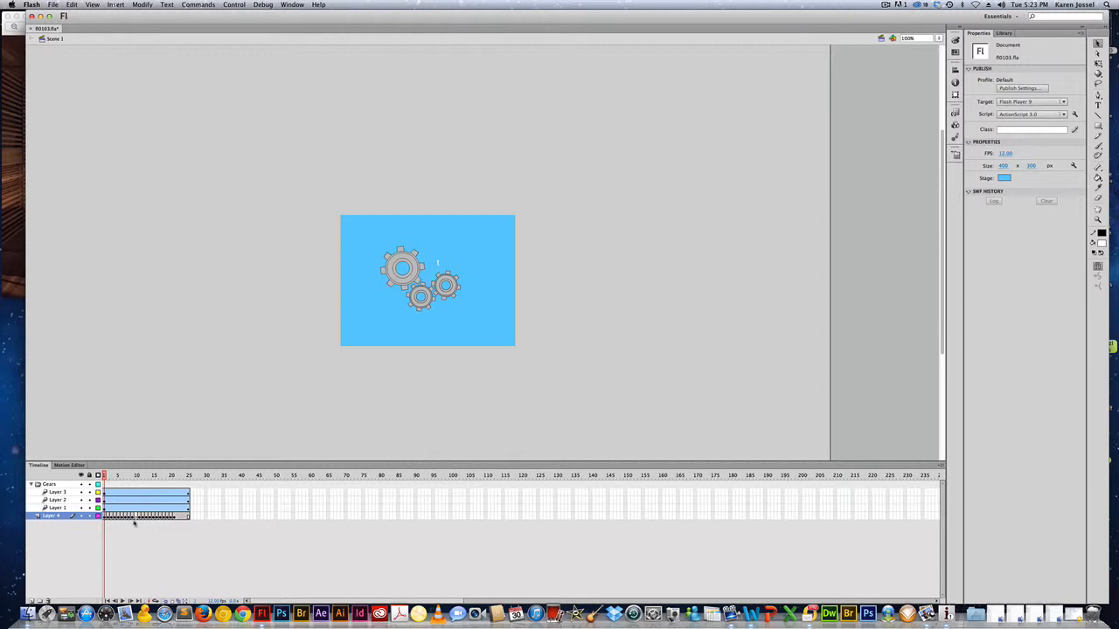
key("Return")
left_click(134, 519)
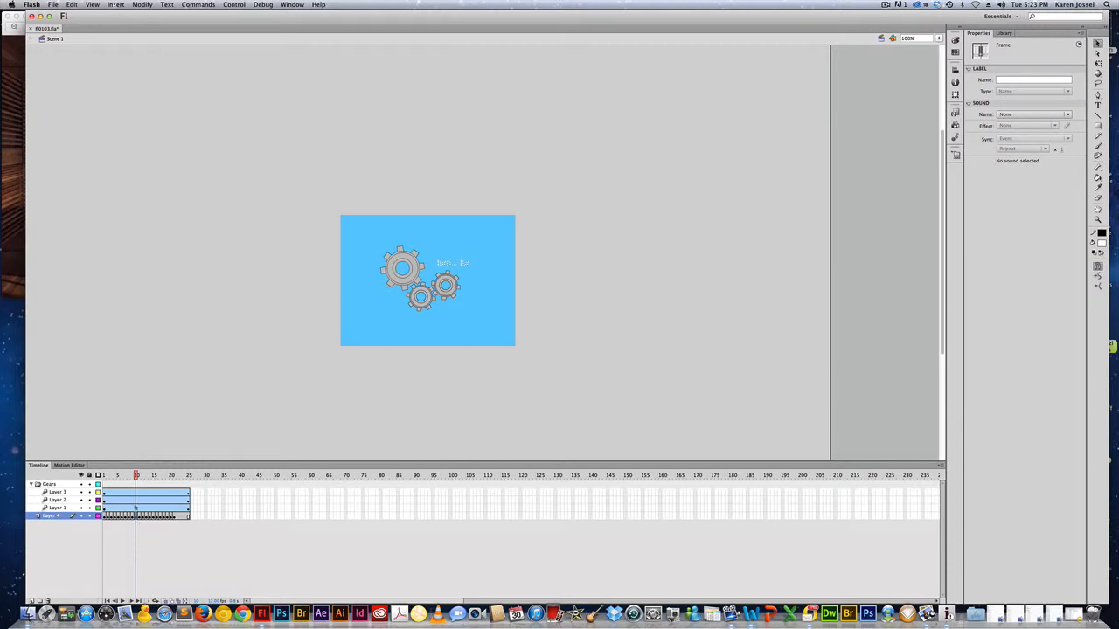
key("Return")
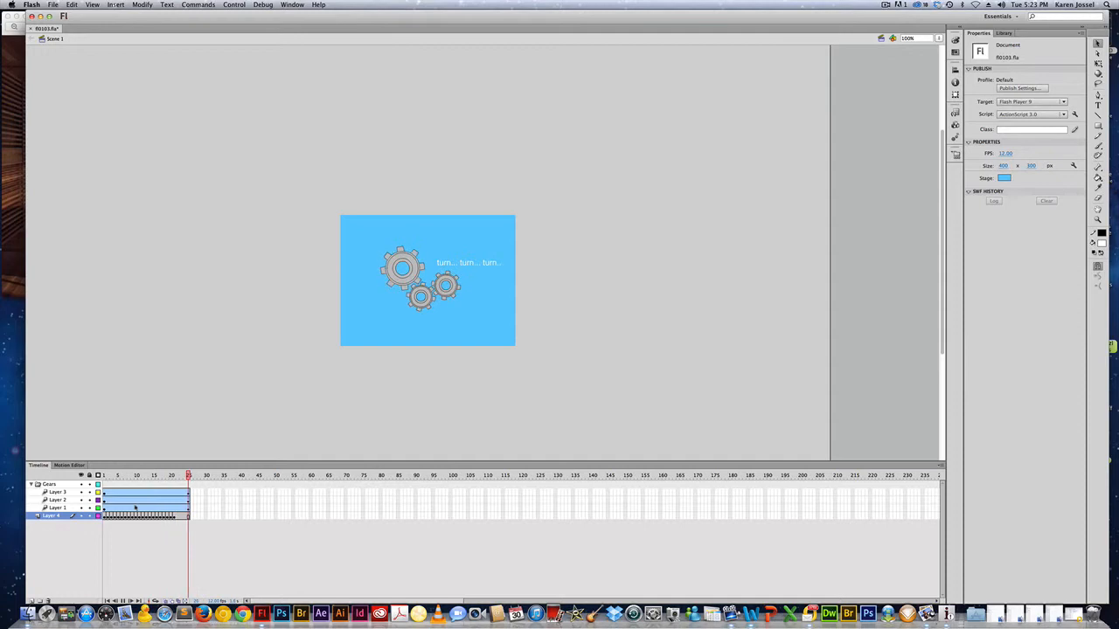
key("Return")
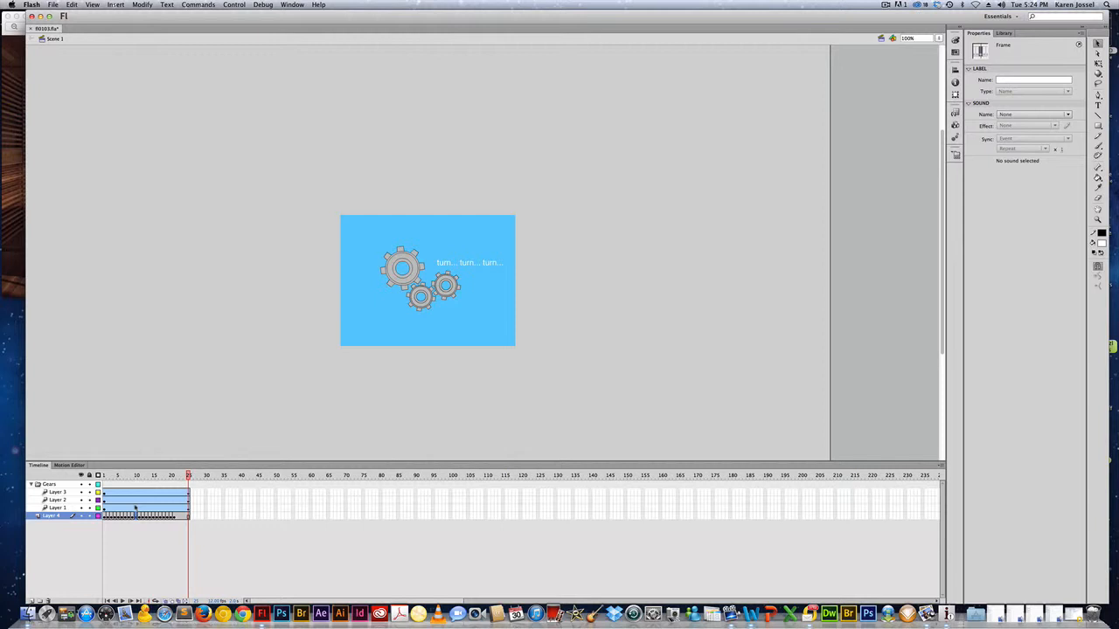
Close fl0103.fla without saving its changes and open fl0102.fla from the fl01lessons folder
key("super+w")
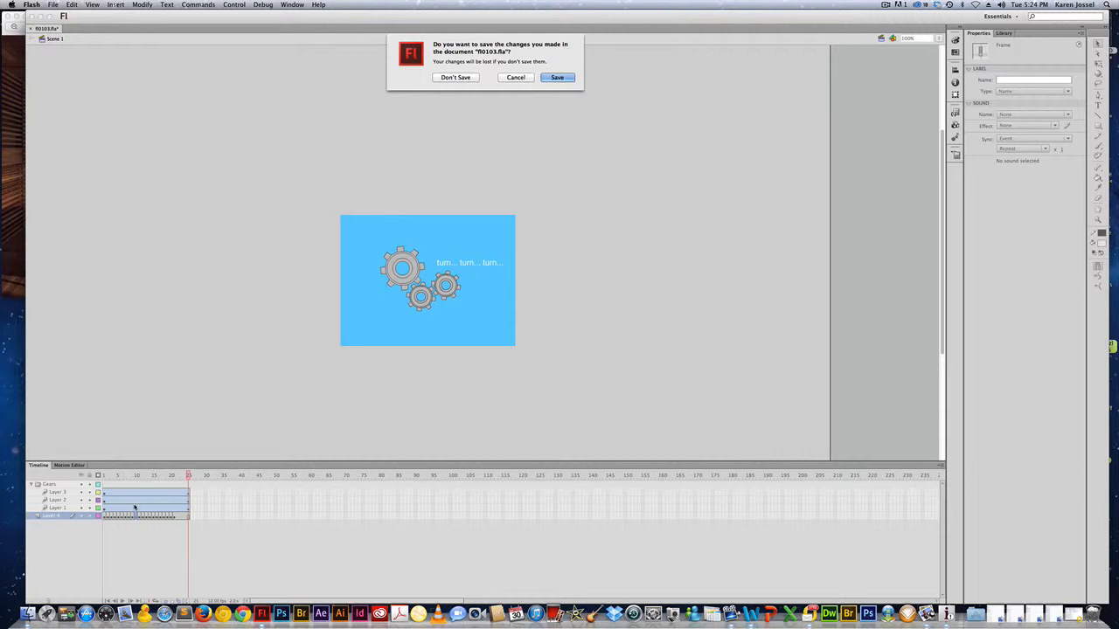
left_click(455, 78)
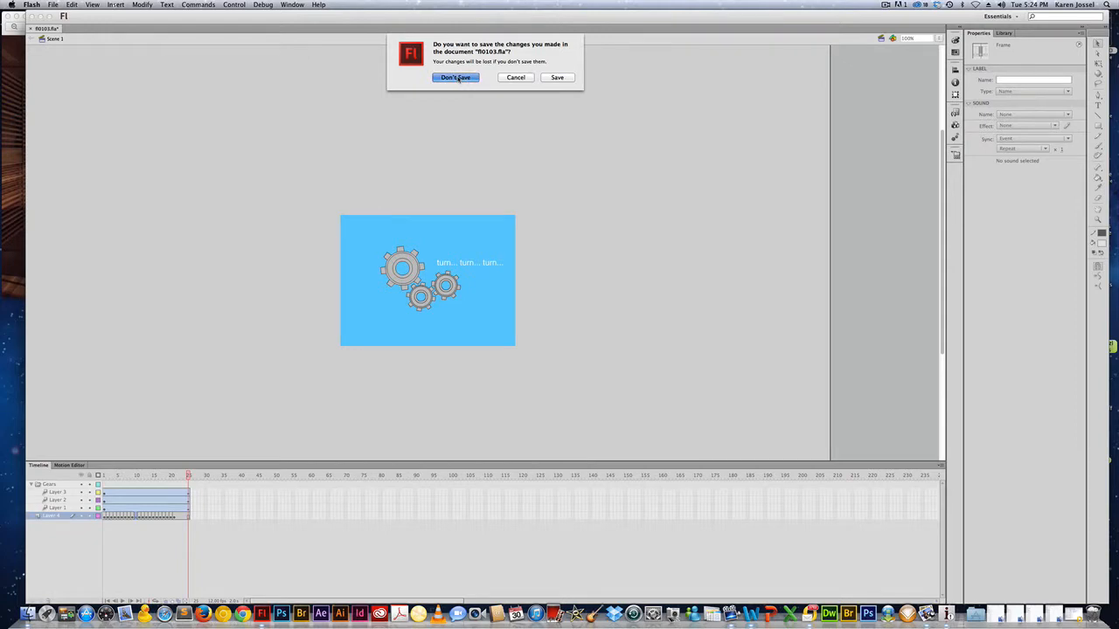
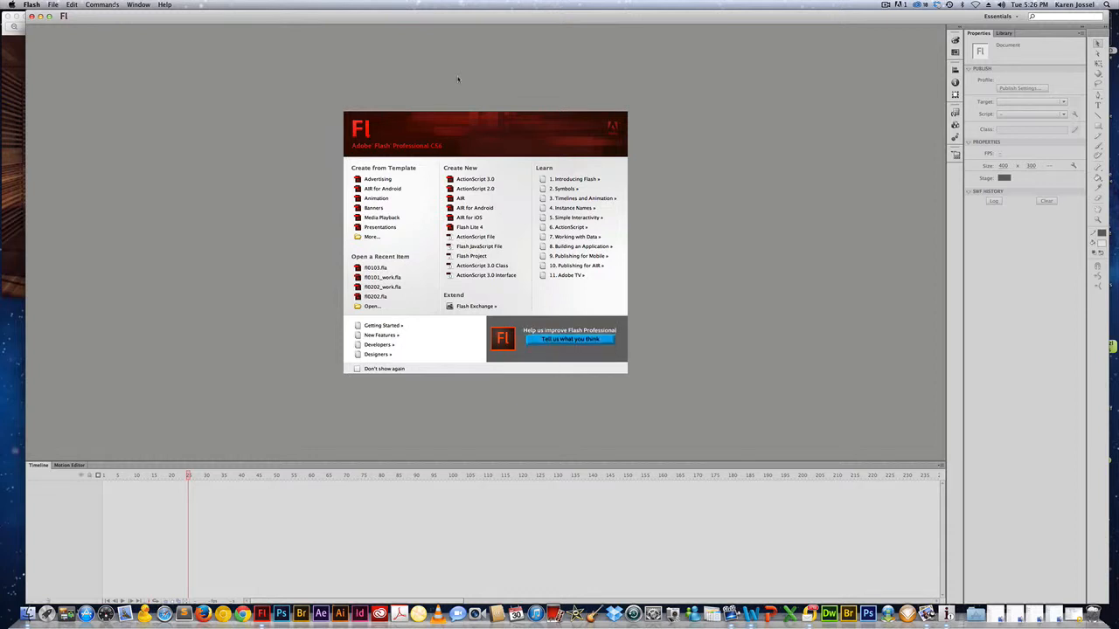
left_click(53, 4)
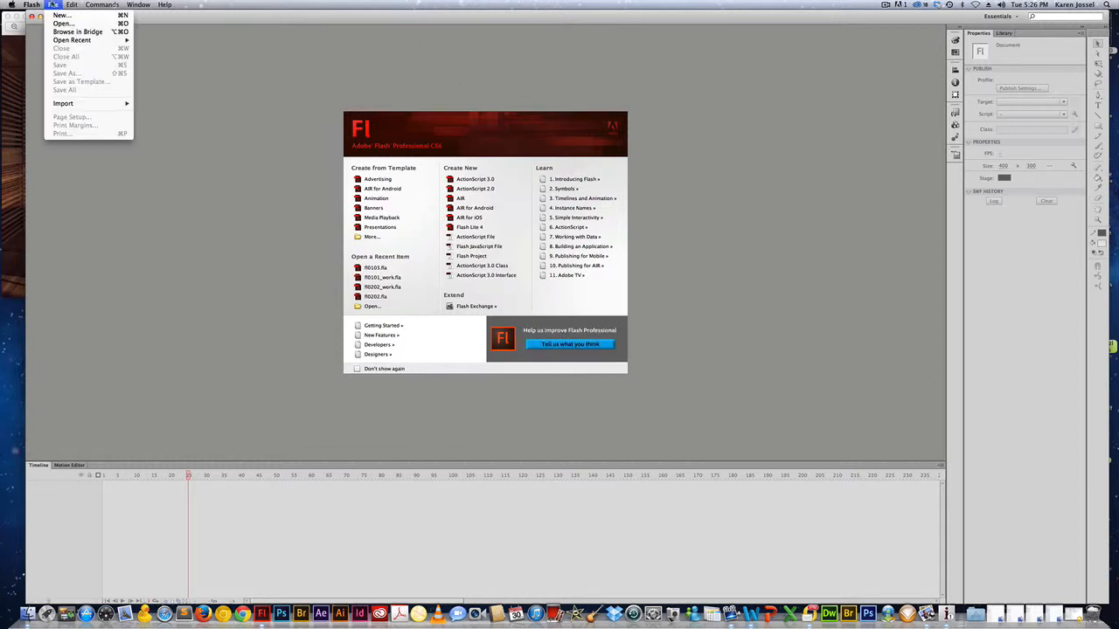
left_click(63, 24)
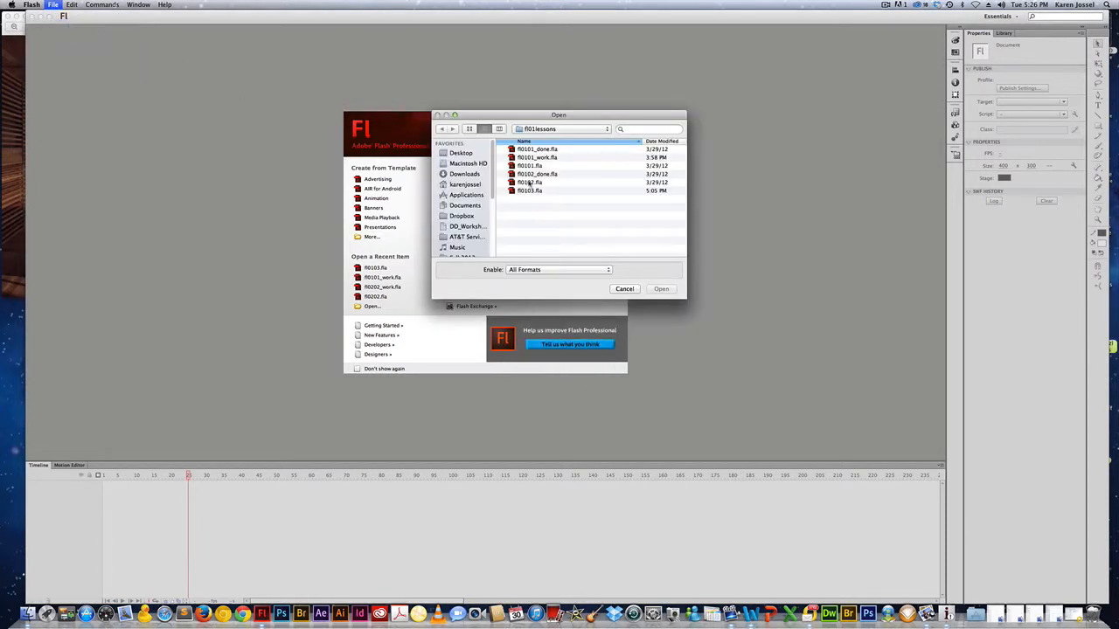
left_click(528, 183)
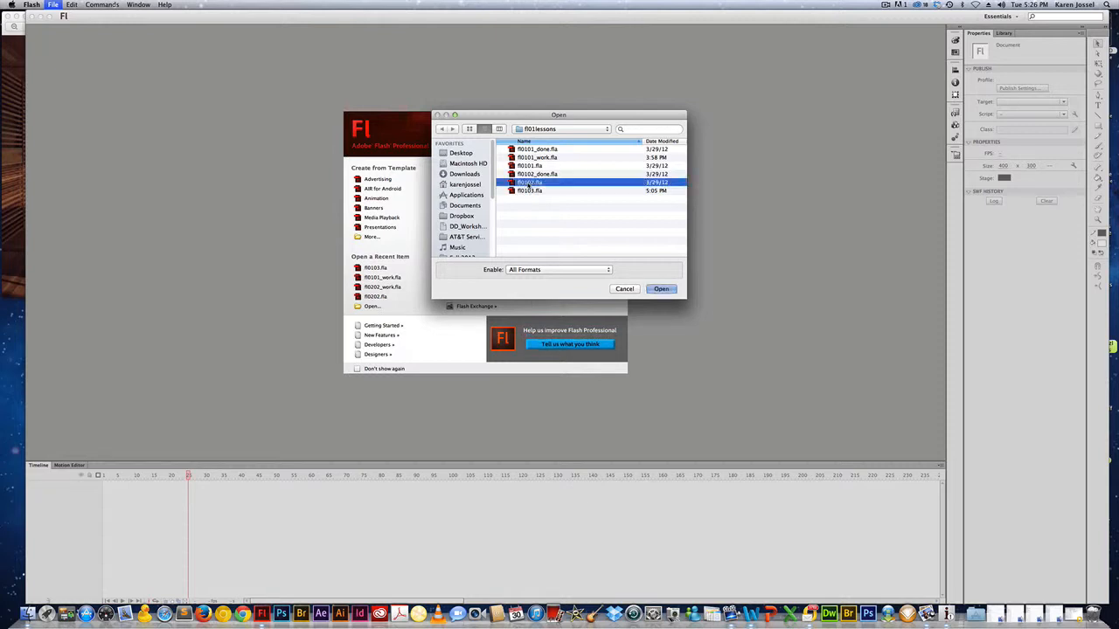
left_click(661, 289)
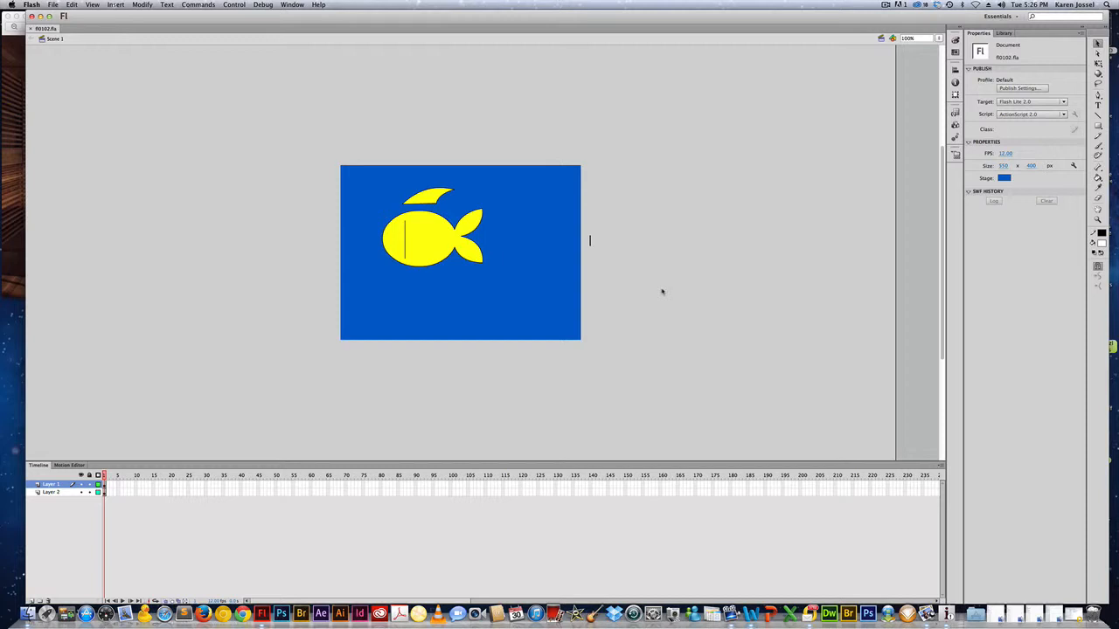
Save a copy of the document as fl0102_work.fla in the fl01lessons folder
left_click(53, 5)
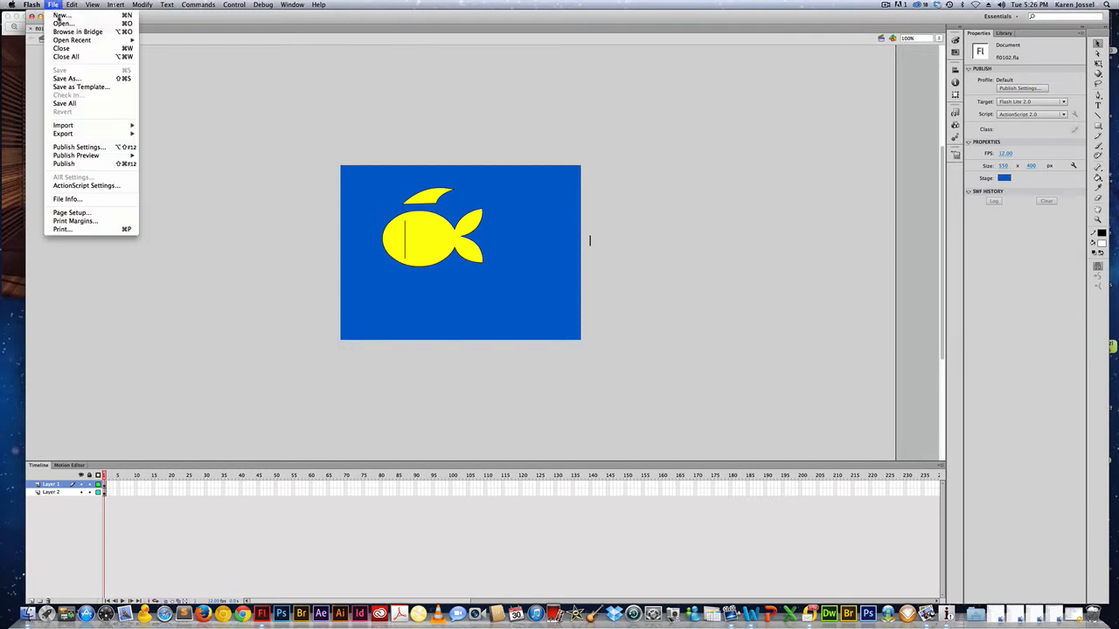
left_click(82, 78)
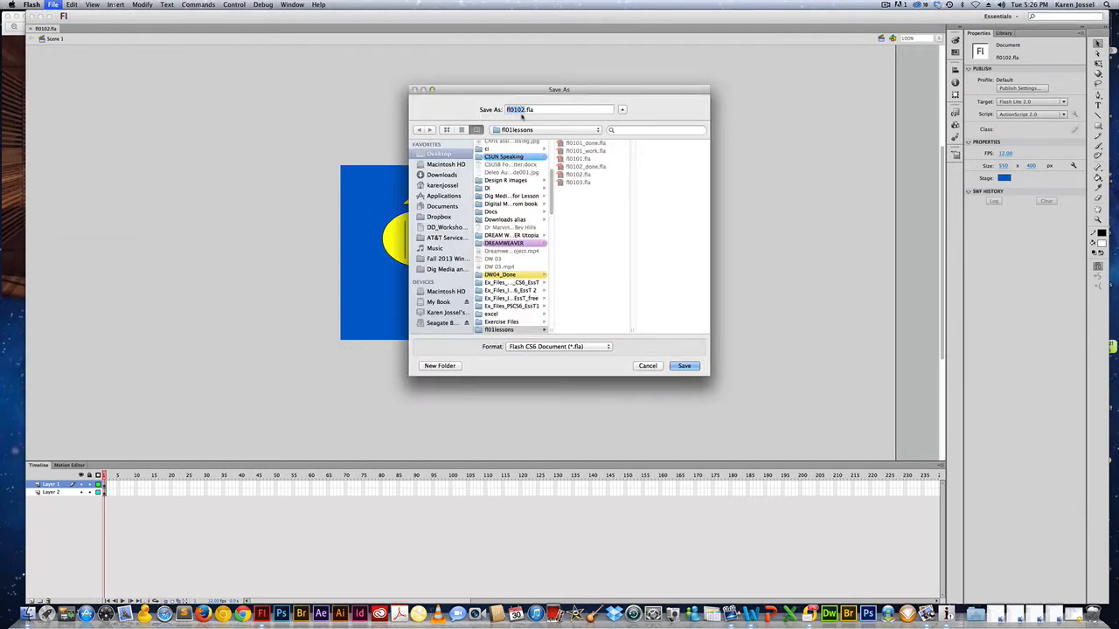
left_click(524, 110)
left_click(529, 109)
type("_work")
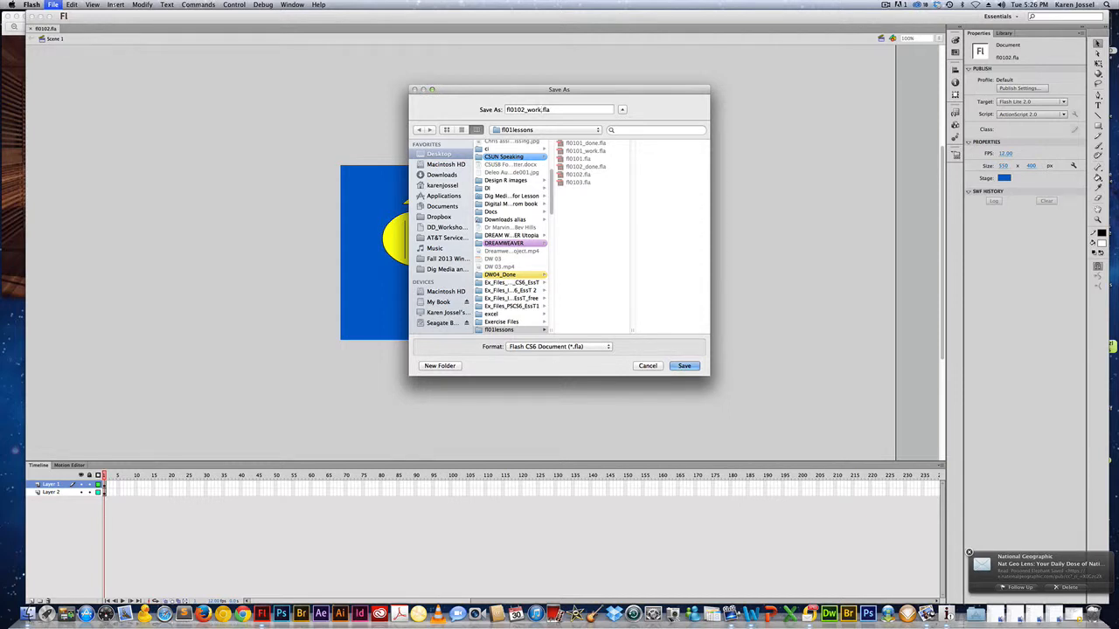
key("Return")
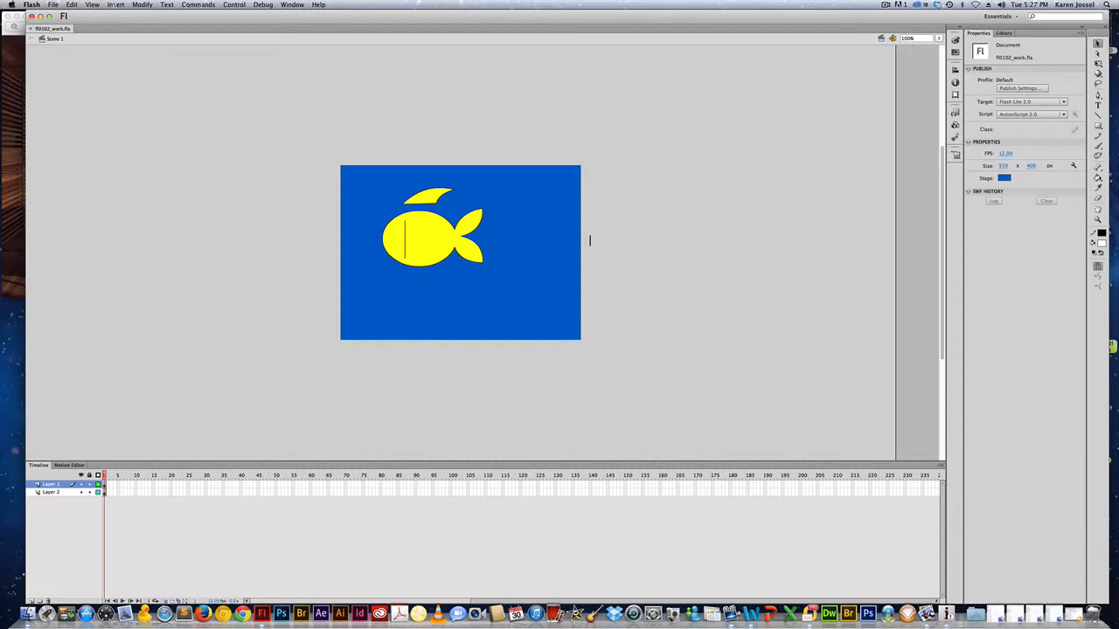
Move the loose yellow fin down onto the fish's back, to a Y position of about 88 px
key("super+space")
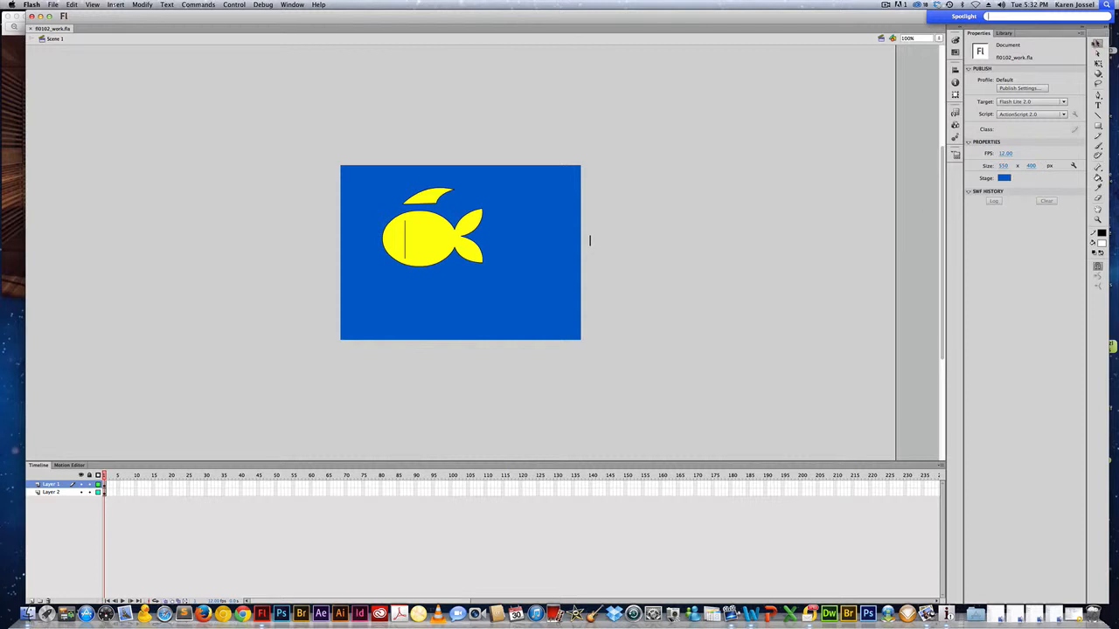
left_click(1097, 44)
left_click(430, 196)
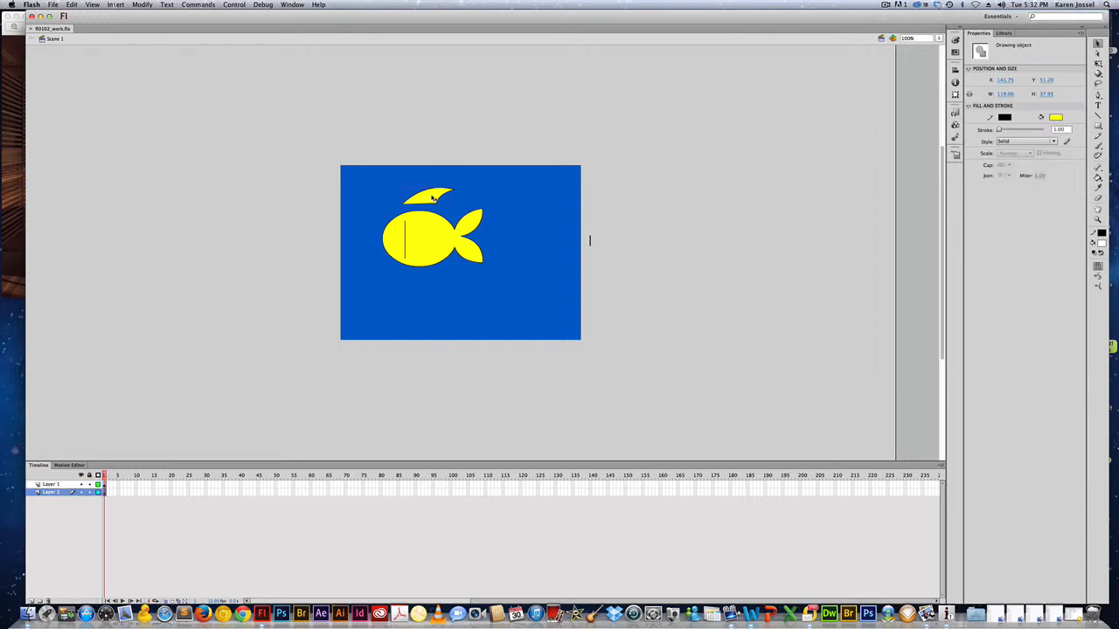
left_click_drag(432, 198, 432, 211)
left_click_drag(432, 212, 435, 211)
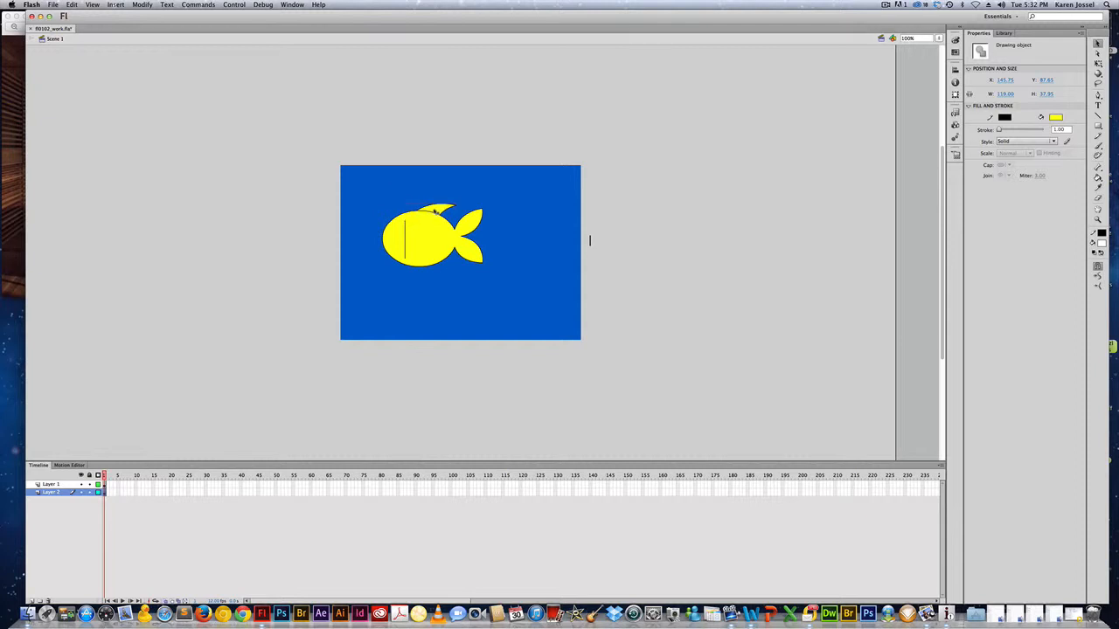
left_click(698, 245)
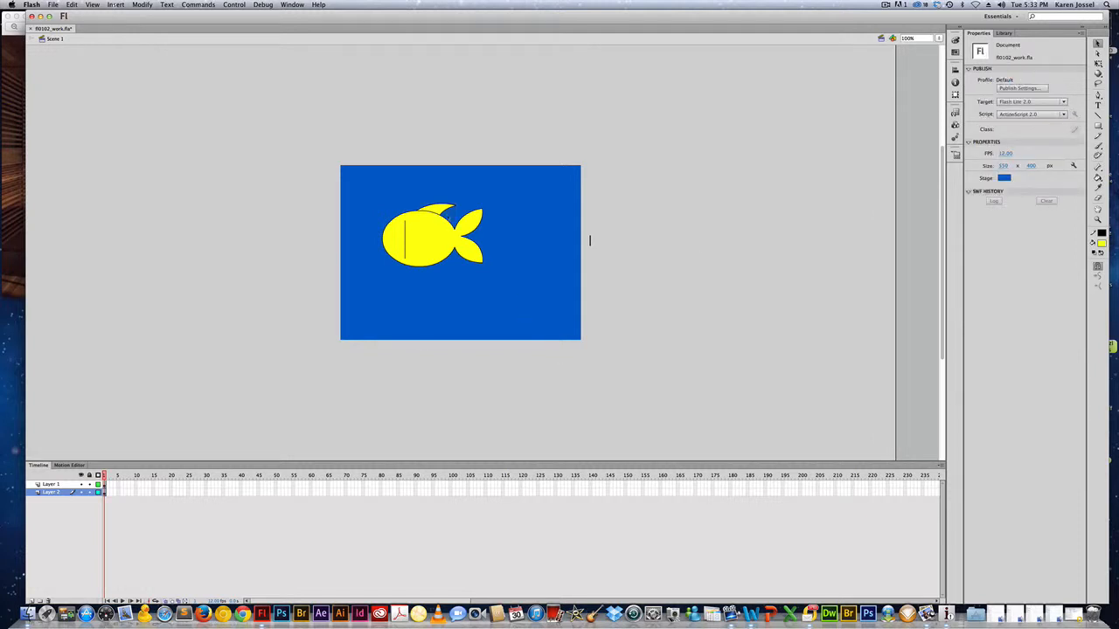
Duplicate the back fin and place the copy below the fish's body, at a Y position of about 254 px
left_click(441, 208)
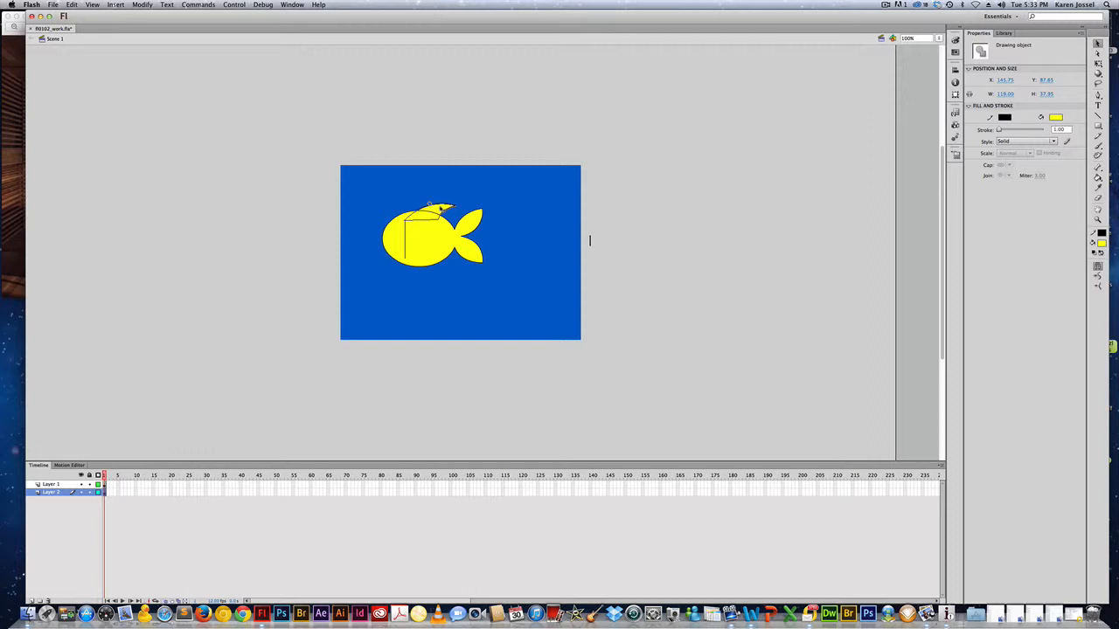
left_click_drag(443, 208, 444, 286)
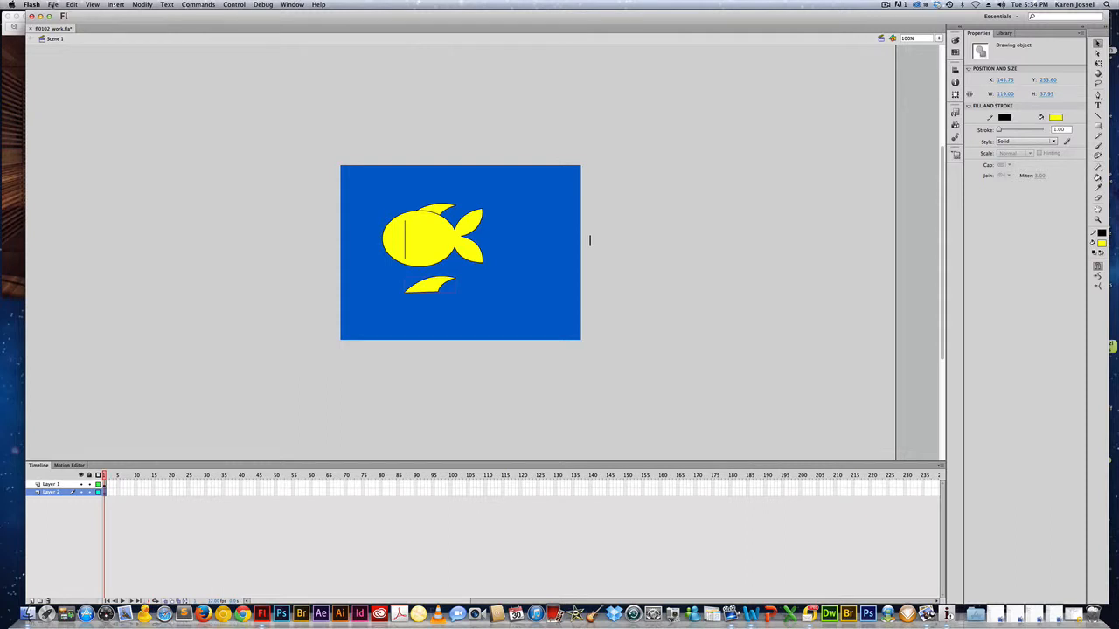
left_click(72, 6)
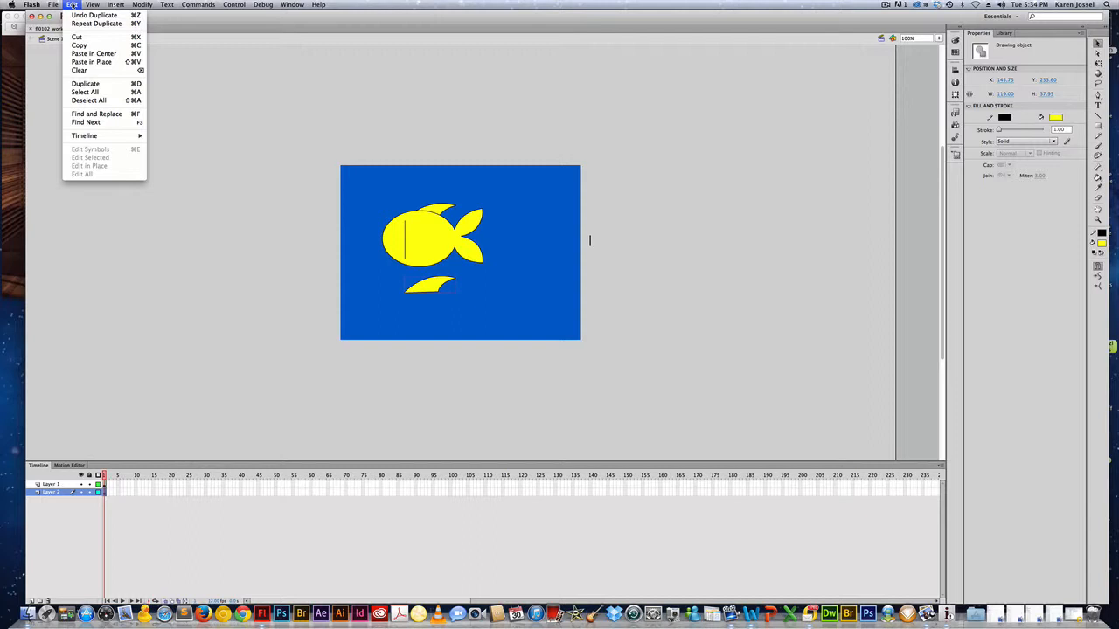
left_click(71, 5)
Flip the copied fin vertically and save the document with auto-recovery enabled
left_click(134, 5)
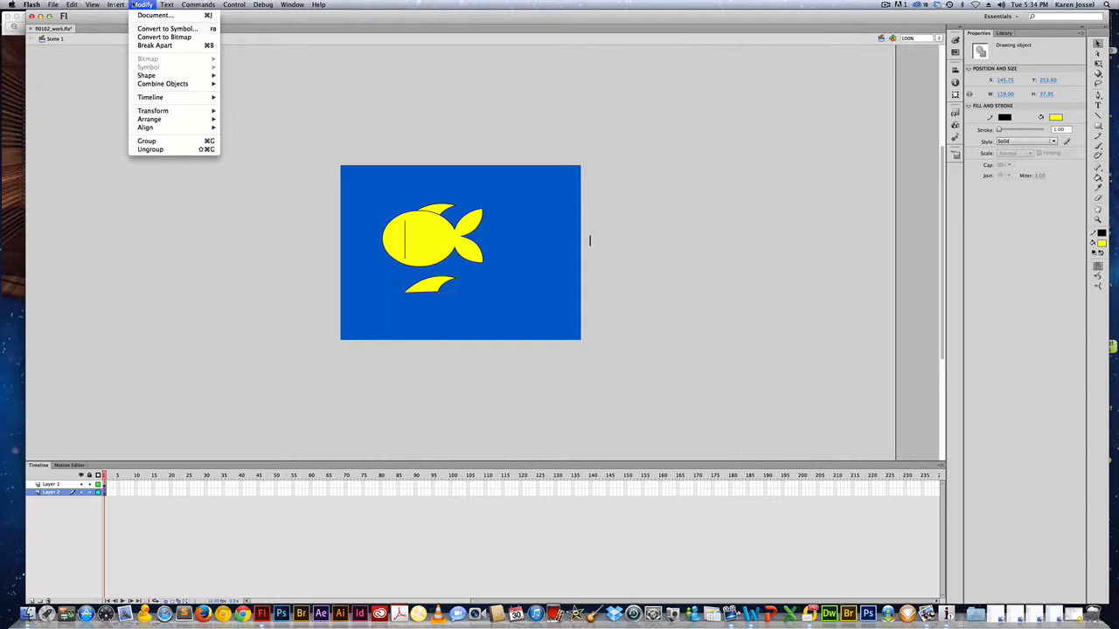
left_click(169, 112)
left_click(144, 5)
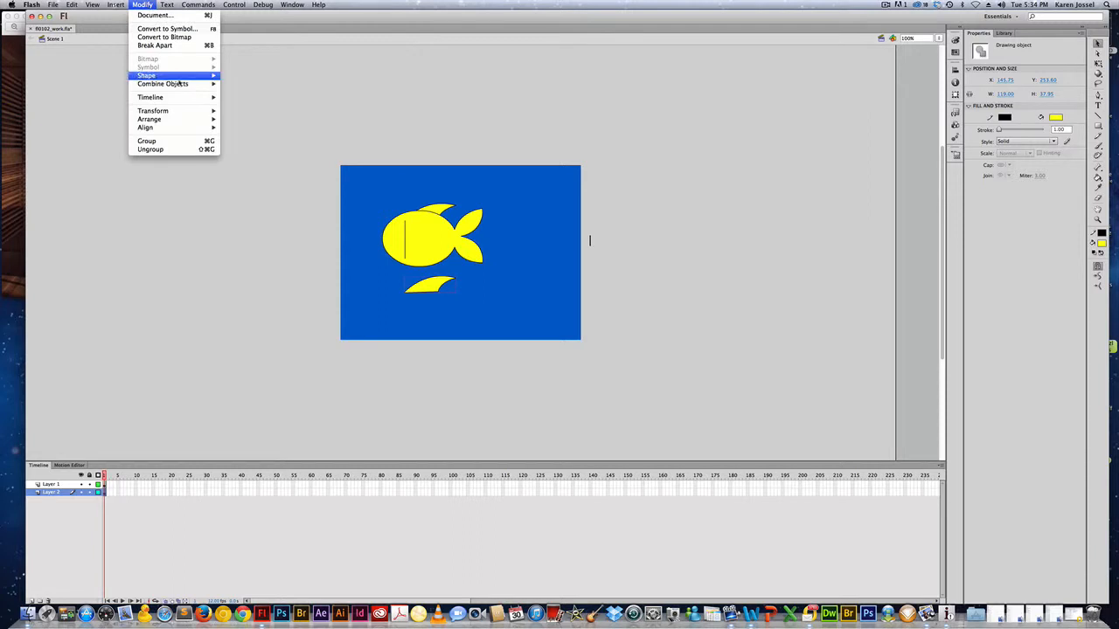
mouse_move(191, 112)
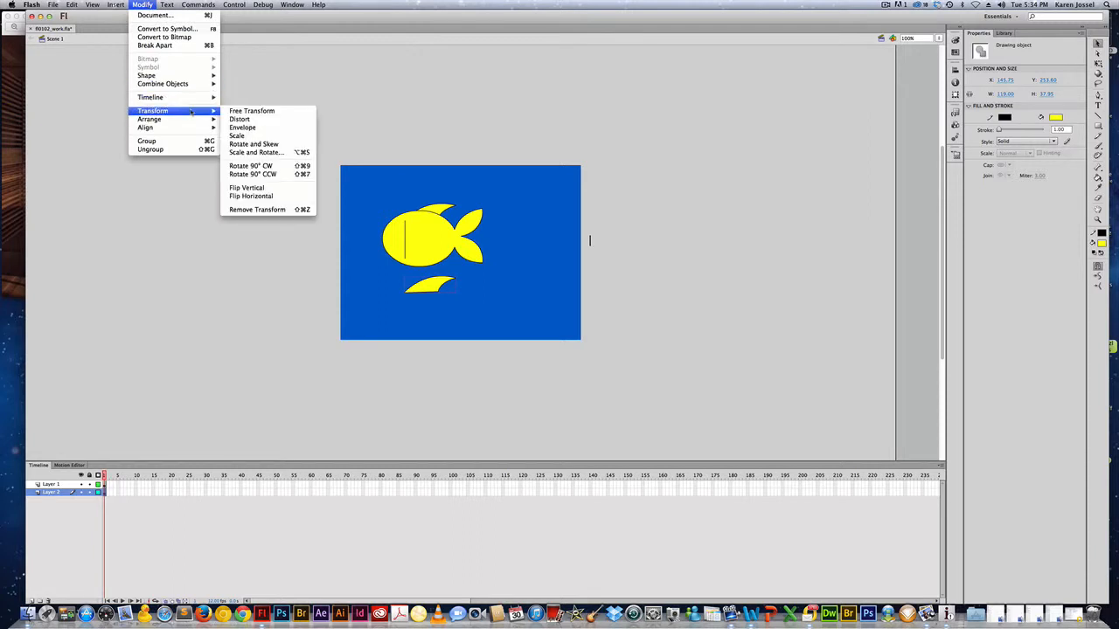
left_click(251, 190)
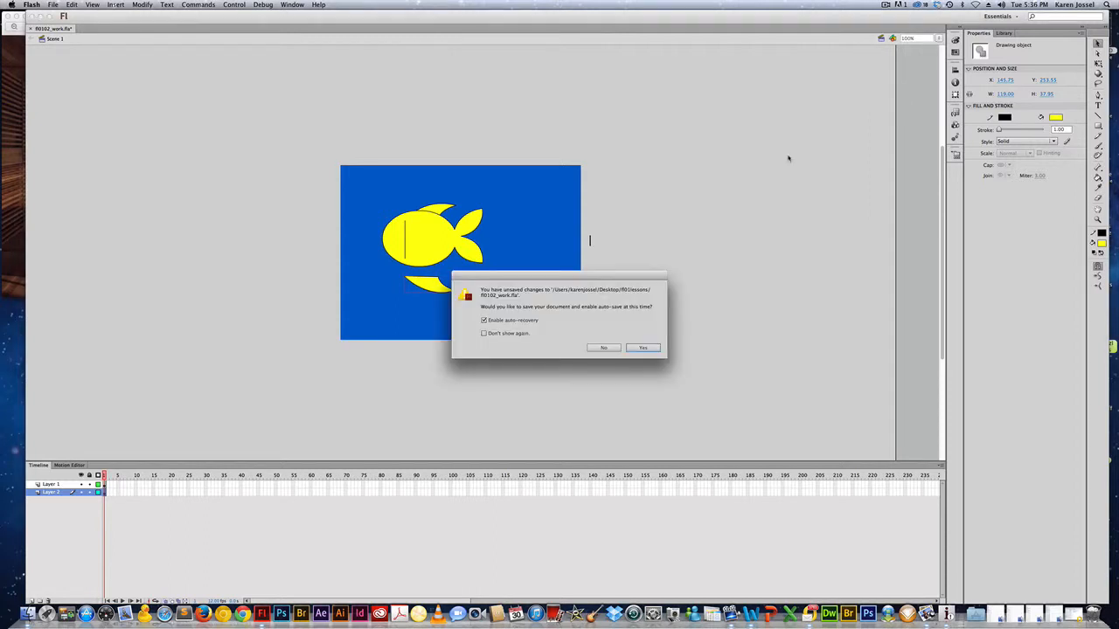
left_click(643, 347)
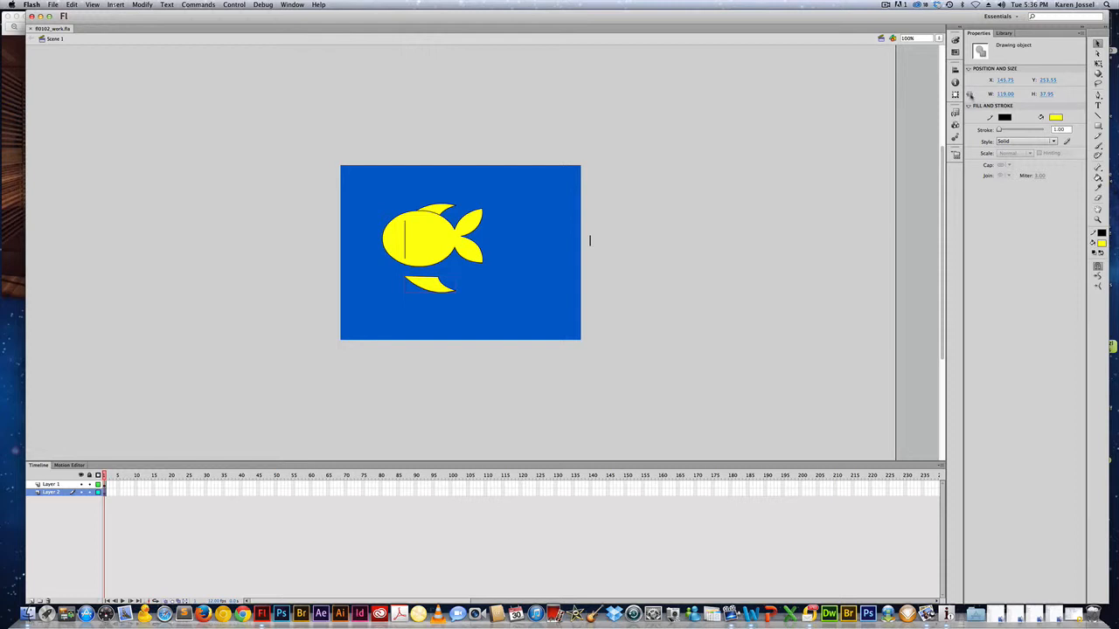
left_click(969, 95)
left_click(1005, 93)
type("10")
type("6.")
type("0")
key("Return")
Move the flipped fin up against the fish's belly, to a Y position of about 209 px
left_click_drag(420, 282, 428, 272)
left_click_drag(429, 270, 429, 273)
left_click_drag(428, 269, 431, 271)
left_click_drag(418, 290, 433, 266)
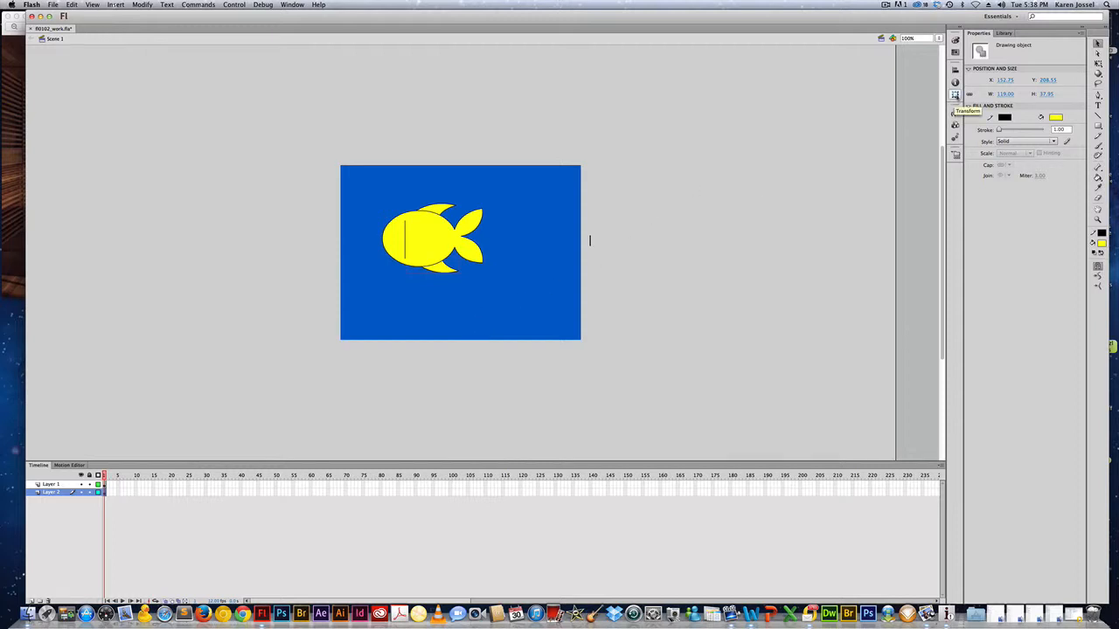
Scale the belly fin proportionally to 60% using the Transform settings
left_click(293, 5)
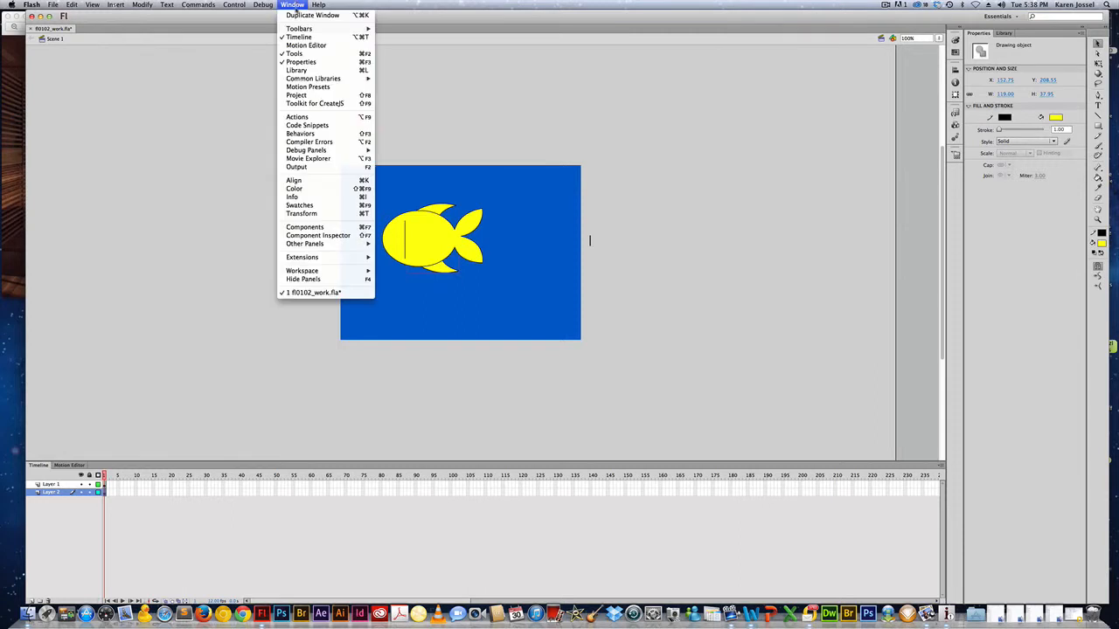
left_click(325, 215)
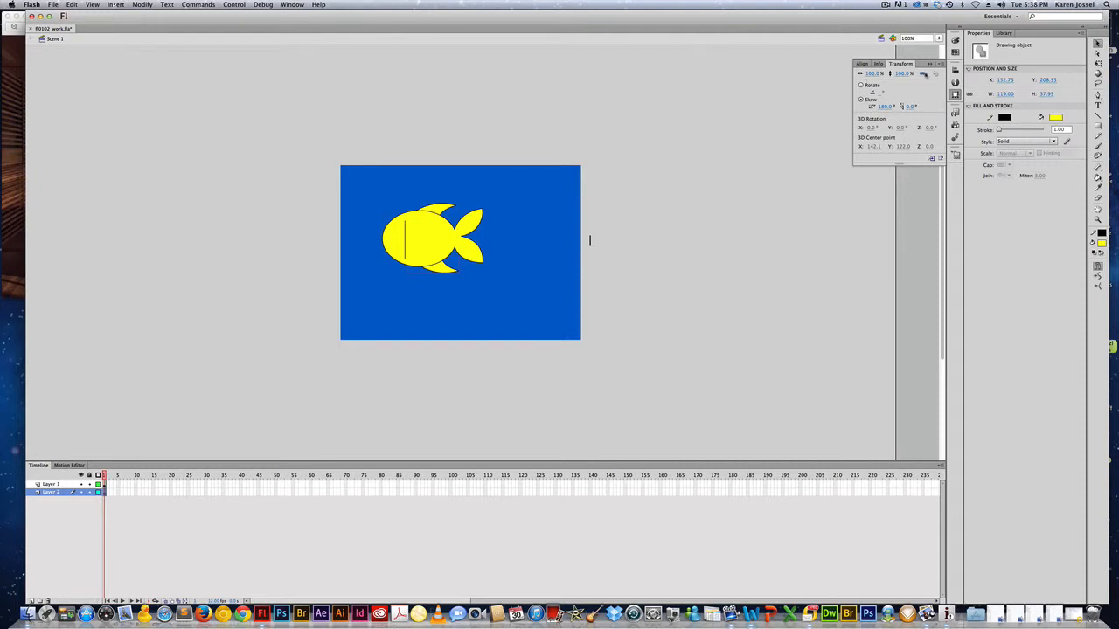
left_click(903, 73)
type("100")
type("60")
key("Return")
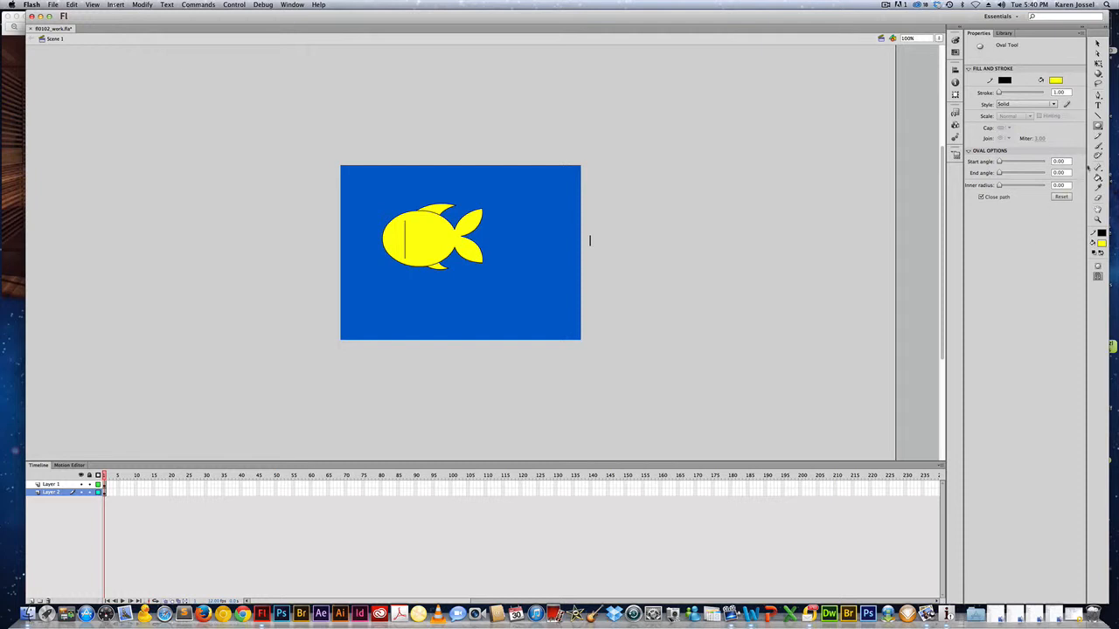
Choose the Oval tool and set its inner radius to 50
left_click(1098, 127)
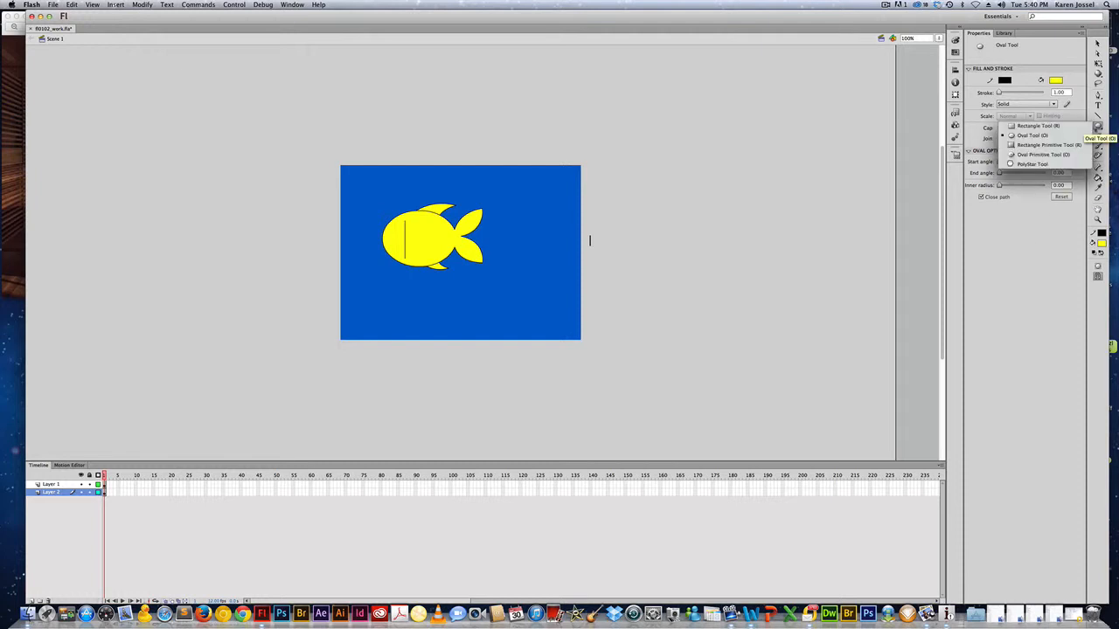
left_click(1033, 136)
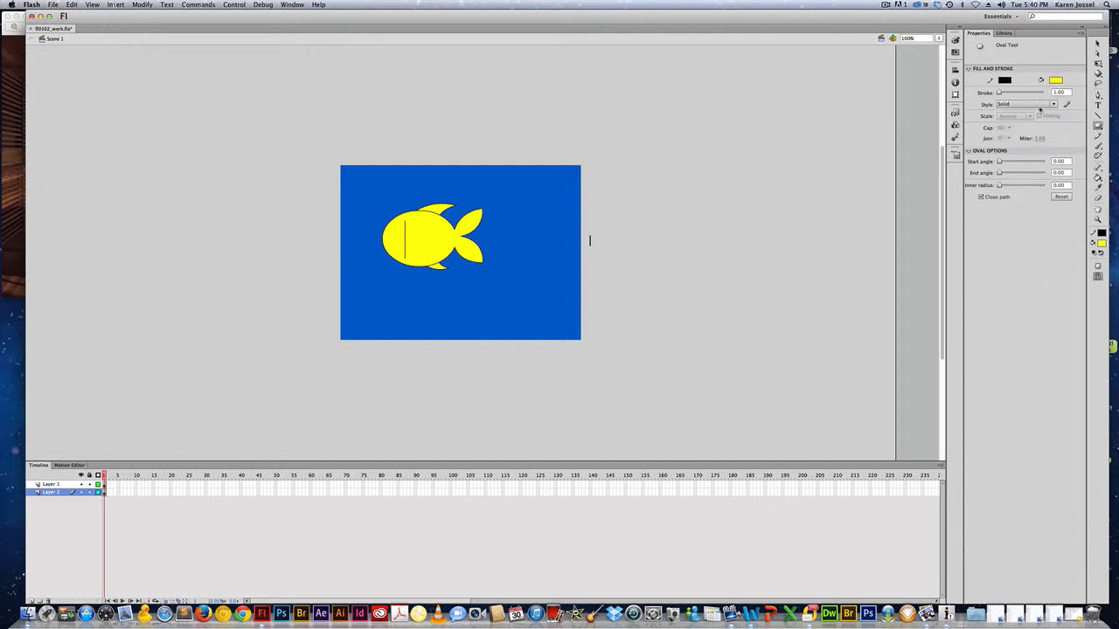
left_click(1068, 186)
type("50")
key("Return")
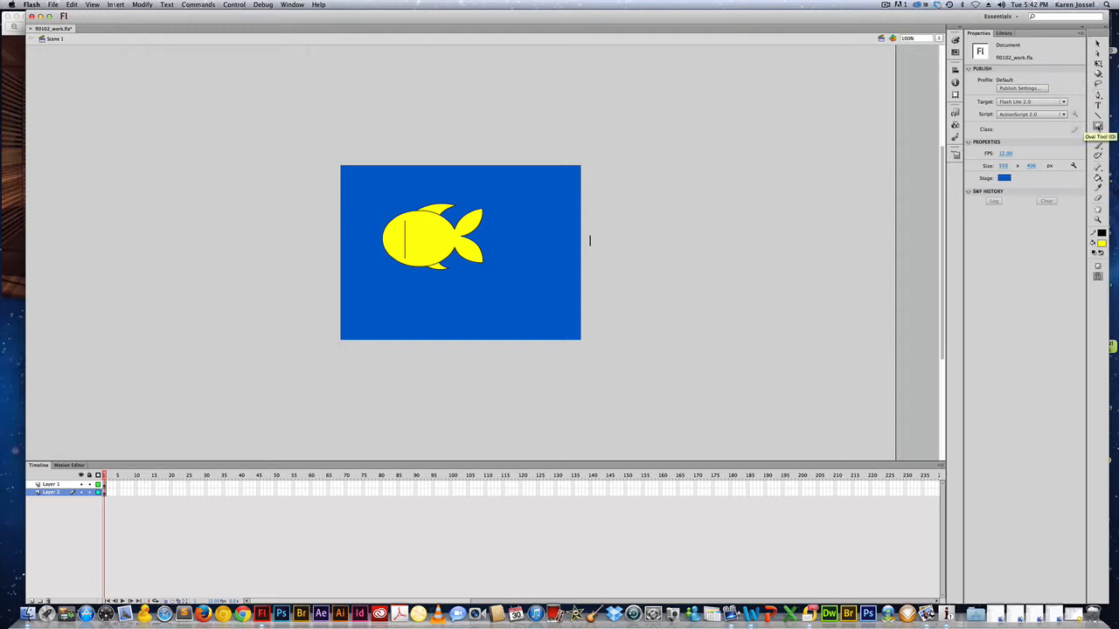
Set the Oval tool's fill color to black
left_click(1098, 128)
left_click(1023, 135)
left_click(1102, 244)
left_click(988, 264)
key("o")
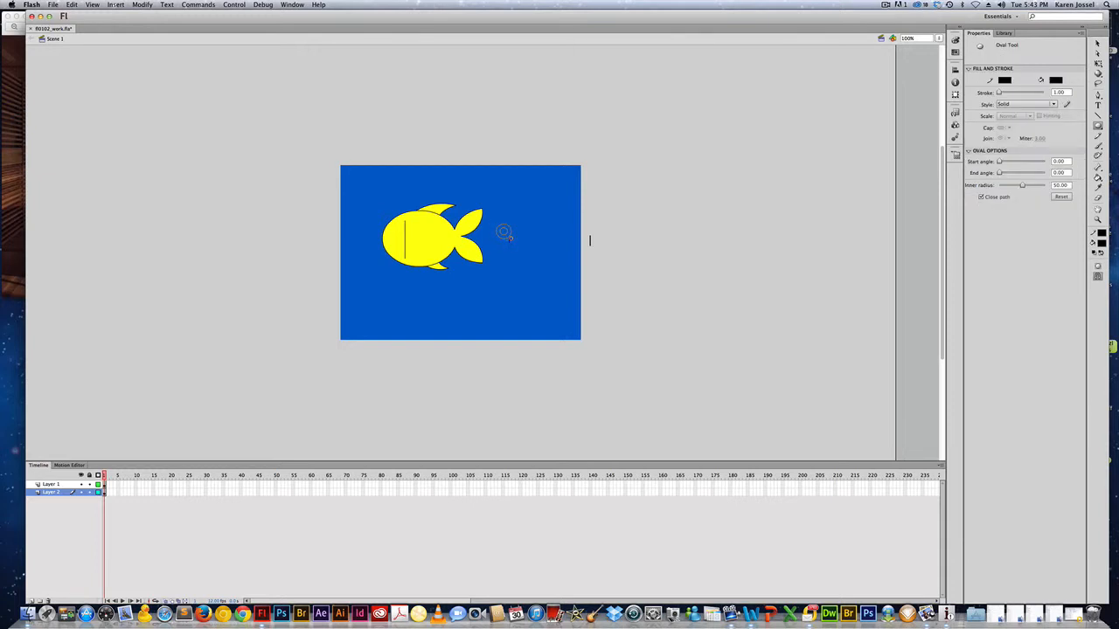
Draw a small black ring on the stage just behind the fish's tail, and delete it
left_click_drag(508, 238, 510, 238)
key("v")
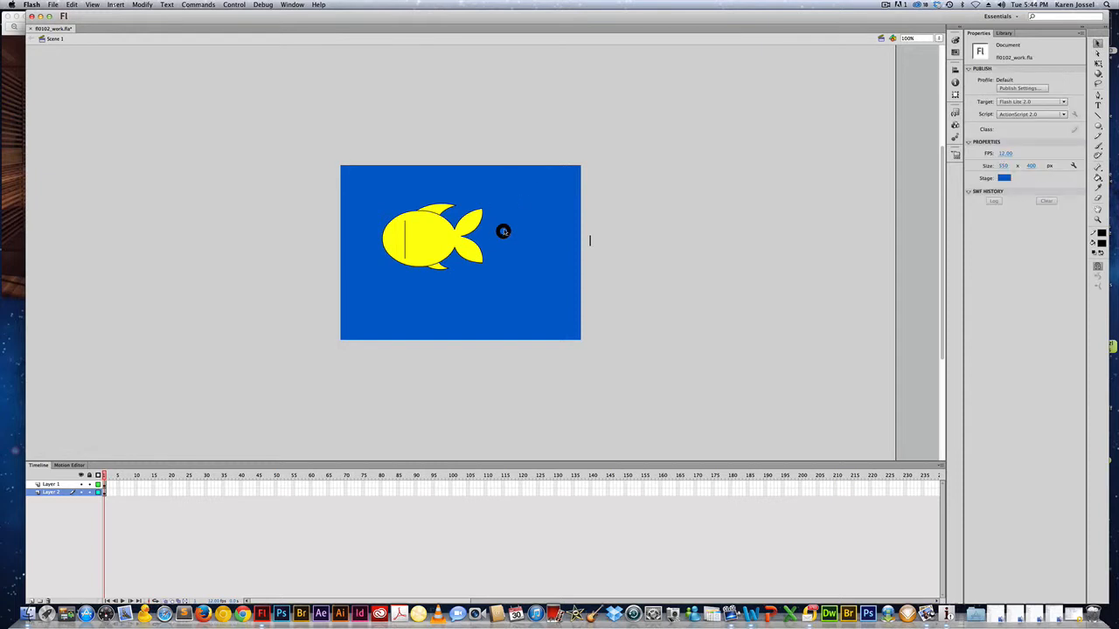
left_click(503, 231)
left_click_drag(521, 218, 493, 249)
key("Delete")
left_click(512, 250)
Configure the Oval tool with a black fill and no stroke
left_click(1098, 126)
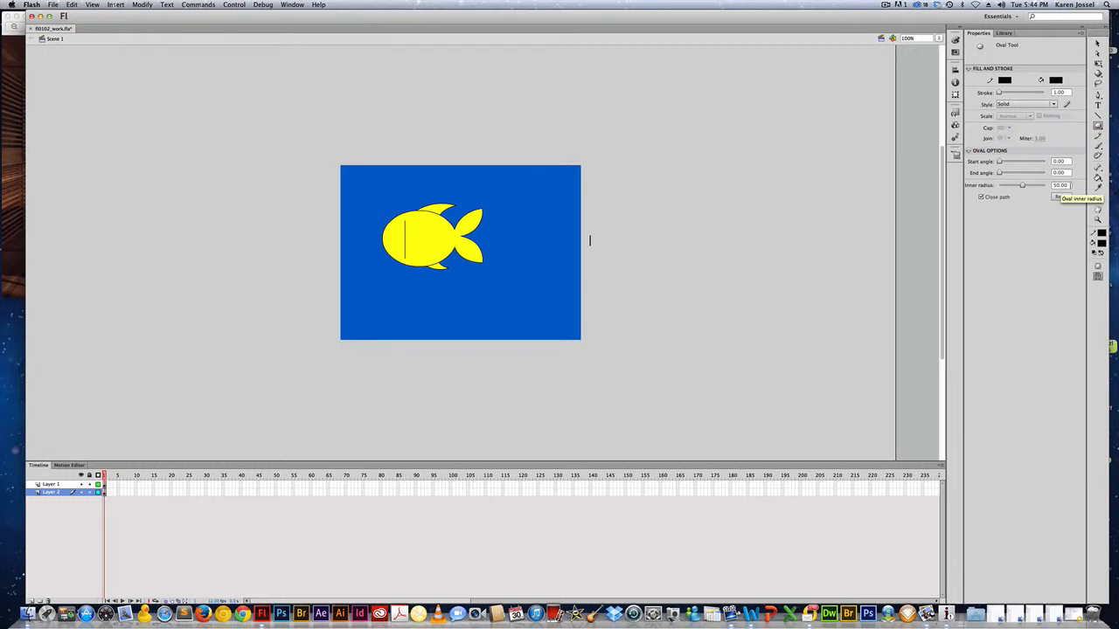
left_click(1098, 145)
left_click(1097, 126)
left_click(1101, 242)
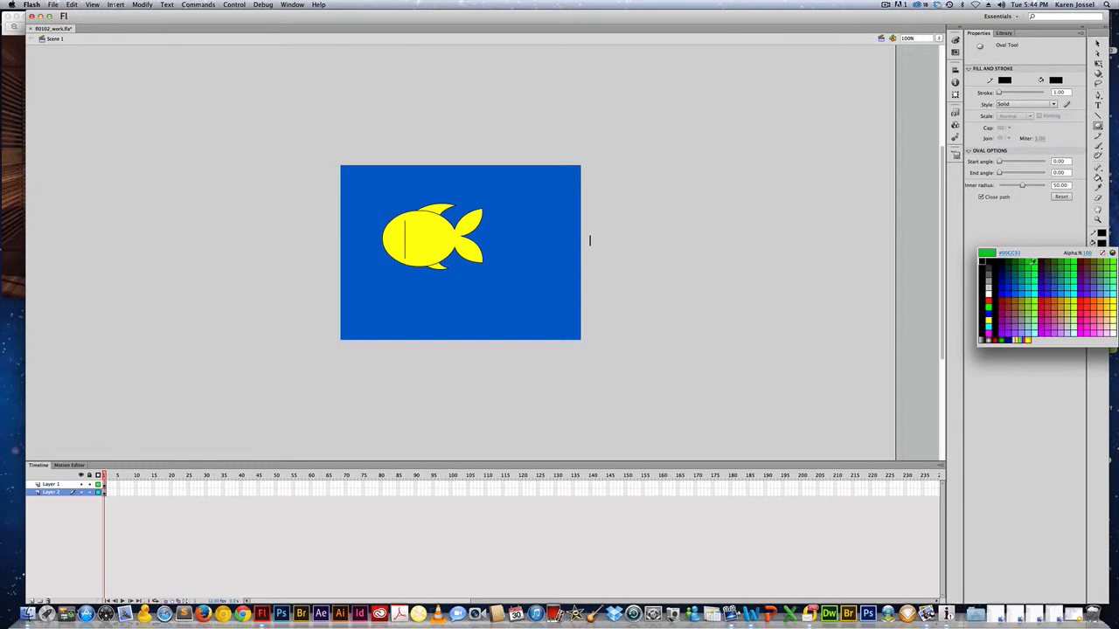
left_click(1031, 268)
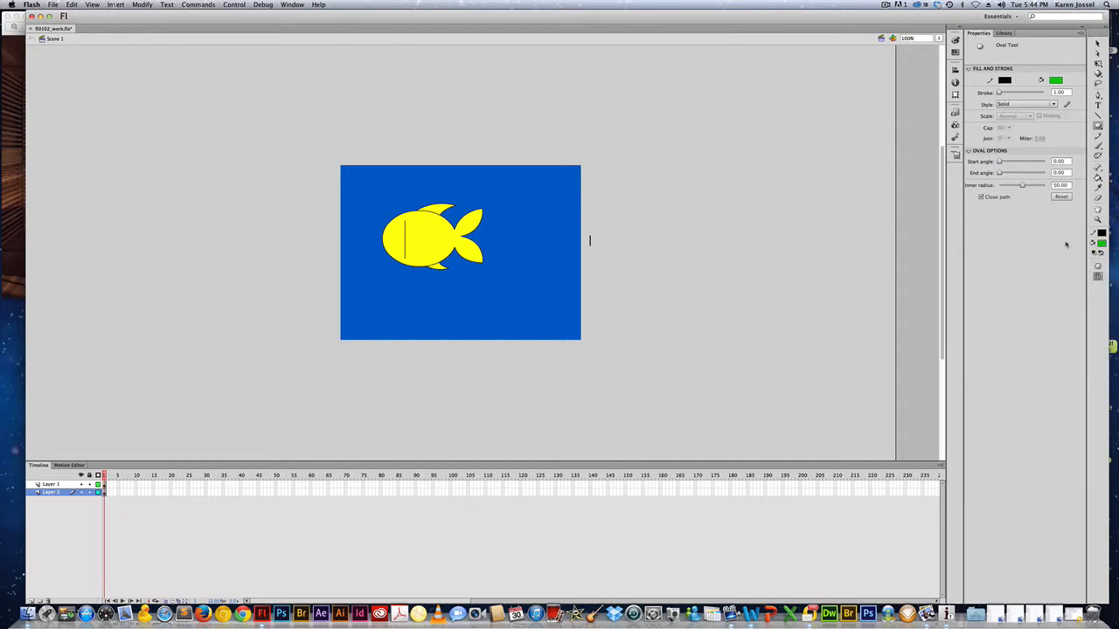
left_click(1101, 242)
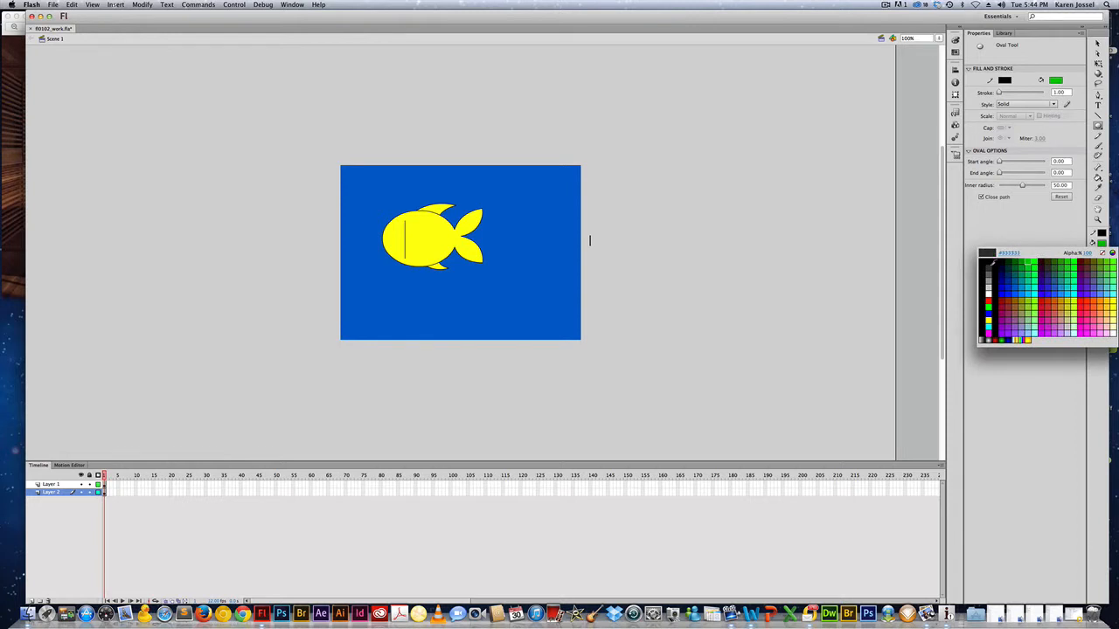
left_click(982, 265)
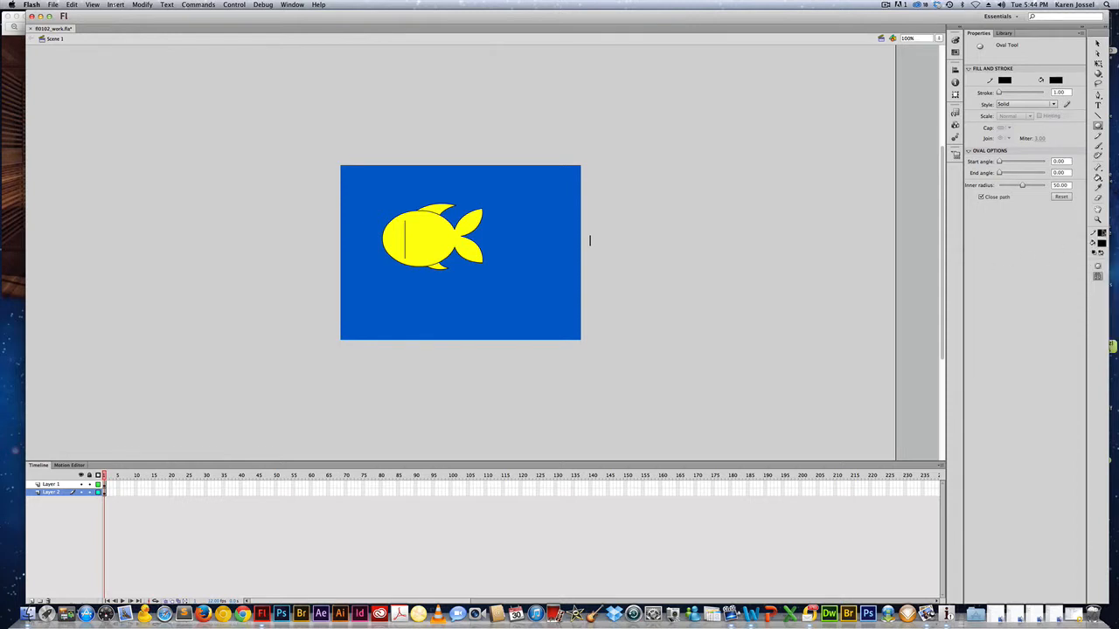
left_click(1101, 233)
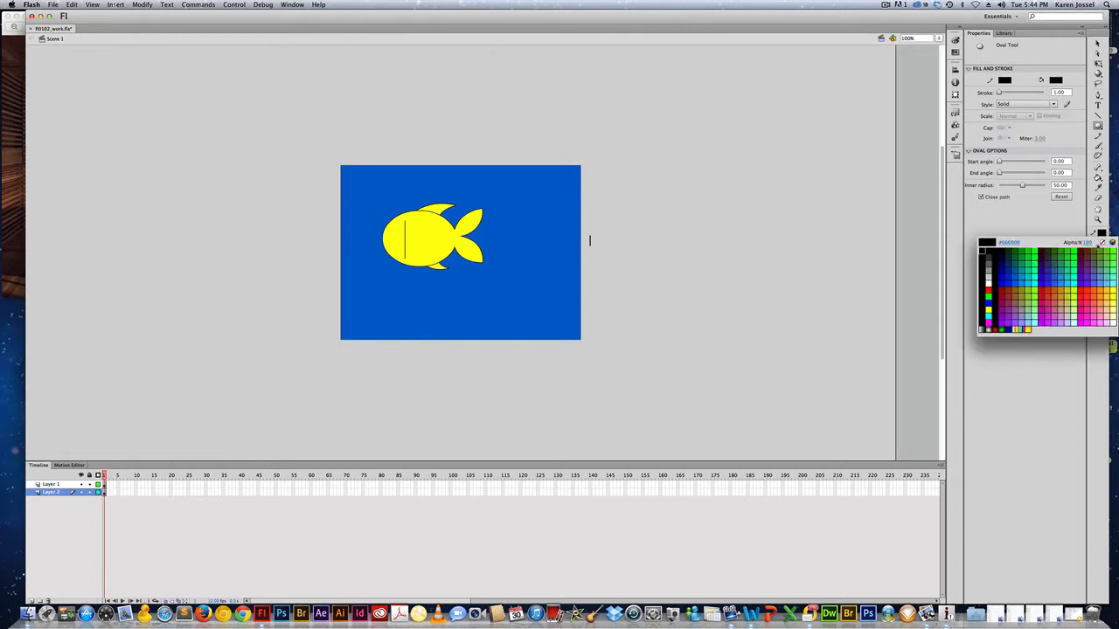
left_click(1102, 244)
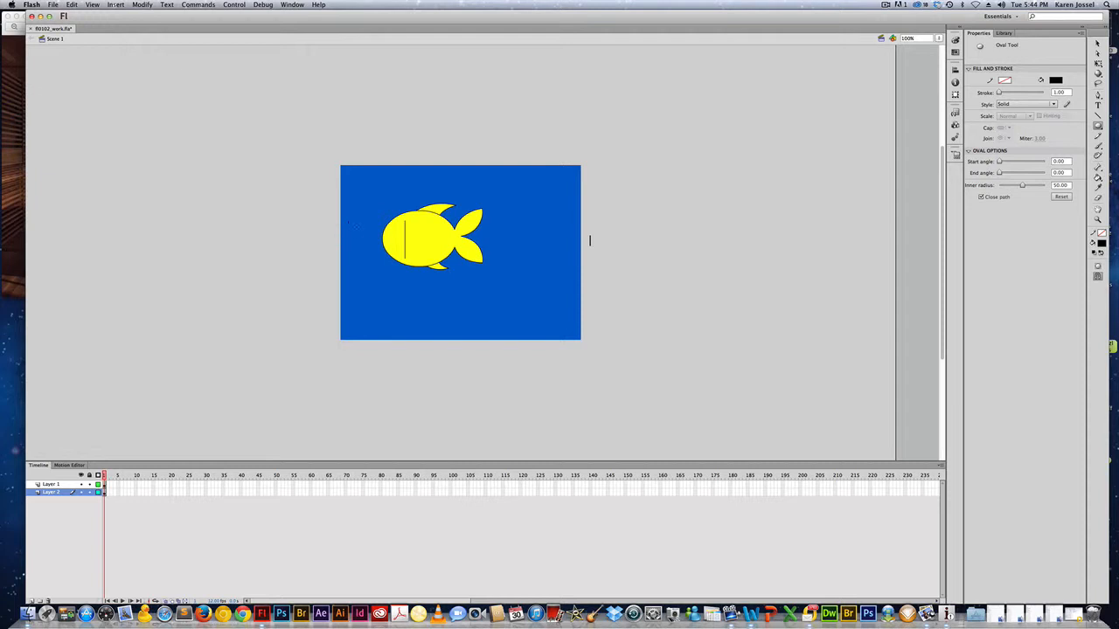
Draw a black ring about 29.5 px in diameter on the stage in front of the fish's head
left_click_drag(359, 226, 368, 237)
key("v")
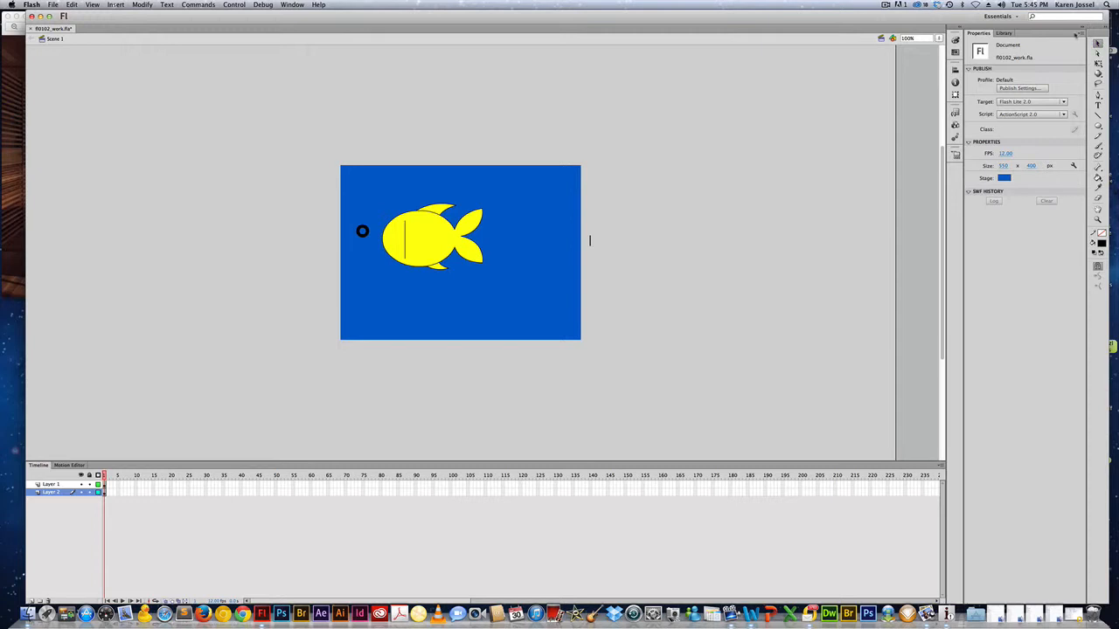
Try moving the black ring onto the fish's head as its eye, and undo the move
left_click(364, 233)
left_click_drag(363, 233, 398, 242)
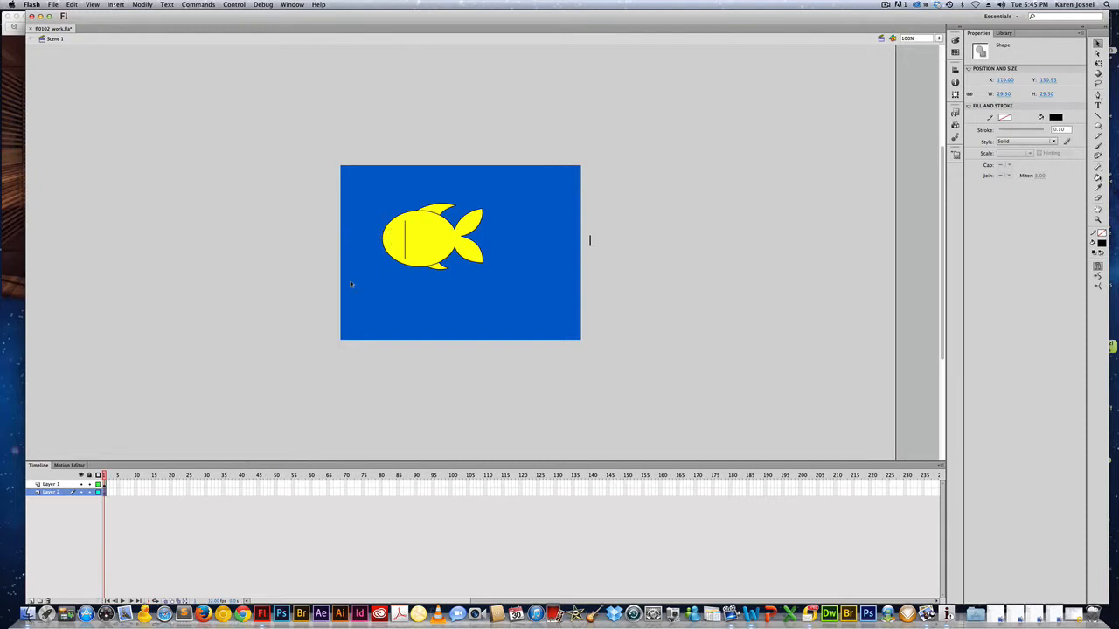
key("super+z")
Delete the black ring in front of the fish's head from Layer 2
left_click(73, 493)
left_click_drag(73, 486, 73, 495)
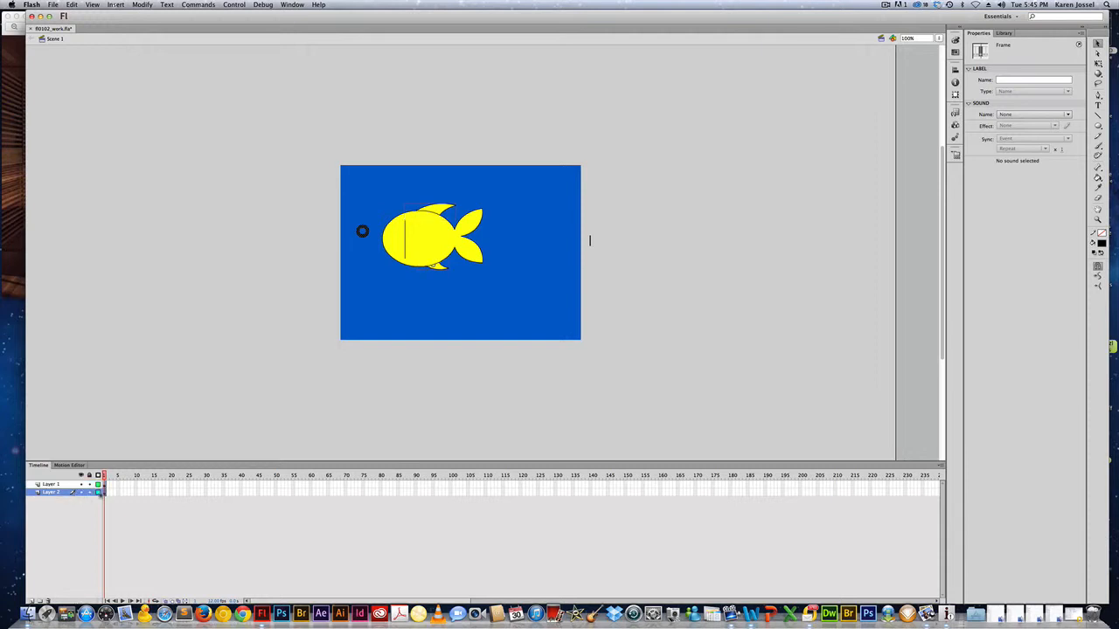
left_click(98, 492)
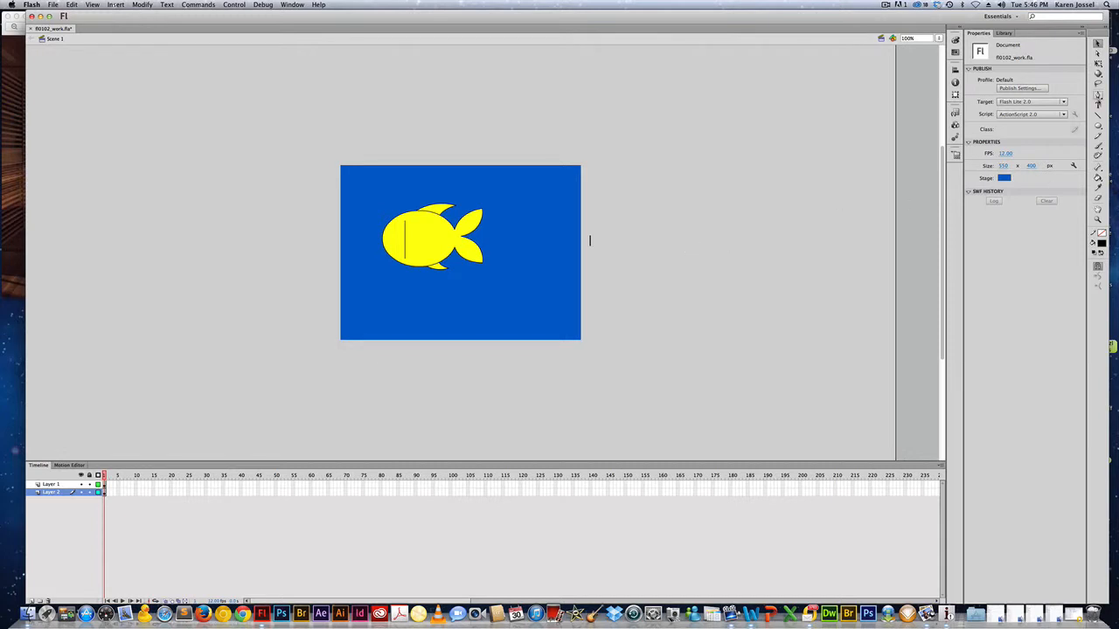
Draw a black ring about 29.5 px in diameter on Layer 1, just in front of the fish's head
left_click(1098, 126)
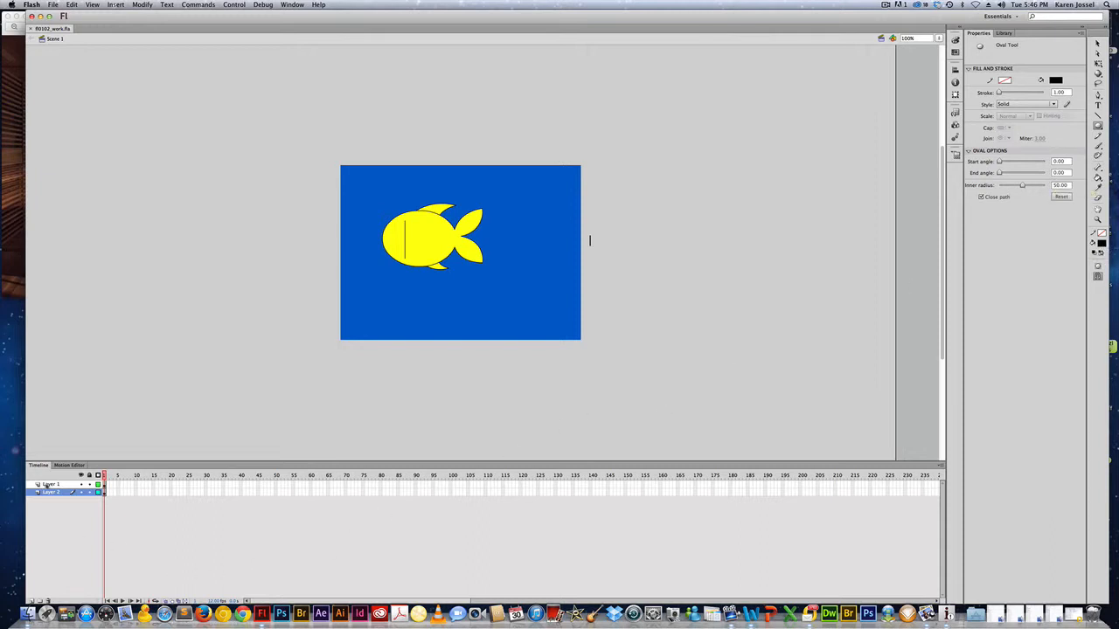
left_click(46, 485)
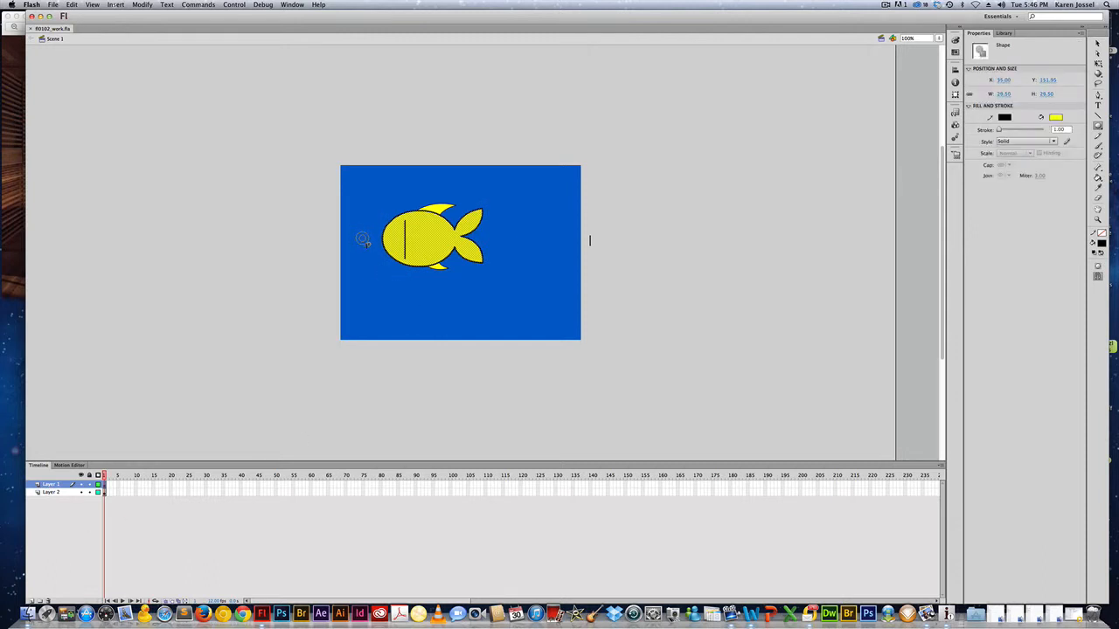
left_click_drag(367, 244, 368, 245)
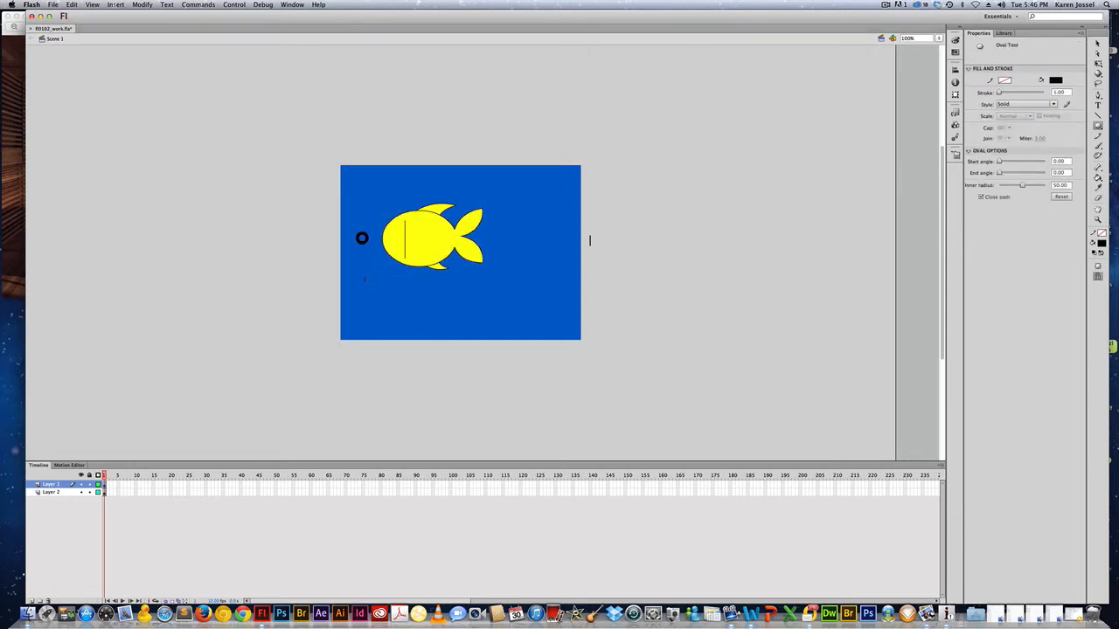
Move the black ring onto the fish's head as its eye, and save the file
key("v")
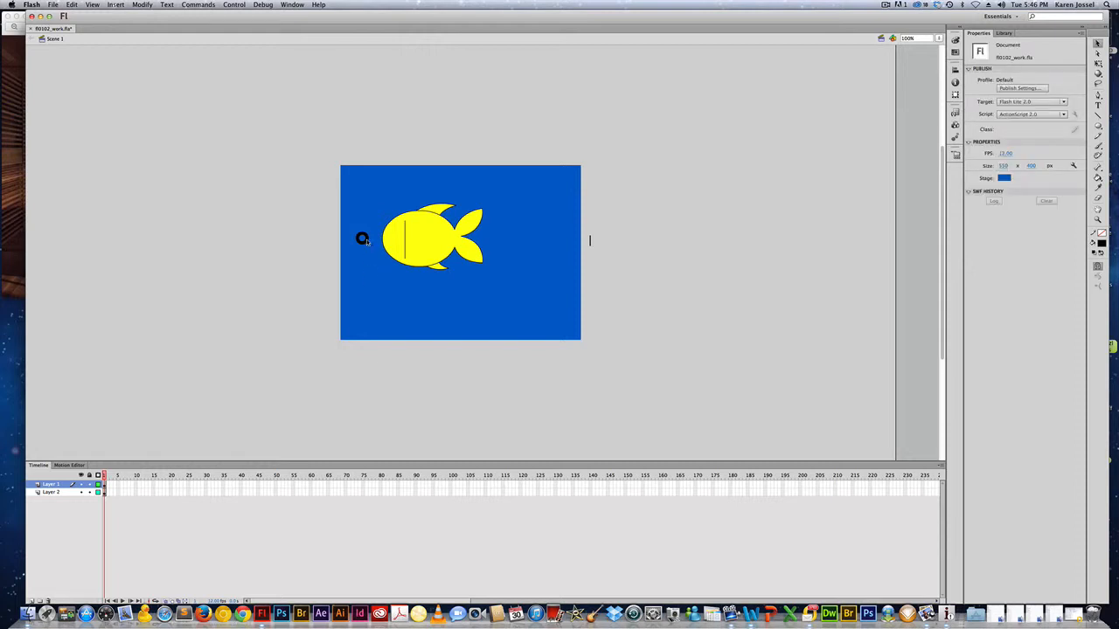
left_click_drag(367, 240, 380, 241)
left_click(390, 279)
left_click_drag(367, 248, 395, 239)
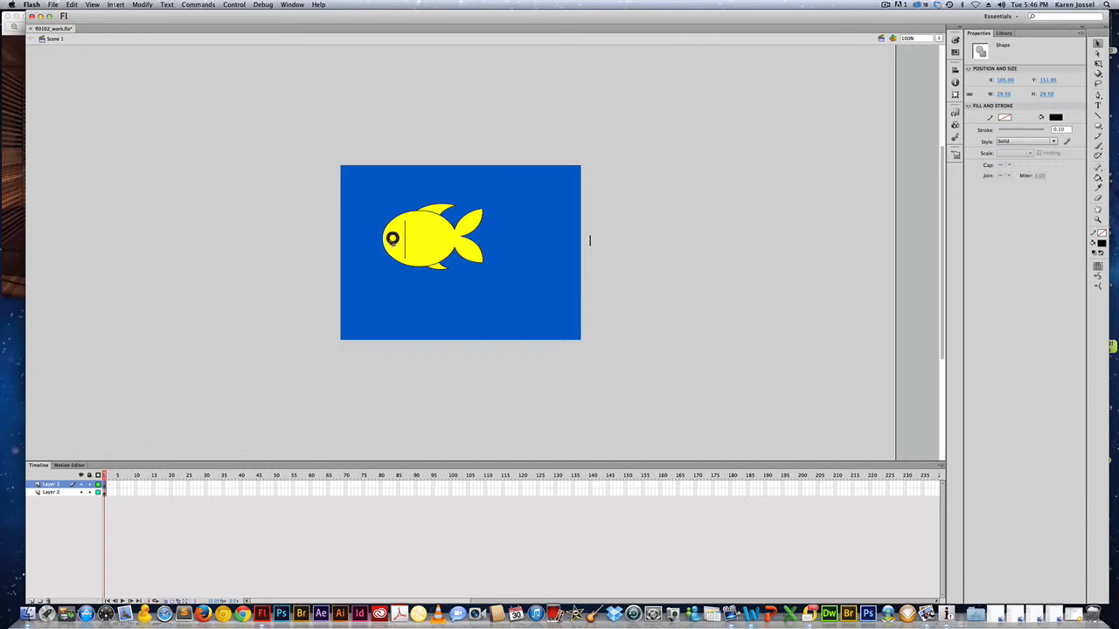
left_click(355, 307)
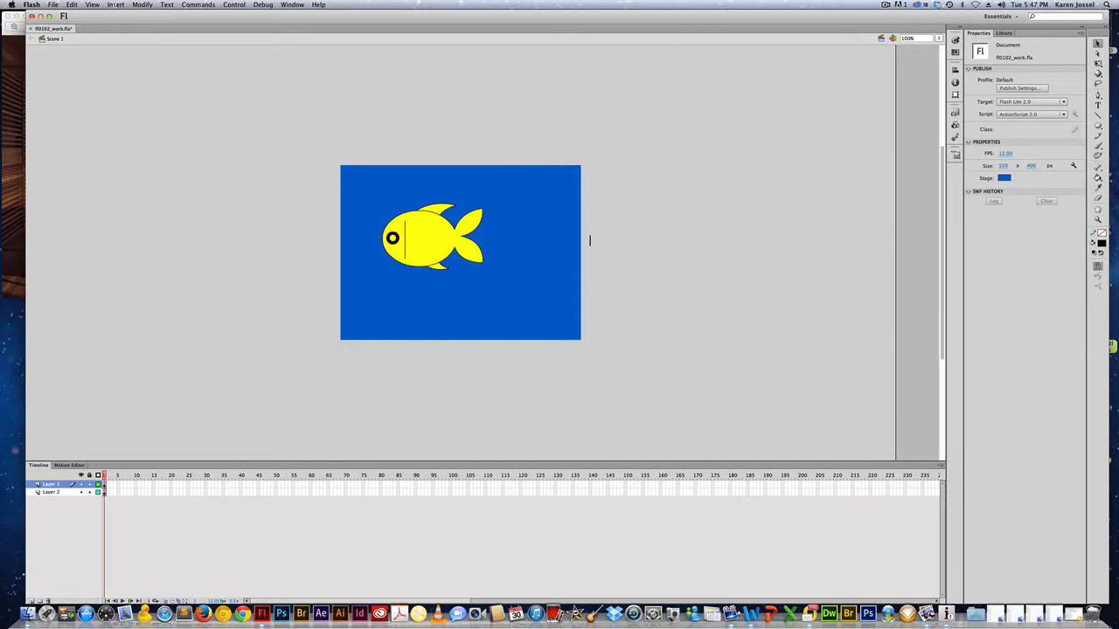
key("super+s")
Examine the available color swatches and swatch commands with the fish's body fill selected
left_click(423, 230)
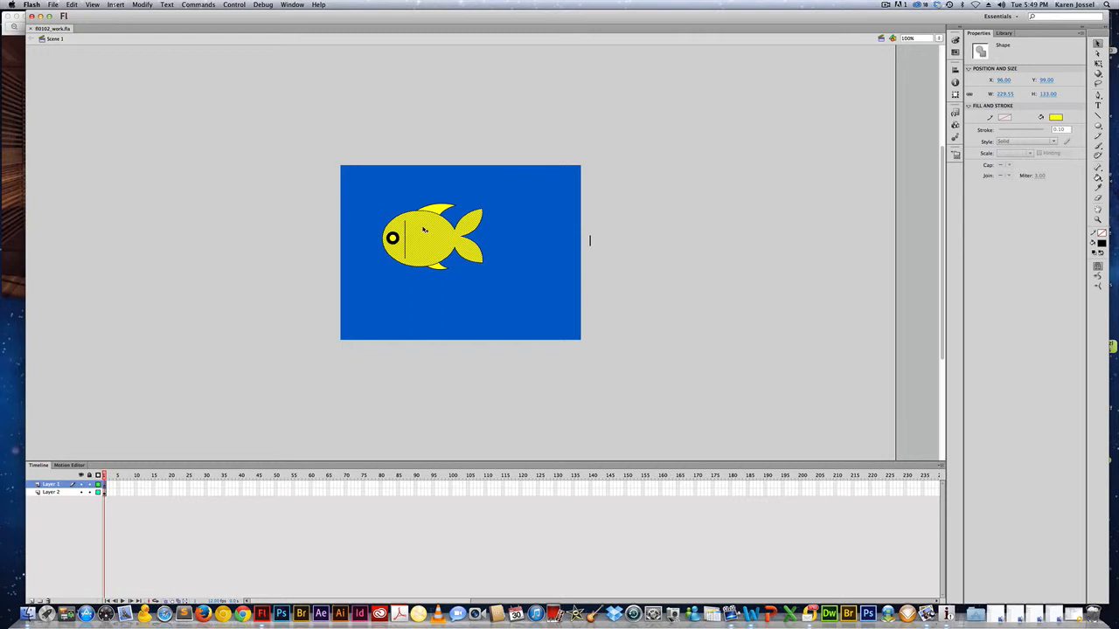
left_click(954, 52)
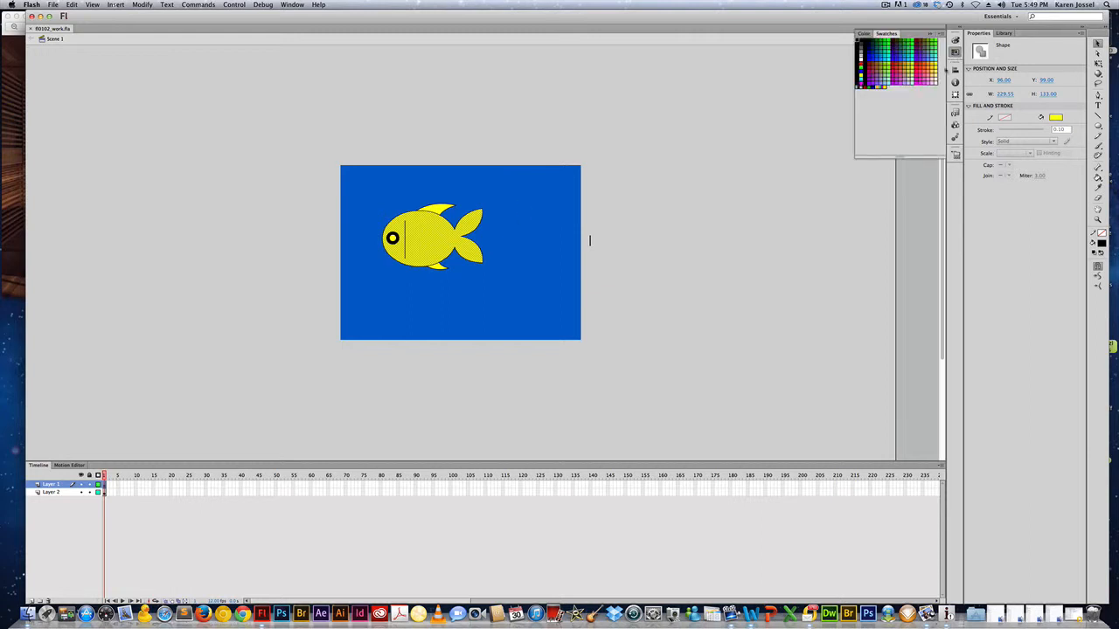
left_click(886, 87)
left_click(878, 19)
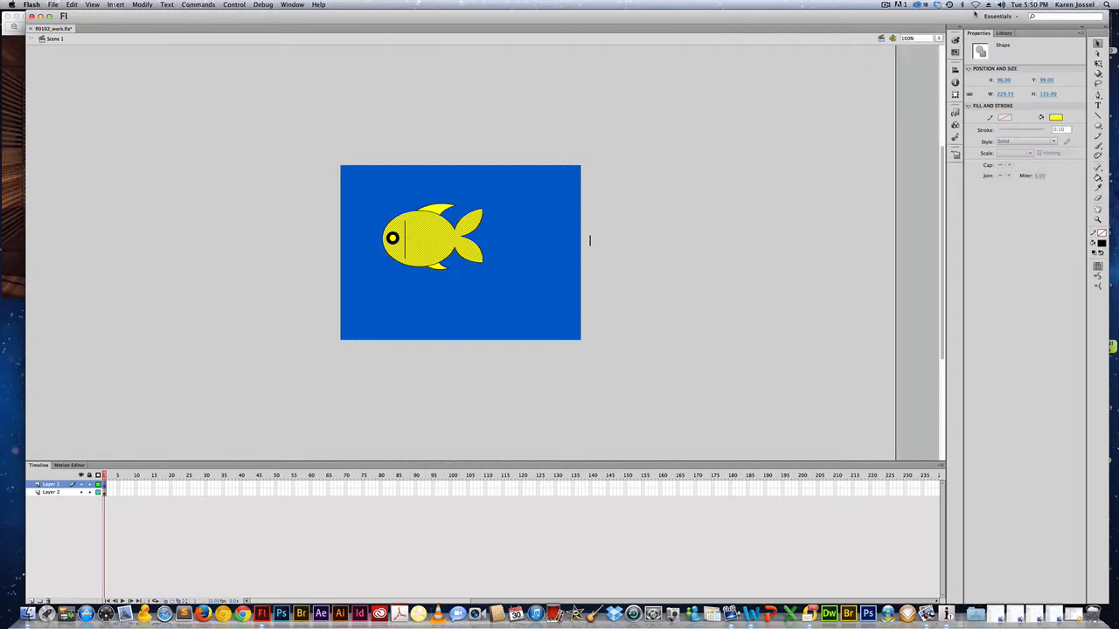
left_click(954, 52)
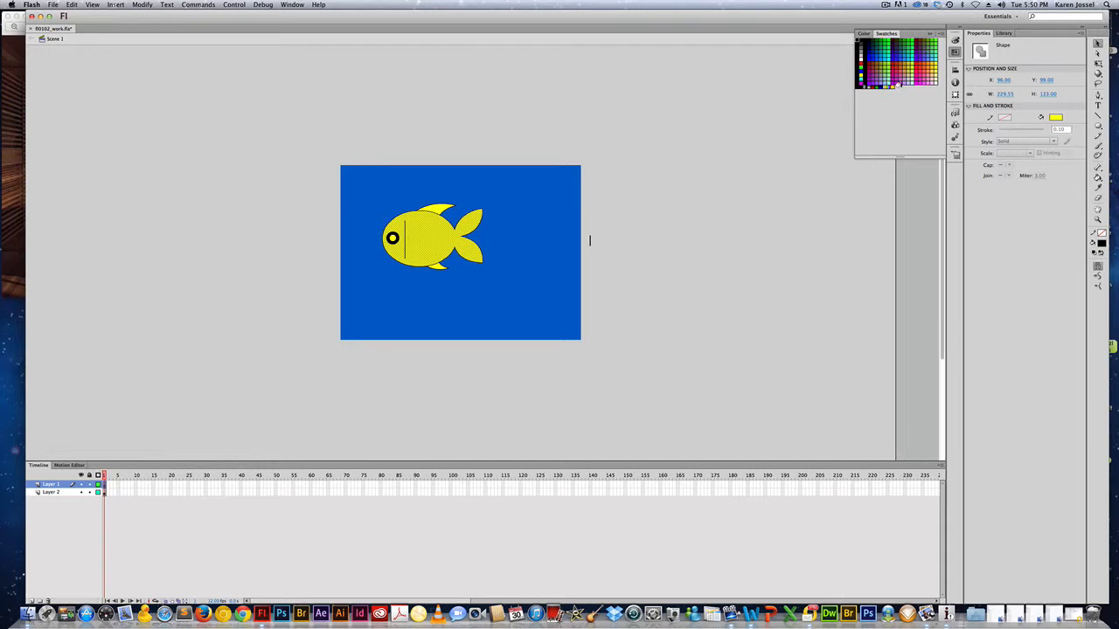
left_click(940, 37)
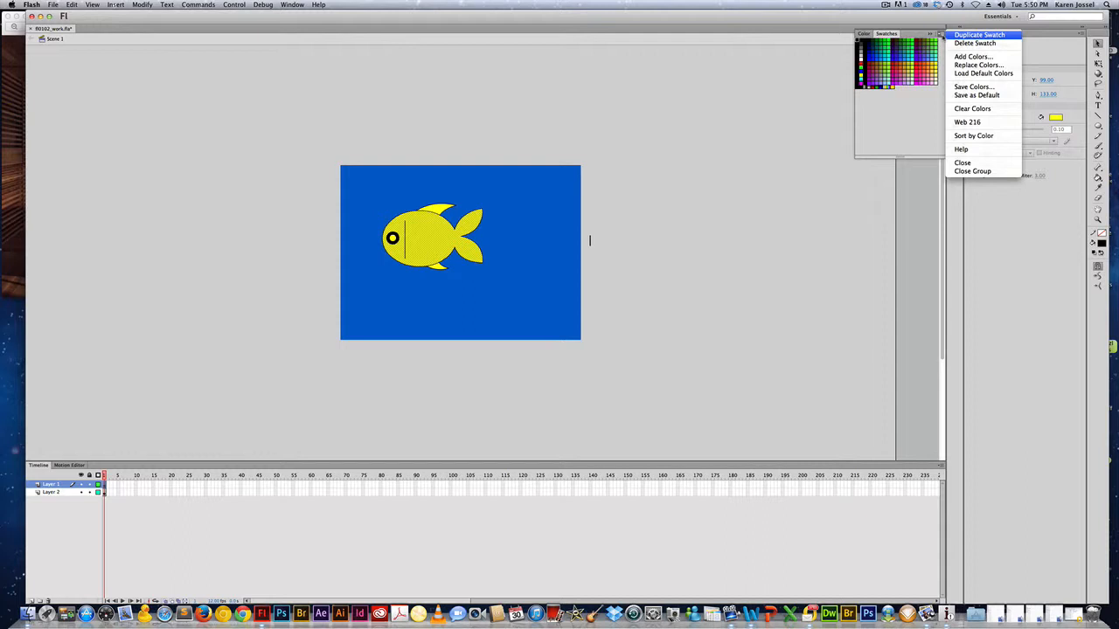
left_click(918, 112)
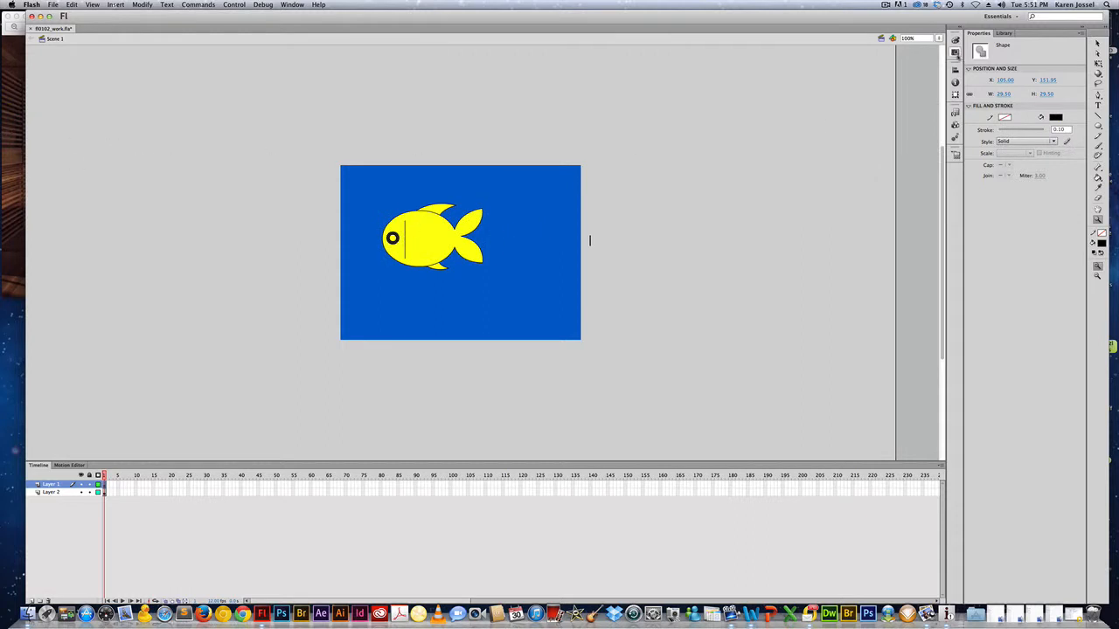
Fill the fish's body and tail with the yellow-to-orange gradient swatch, and load the default swatch colors
left_click(954, 52)
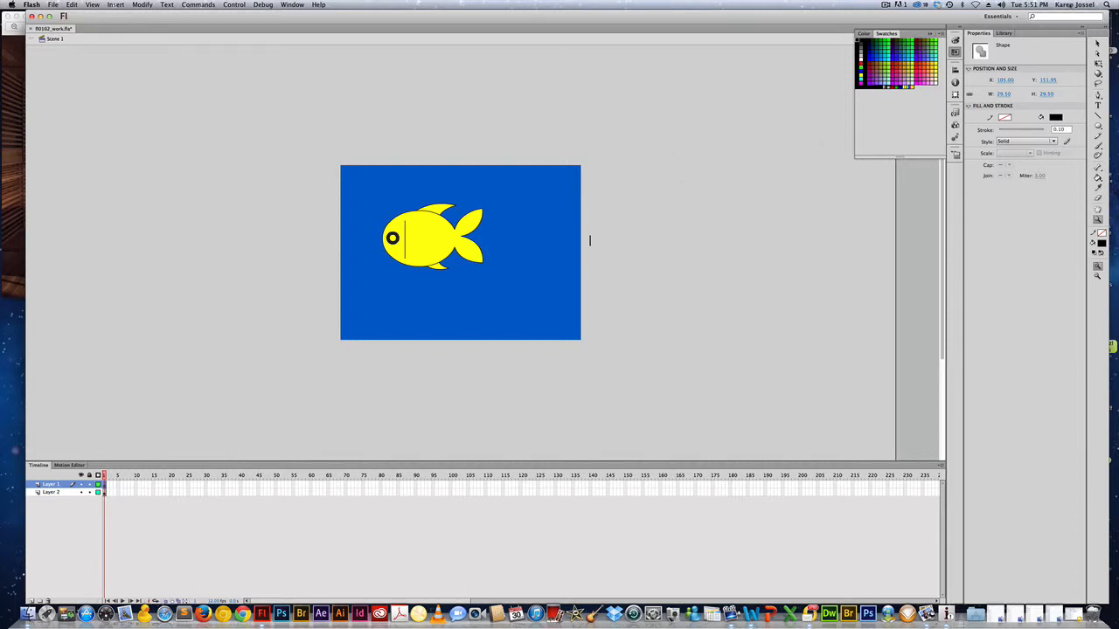
key("v")
left_click(440, 236)
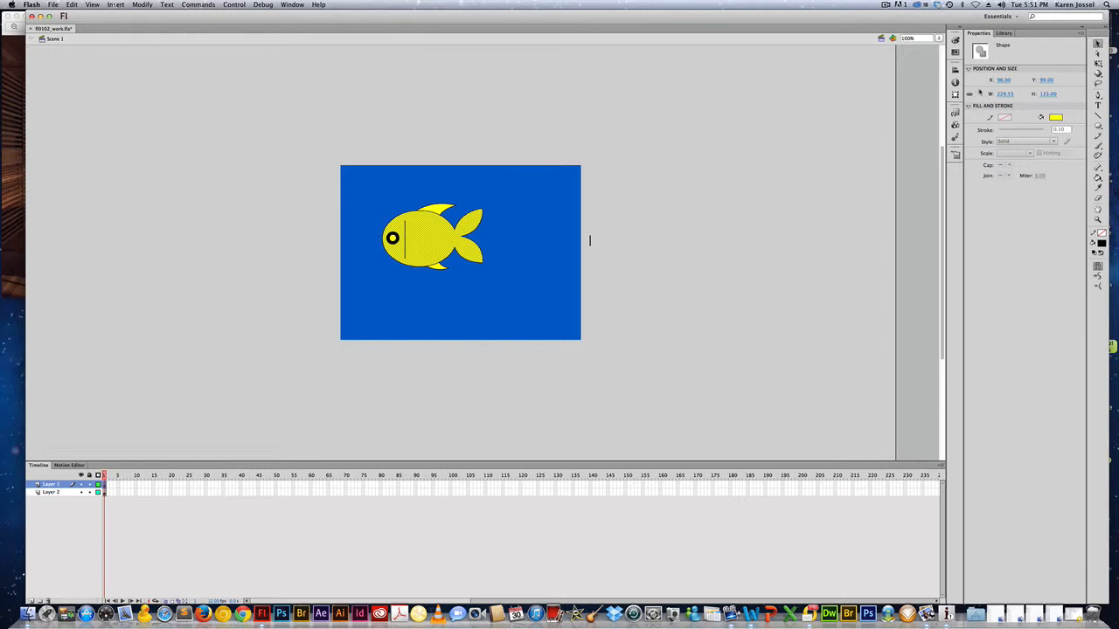
left_click(954, 52)
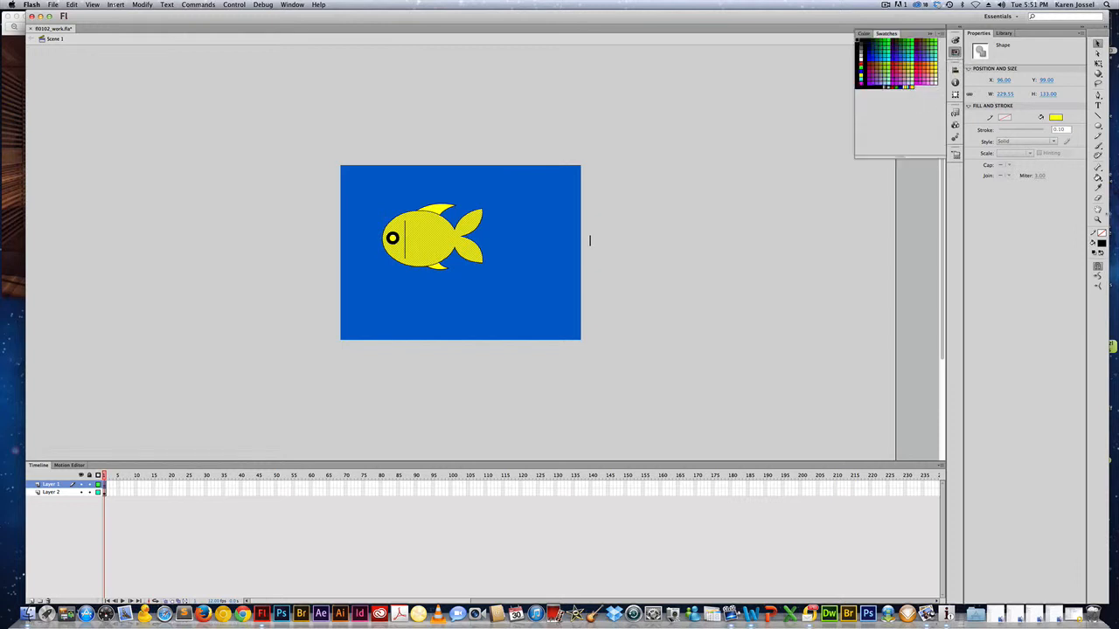
left_click(1101, 244)
left_click(1101, 243)
left_click(1101, 244)
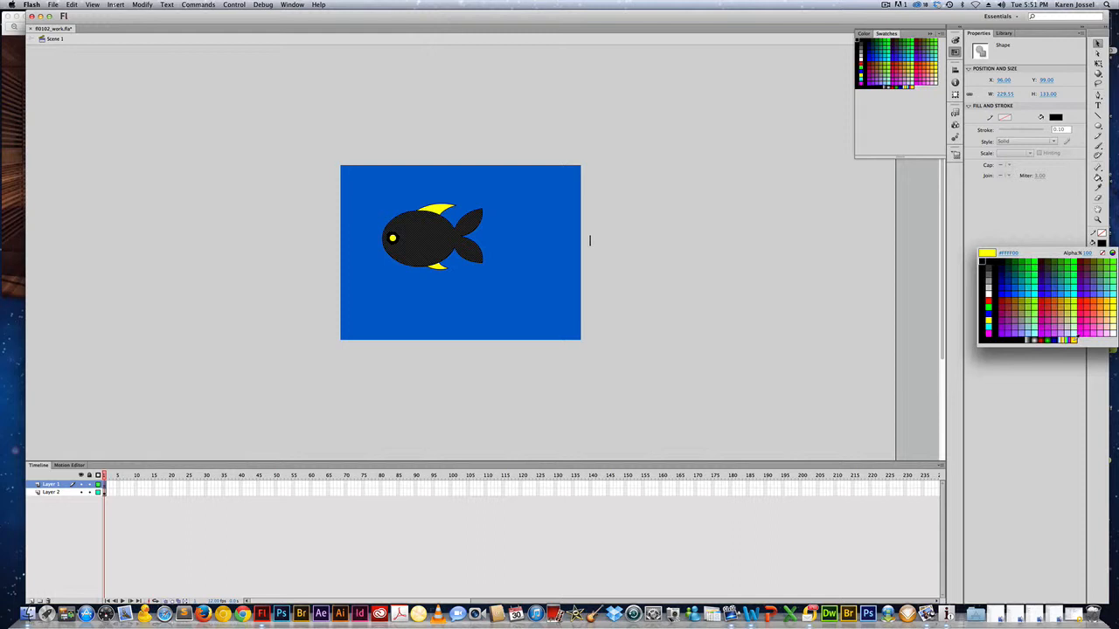
left_click(1073, 339)
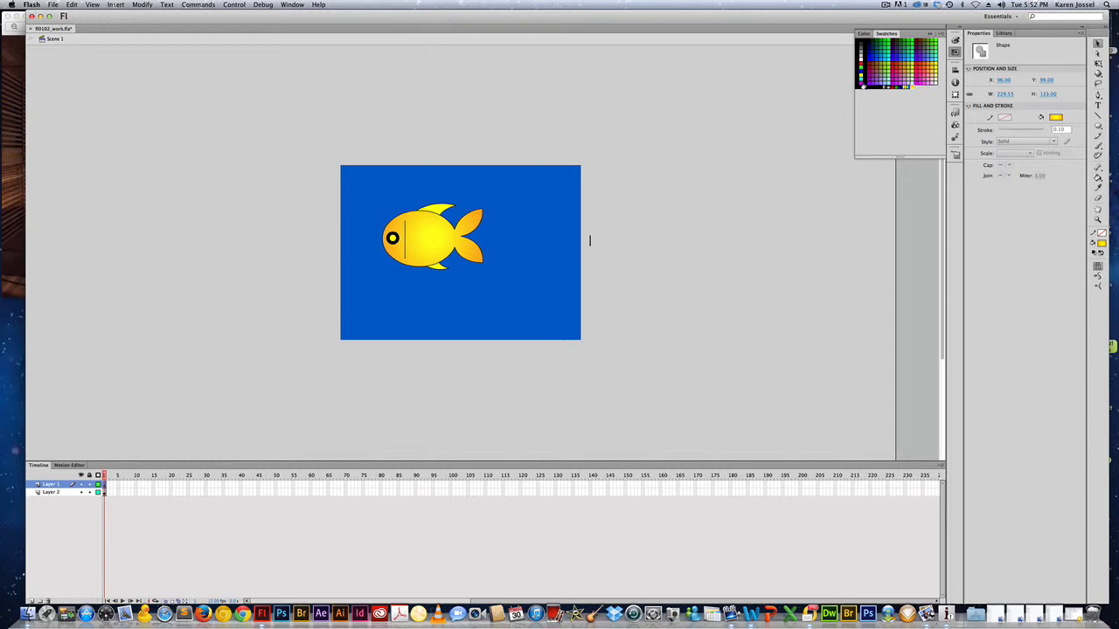
left_click(940, 33)
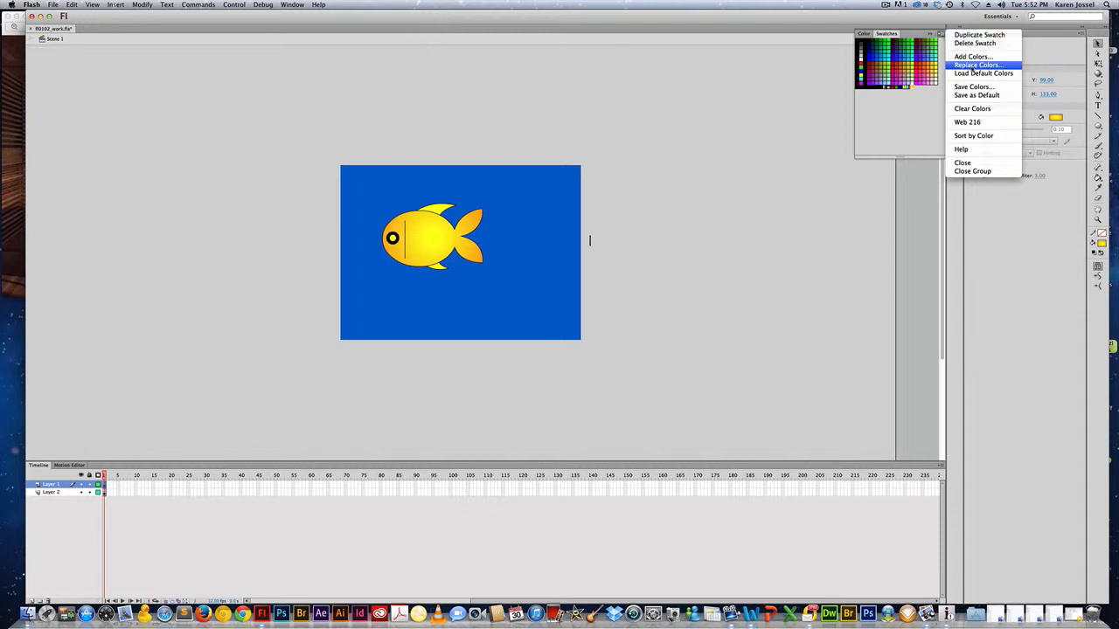
left_click(973, 74)
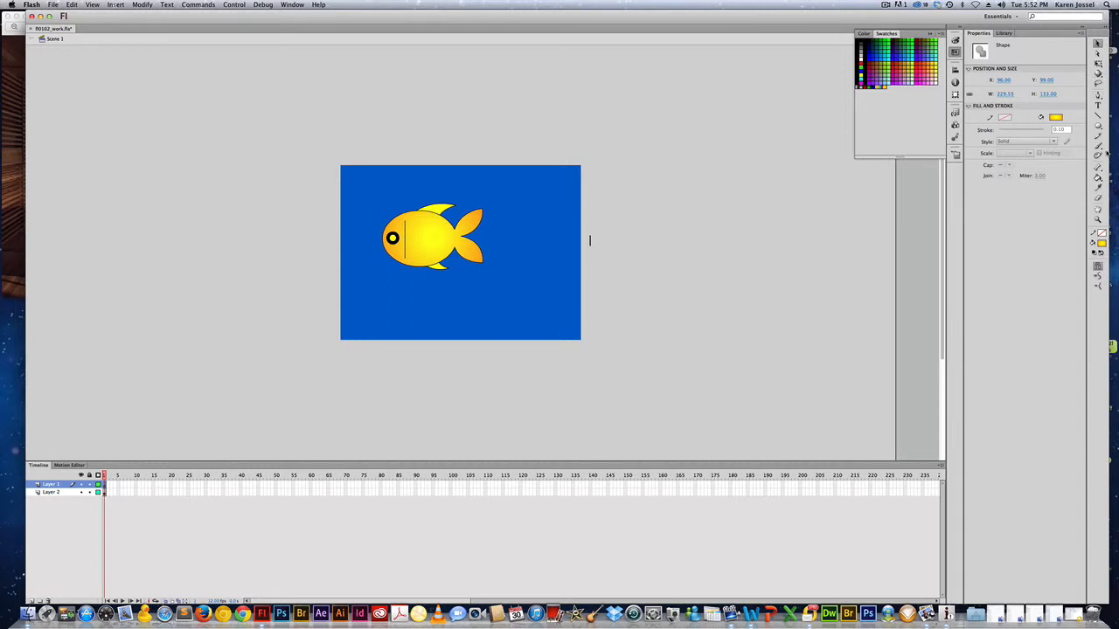
Sample the tail's gradient with the Eyedropper and apply it to the fish's upper and lower fins
left_click(1098, 188)
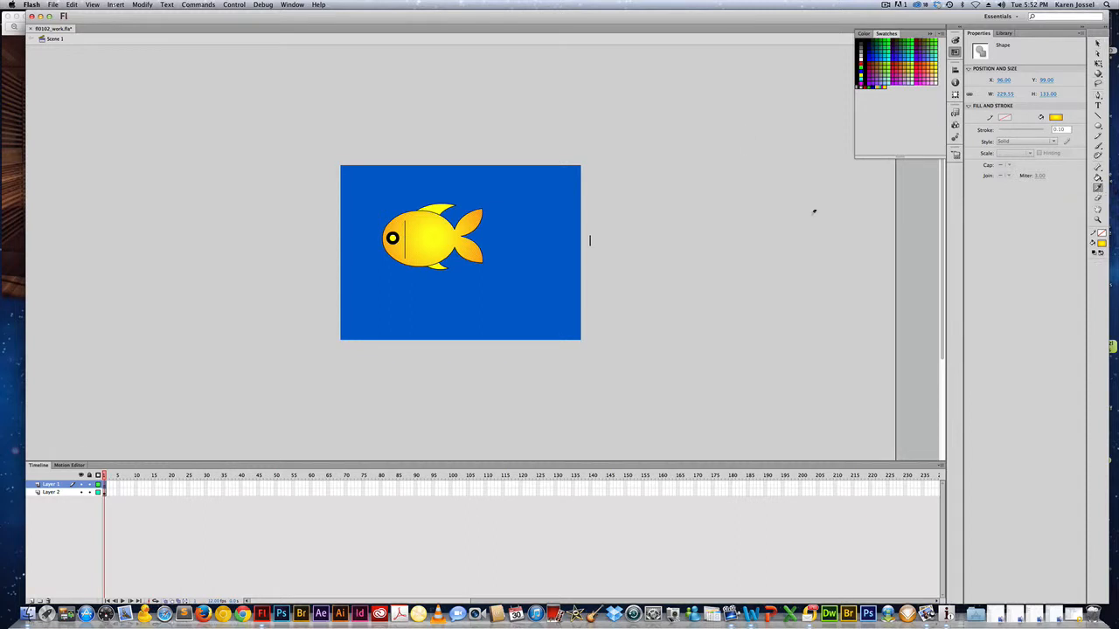
left_click(480, 212)
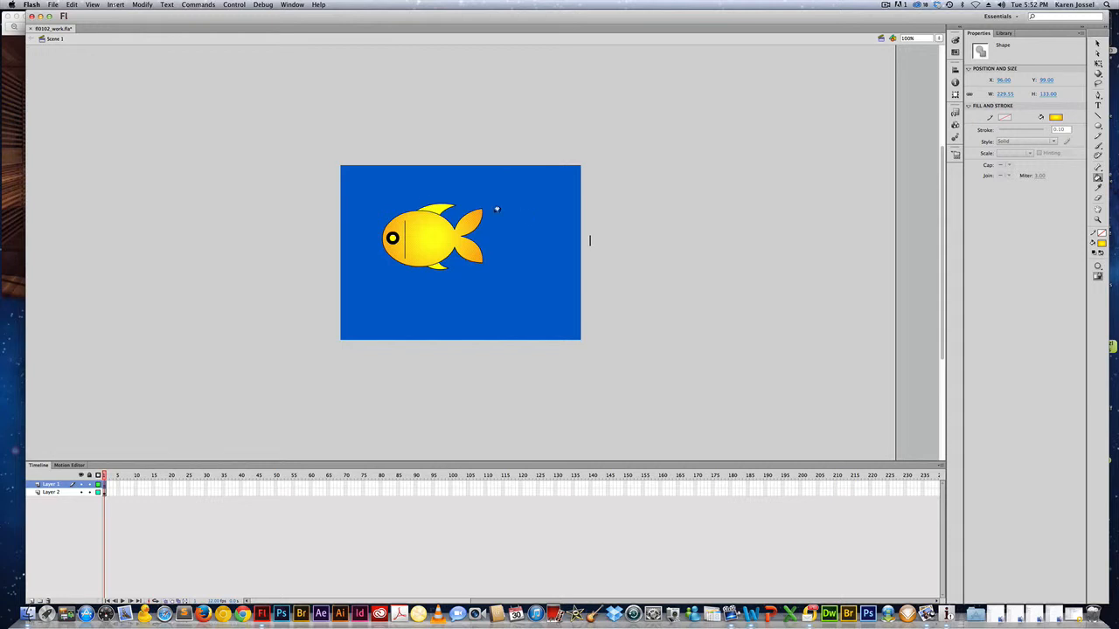
left_click(424, 207)
left_click(434, 266)
left_click(1097, 187)
left_click(431, 215)
Switch to the Ink Bottle tool and look at its stroke color choices
left_click(1097, 177)
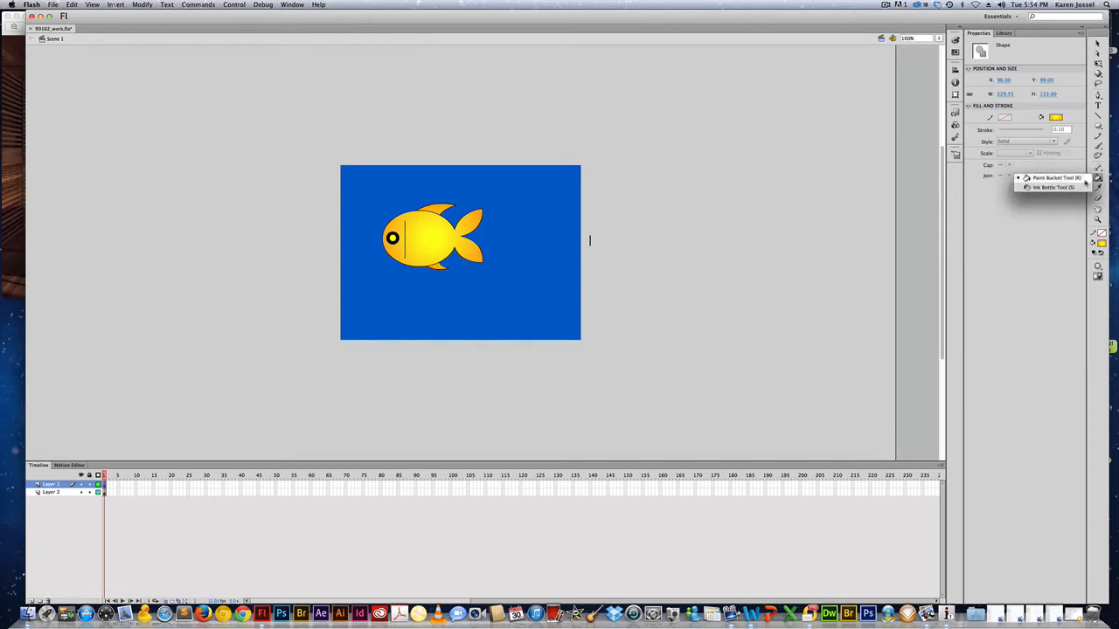
left_click(1075, 179)
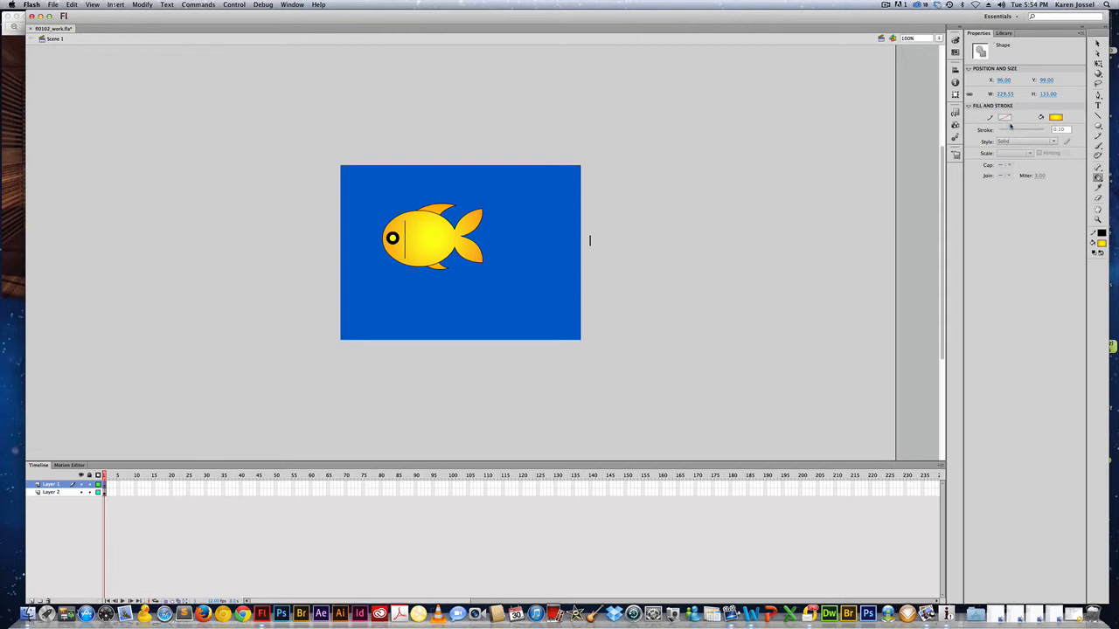
left_click(1101, 233)
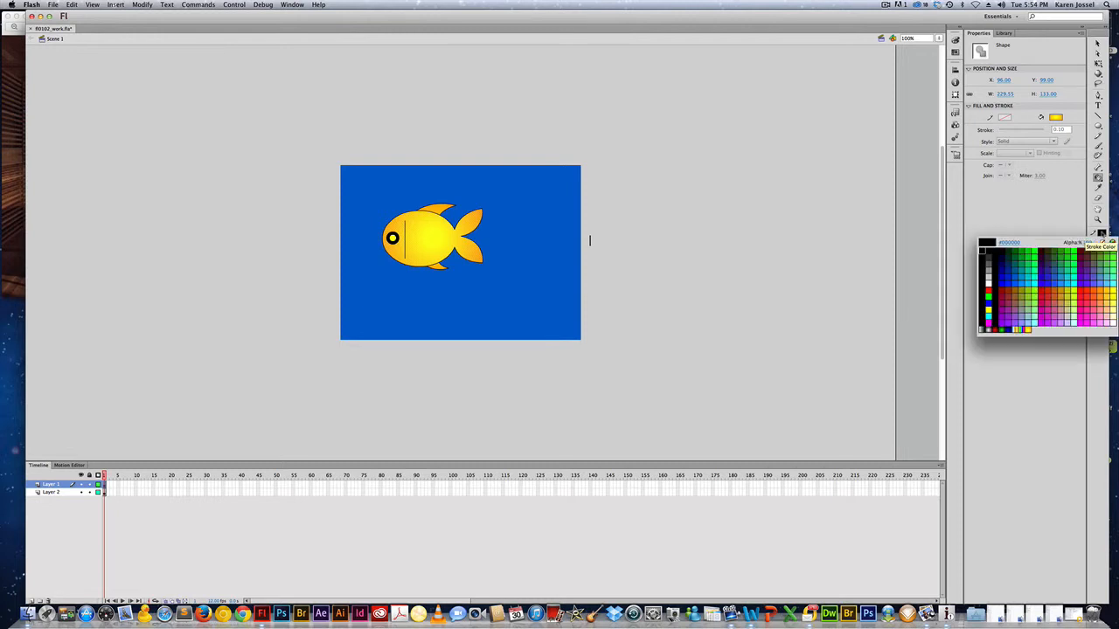
left_click(1101, 235)
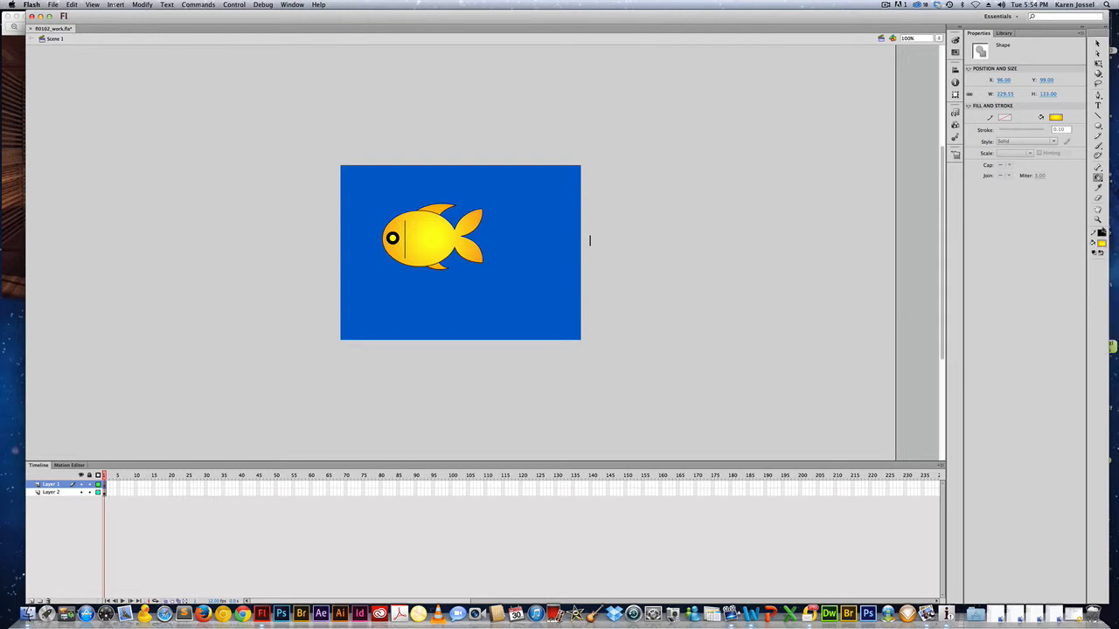
Deselect everything and try picking a light gray stroke color
key("v")
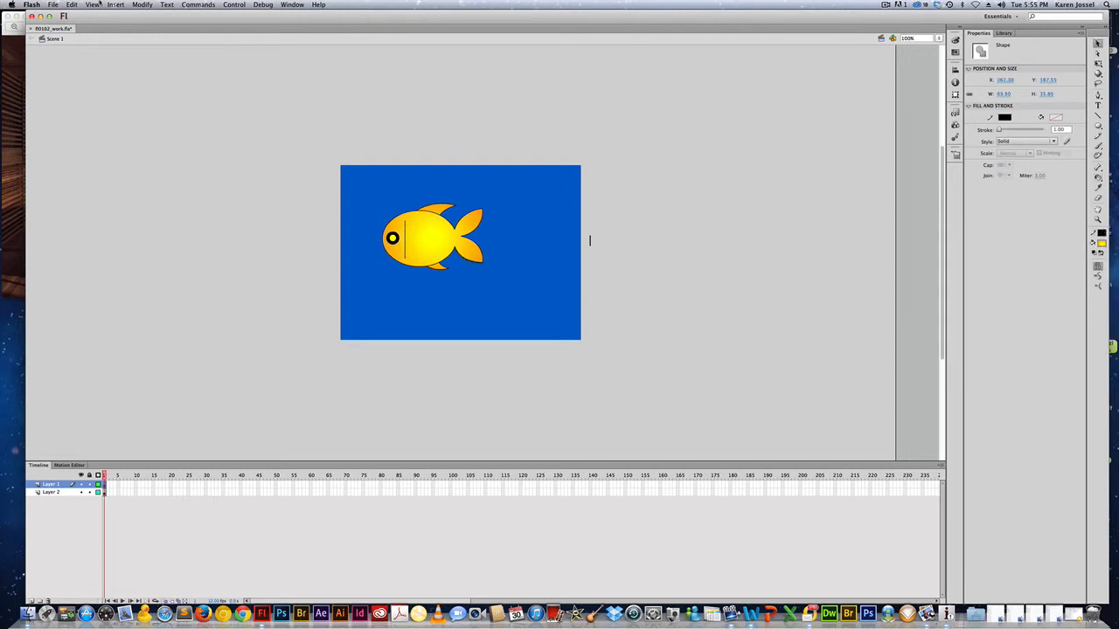
left_click(73, 5)
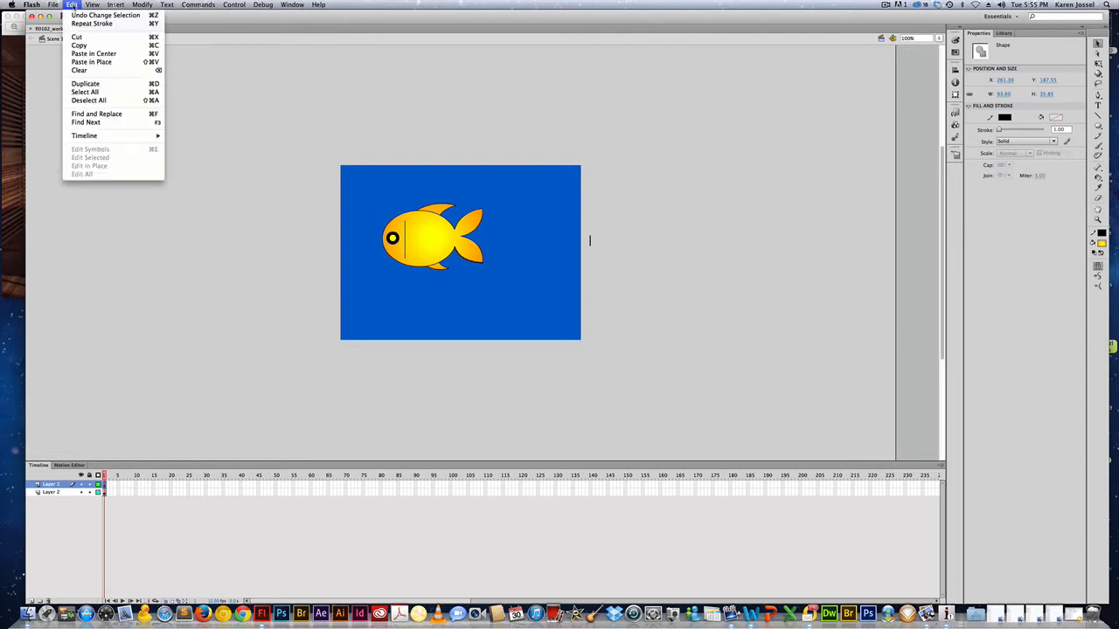
left_click(86, 100)
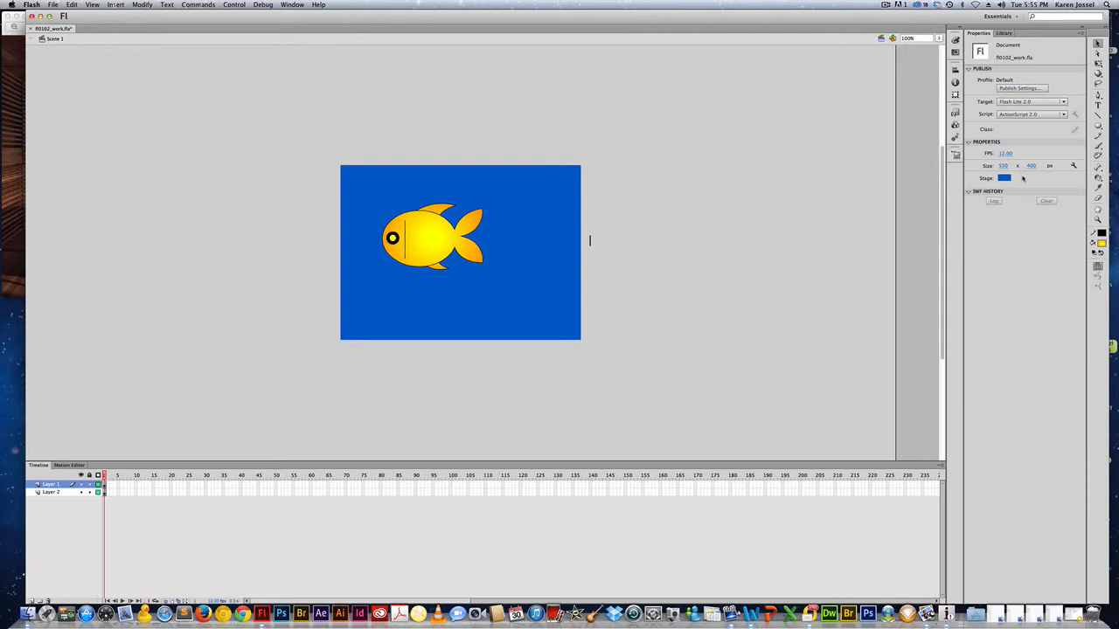
left_click(1101, 233)
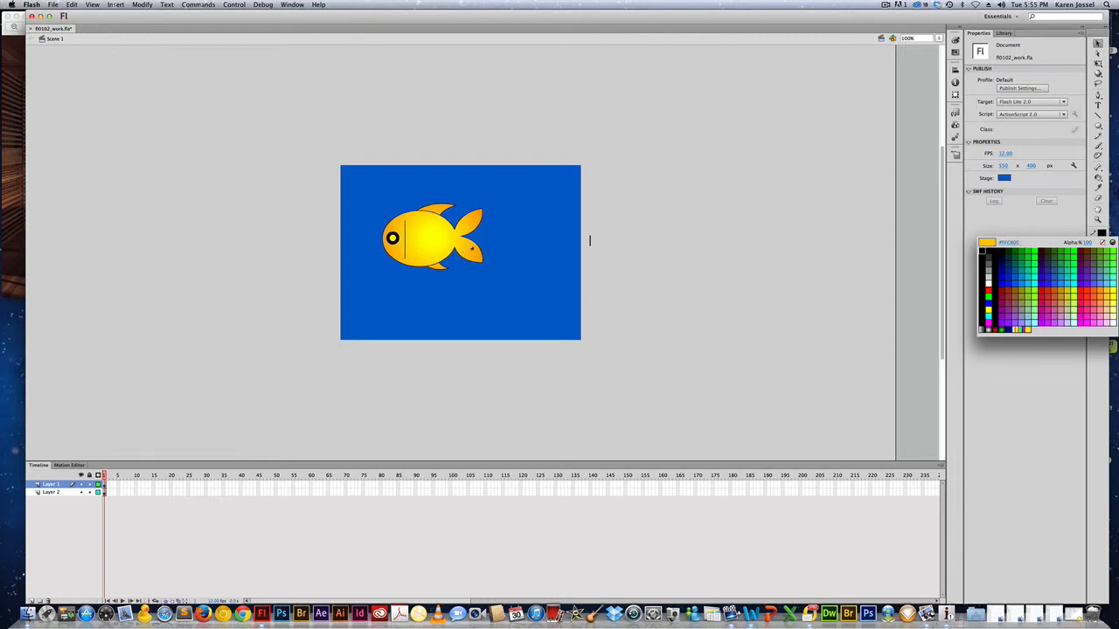
left_click(1092, 218)
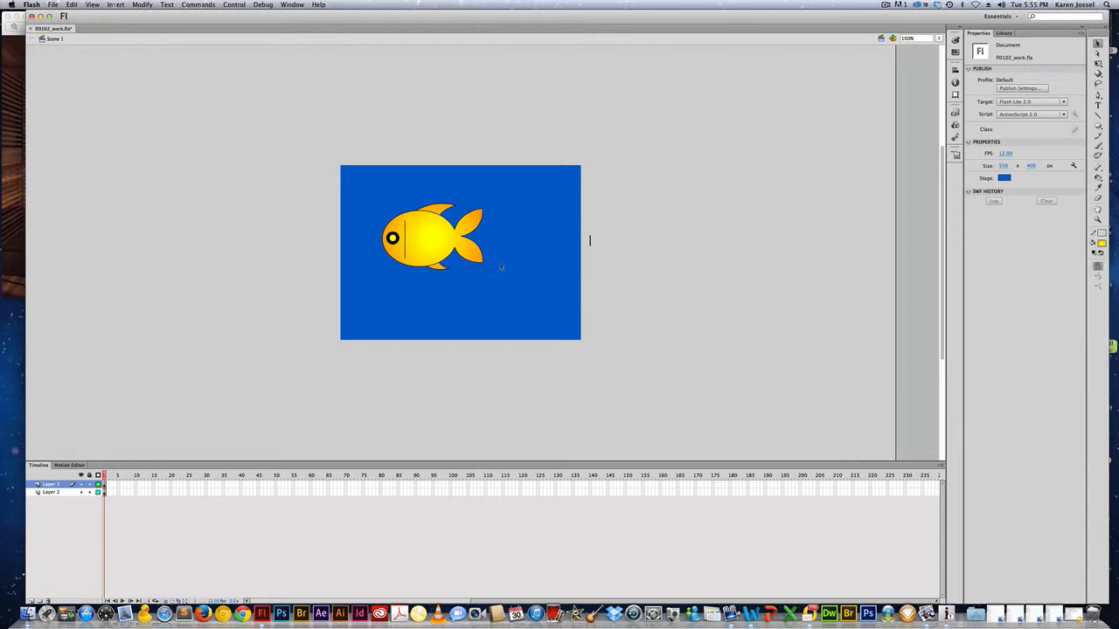
Set the stroke color of the lower tail lobe's outline to orange
left_click(460, 255)
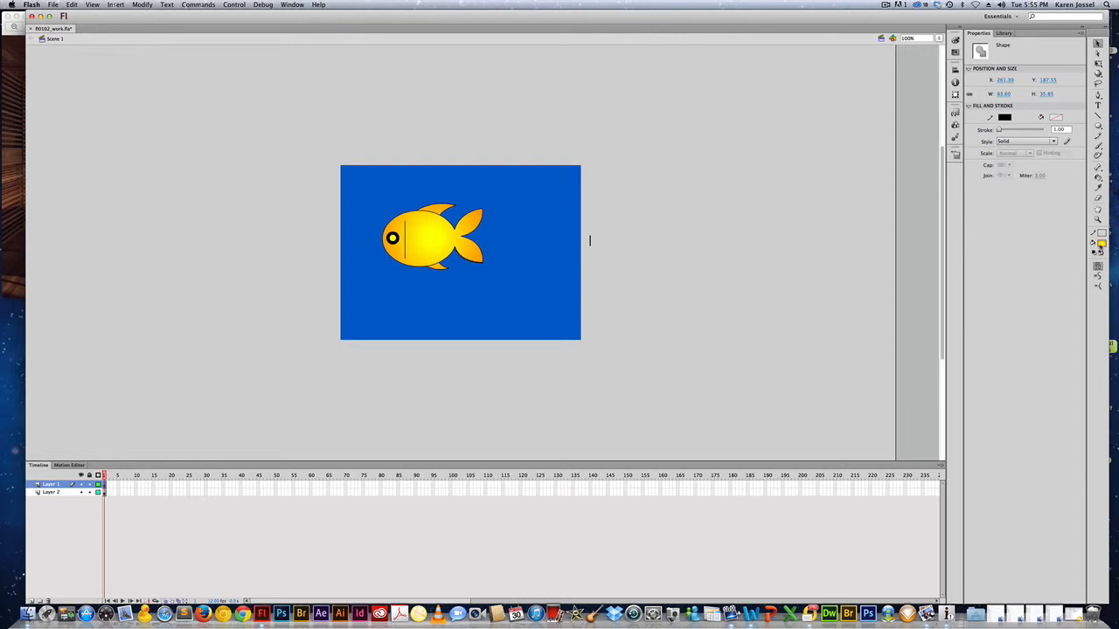
left_click(1102, 234)
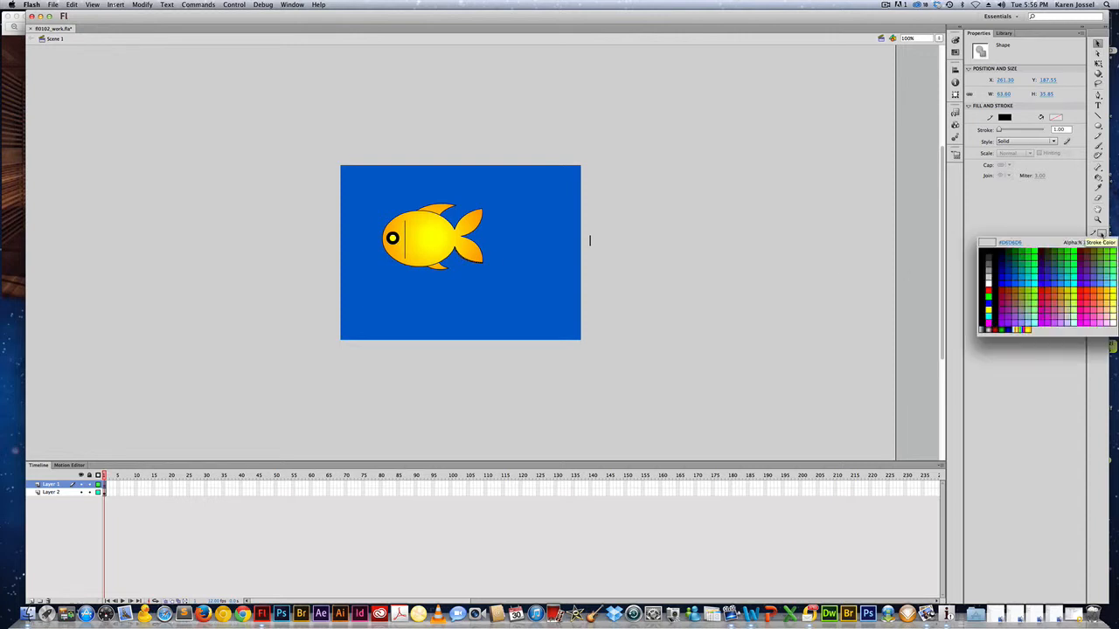
left_click(1069, 289)
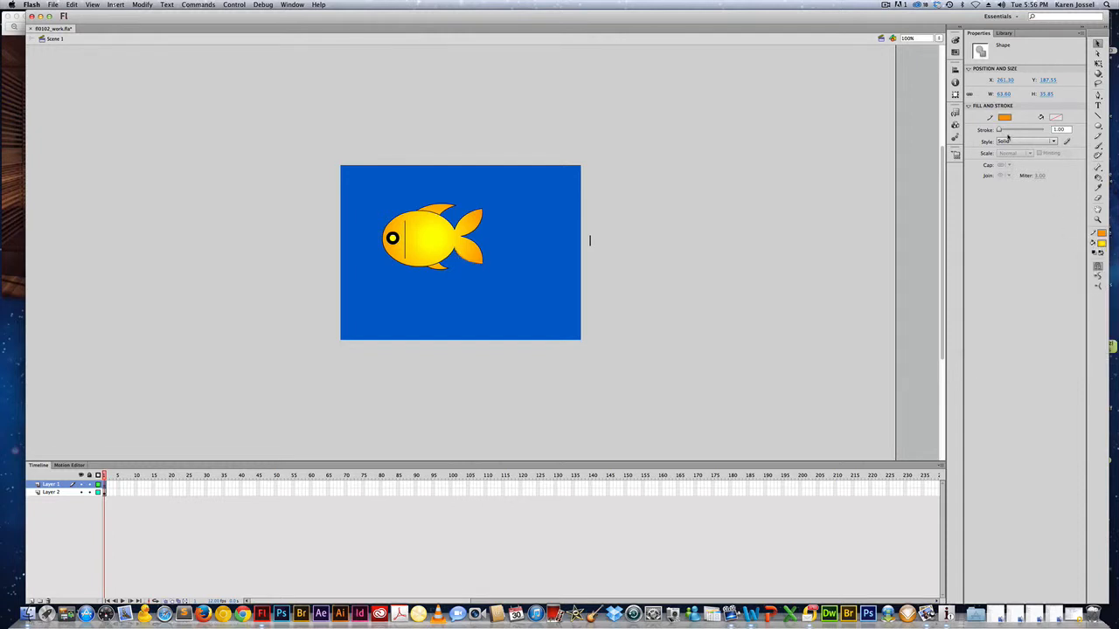
Select all the artwork on the stage and deselect it so that nothing remains selected
left_click(519, 262)
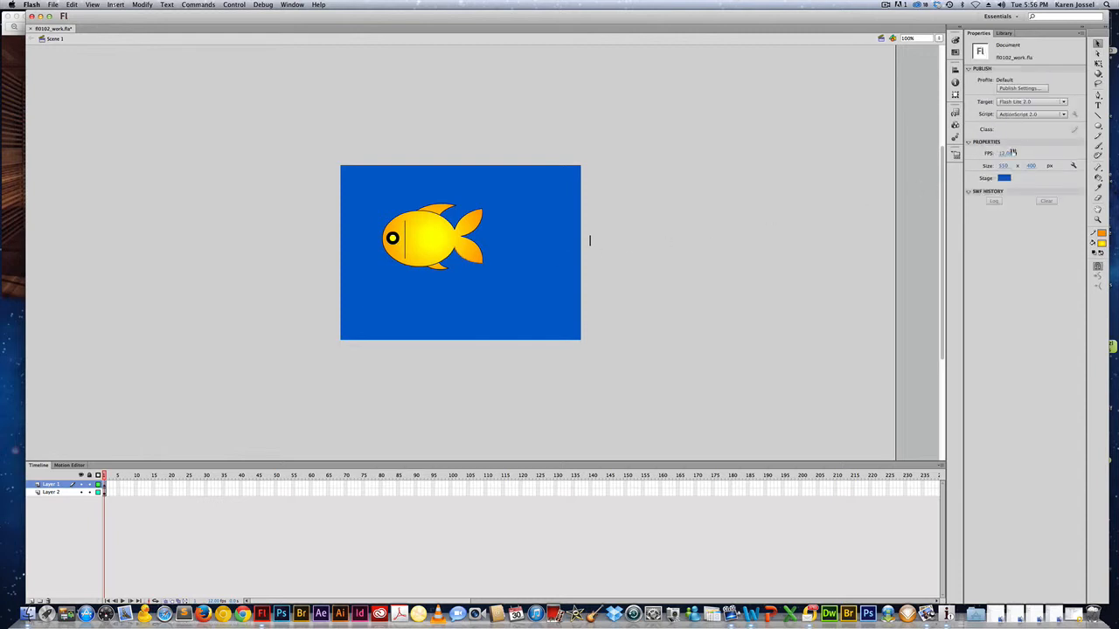
left_click(1105, 242)
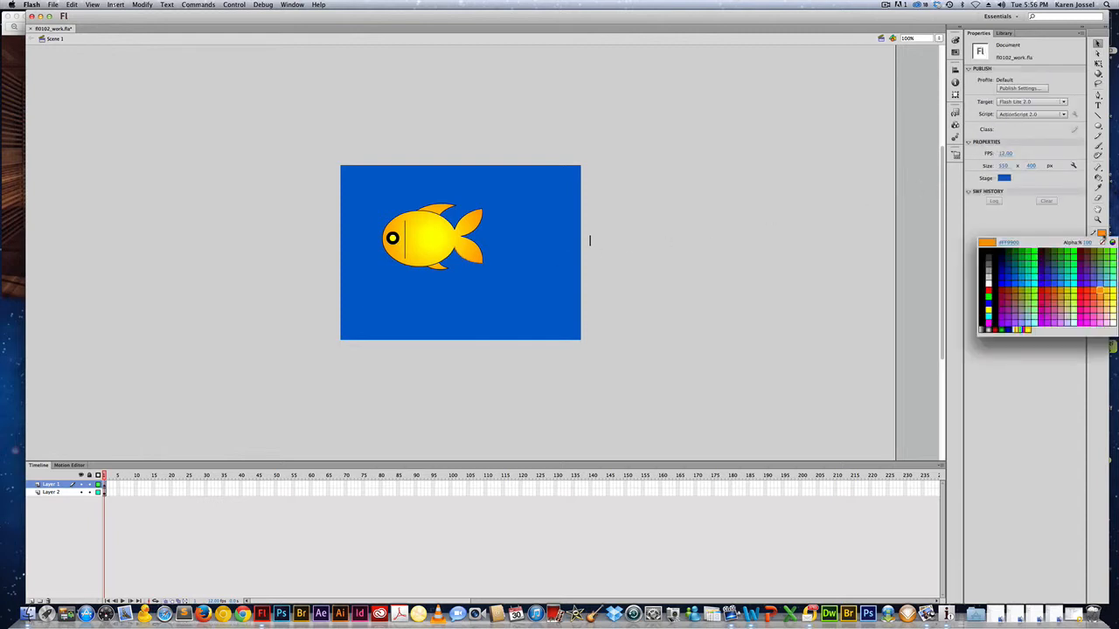
key("Escape")
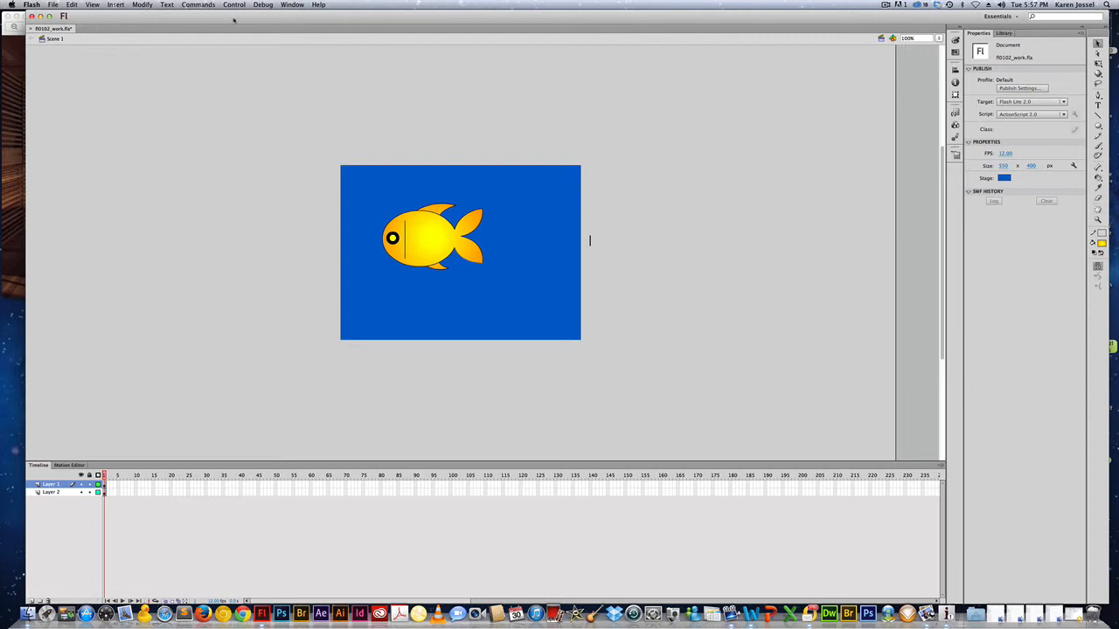
left_click(77, 5)
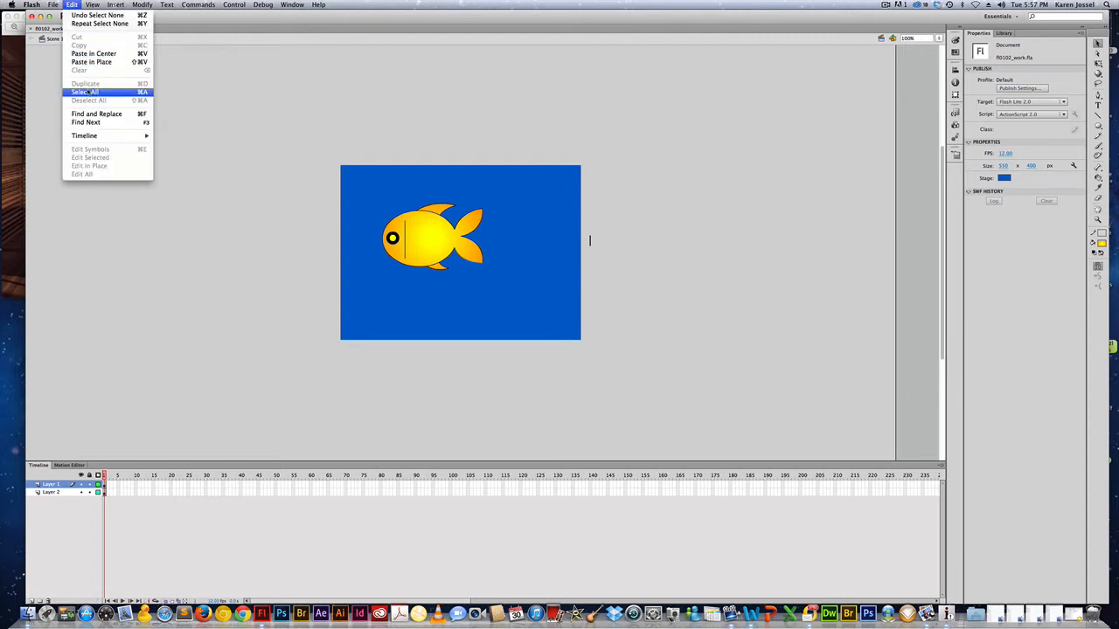
left_click(88, 92)
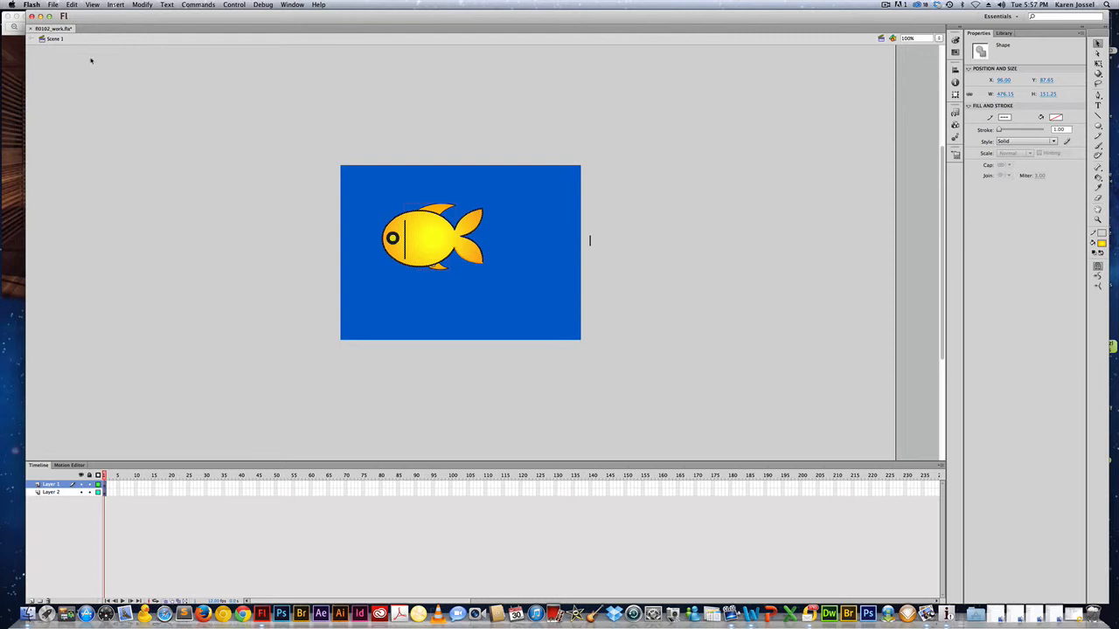
left_click(77, 5)
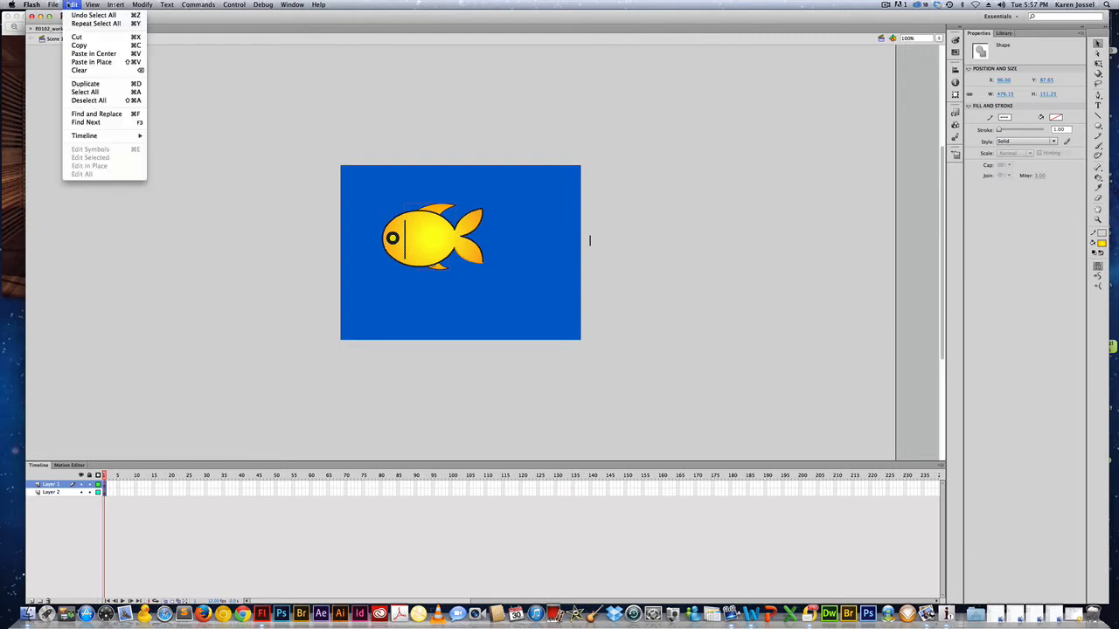
left_click(97, 102)
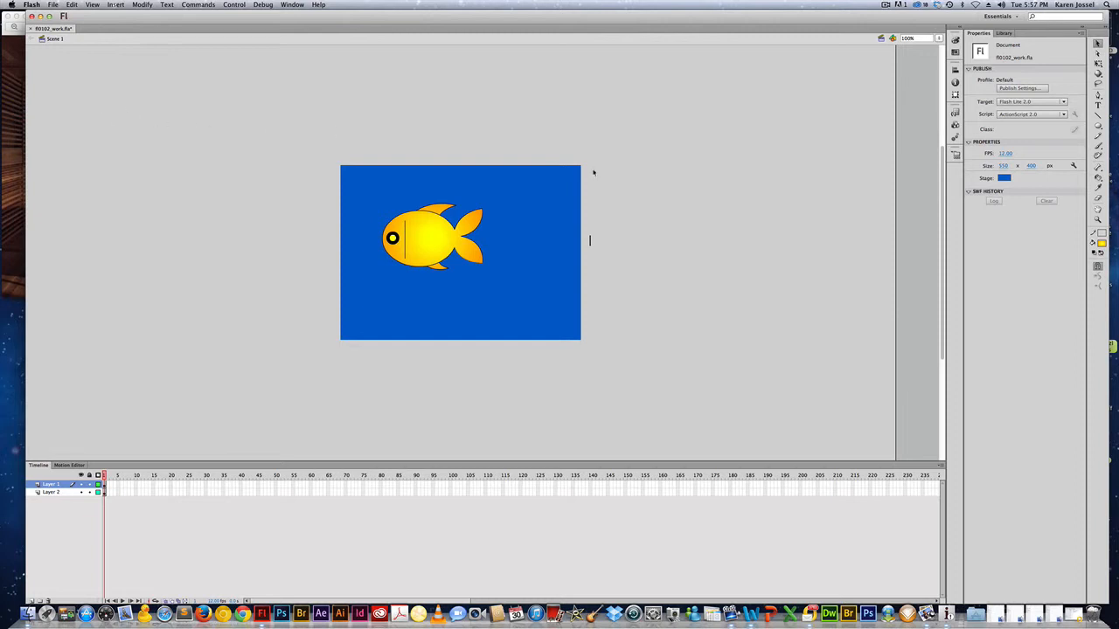
Switch to the Ink Bottle tool and set its stroke color to orange #FF6600
left_click_drag(1097, 178, 1065, 189)
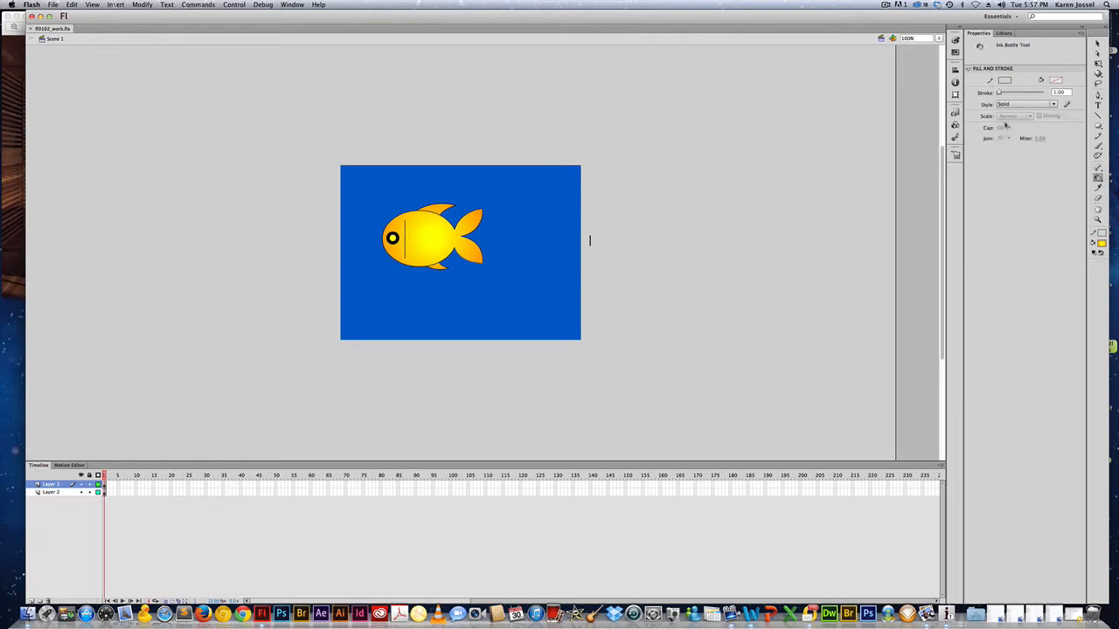
left_click(1004, 80)
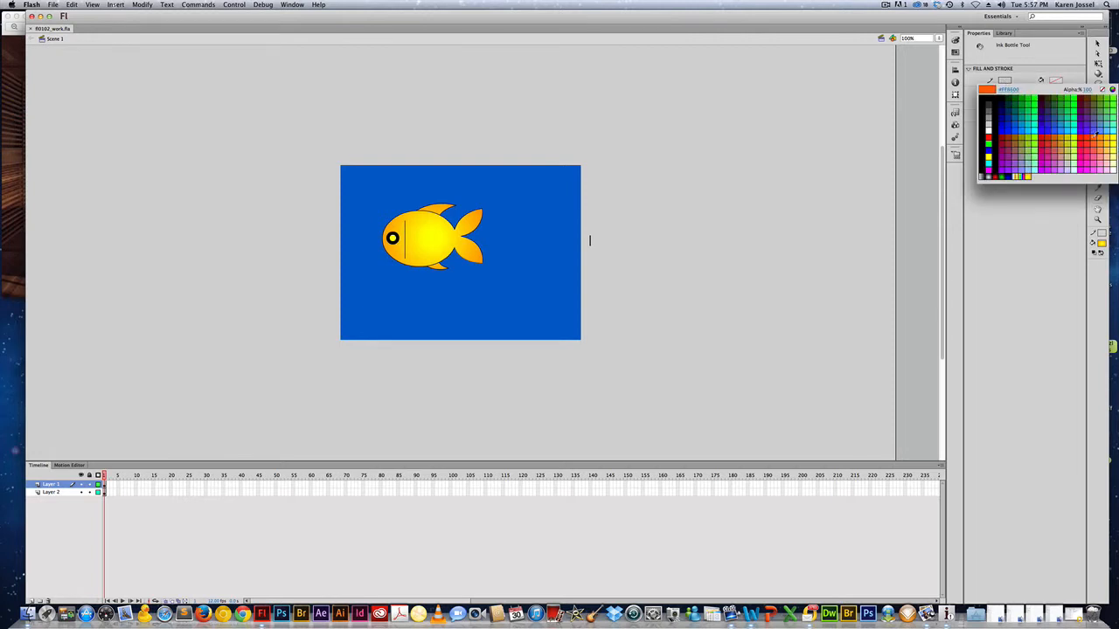
left_click(1096, 134)
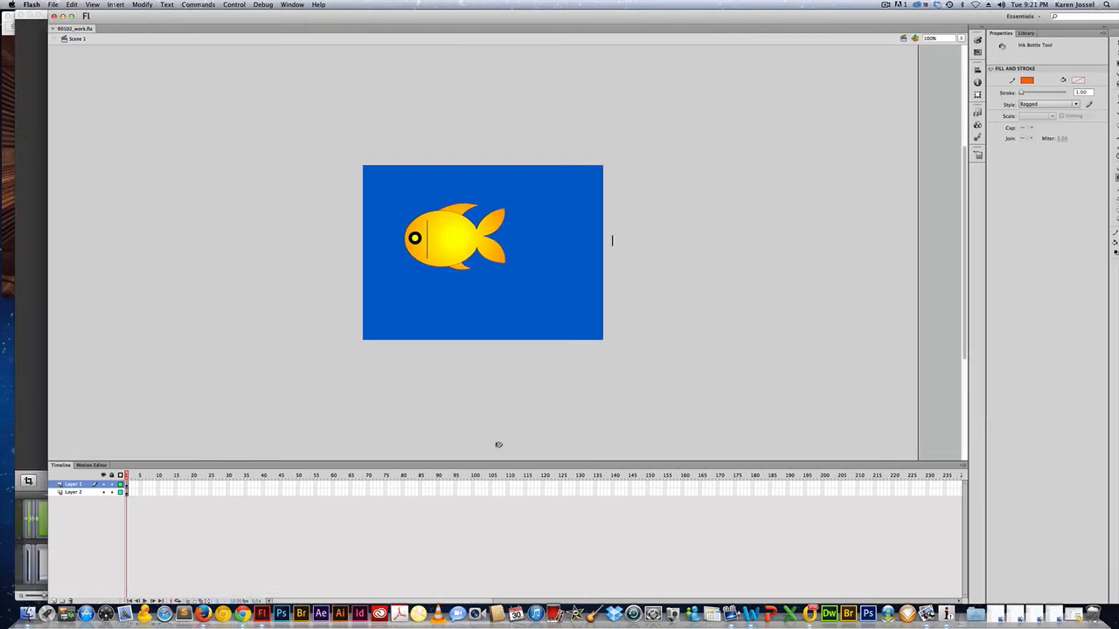
Undo the last three outline color changes on the fish
key("super+z")
key("super+z")
key("super+z")
double_click(968, 17)
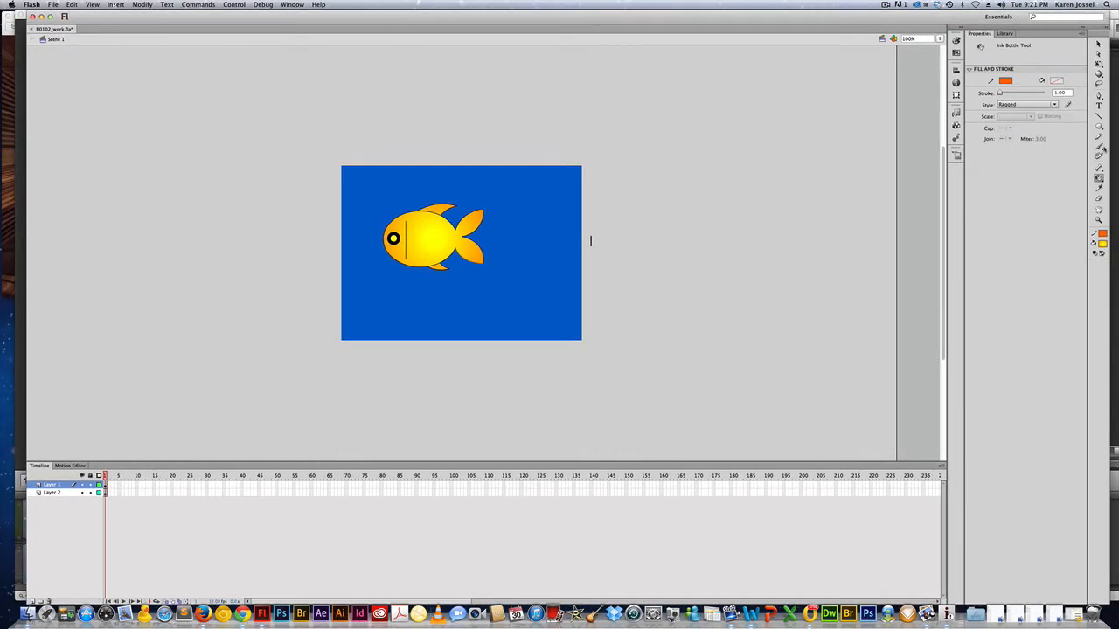
Recolor the outlines of the fish's upper and lower fins orange with the Ink Bottle tool
left_click(1099, 177)
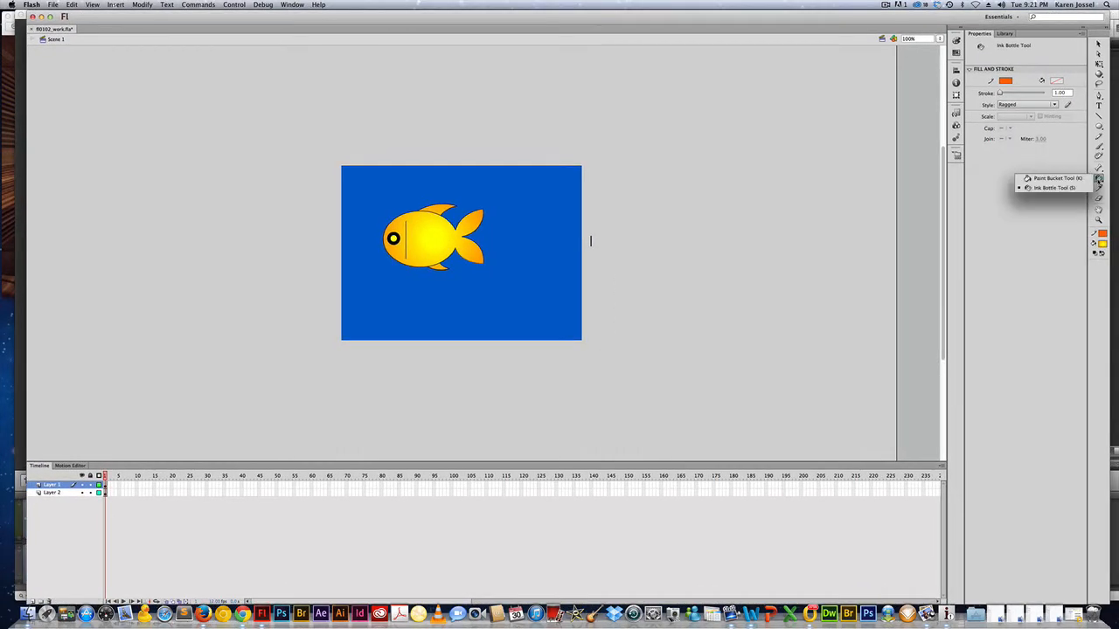
left_click(434, 203)
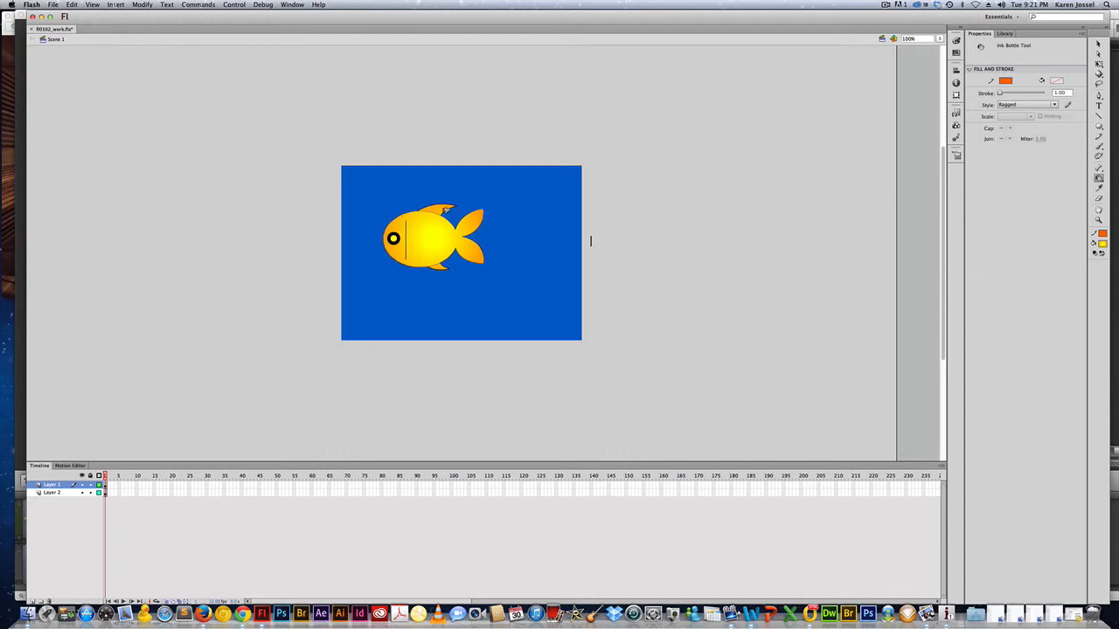
left_click(443, 204)
left_click(443, 263)
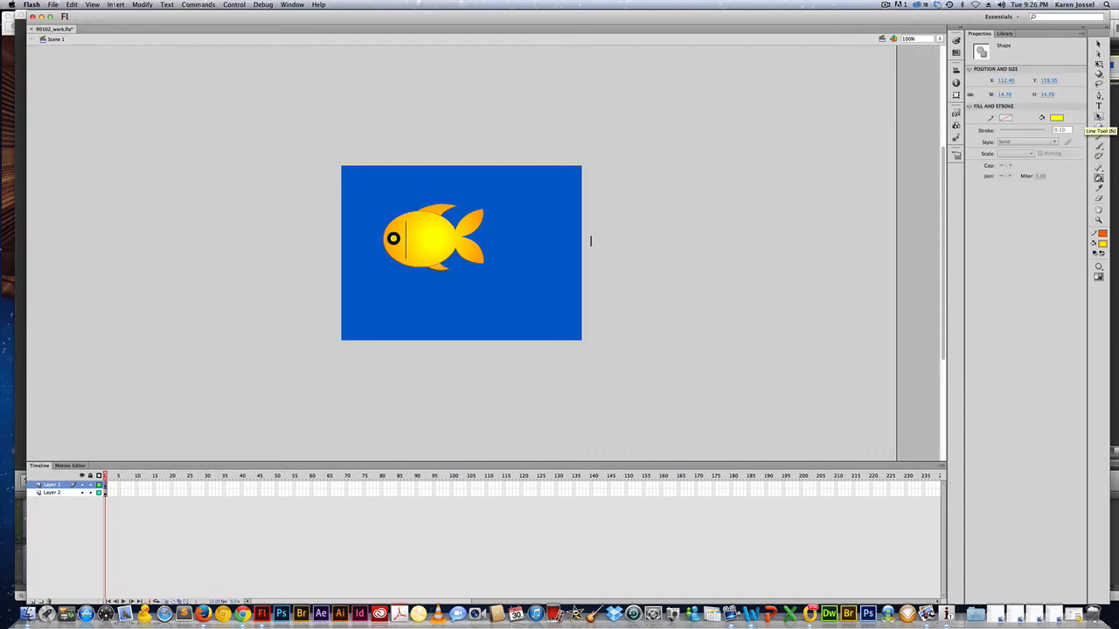
Sample the fish body's gradient with the Eyedropper to fill the selected eye center, and save the file
left_click(1099, 188)
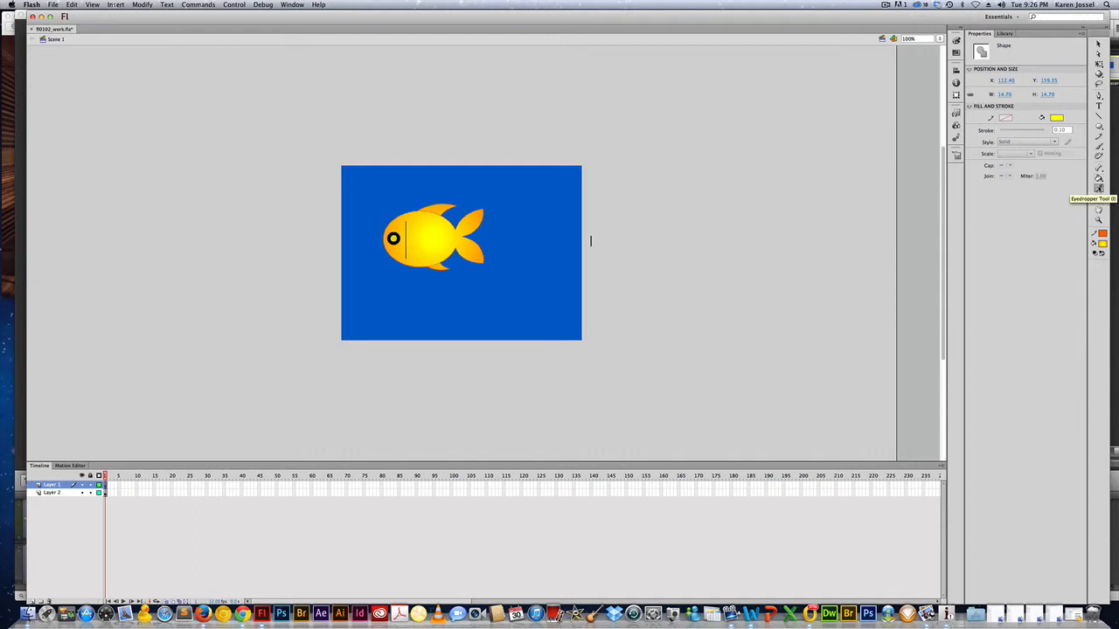
left_click(401, 219)
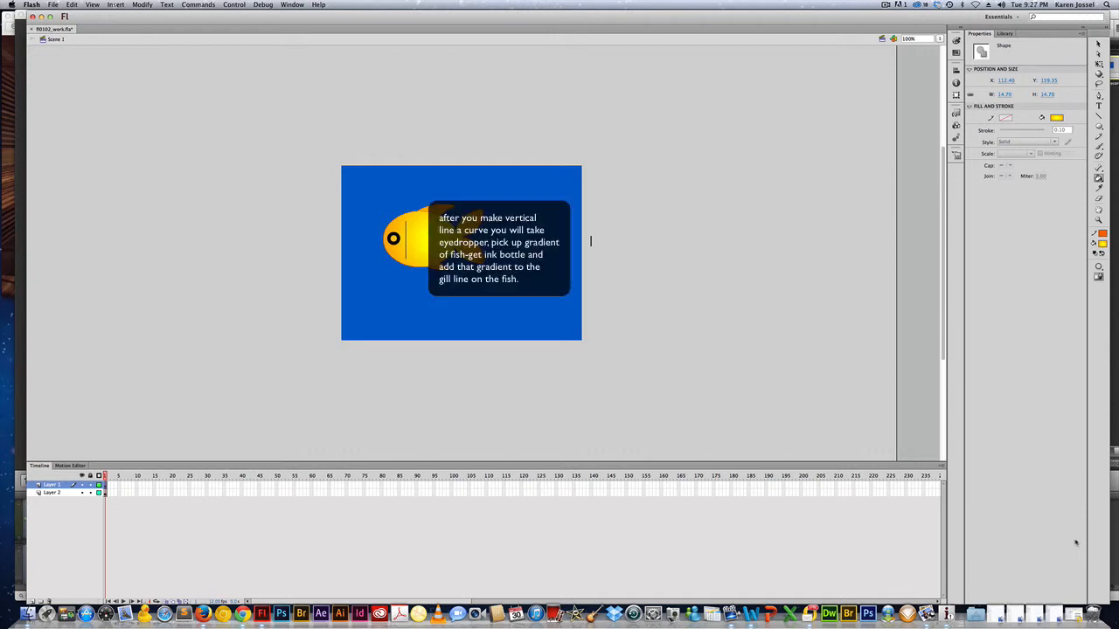
key("super+s")
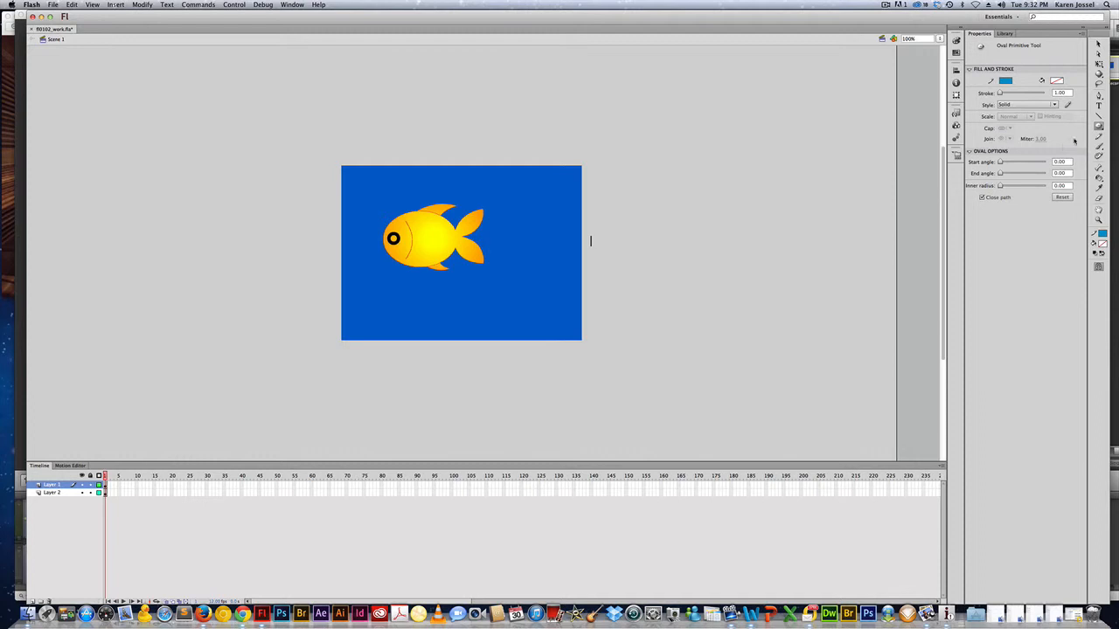
Choose the Oval Primitive tool and set its inner radius to 50
left_click(1098, 126)
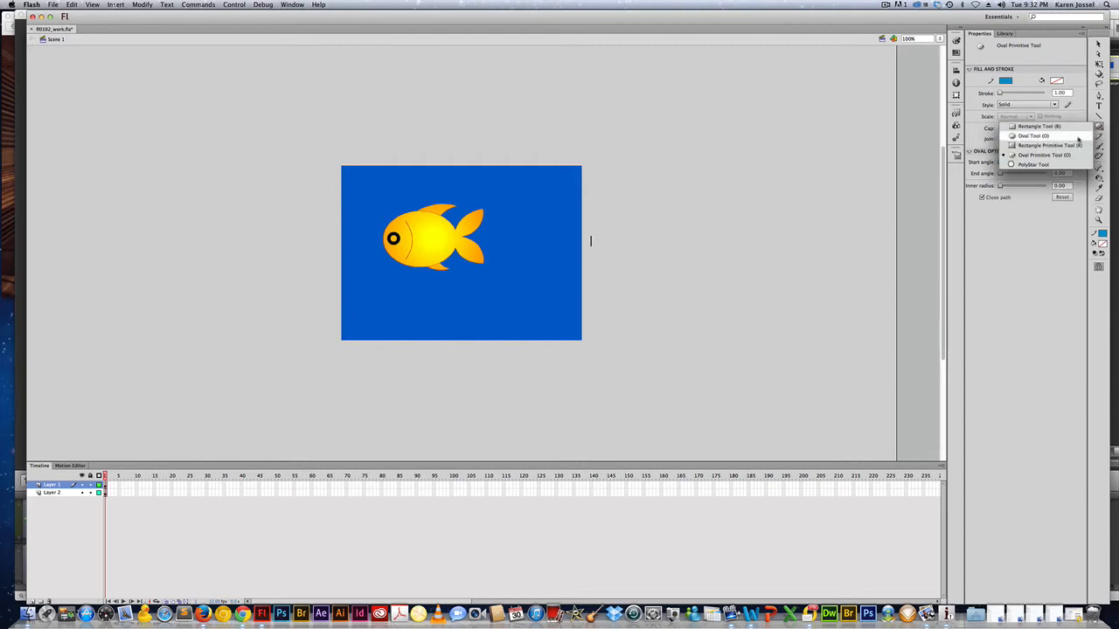
left_click(1049, 155)
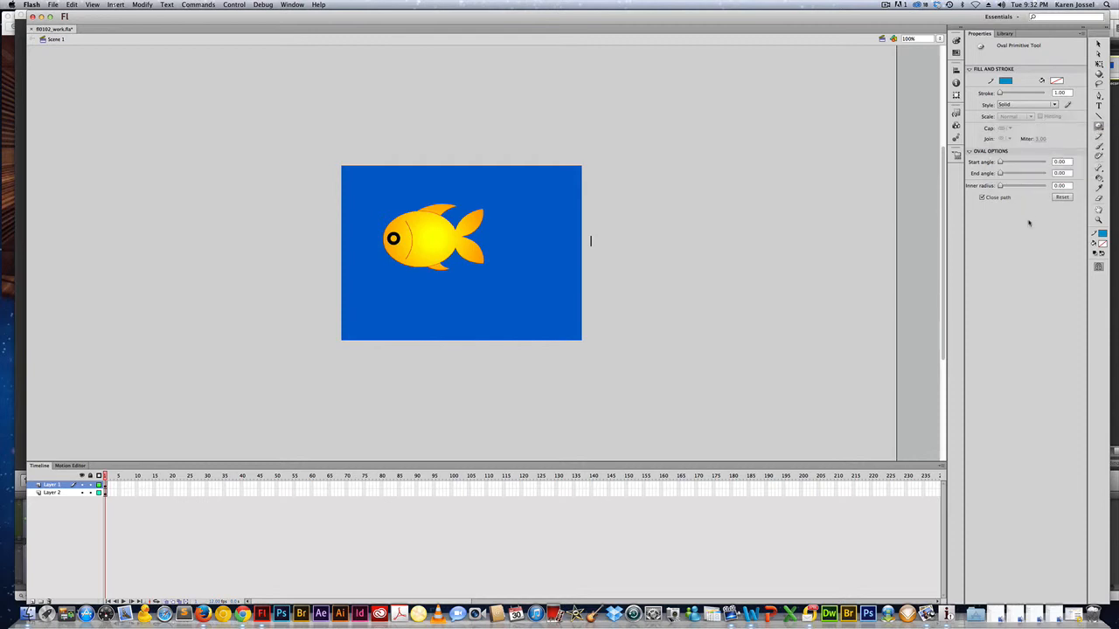
left_click(1067, 185)
type("50")
key("Return")
Try drawing a bubble about 31.5 px wide in front of the fish with a #6699FF stroke and no fill
left_click(1005, 83)
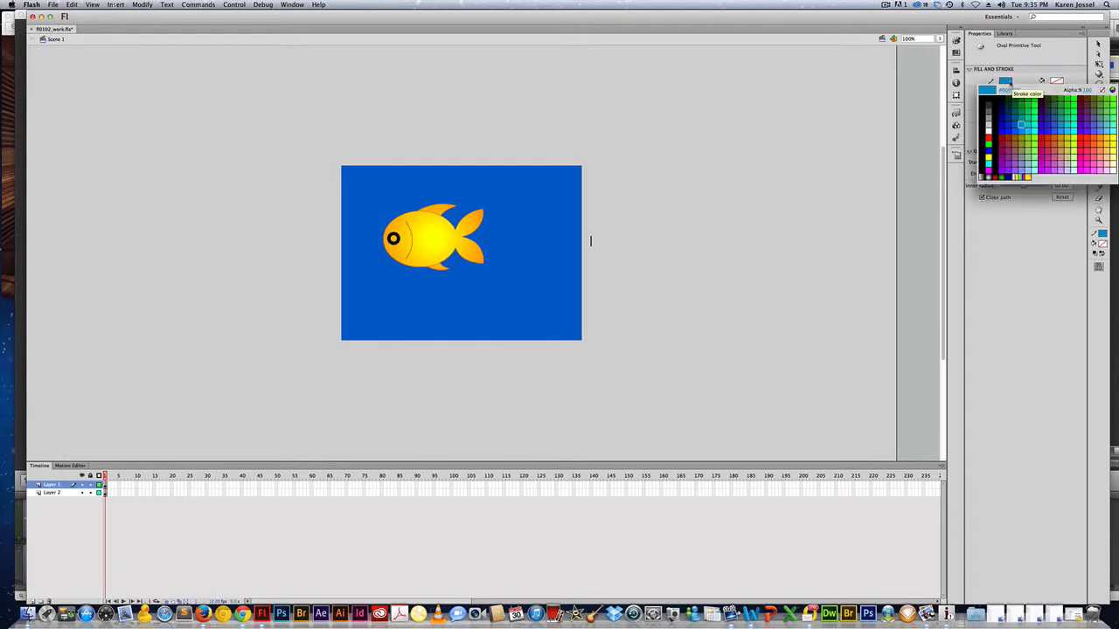
left_click(1010, 90)
type("6699ff")
key("Return")
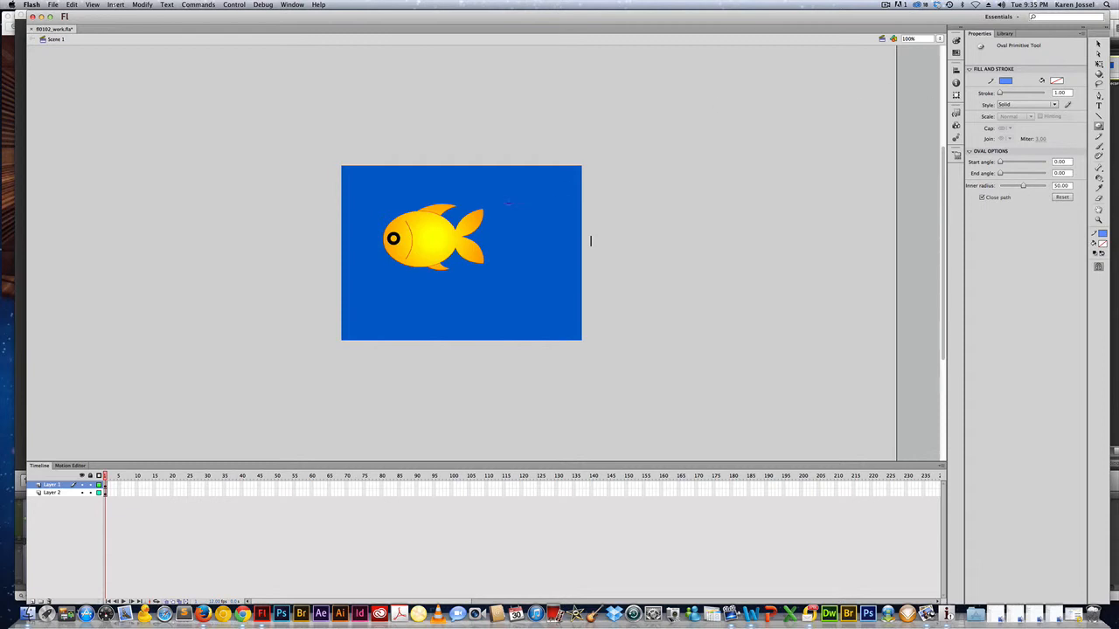
left_click_drag(359, 213, 373, 227)
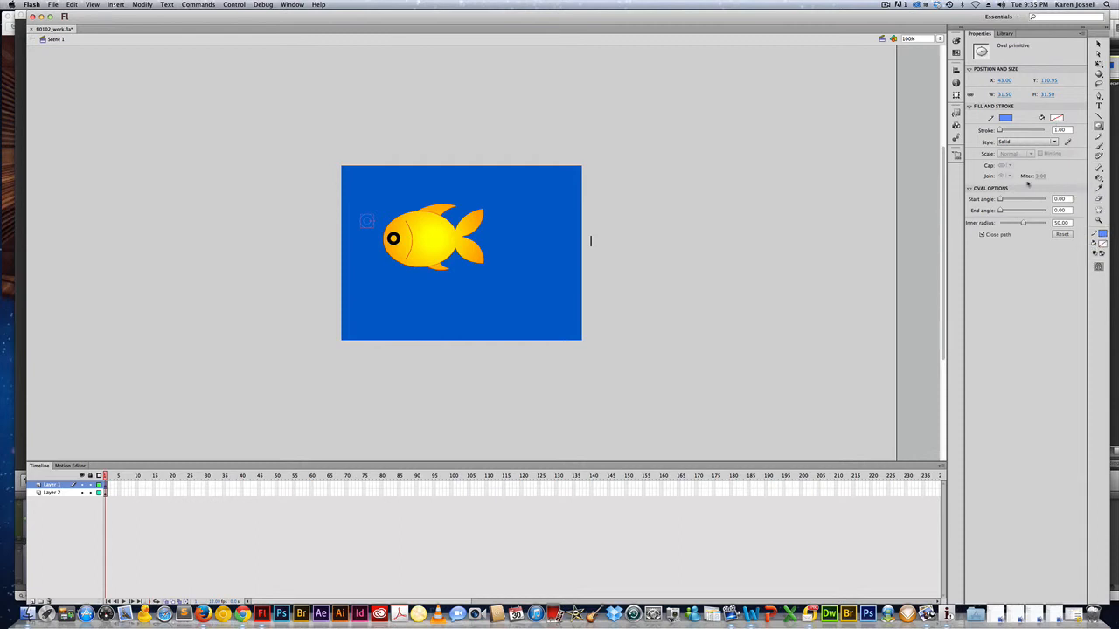
Set the Oval Primitive tool's stroke to none and its fill color to #6699FF
left_click(1005, 118)
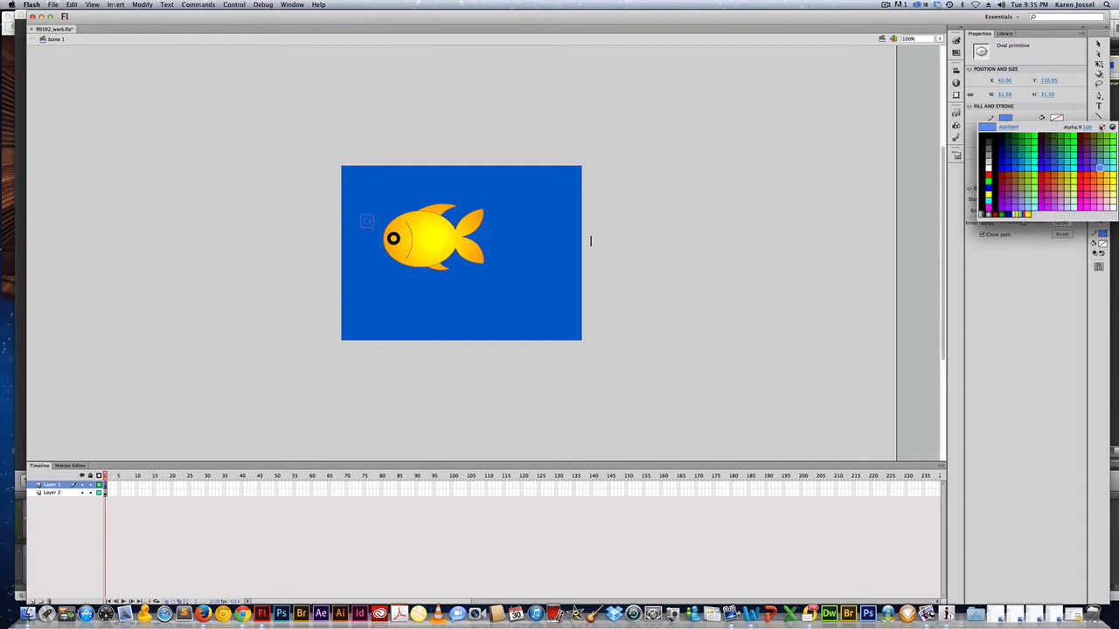
left_click(1101, 127)
left_click(1057, 81)
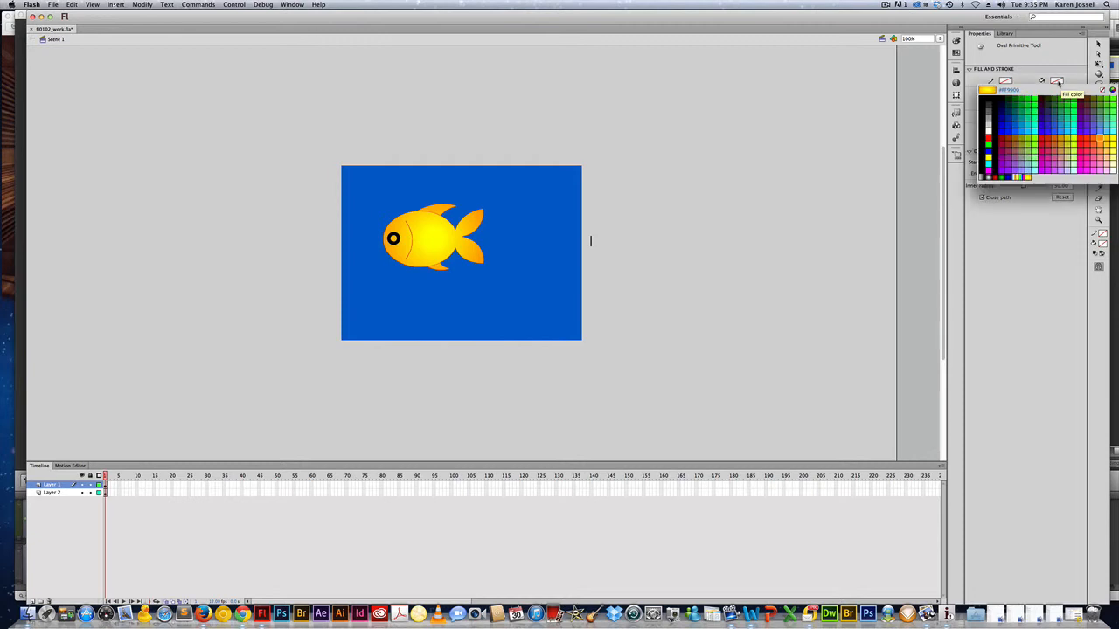
left_click(1010, 90)
type("6699")
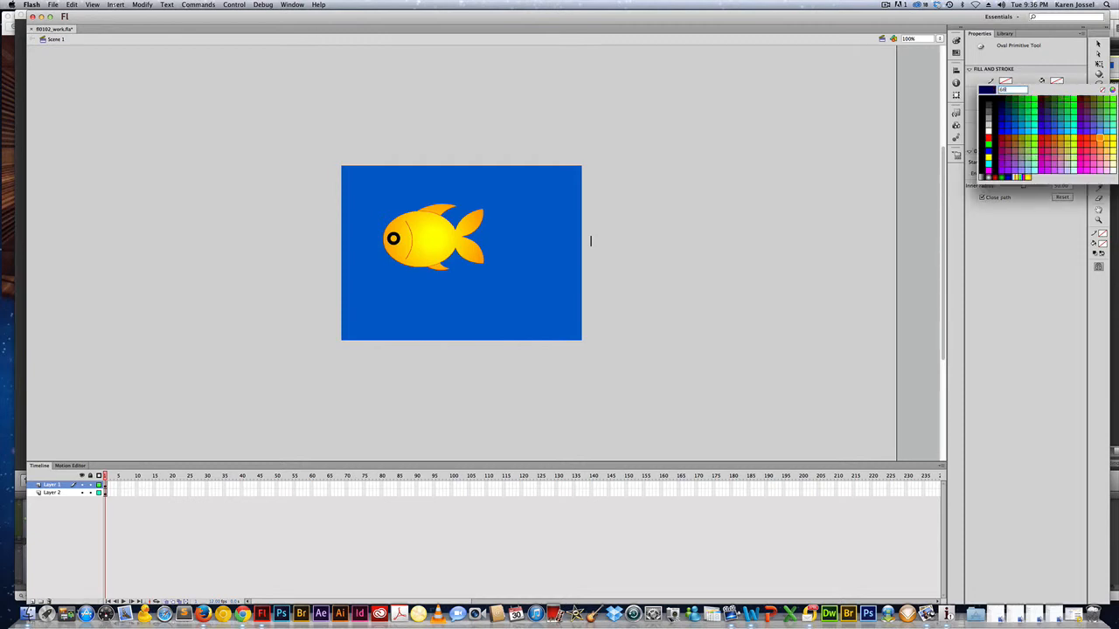
type("ff")
key("Return")
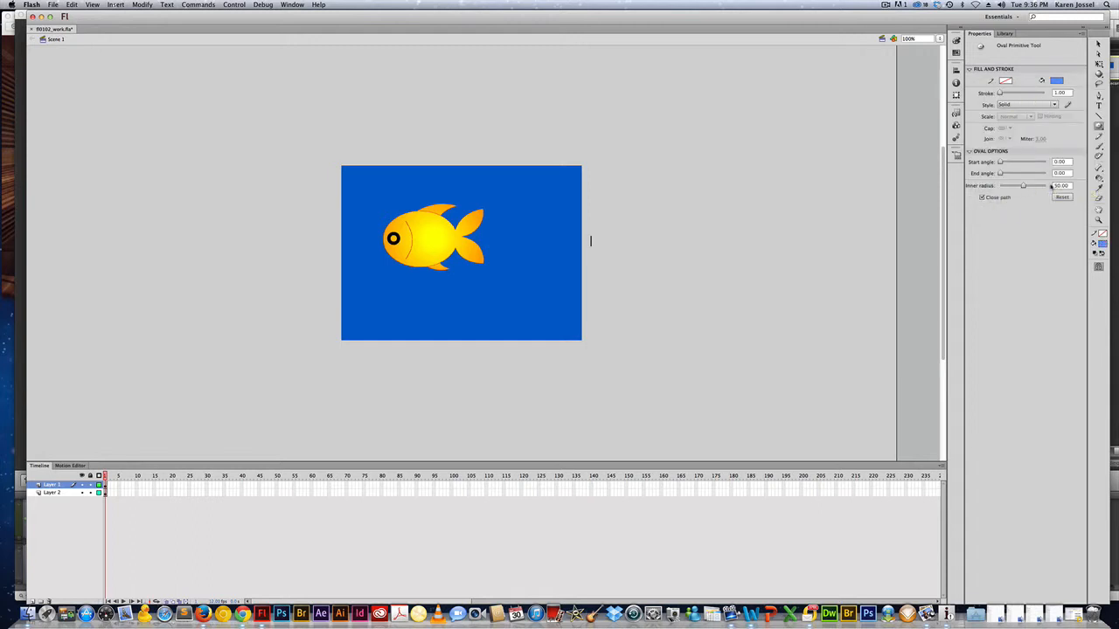
Draw a ring-shaped bubble about 36 px wide in front of the fish with smaller bubbles above it, and save the file
left_click(1099, 126)
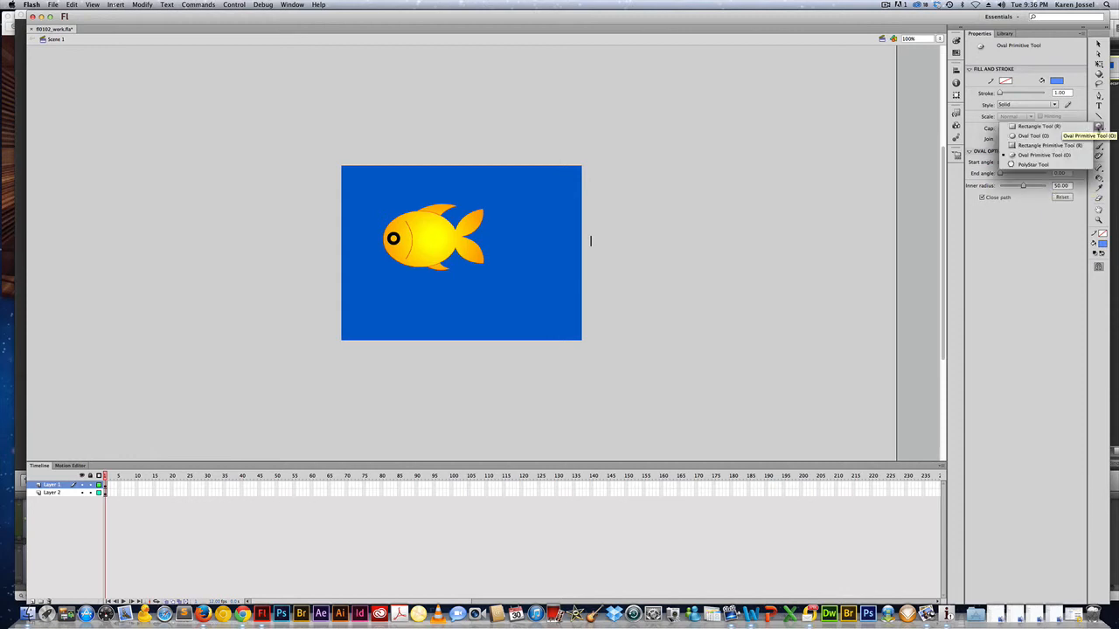
left_click(355, 212)
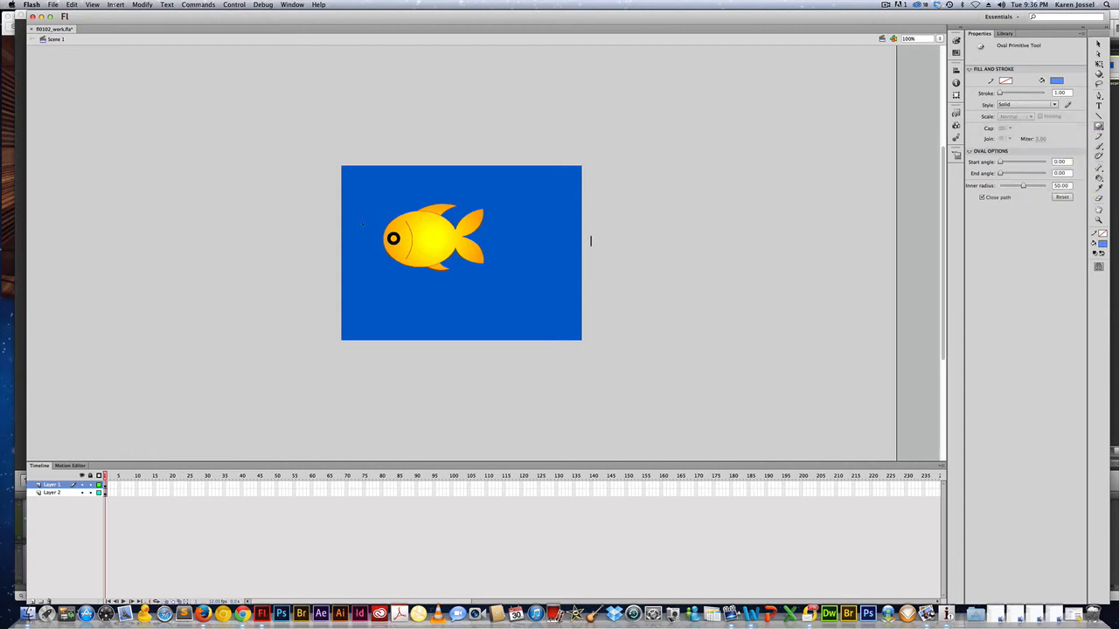
left_click_drag(361, 215, 373, 226)
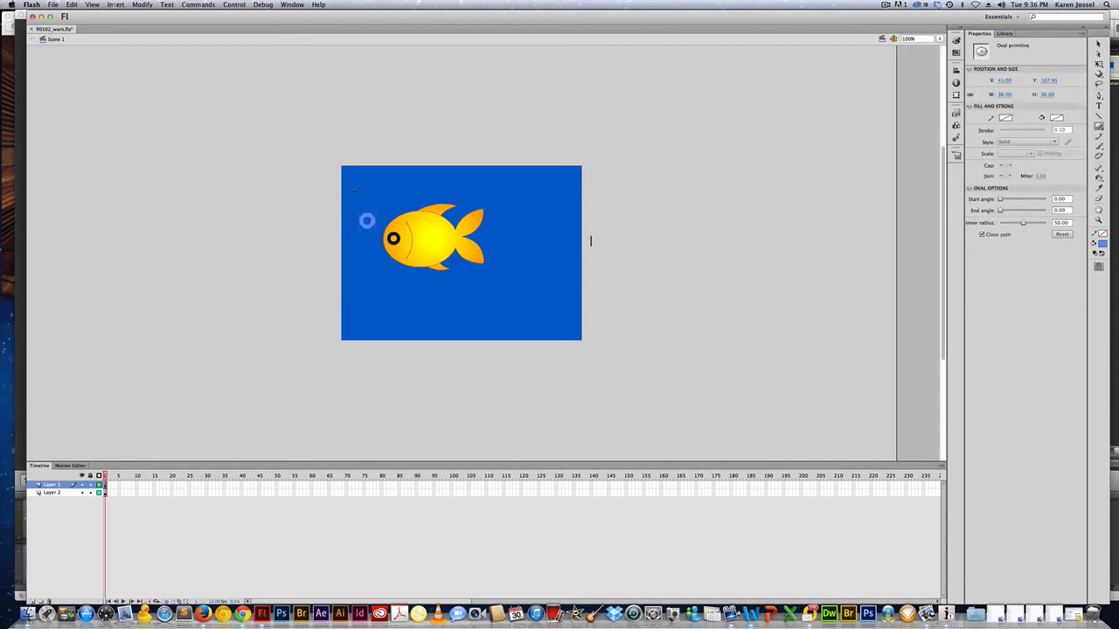
mouse_move(352, 194)
left_mouse_down()
mouse_move(361, 204)
mouse_move(371, 190)
left_mouse_up()
key("super+s")
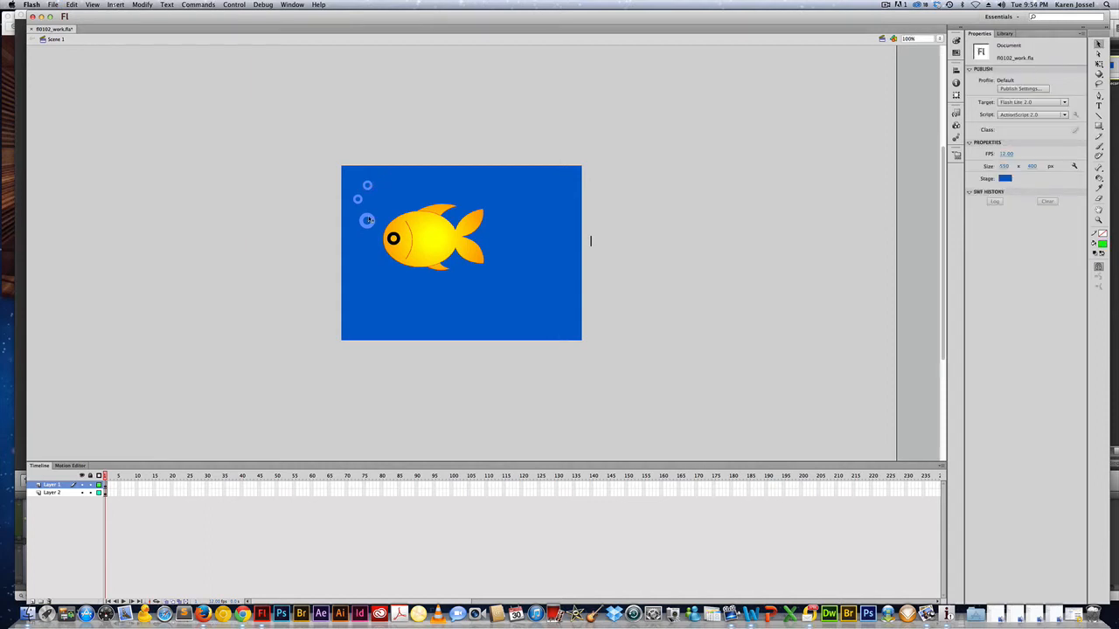
Increase the largest bubble's inner radius to about 56 and select the fish's black eye ring
left_click(369, 220)
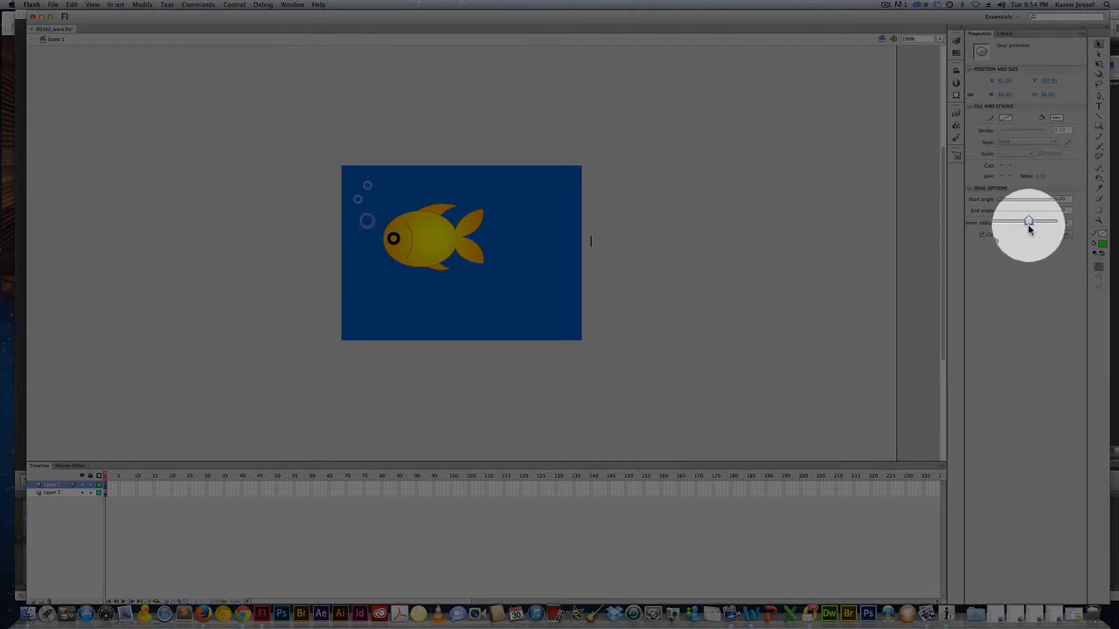
mouse_move(1024, 229)
left_mouse_down()
mouse_move(1036, 232)
mouse_move(1027, 232)
left_mouse_up()
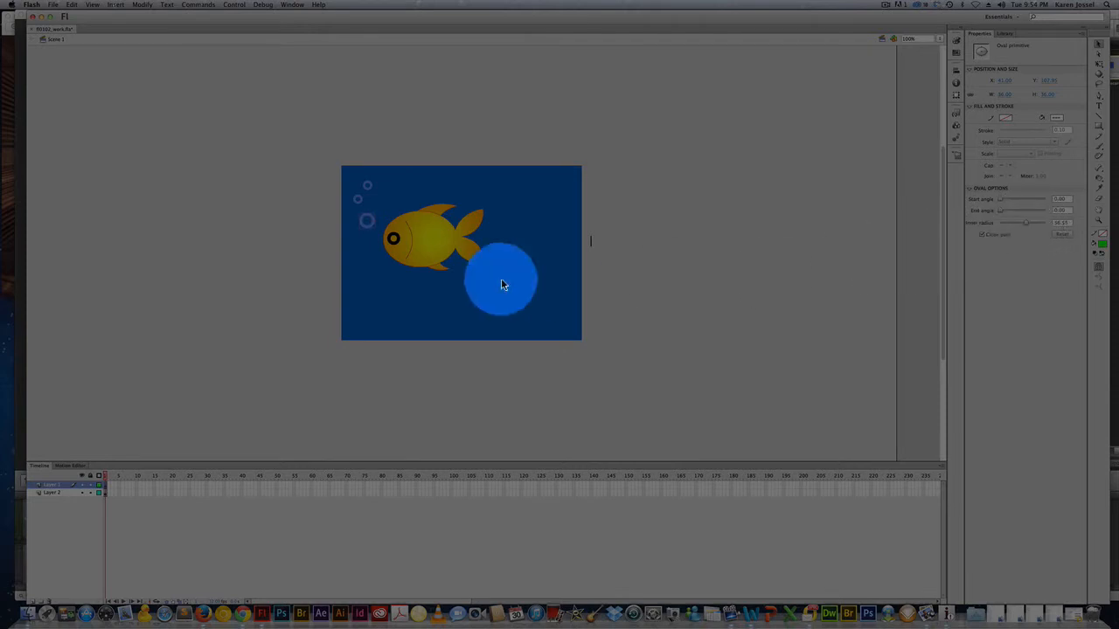
left_click_drag(502, 282, 481, 282)
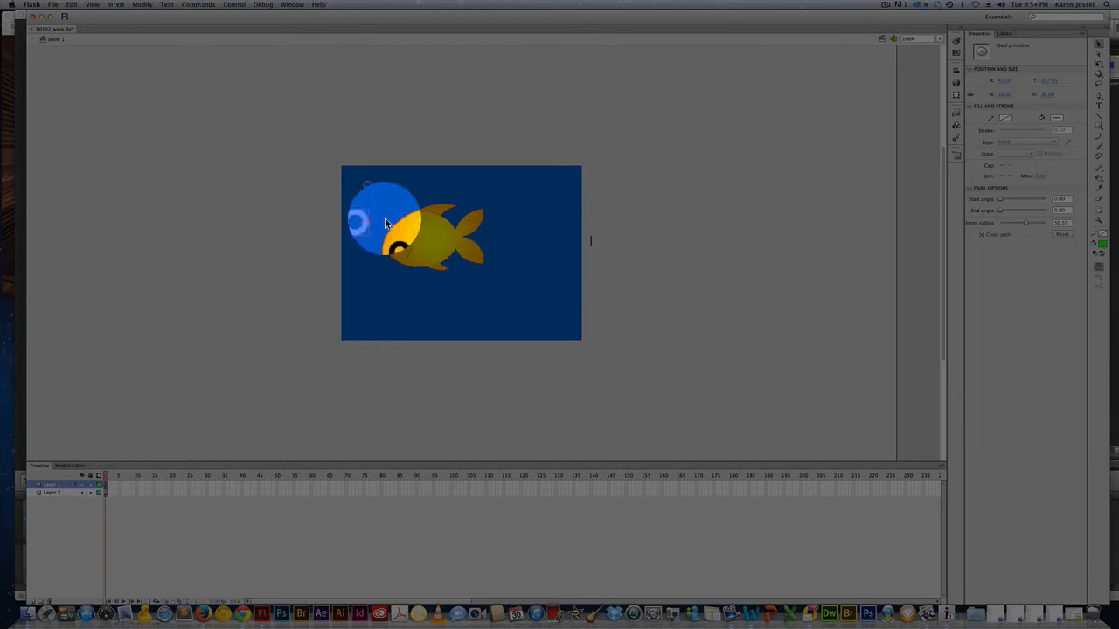
left_click_drag(385, 217, 394, 237)
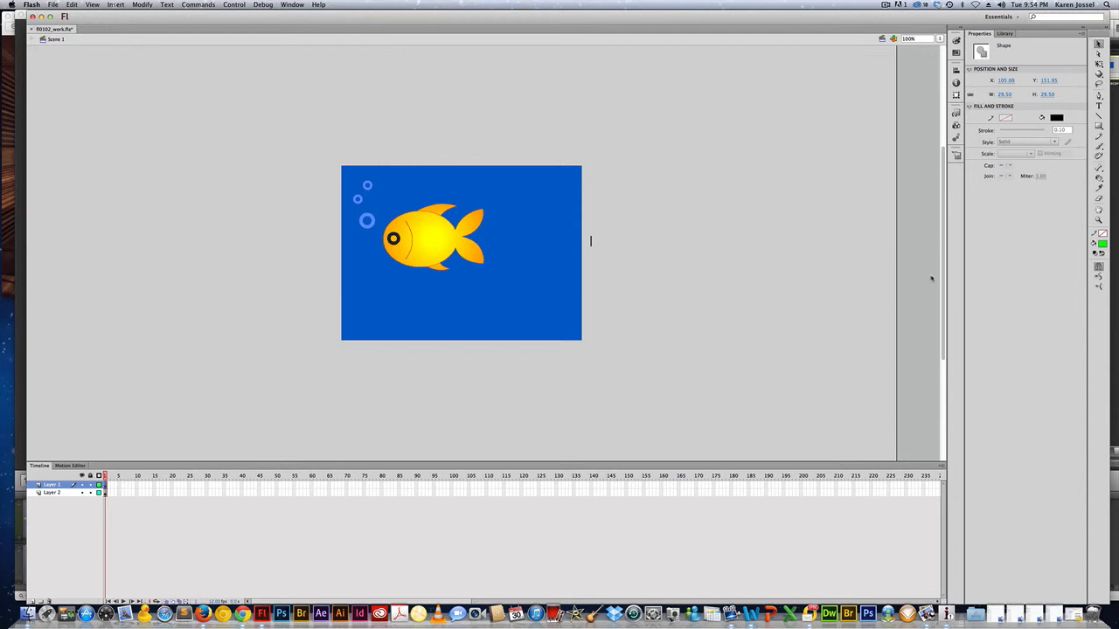
Save the fish file and open fl0101.fla from the fl01lessons folder
key("super+s")
key("super+o")
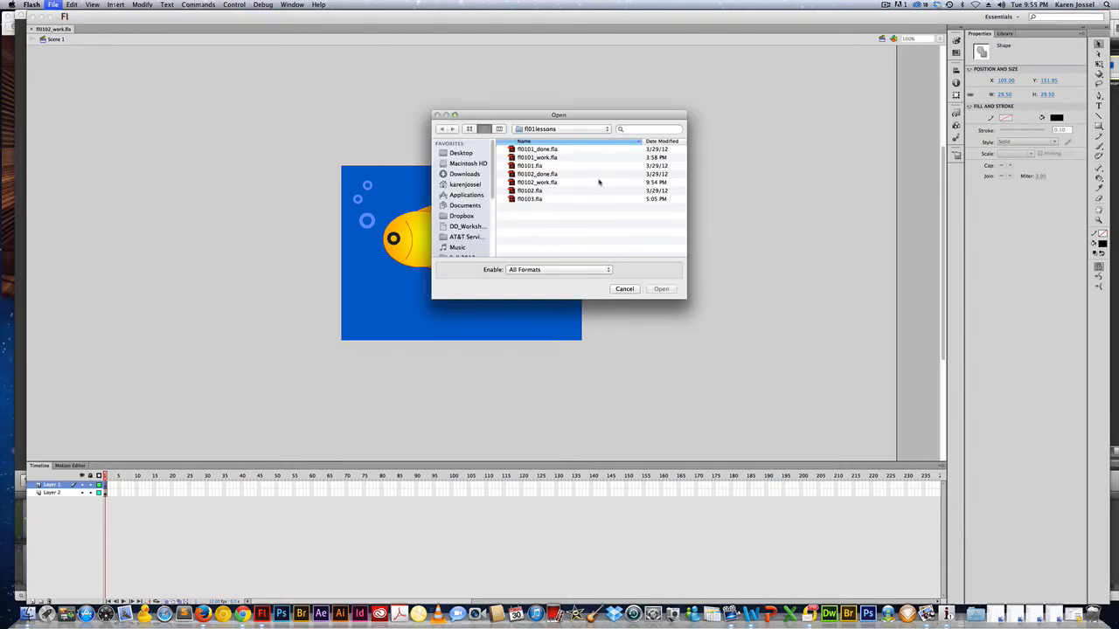
left_click(535, 166)
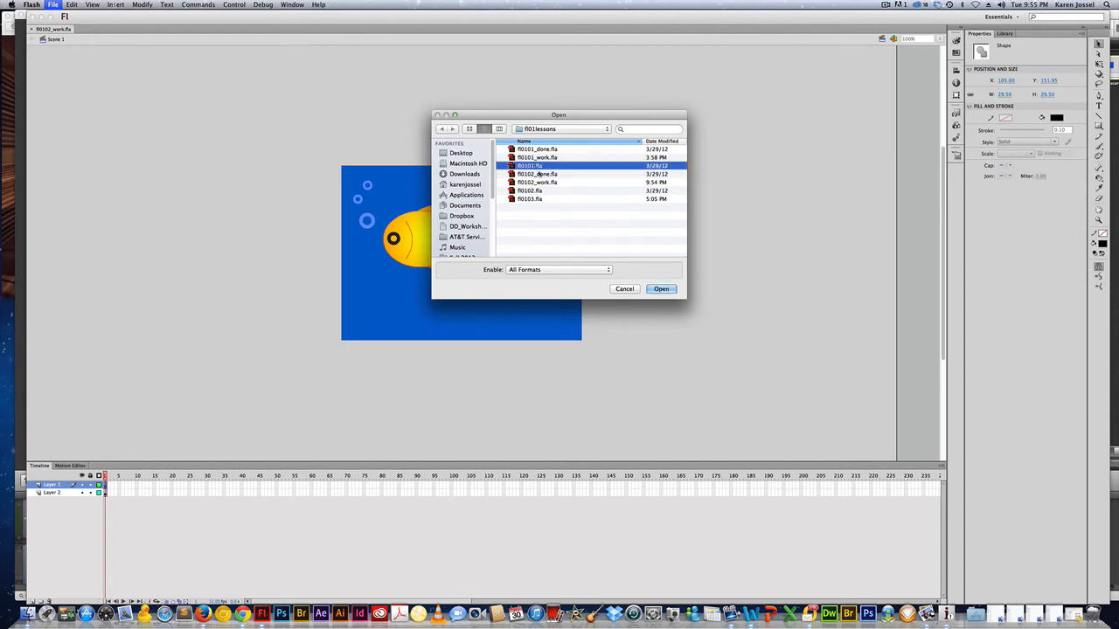
left_click(661, 289)
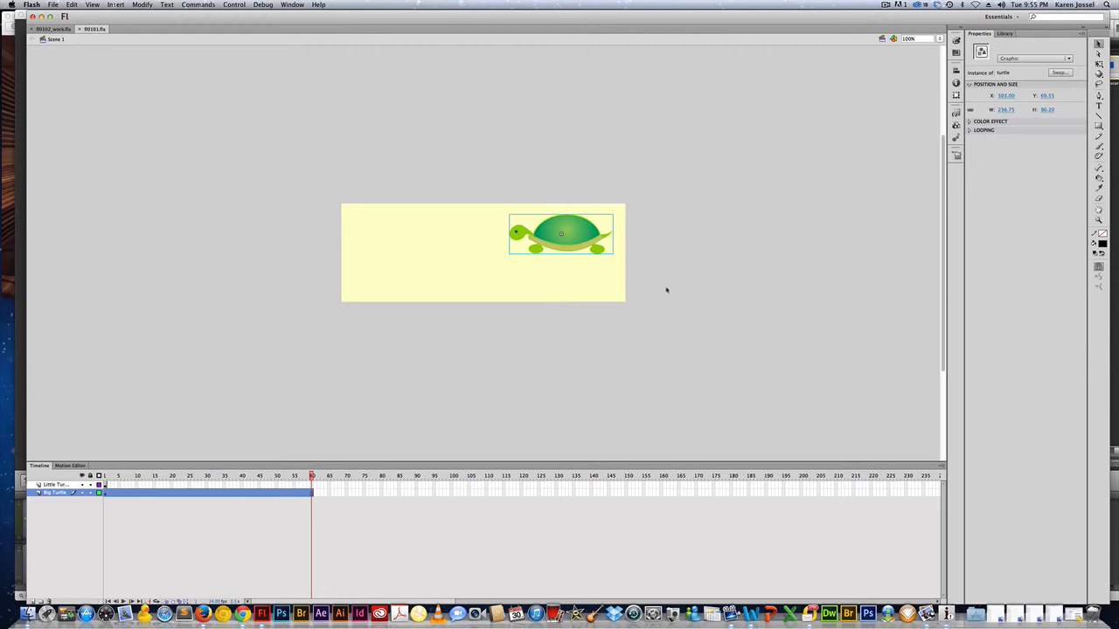
Examine which frames the Little Turtle and Big Turtle layers cover and play the timeline through to frame 60
left_click(61, 486)
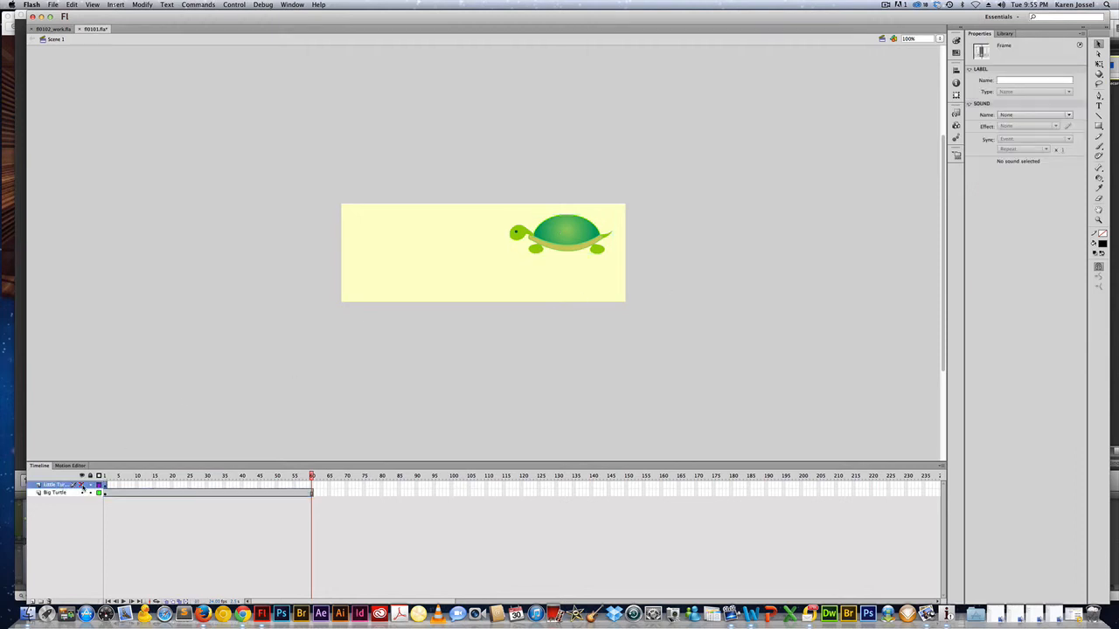
left_click(115, 485)
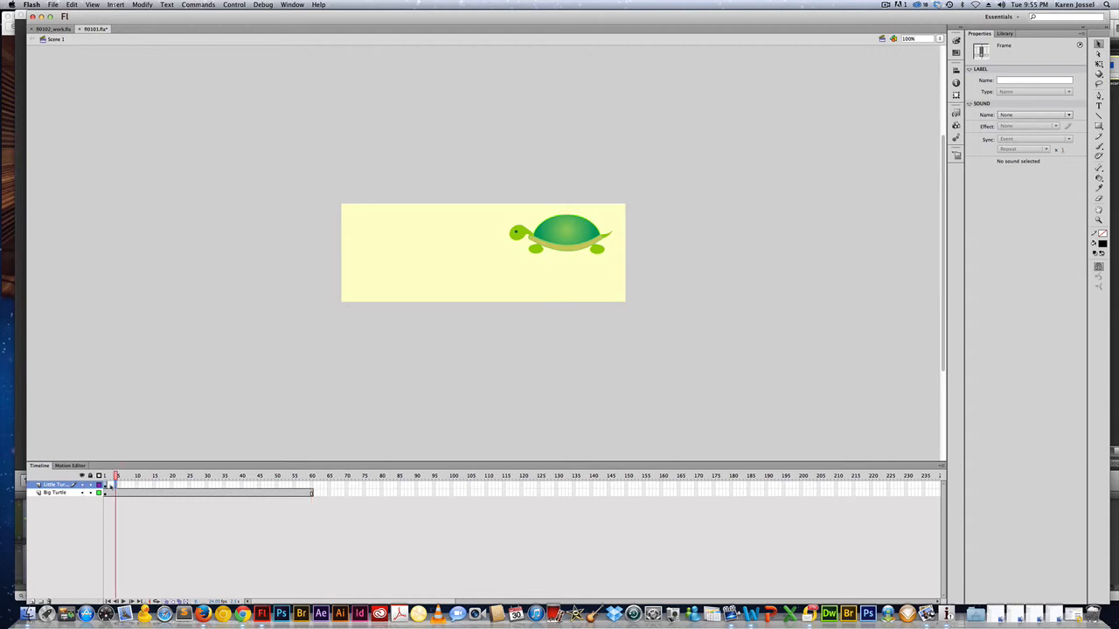
left_click(106, 486)
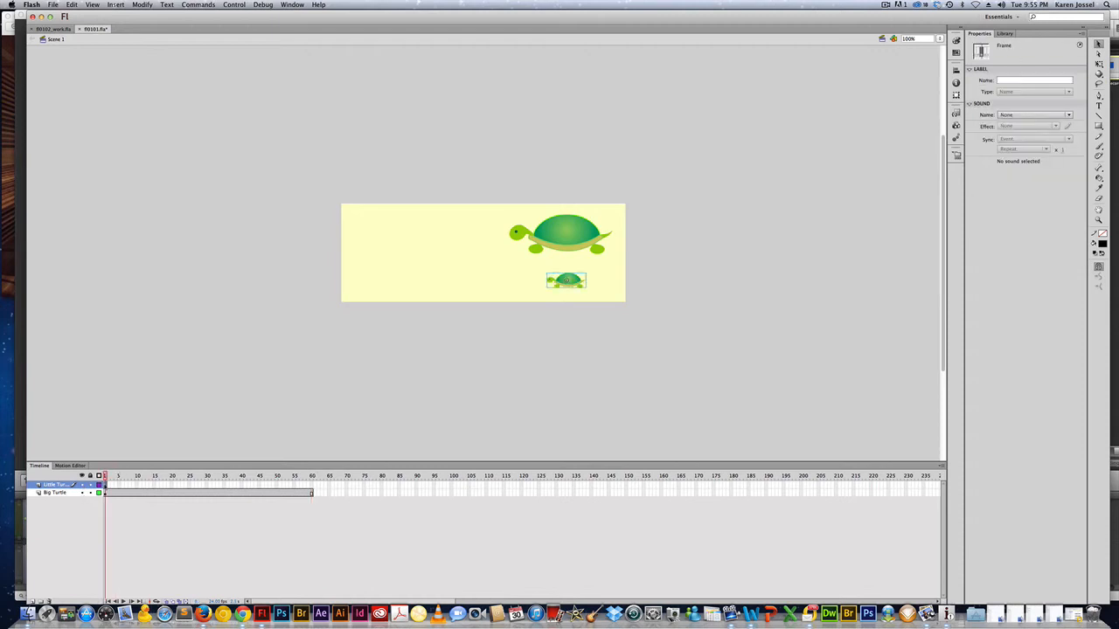
left_click(119, 493)
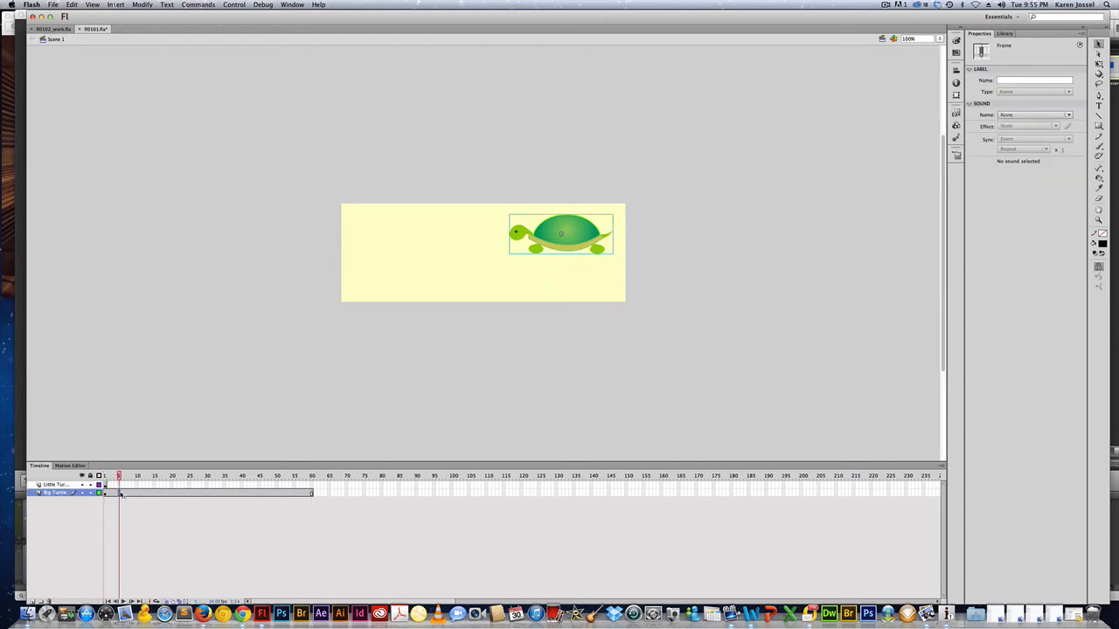
left_click_drag(119, 475, 81, 509)
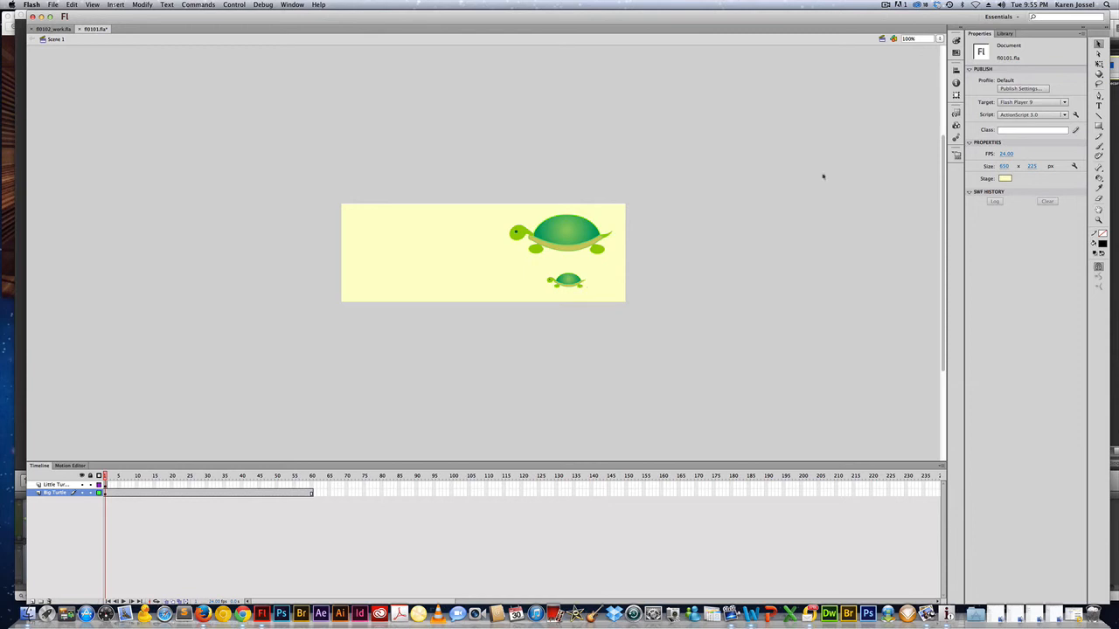
left_click(578, 225)
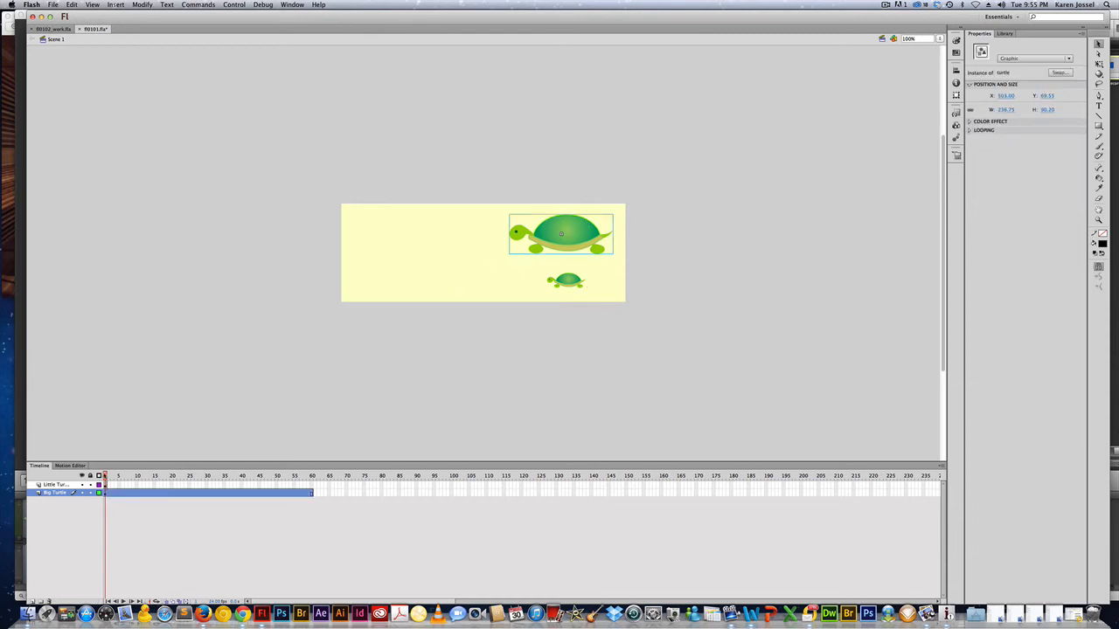
key("Return")
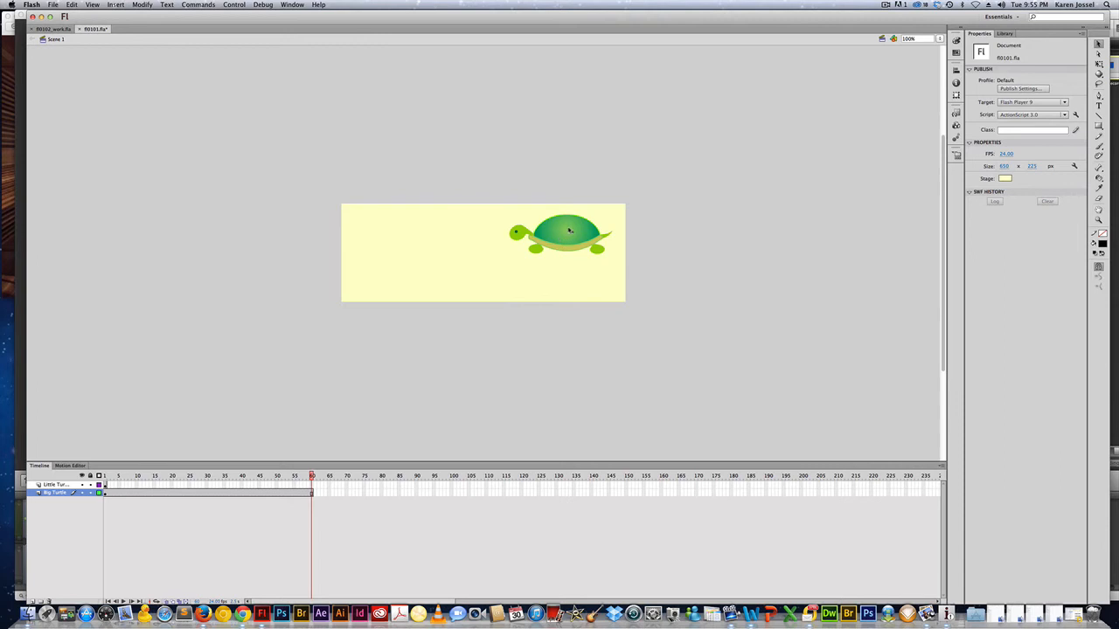
Create a motion tween on the big turtle, move it straight across to the stage's left edge at frame 60, and play the animation
left_click_drag(558, 236, 568, 235)
right_click(556, 235)
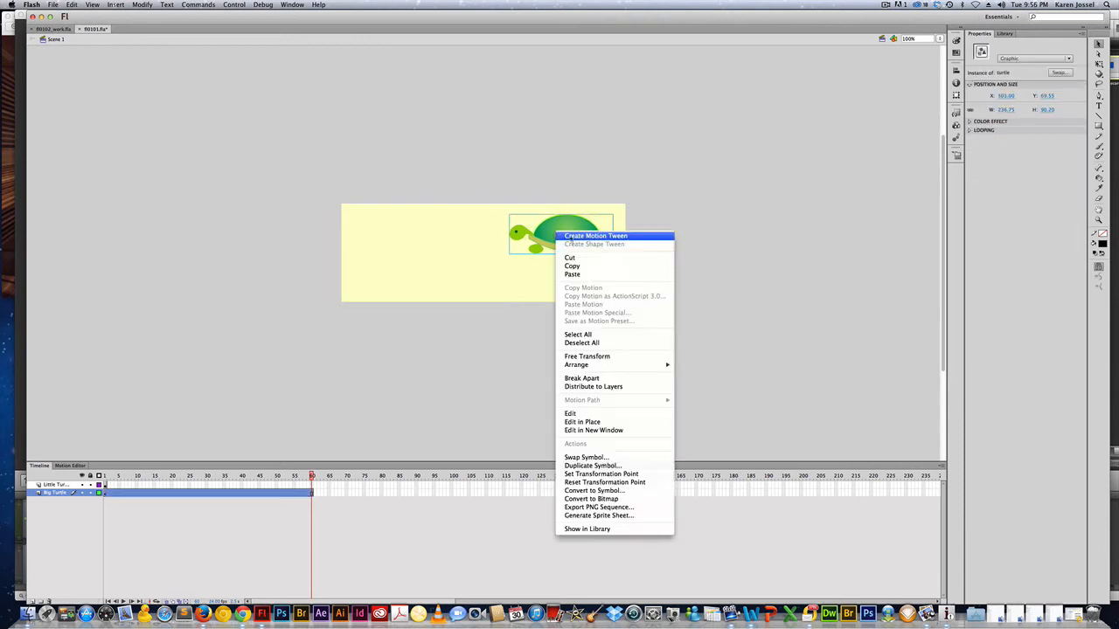
left_click(595, 236)
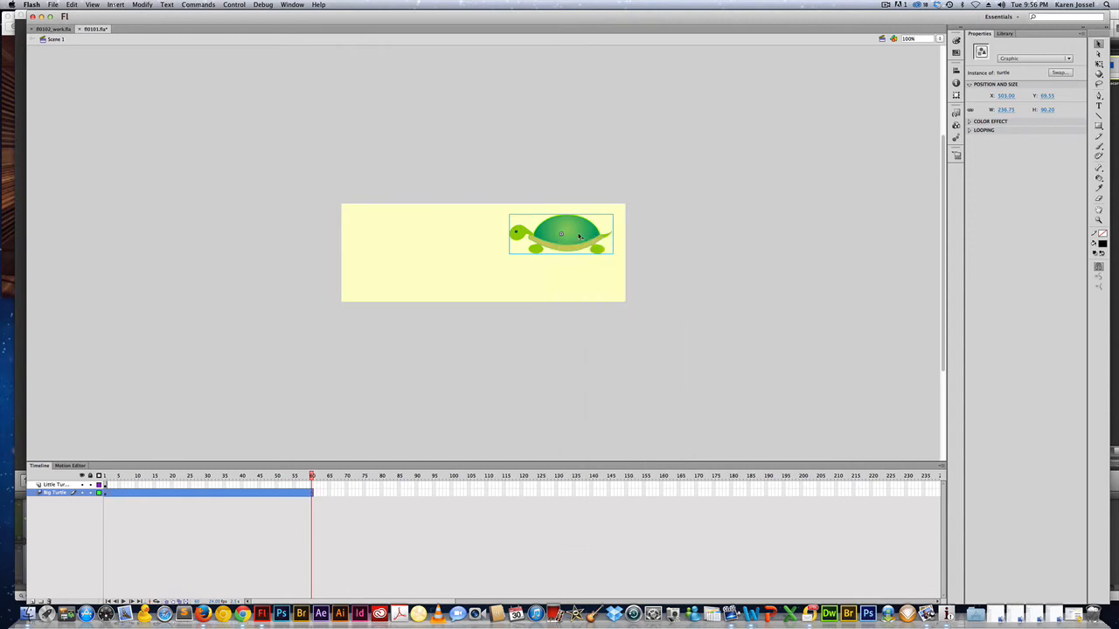
left_click_drag(577, 236, 409, 242)
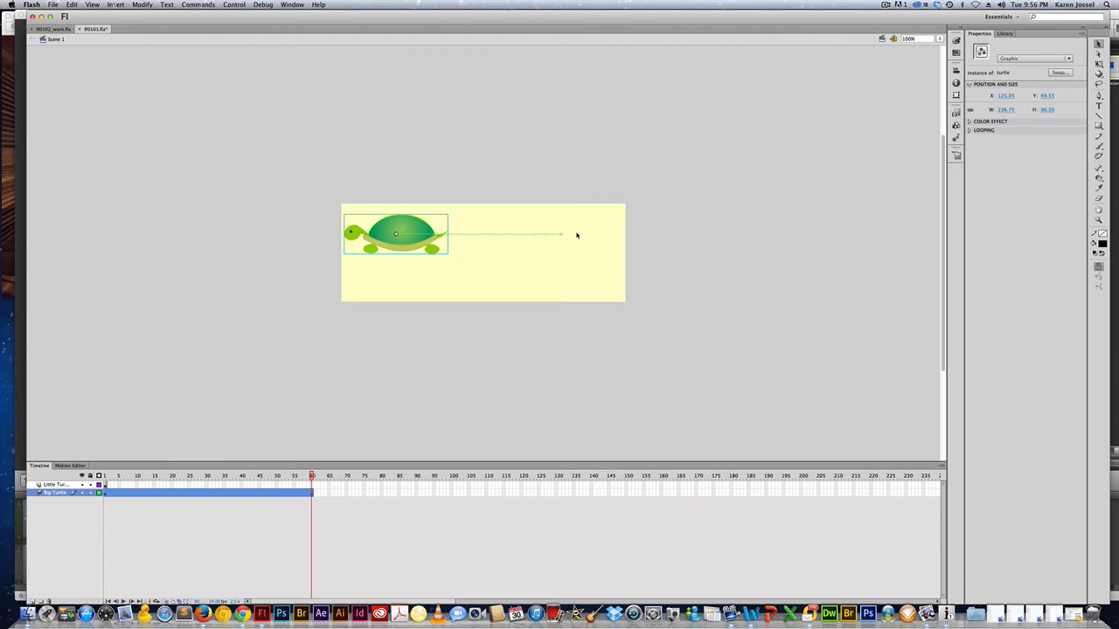
key("Return")
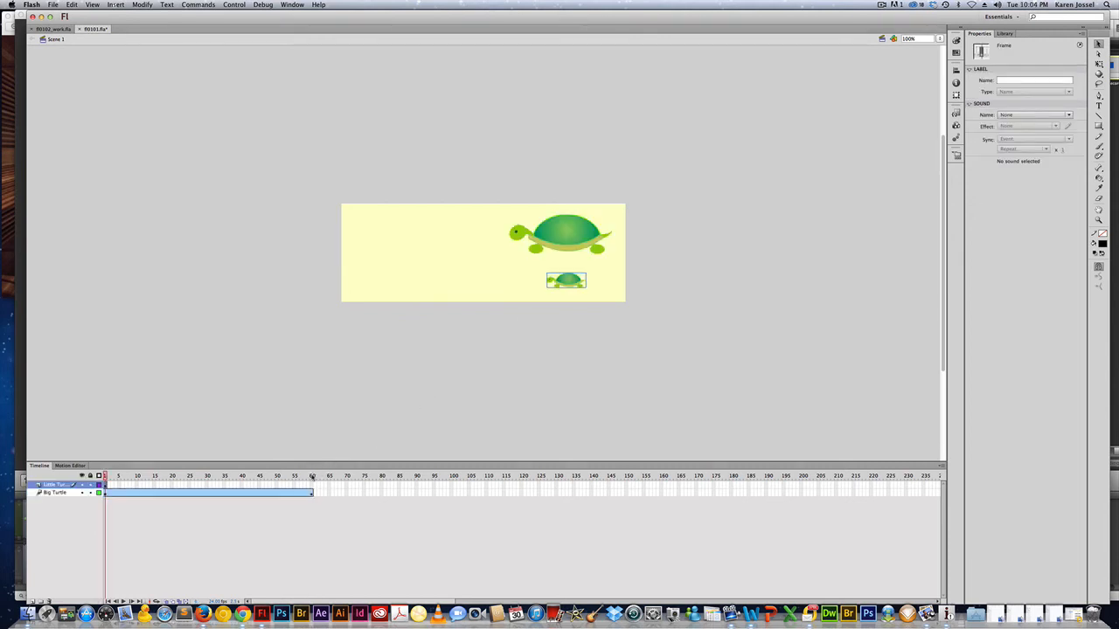
Extend the Little Turtle layer by inserting a frame at frame 60
left_click(312, 476)
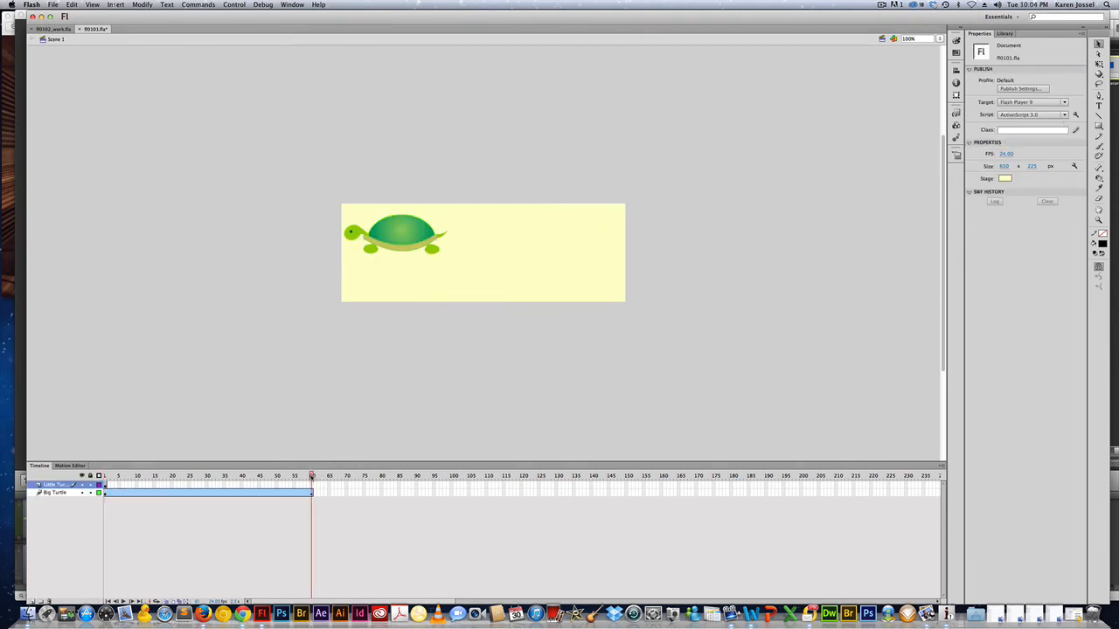
right_click(312, 485)
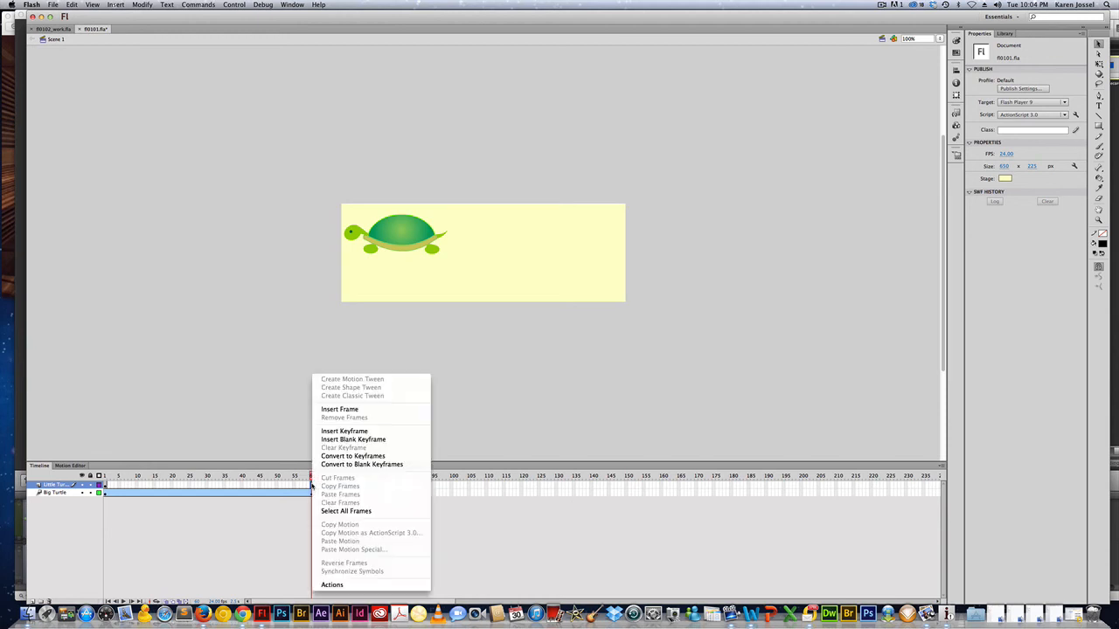
left_click(348, 413)
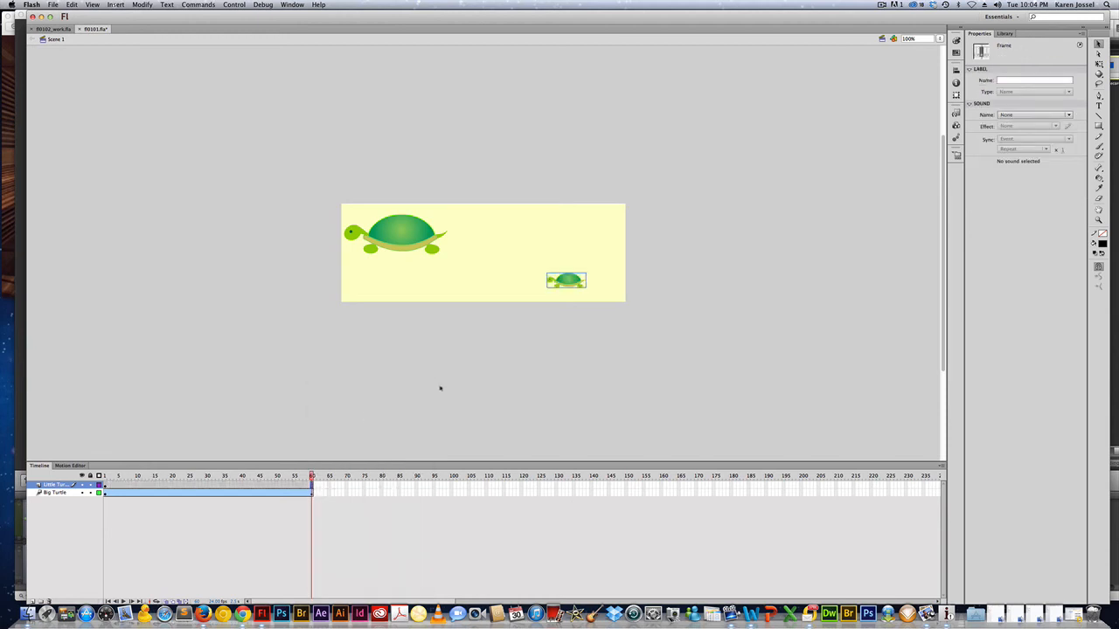
Create a motion tween on the little turtle, converting it to a symbol, move it partly past the stage's left edge at frame 60, and play it
right_click(569, 281)
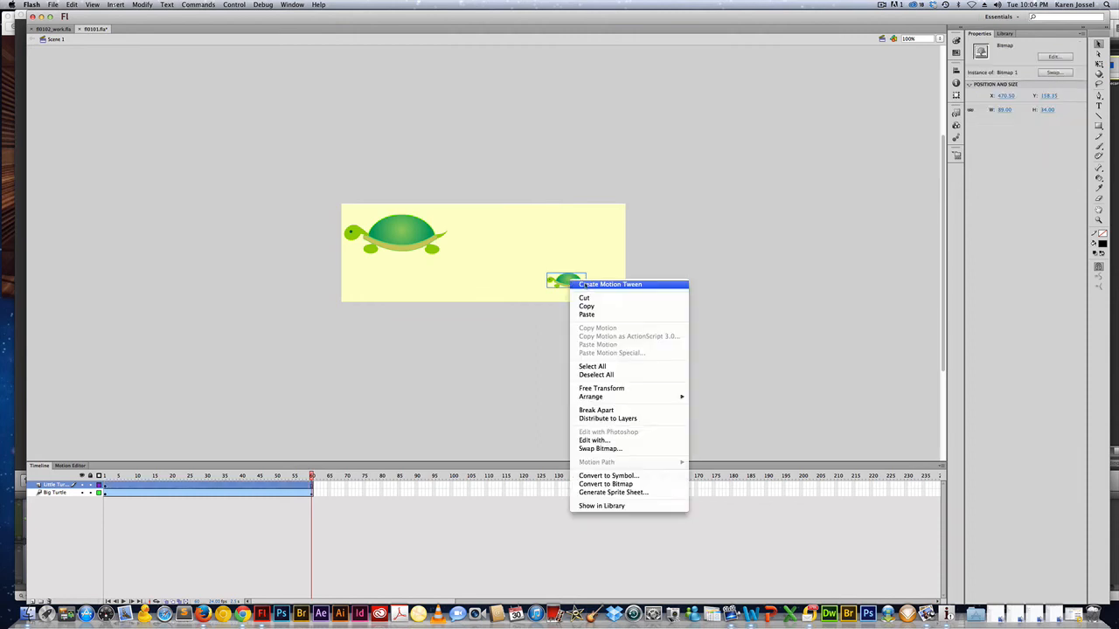
left_click(584, 284)
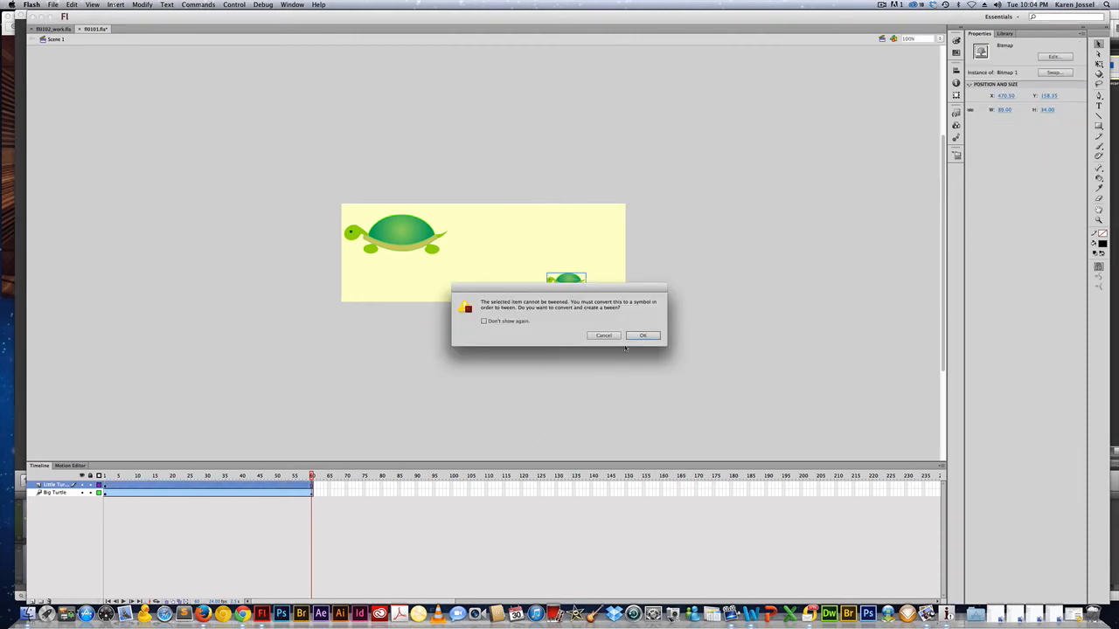
left_click(641, 337)
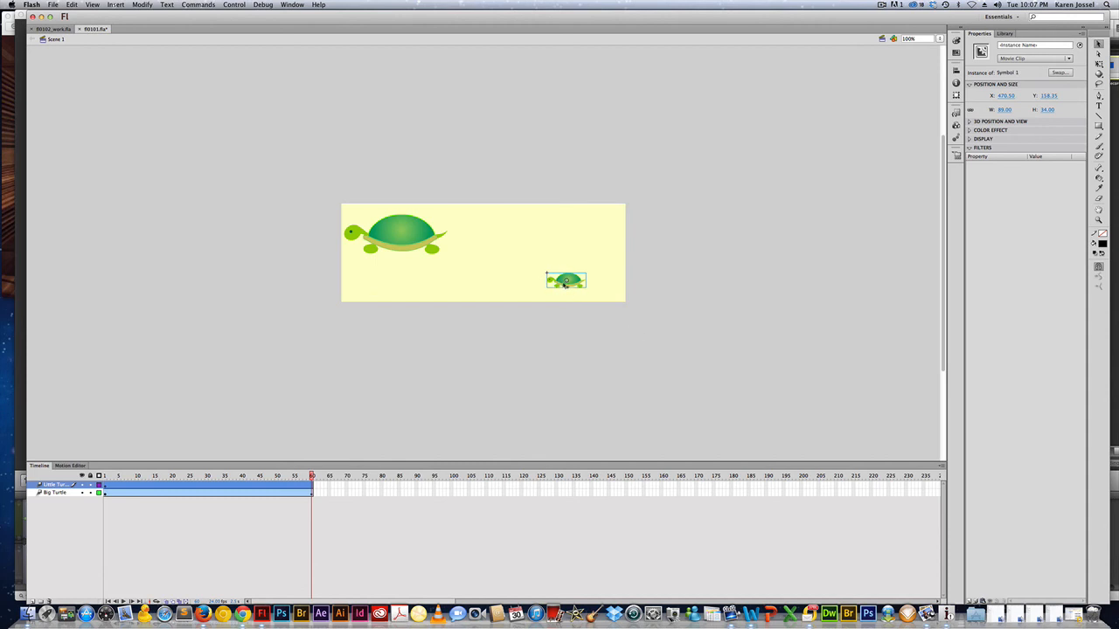
right_click(564, 285)
left_click(507, 285)
left_click_drag(569, 280, 336, 279)
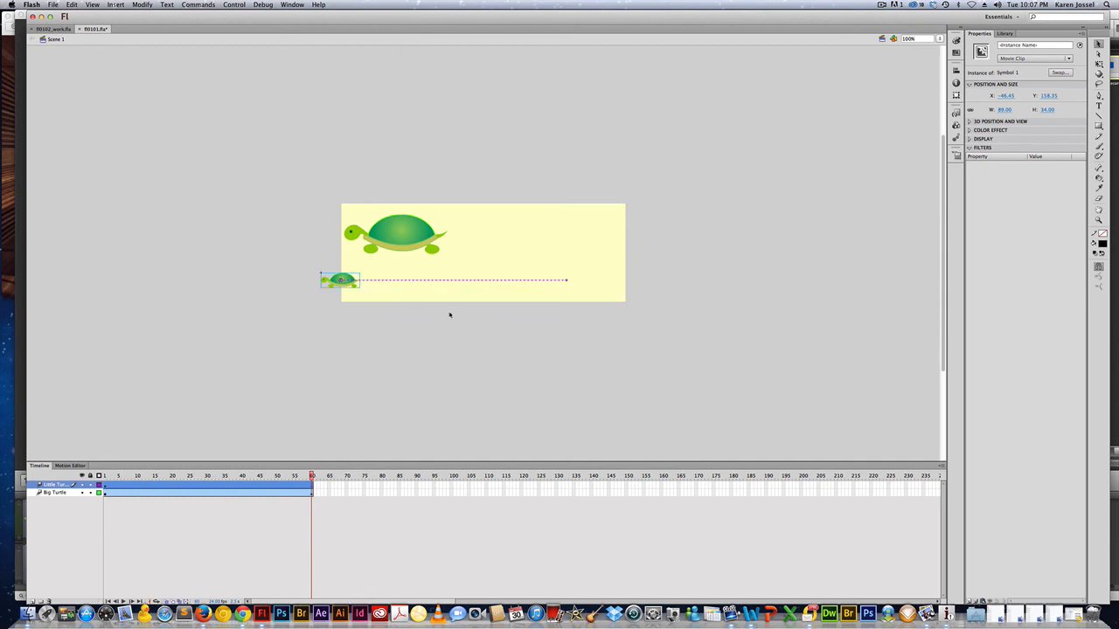
key("Return")
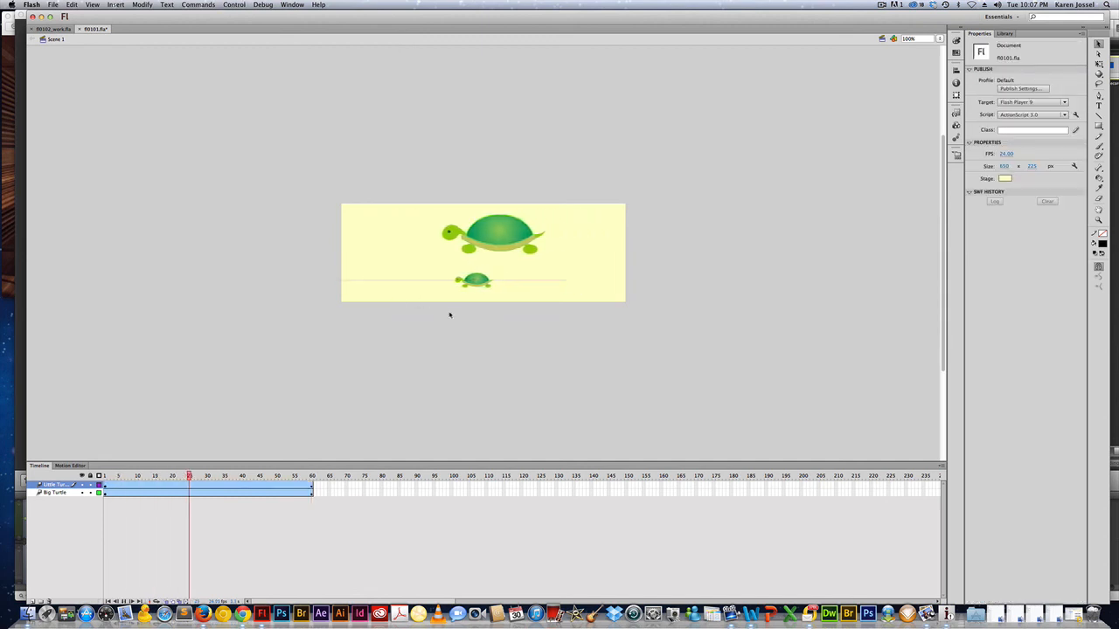